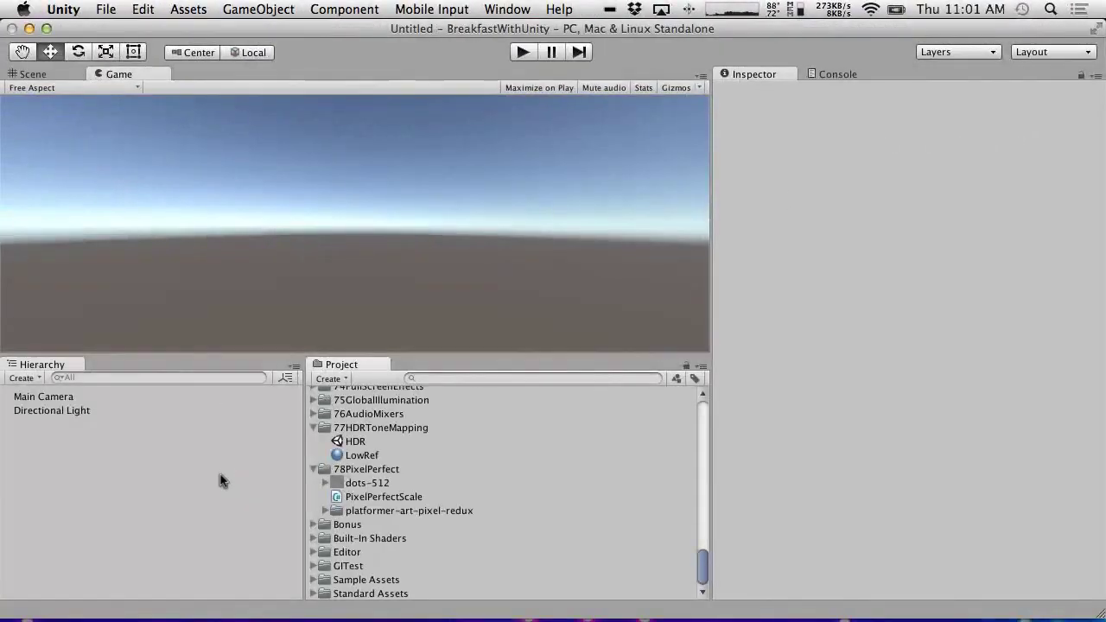
Create a new scene and view it from a 3D perspective in the Scene view.
{"action": "left_click", "coordinate": [113, 9]}
{"action": "left_click", "coordinate": [121, 32]}
{"action": "left_click", "coordinate": [34, 74]}
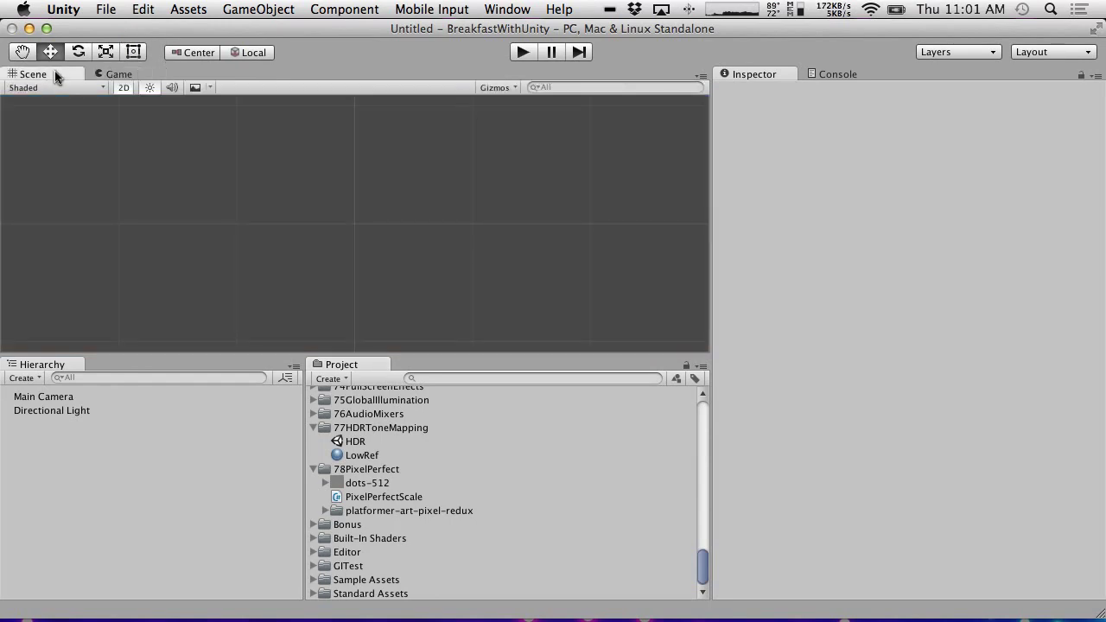
{"action": "left_click", "coordinate": [124, 87]}
{"action": "left_click_drag", "start_coordinate": [247, 240], "coordinate": [593, 254], "text": "alt"}
{"action": "scroll", "coordinate": [593, 253], "scroll_direction": "down", "scroll_amount": 10}
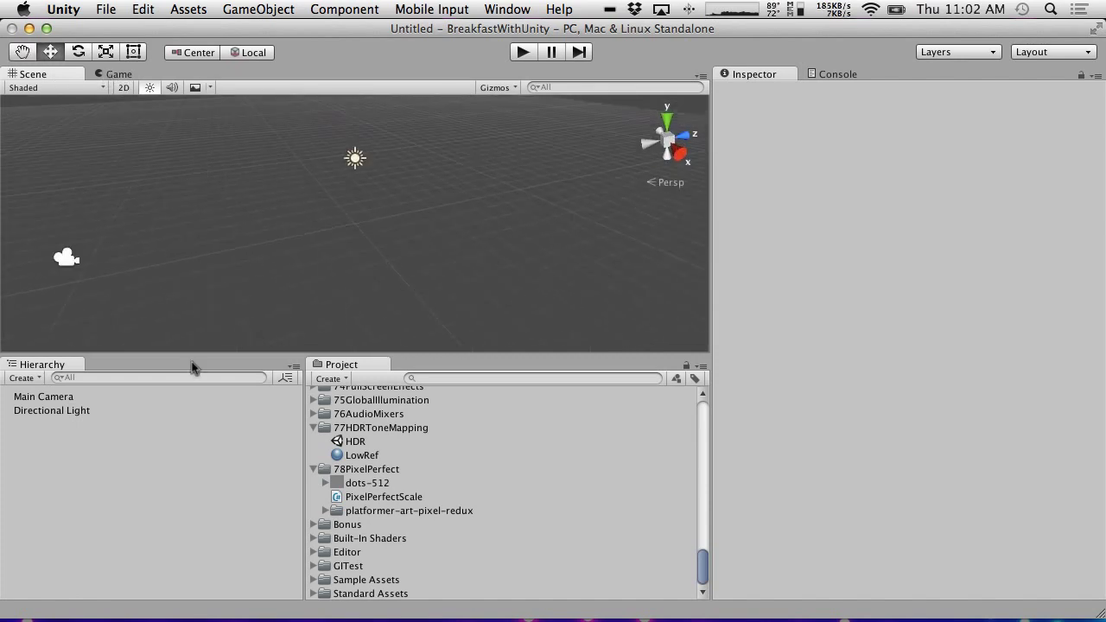
Set the Main Camera's clear flags to Solid Color and its projection to Orthographic.
{"action": "left_click", "coordinate": [61, 400]}
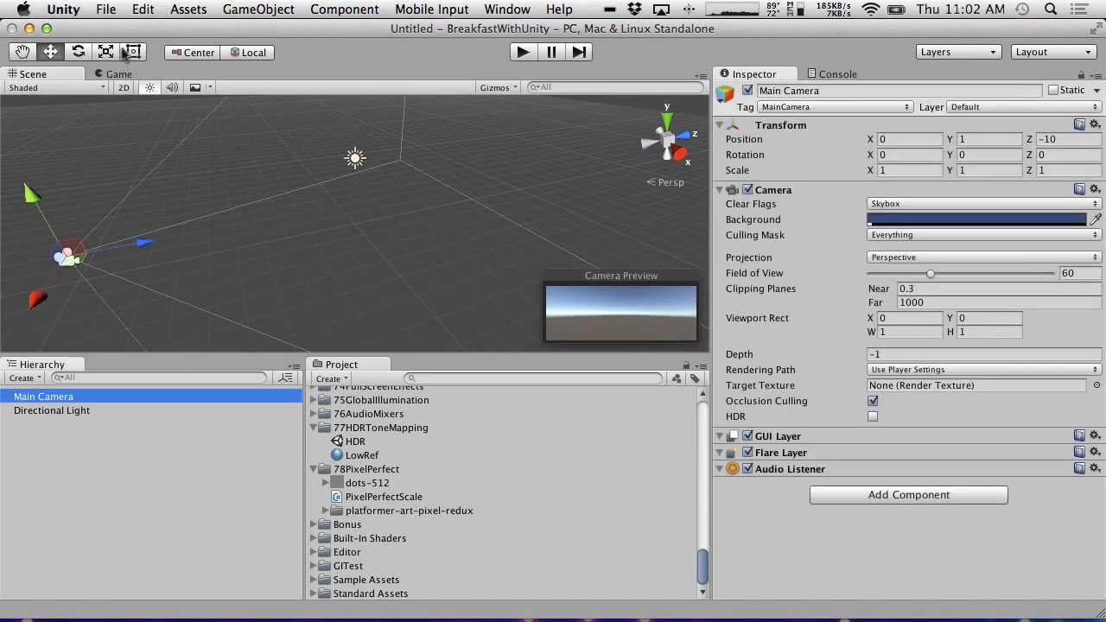
{"action": "left_click", "coordinate": [121, 75]}
{"action": "left_click", "coordinate": [919, 206]}
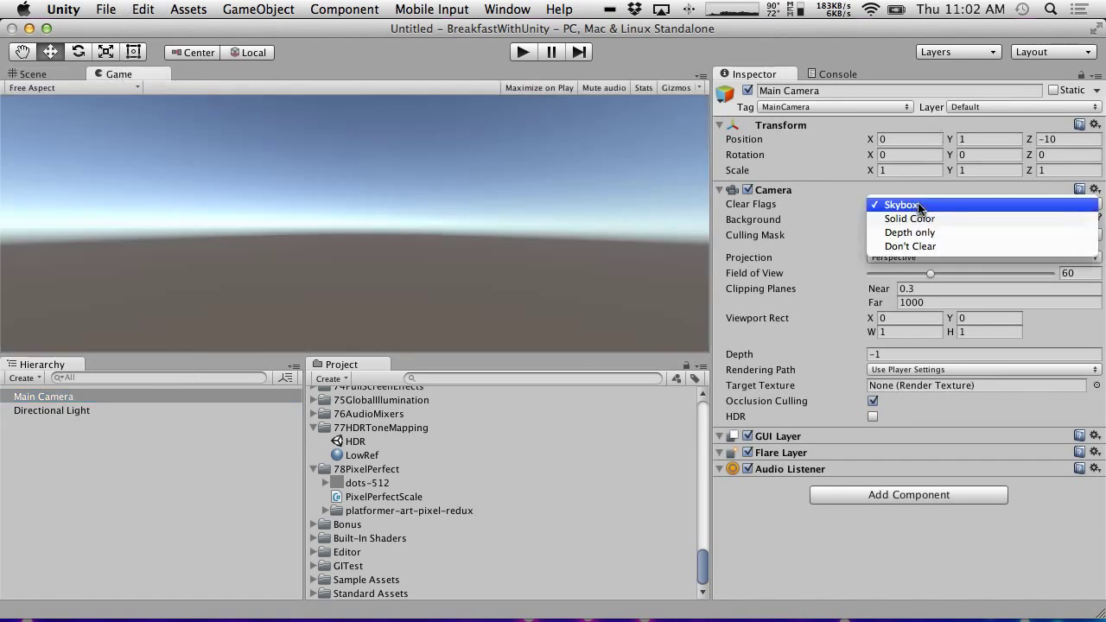
{"action": "left_click", "coordinate": [932, 219]}
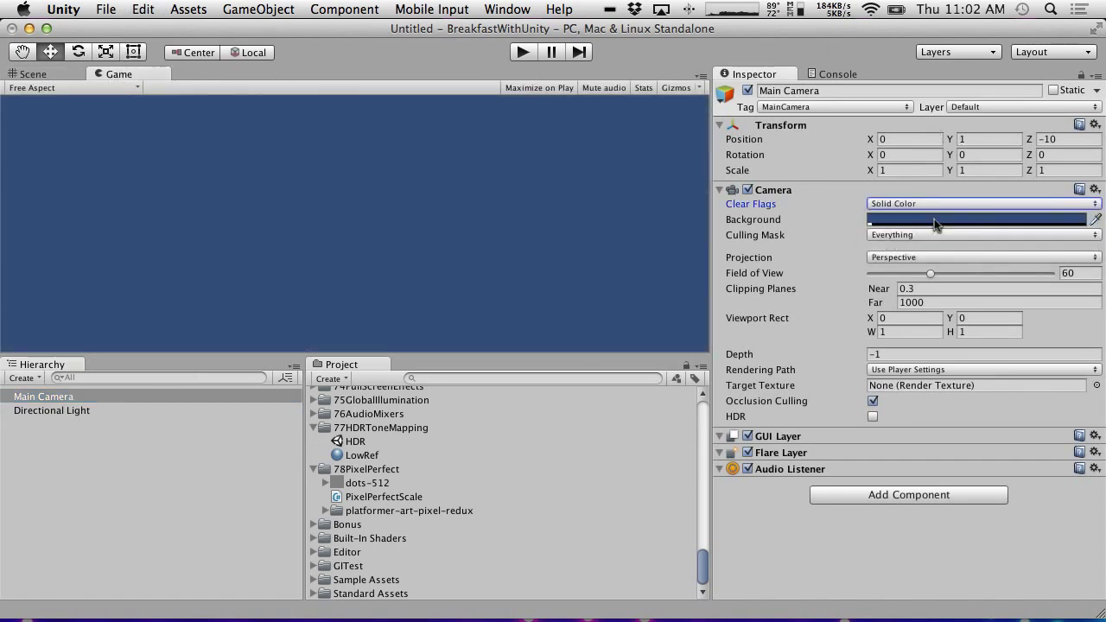
{"action": "left_click", "coordinate": [895, 258]}
{"action": "left_click", "coordinate": [906, 273]}
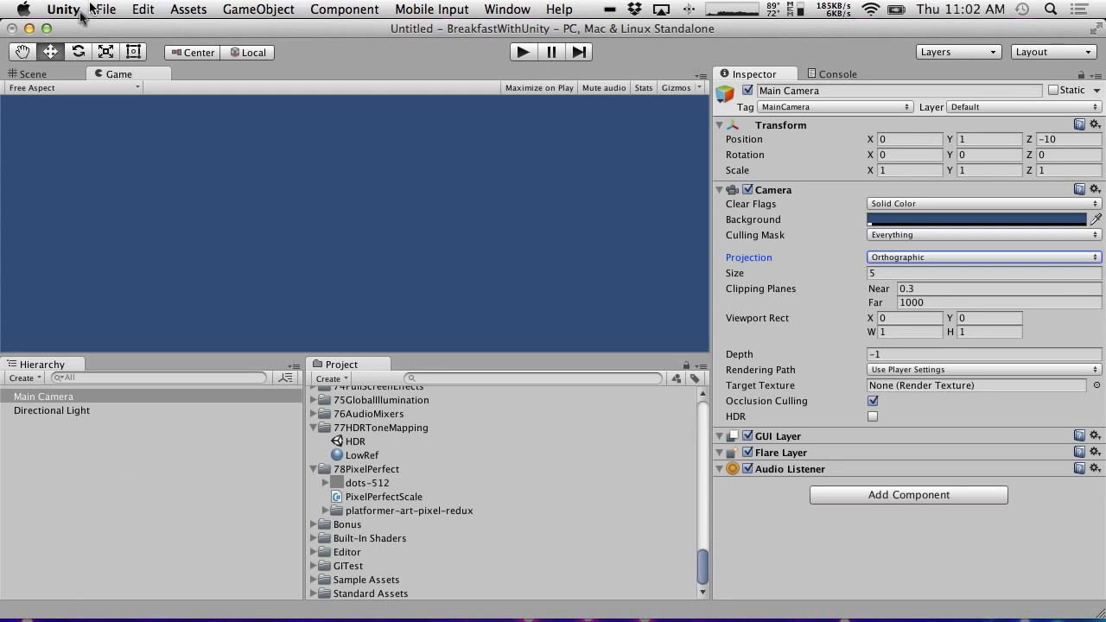
Switch the Scene view to 2D with the Main Camera's full frame in view.
{"action": "left_click", "coordinate": [33, 75]}
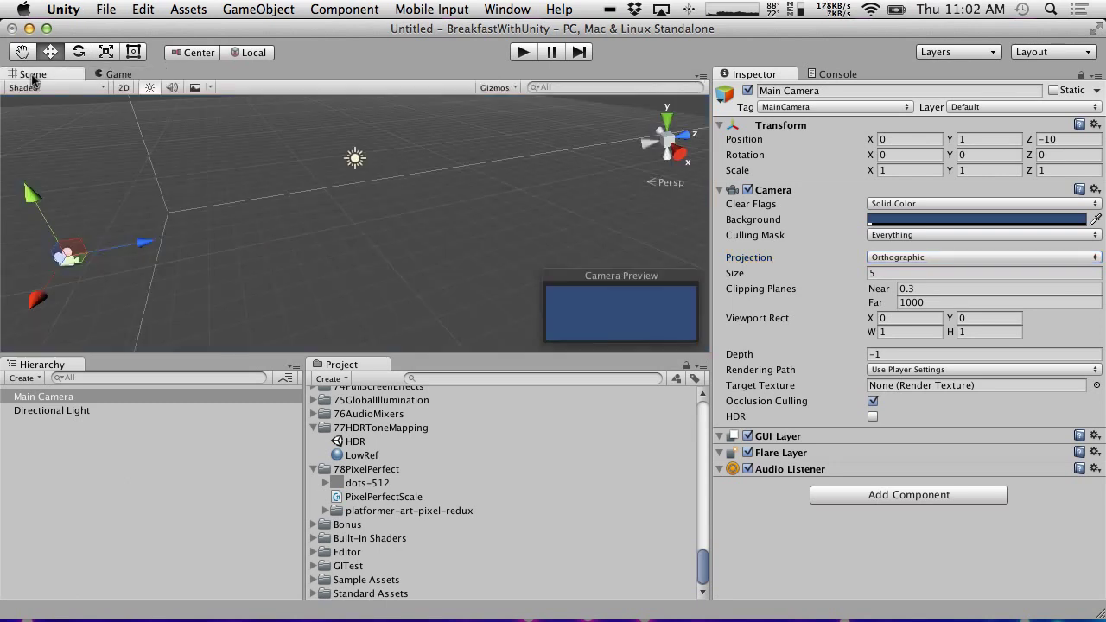
{"action": "left_click", "coordinate": [124, 88]}
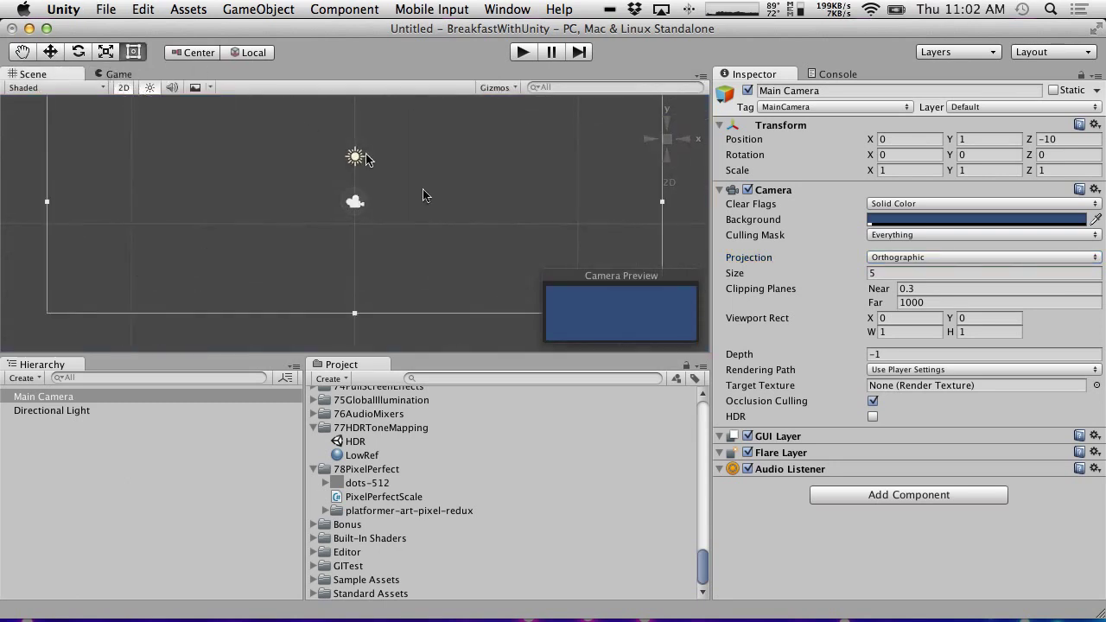
{"action": "mouse_move", "coordinate": [423, 188]}
{"action": "middle_mouse_down"}
{"action": "mouse_move", "coordinate": [426, 178]}
{"action": "mouse_move", "coordinate": [422, 236]}
{"action": "mouse_move", "coordinate": [422, 188]}
{"action": "middle_mouse_up"}
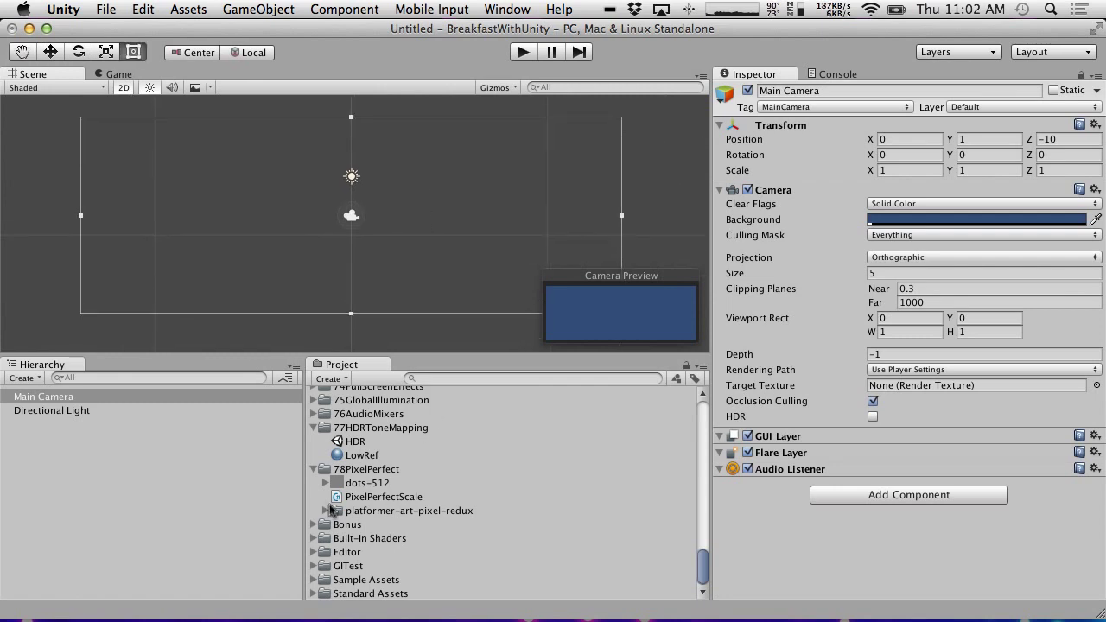
Expand the platformer-art-pixel-redux folder and open its sample image in Preview to examine the pixel art, closing it when done.
{"action": "scroll", "coordinate": [329, 509], "scroll_direction": "up", "scroll_amount": 4}
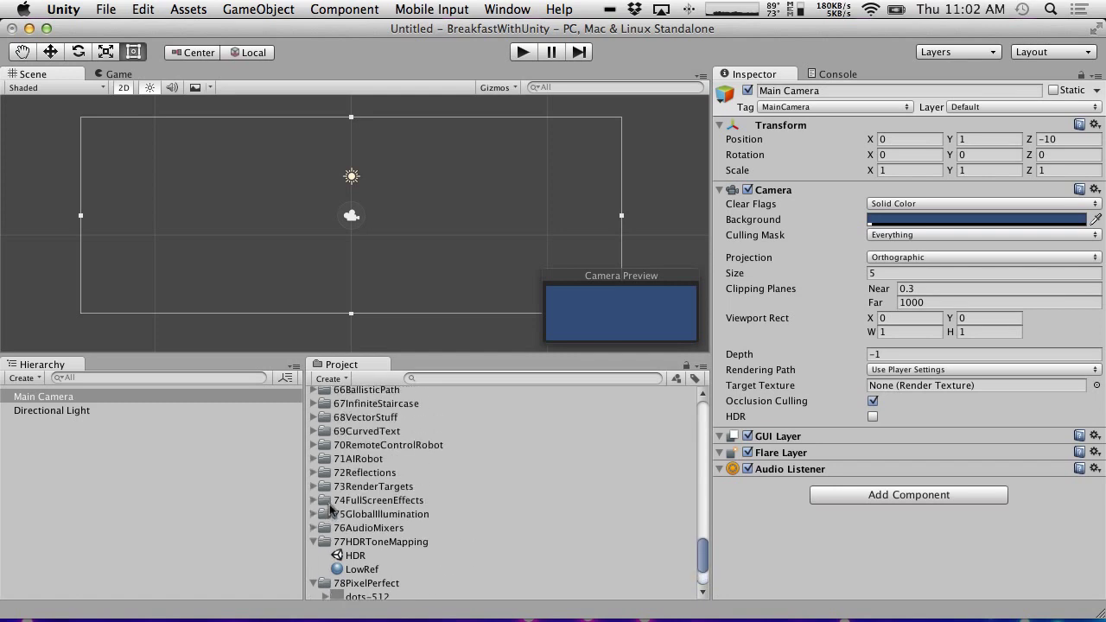
{"action": "scroll", "coordinate": [331, 511], "scroll_direction": "down", "scroll_amount": 4}
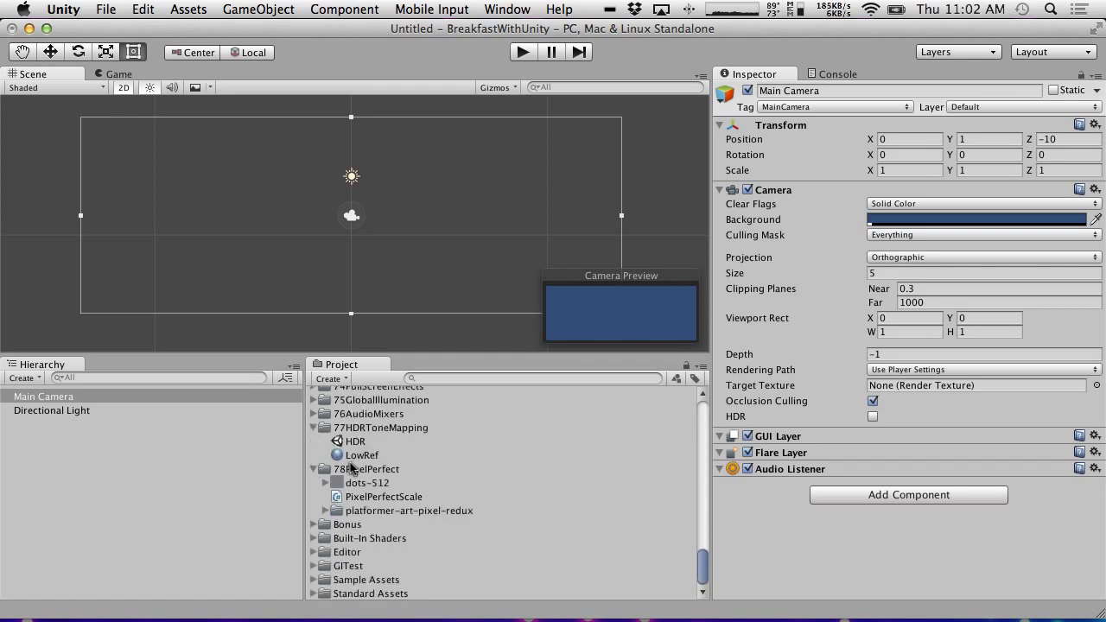
{"action": "left_click", "coordinate": [327, 511]}
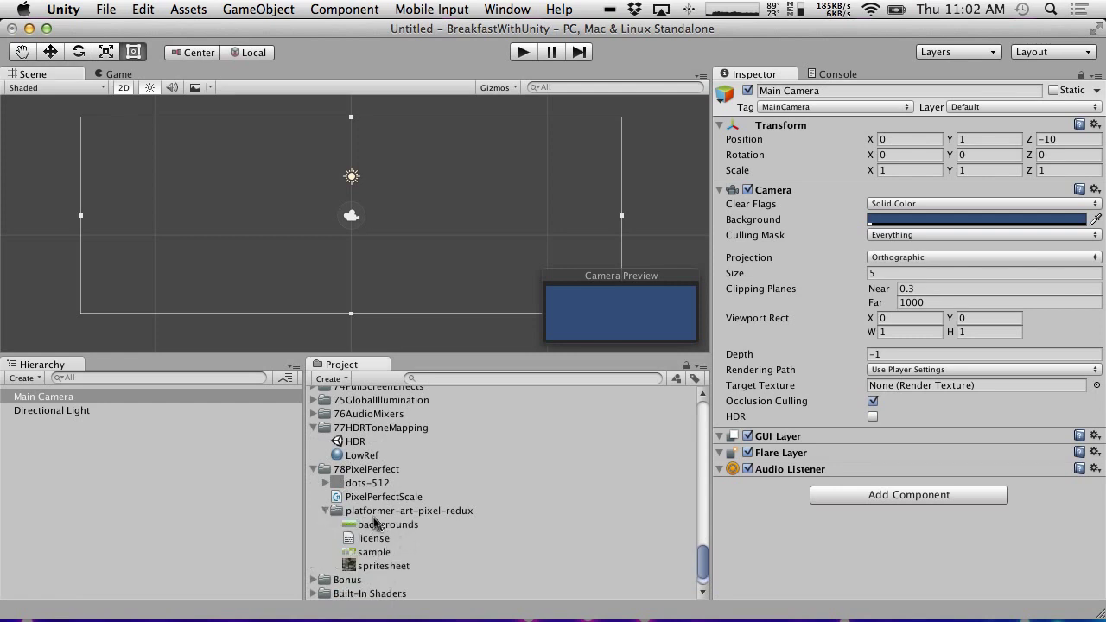
{"action": "left_click", "coordinate": [449, 510]}
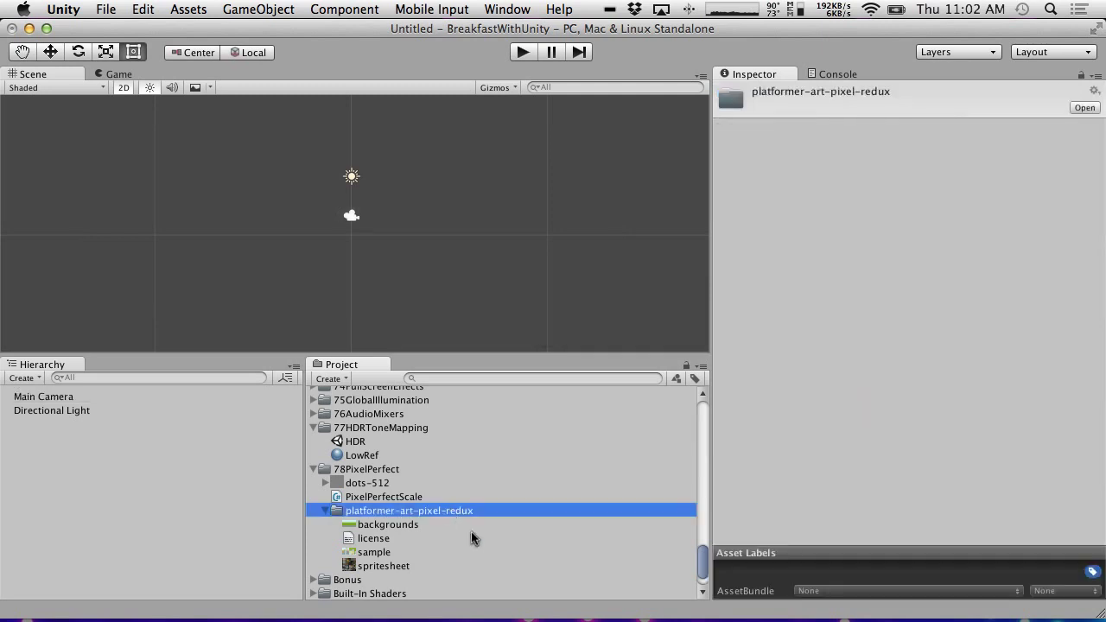
{"action": "left_click", "coordinate": [385, 551]}
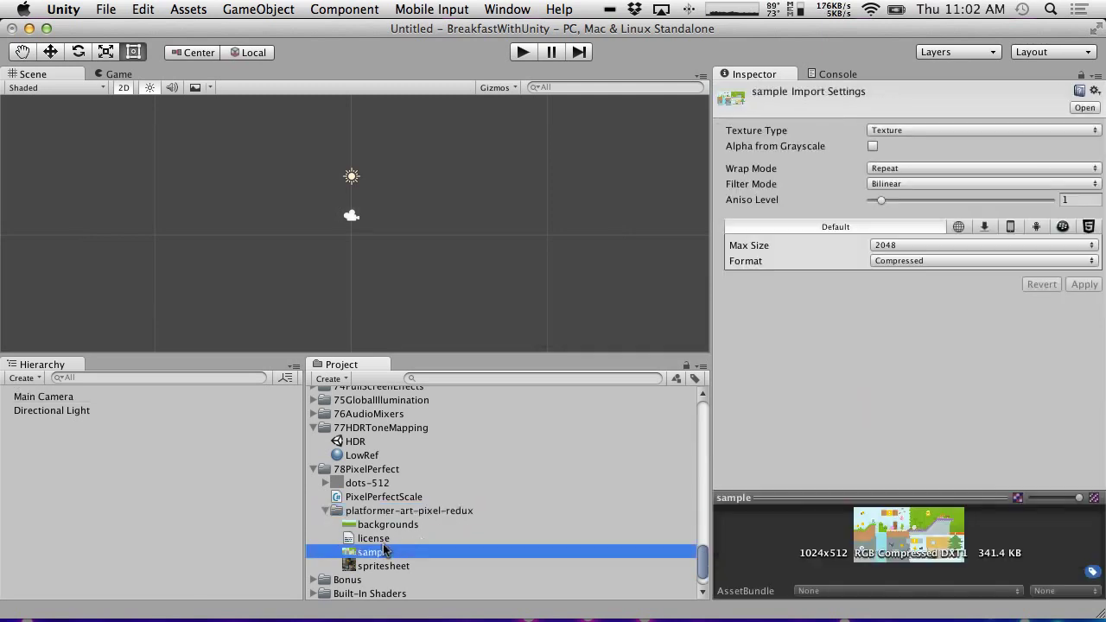
{"action": "double_click", "coordinate": [367, 555]}
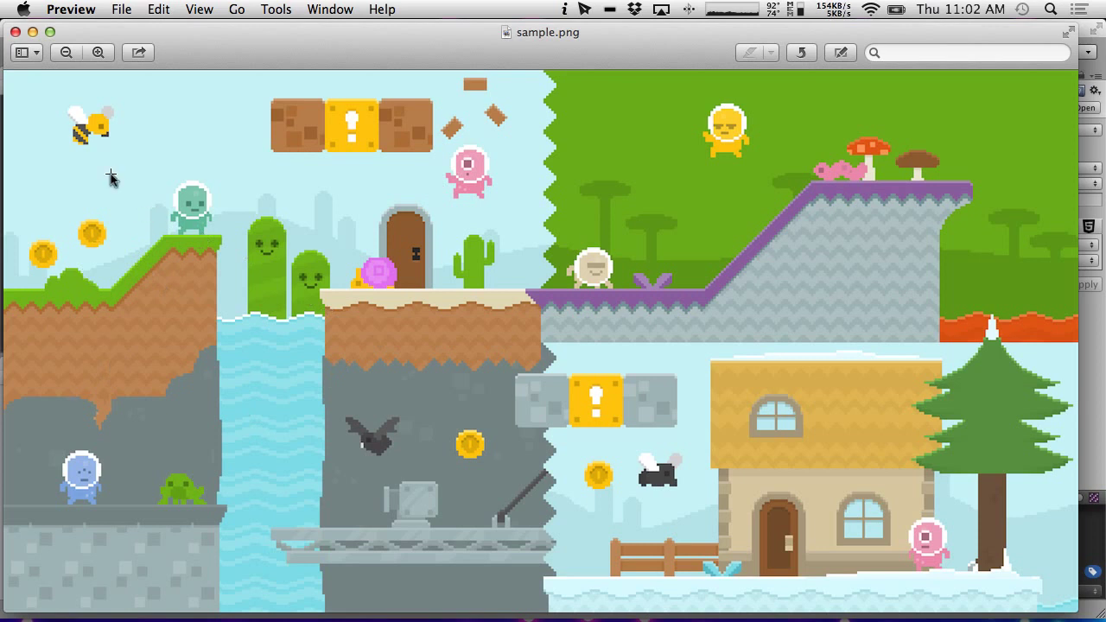
{"action": "left_click", "coordinate": [15, 31]}
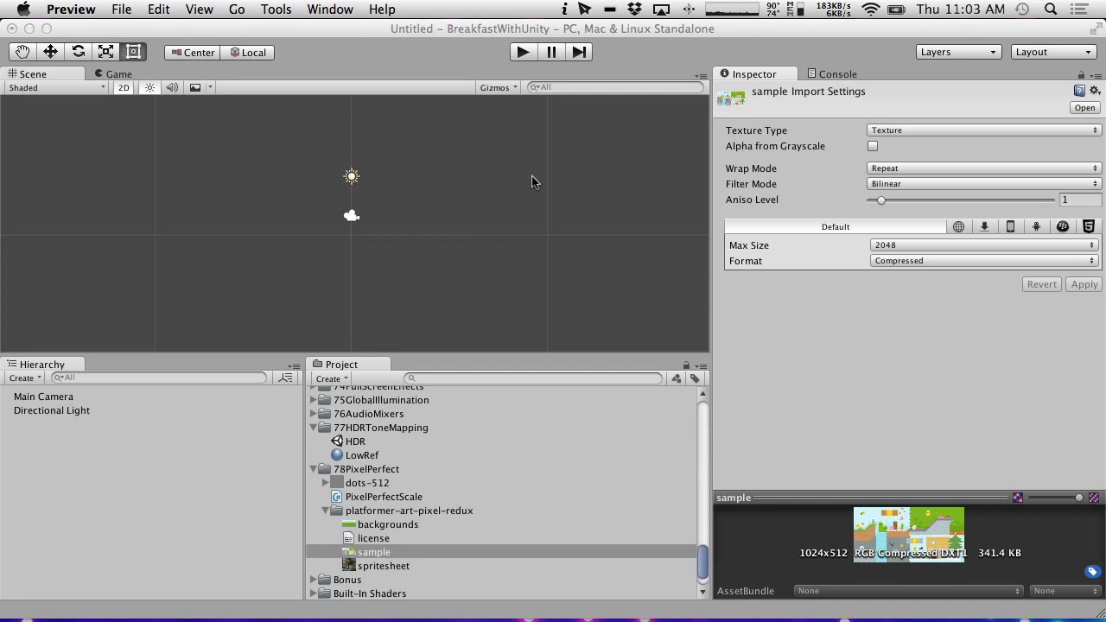
Open the spritesheet image in Preview, examine its tile layout and the spacing around the tiles up close, and close it.
{"action": "left_click", "coordinate": [372, 565]}
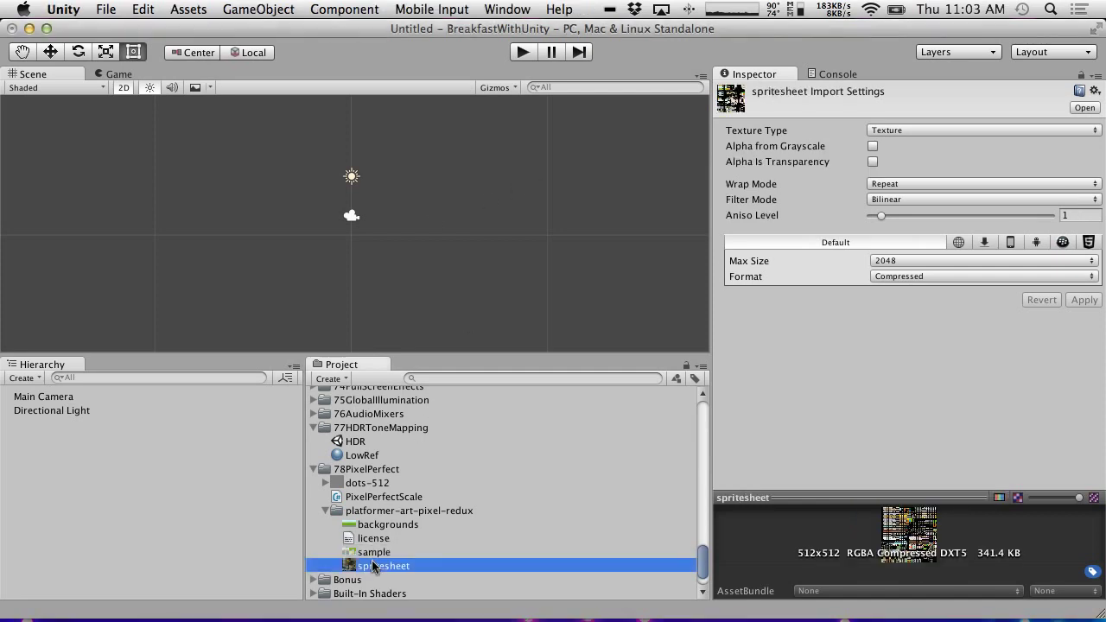
{"action": "double_click", "coordinate": [350, 566]}
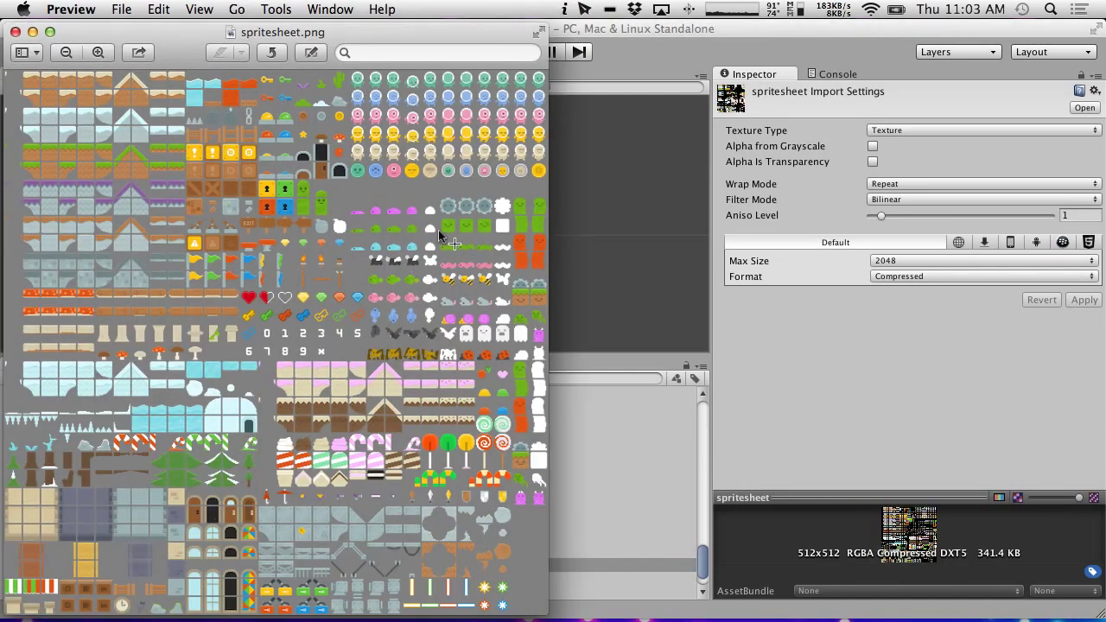
{"action": "scroll", "coordinate": [146, 154], "scroll_direction": "up", "scroll_amount": 5}
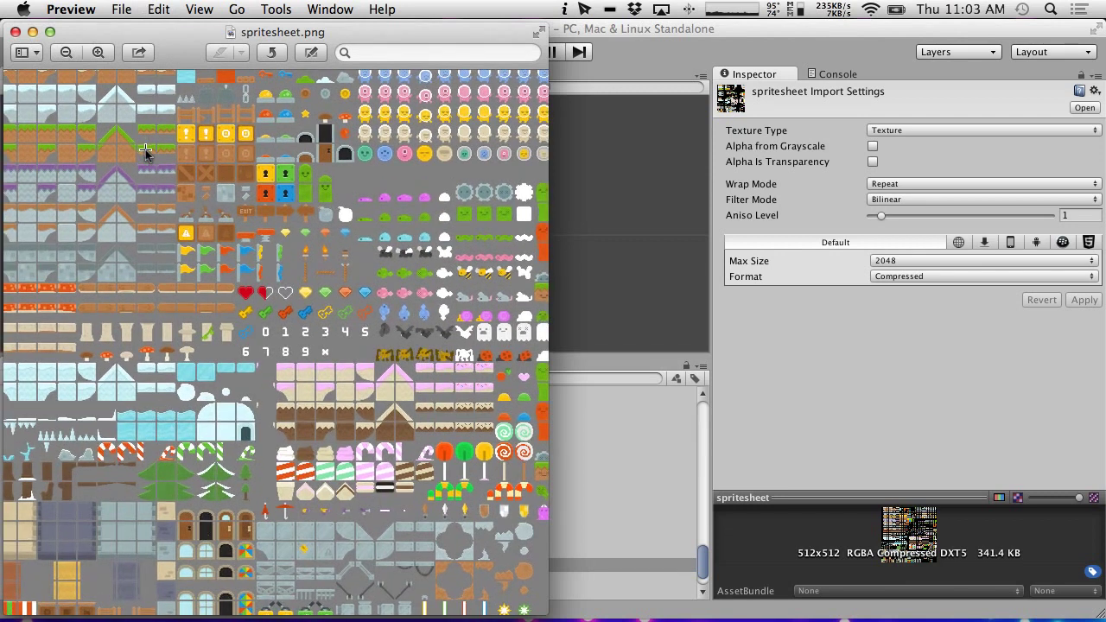
{"action": "scroll", "coordinate": [258, 283], "scroll_direction": "up", "scroll_amount": 5}
{"action": "scroll", "coordinate": [257, 283], "scroll_direction": "left", "scroll_amount": 5}
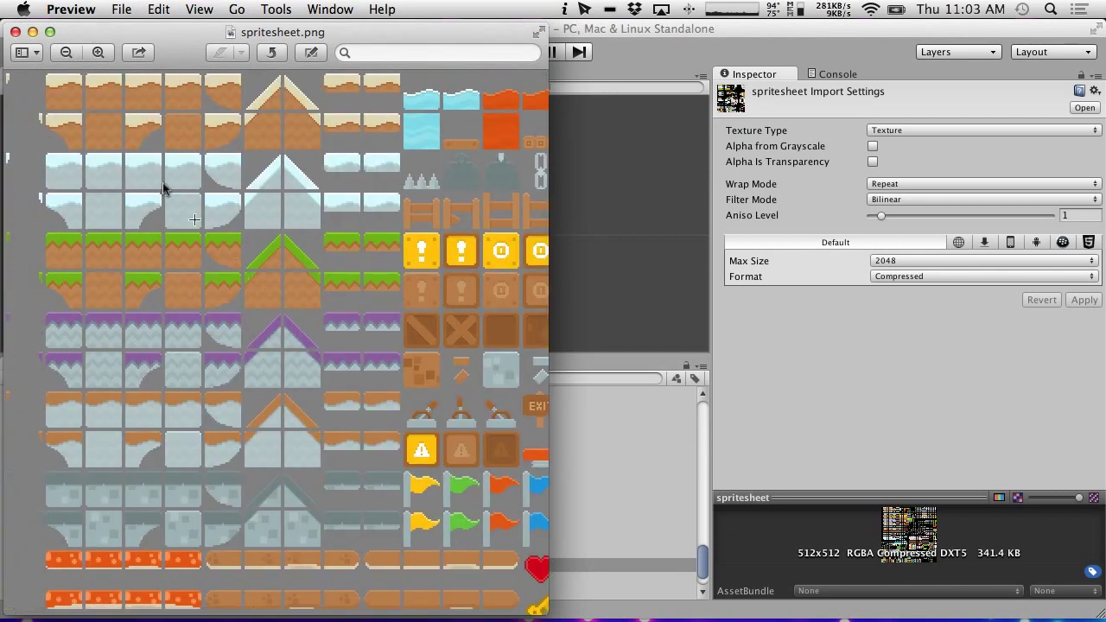
{"action": "left_click_drag", "start_coordinate": [128, 32], "coordinate": [206, 40]}
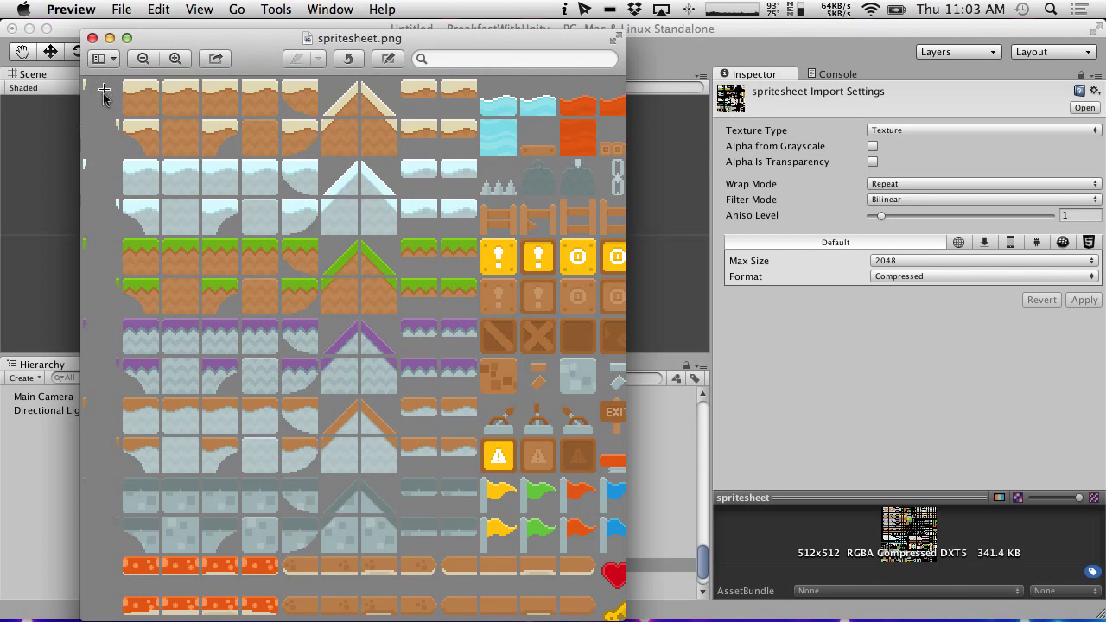
{"action": "left_click", "coordinate": [93, 38]}
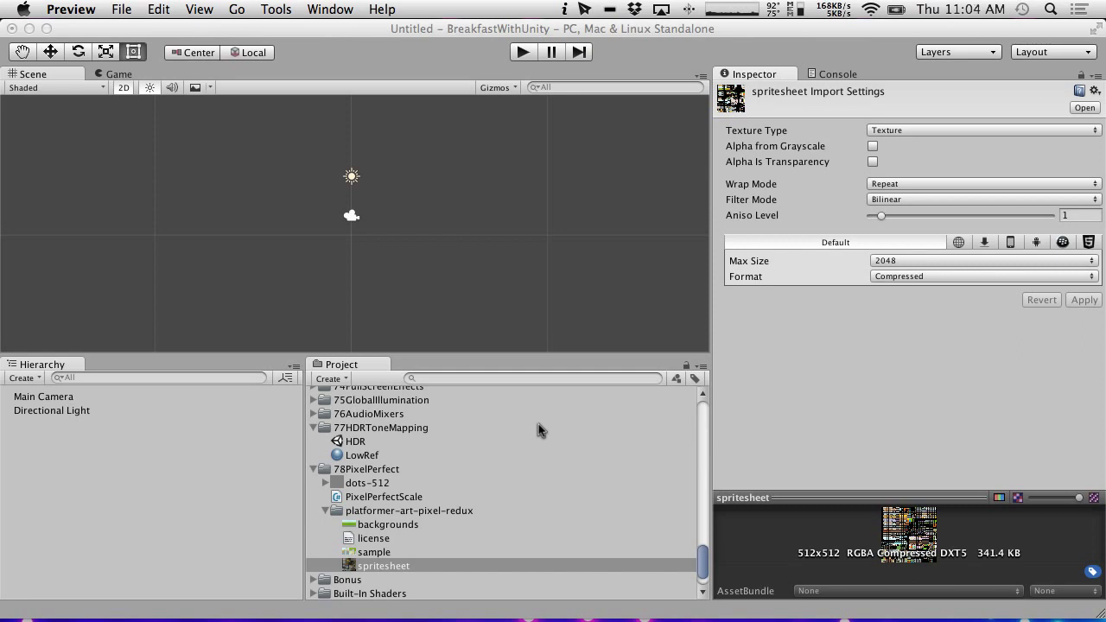
Change the spritesheet's texture type to Sprite (2D and UI) and apply the import settings.
{"action": "left_click", "coordinate": [895, 130]}
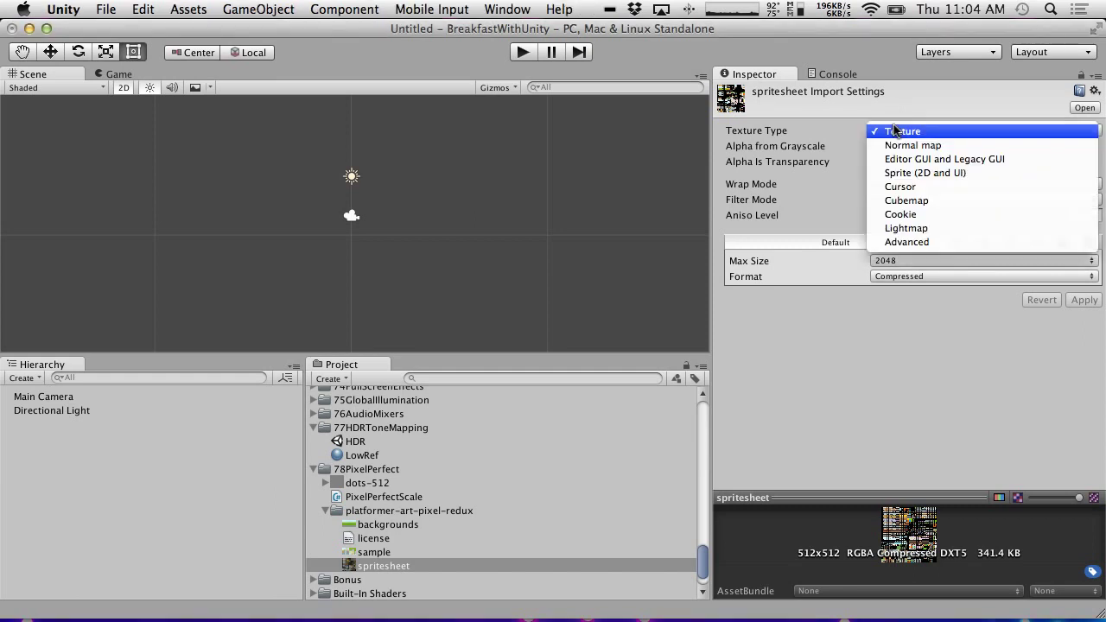
{"action": "left_click", "coordinate": [926, 172]}
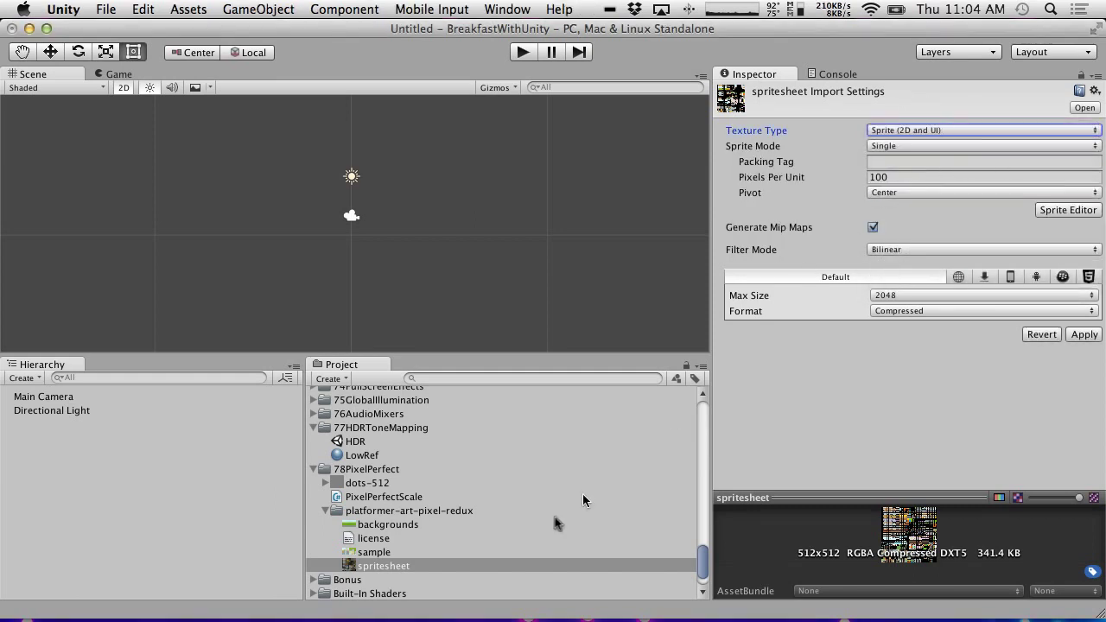
{"action": "left_click", "coordinate": [375, 579]}
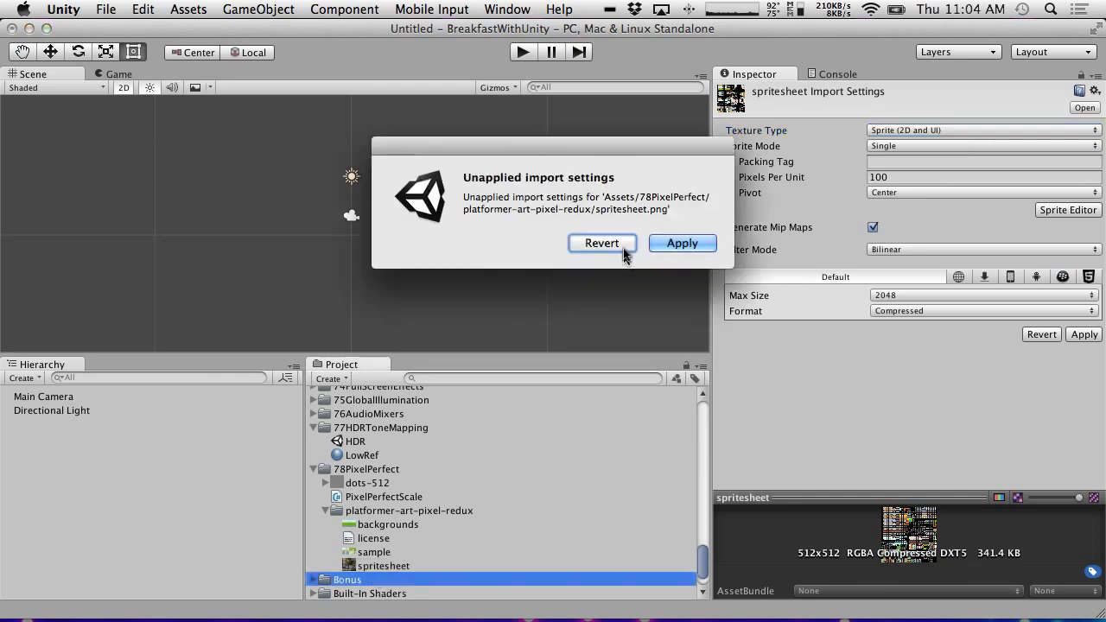
{"action": "left_click", "coordinate": [664, 247]}
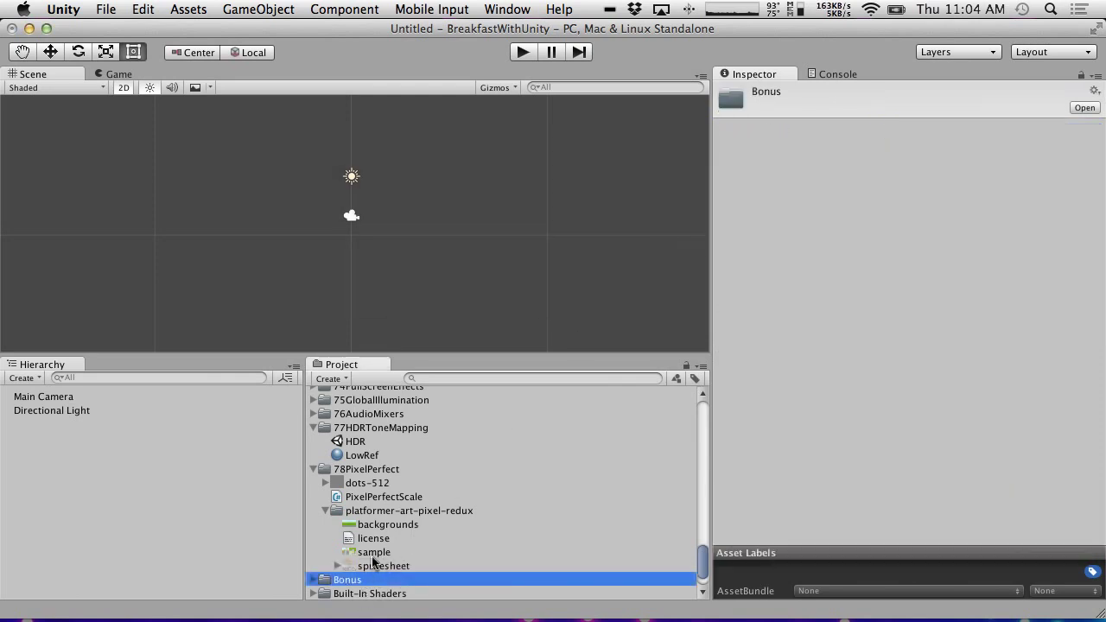
{"action": "left_click", "coordinate": [376, 566]}
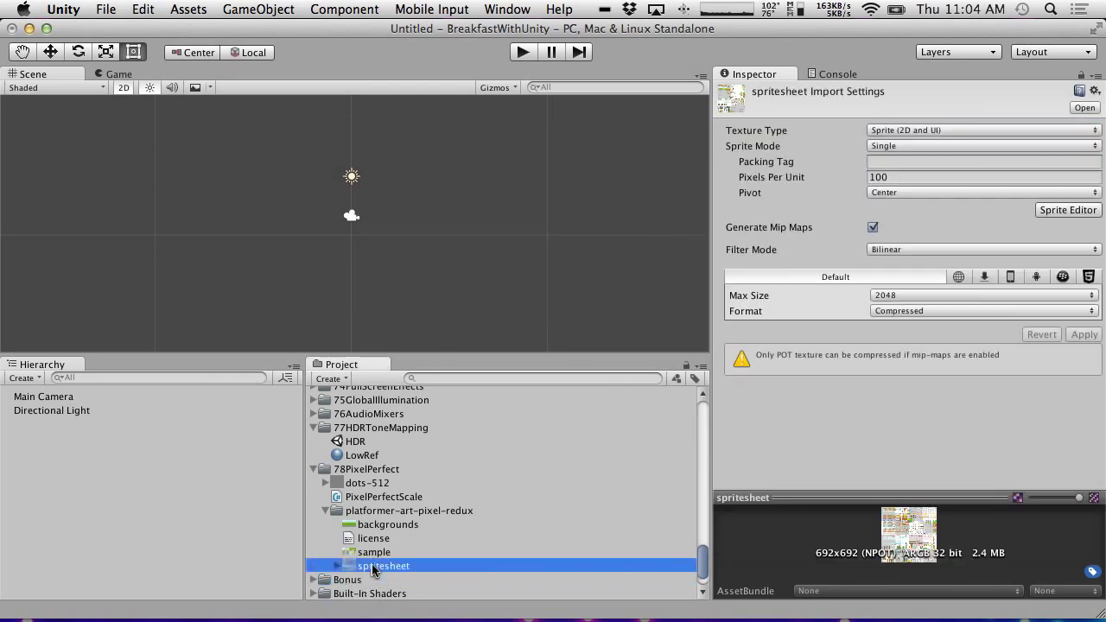
Set the spritesheet to 21 pixels per unit and Multiple sprite mode, and open it in the Sprite Editor.
{"action": "left_click", "coordinate": [927, 177]}
{"action": "type", "text": "21"}
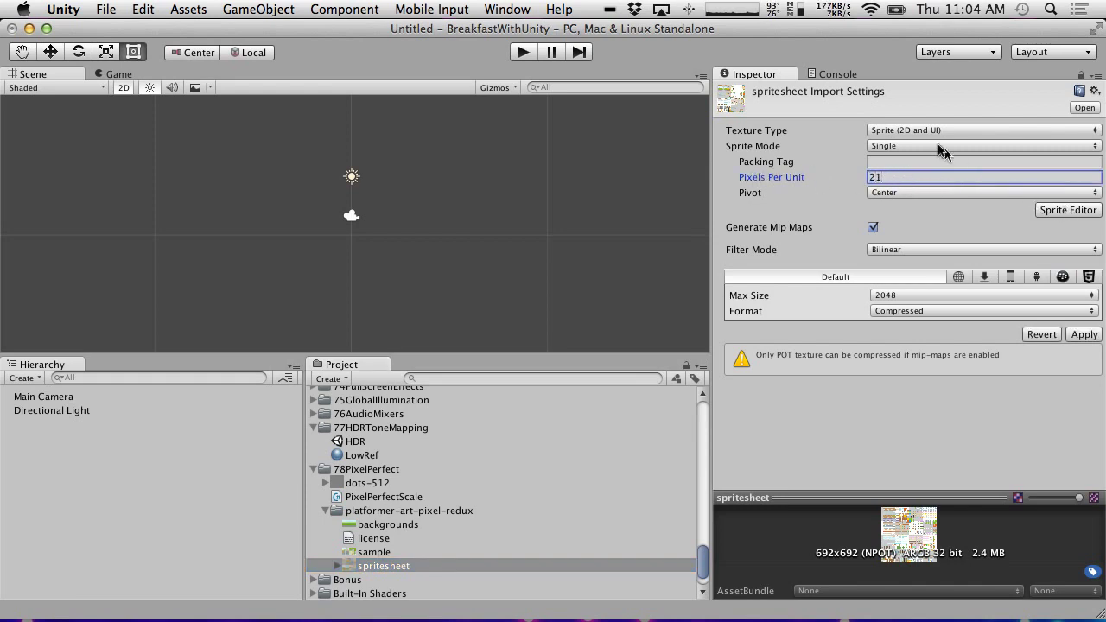
{"action": "left_click", "coordinate": [926, 145]}
{"action": "left_click", "coordinate": [903, 160]}
{"action": "left_click", "coordinate": [1065, 195]}
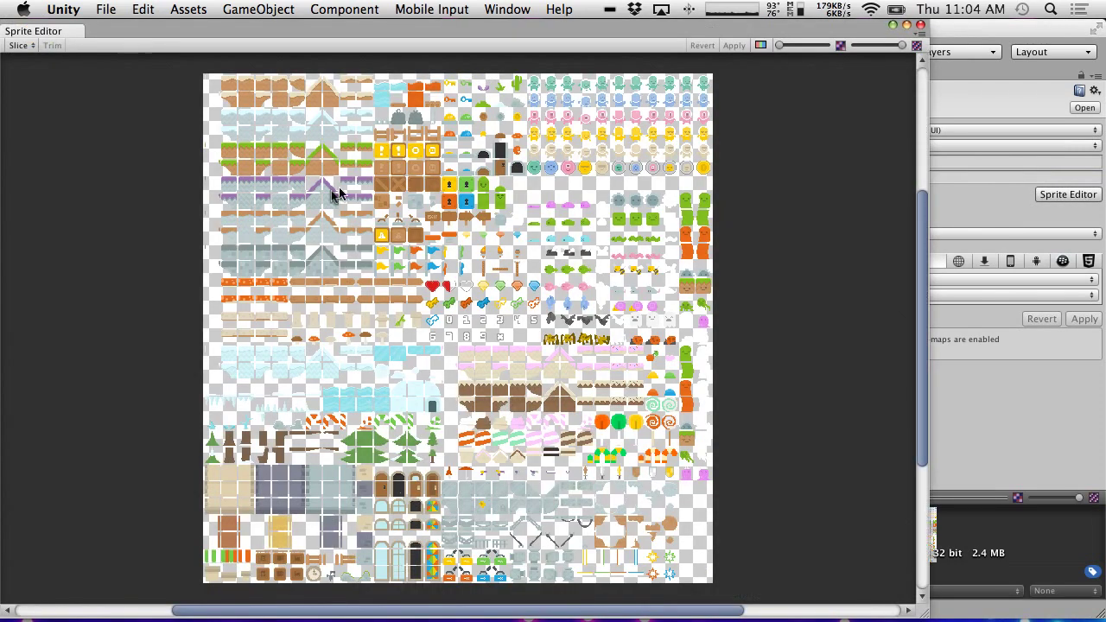
Set the slicing type to Grid with a pixel size of 21 by 21.
{"action": "left_click", "coordinate": [21, 45]}
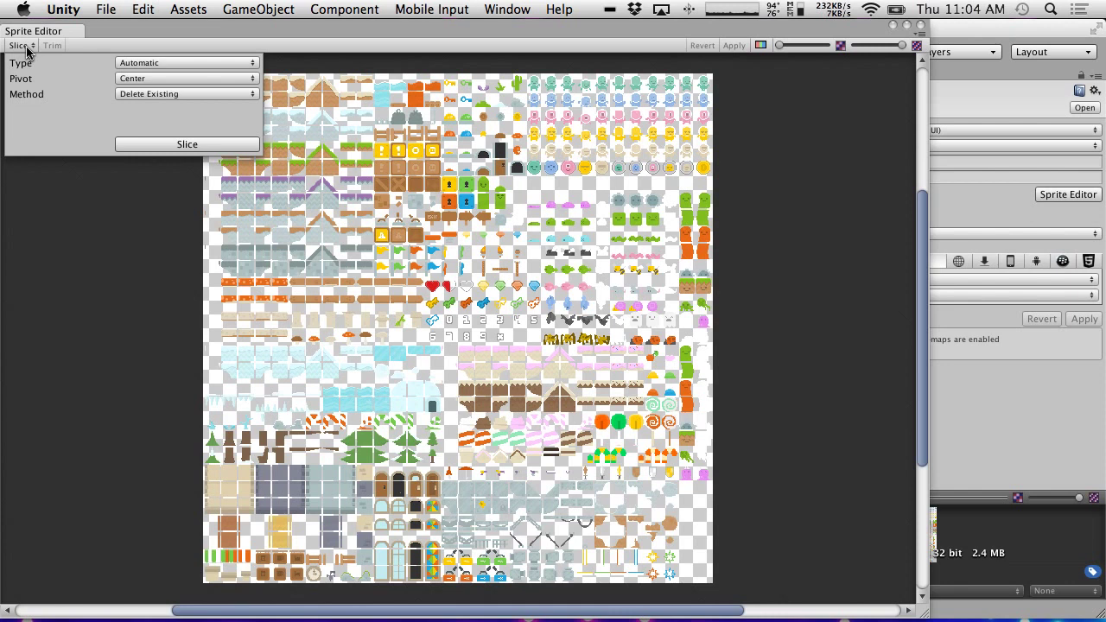
{"action": "left_click", "coordinate": [121, 64]}
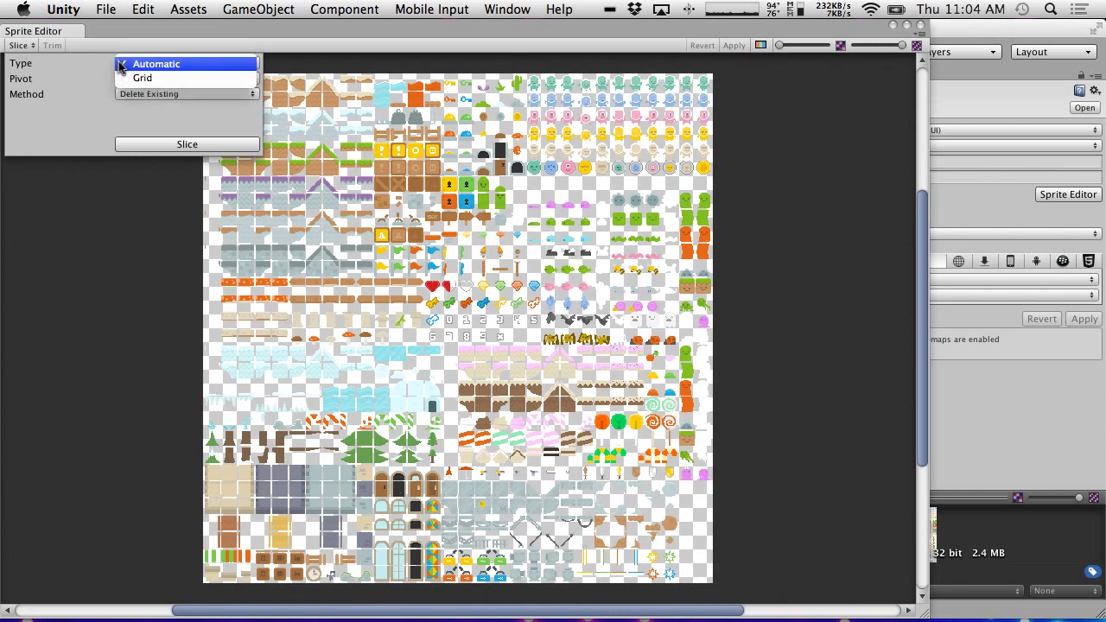
{"action": "left_click", "coordinate": [140, 80]}
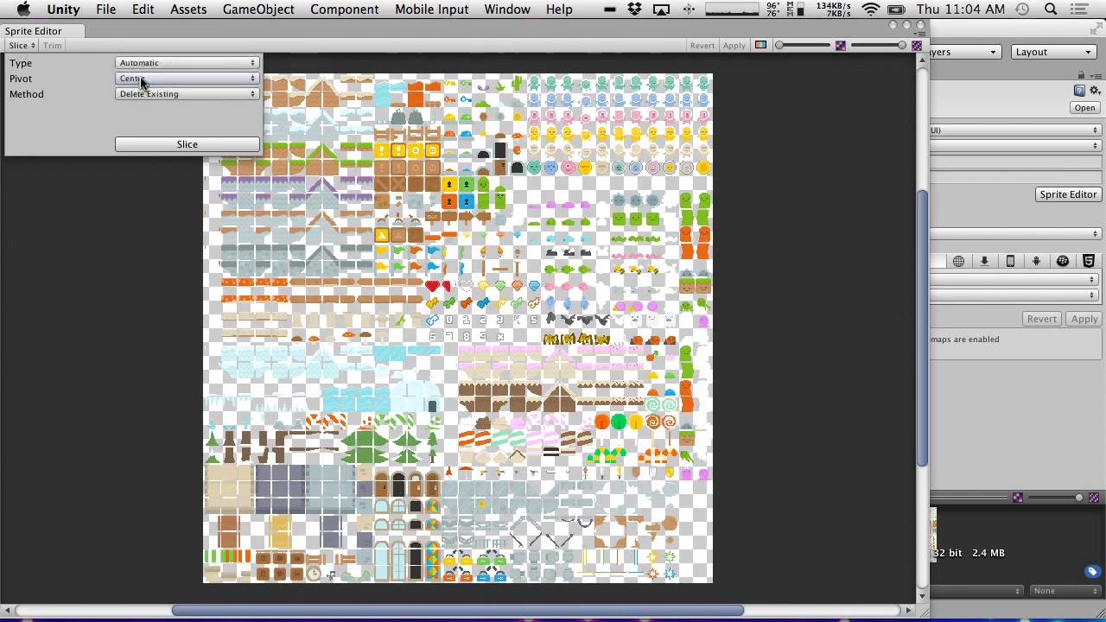
{"action": "left_click", "coordinate": [154, 79]}
{"action": "left_click_drag", "start_coordinate": [157, 81], "coordinate": [128, 80]}
{"action": "type", "text": "21"}
{"action": "key", "text": "Tab"}
{"action": "type", "text": "21"}
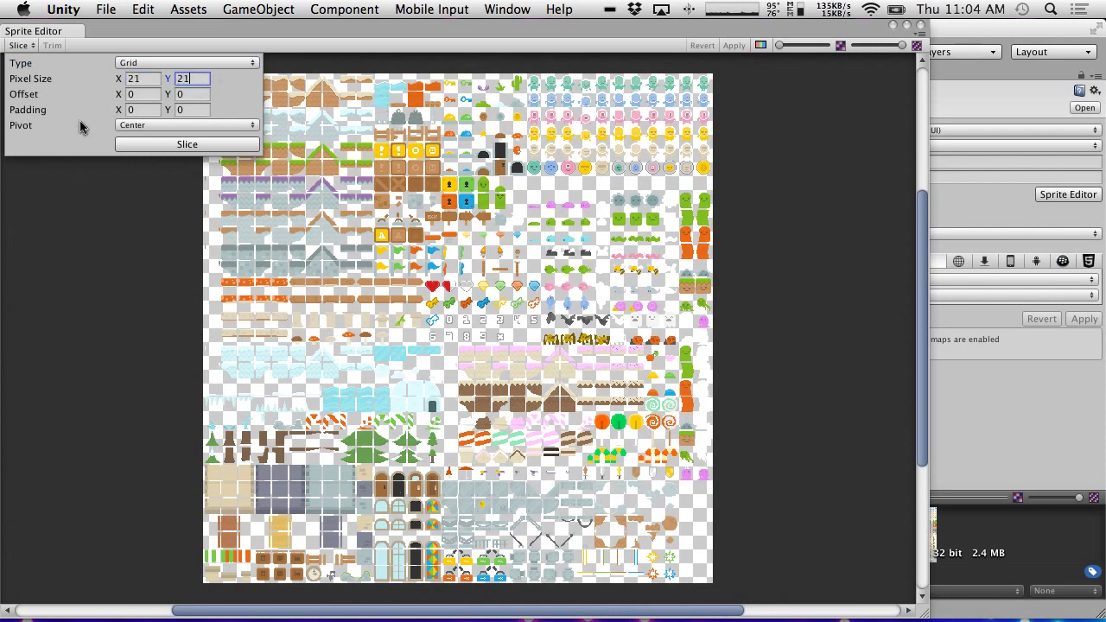
Set the grid offset and padding to 2 in both X and Y, and slice the spritesheet.
{"action": "left_click", "coordinate": [141, 94]}
{"action": "type", "text": "2"}
{"action": "left_click", "coordinate": [197, 97]}
{"action": "type", "text": "2"}
{"action": "left_click", "coordinate": [141, 109]}
{"action": "type", "text": "2"}
{"action": "left_click", "coordinate": [181, 109]}
{"action": "type", "text": "2"}
{"action": "left_click", "coordinate": [172, 145]}
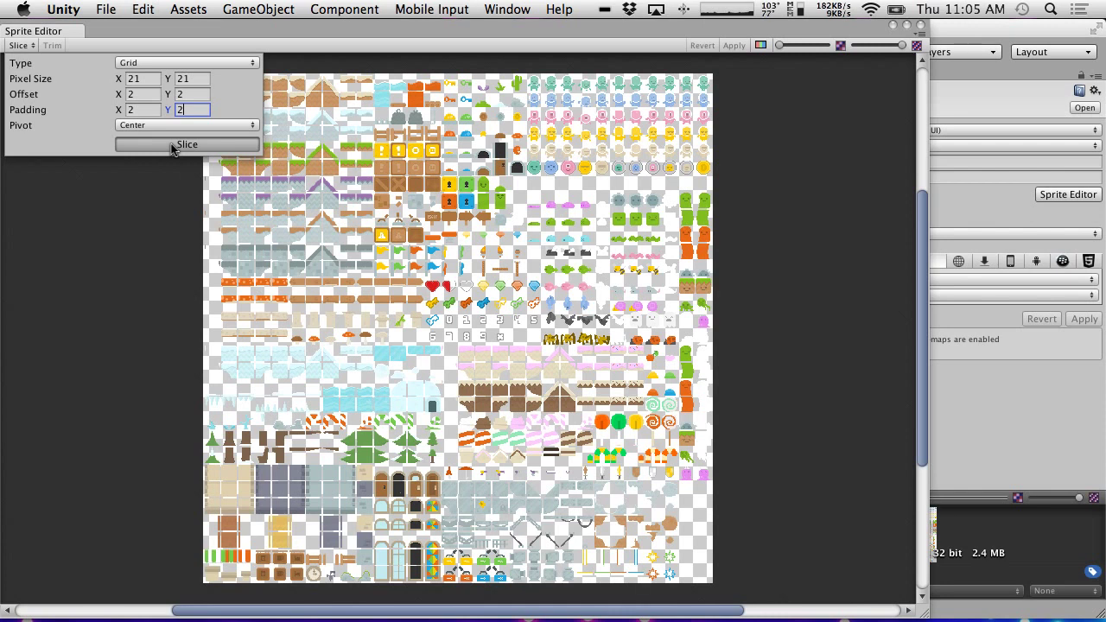
{"action": "left_click", "coordinate": [172, 145]}
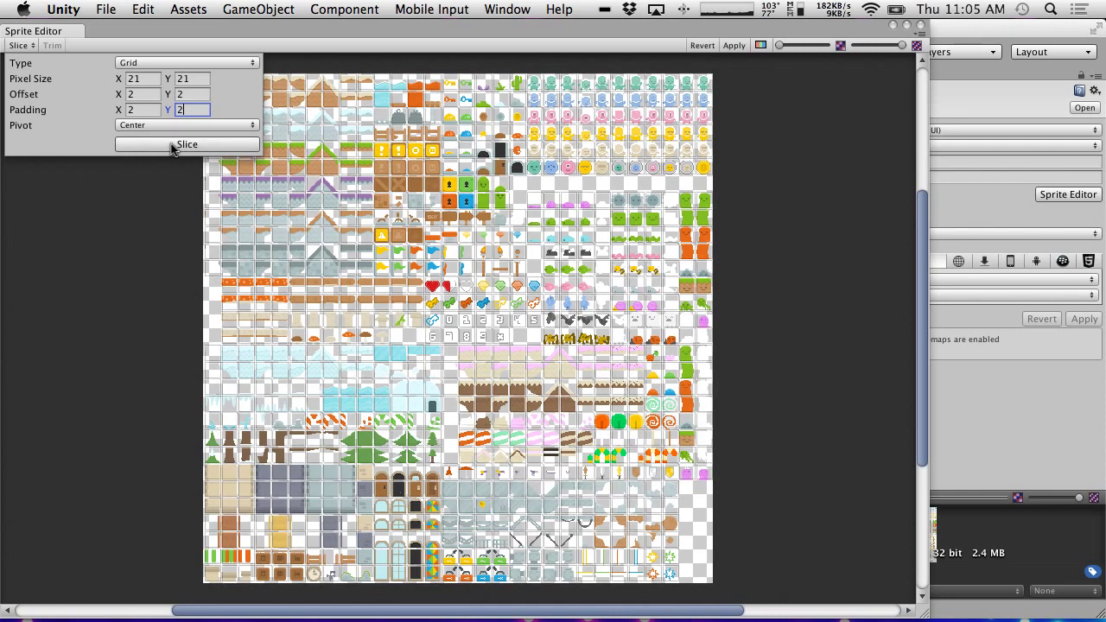
Examine the slice boundaries up close across the spritesheet, including its left edge and upper-left corner.
{"action": "left_click", "coordinate": [145, 221]}
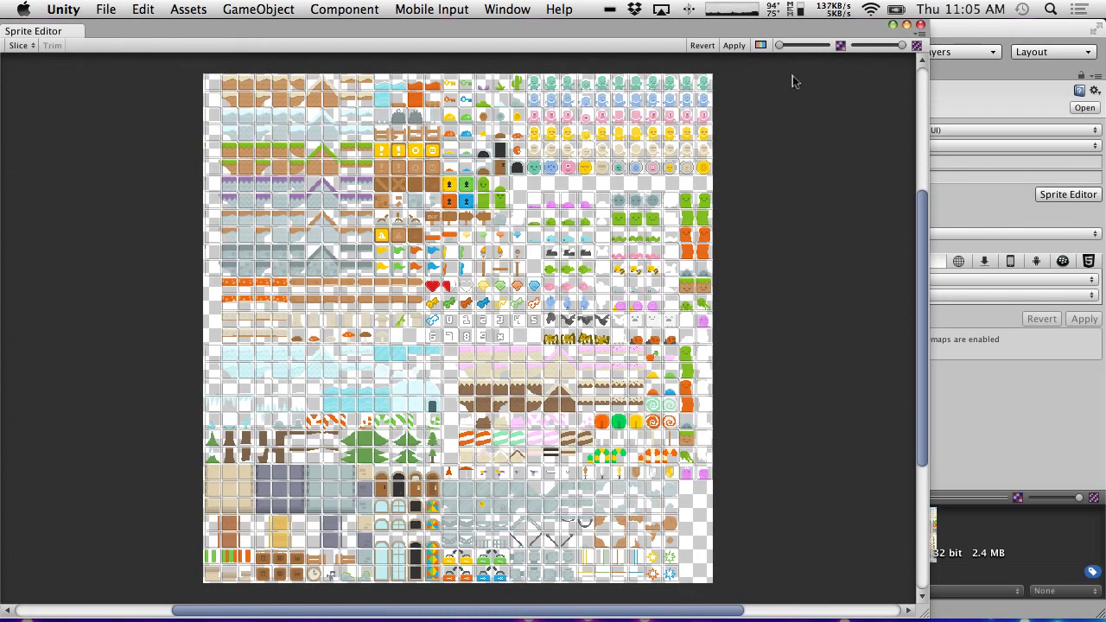
{"action": "mouse_move", "coordinate": [781, 45]}
{"action": "left_mouse_down"}
{"action": "mouse_move", "coordinate": [823, 45]}
{"action": "mouse_move", "coordinate": [792, 46]}
{"action": "left_mouse_up"}
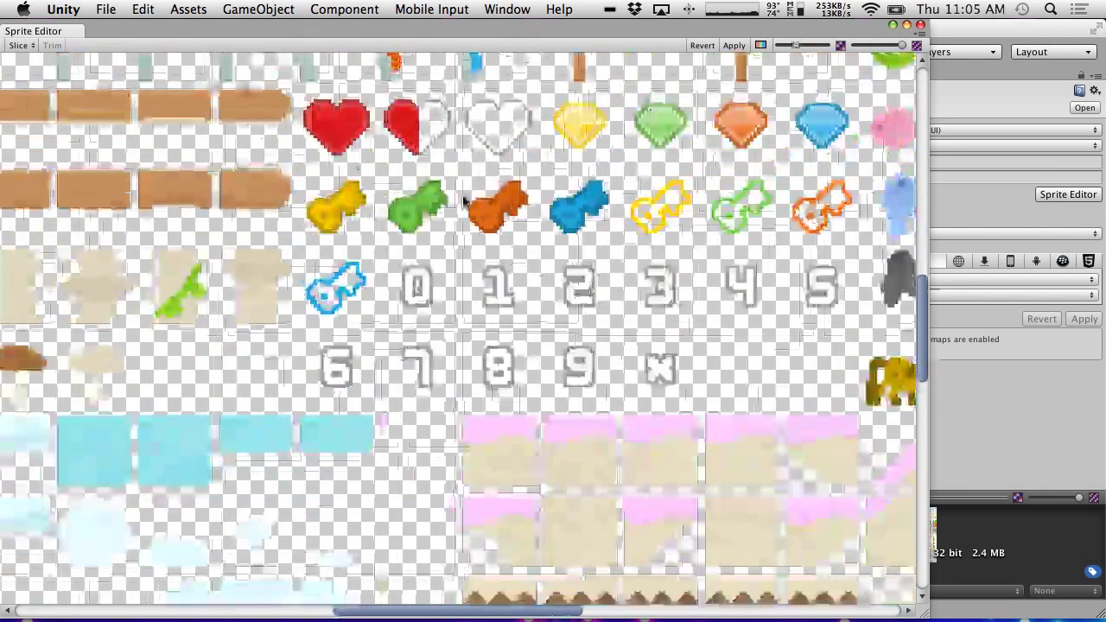
{"action": "scroll", "coordinate": [464, 202], "scroll_direction": "up", "scroll_amount": 10}
{"action": "scroll", "coordinate": [464, 202], "scroll_direction": "down", "scroll_amount": 10}
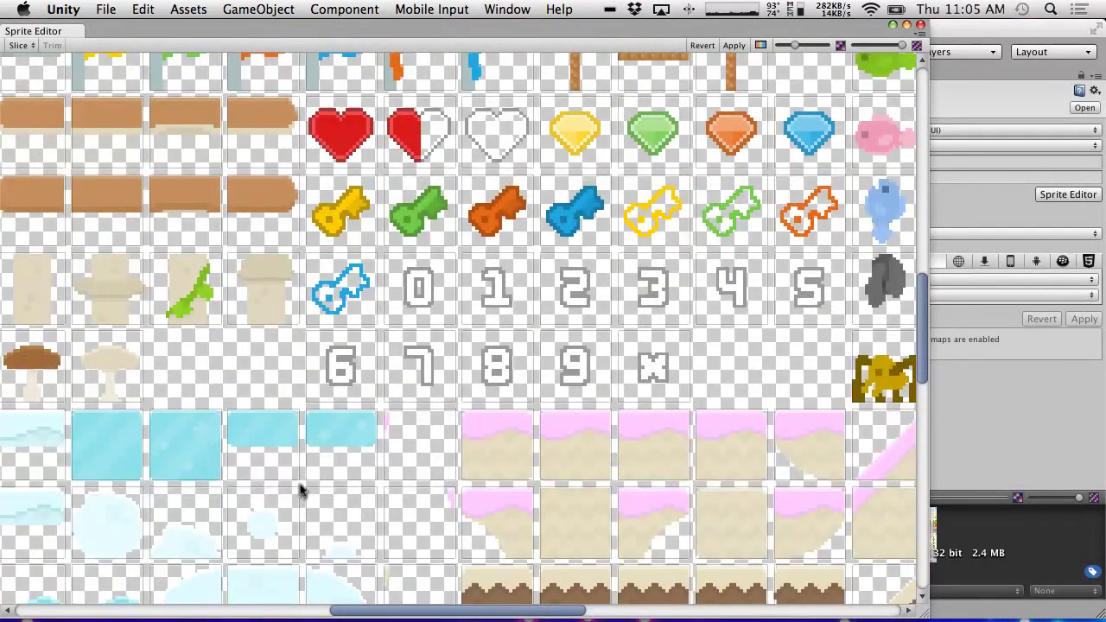
{"action": "left_click_drag", "start_coordinate": [339, 611], "coordinate": [77, 593]}
{"action": "scroll", "coordinate": [116, 578], "scroll_direction": "right", "scroll_amount": 5}
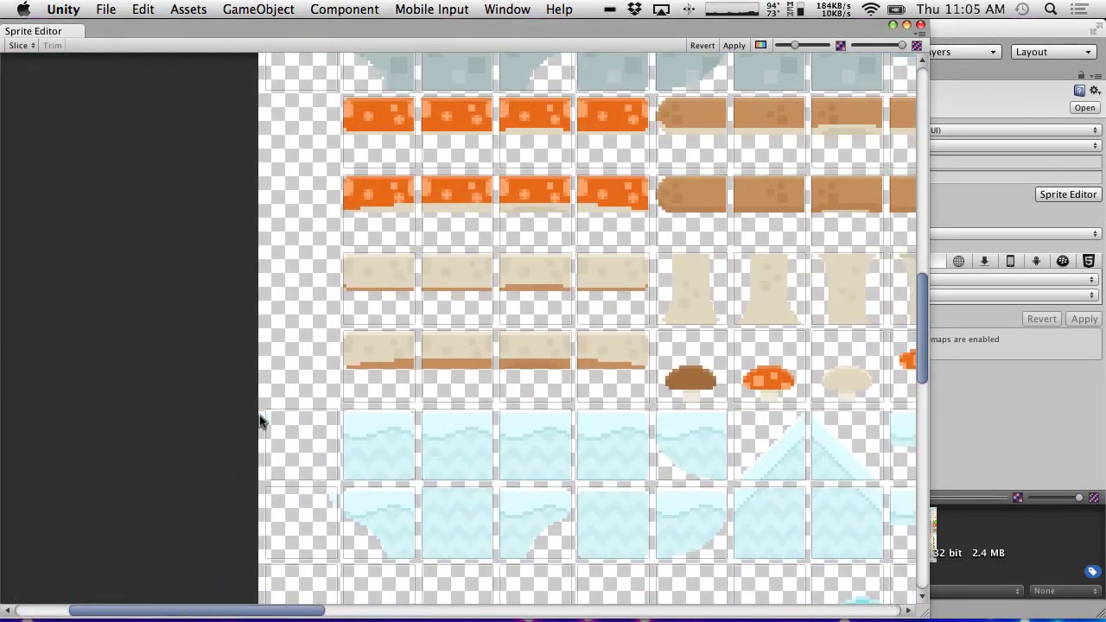
{"action": "left_click_drag", "start_coordinate": [923, 318], "coordinate": [912, 112]}
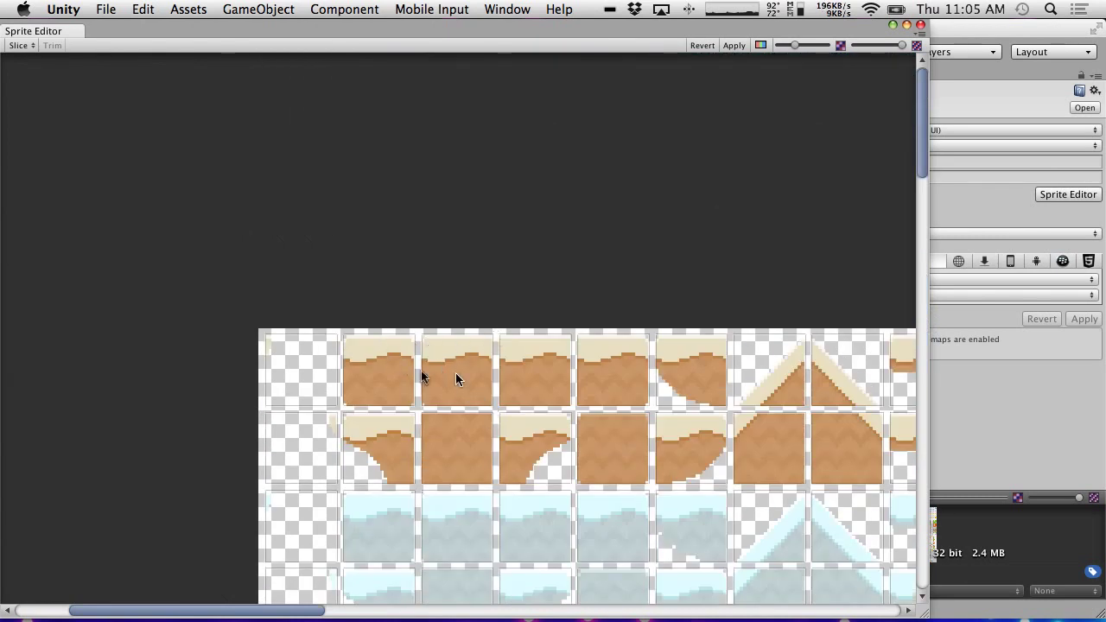
Check individual slices in the spritesheet's top row and close the Sprite Editor, applying the slicing.
{"action": "left_click", "coordinate": [377, 355]}
{"action": "left_click", "coordinate": [452, 365]}
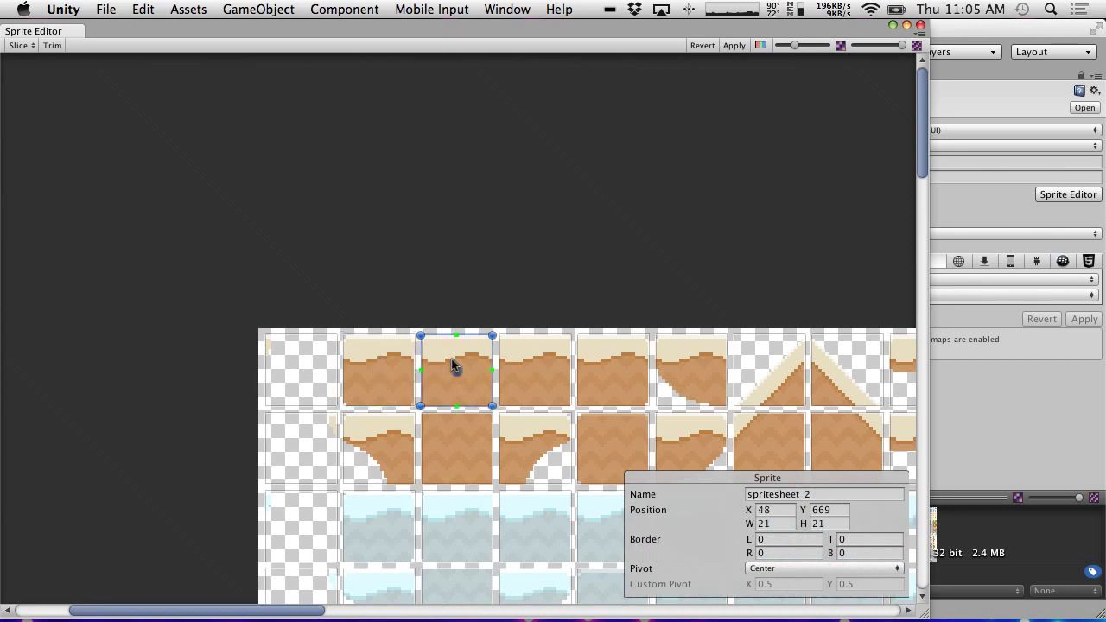
{"action": "scroll", "coordinate": [216, 369], "scroll_direction": "down", "scroll_amount": 5}
{"action": "scroll", "coordinate": [216, 370], "scroll_direction": "up", "scroll_amount": 4}
{"action": "scroll", "coordinate": [216, 370], "scroll_direction": "up", "scroll_amount": 1}
{"action": "left_click", "coordinate": [299, 386]}
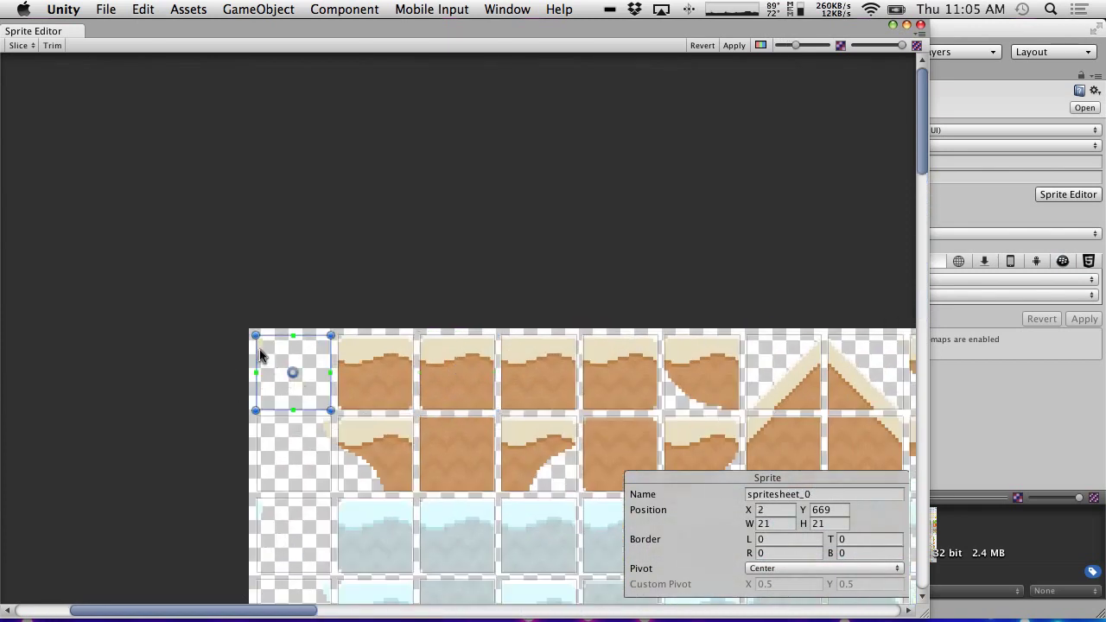
{"action": "left_click", "coordinate": [921, 25]}
{"action": "left_click", "coordinate": [679, 243]}
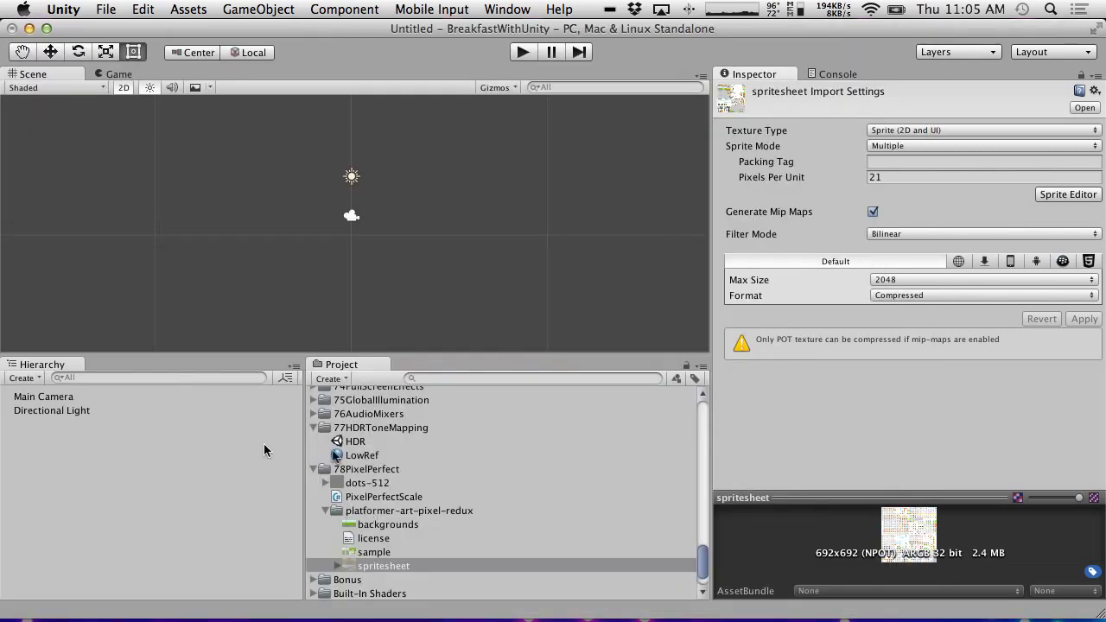
Add the spritesheet_1 tile to the scene as a sprite object and show it in the Game view.
{"action": "left_click", "coordinate": [900, 177]}
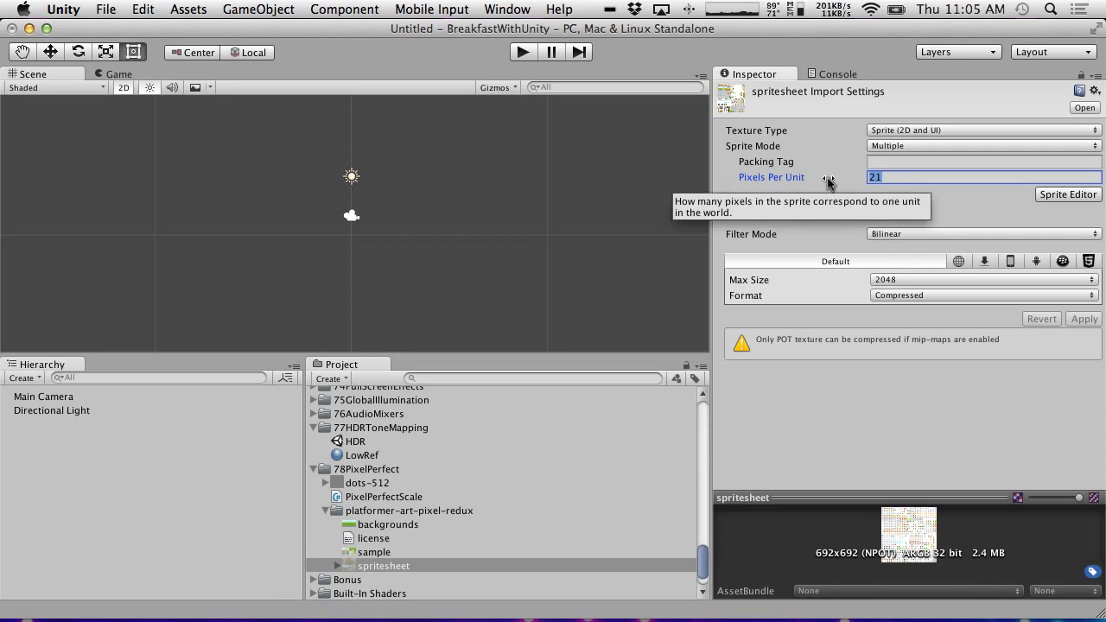
{"action": "left_click", "coordinate": [337, 566]}
{"action": "left_click", "coordinate": [414, 593]}
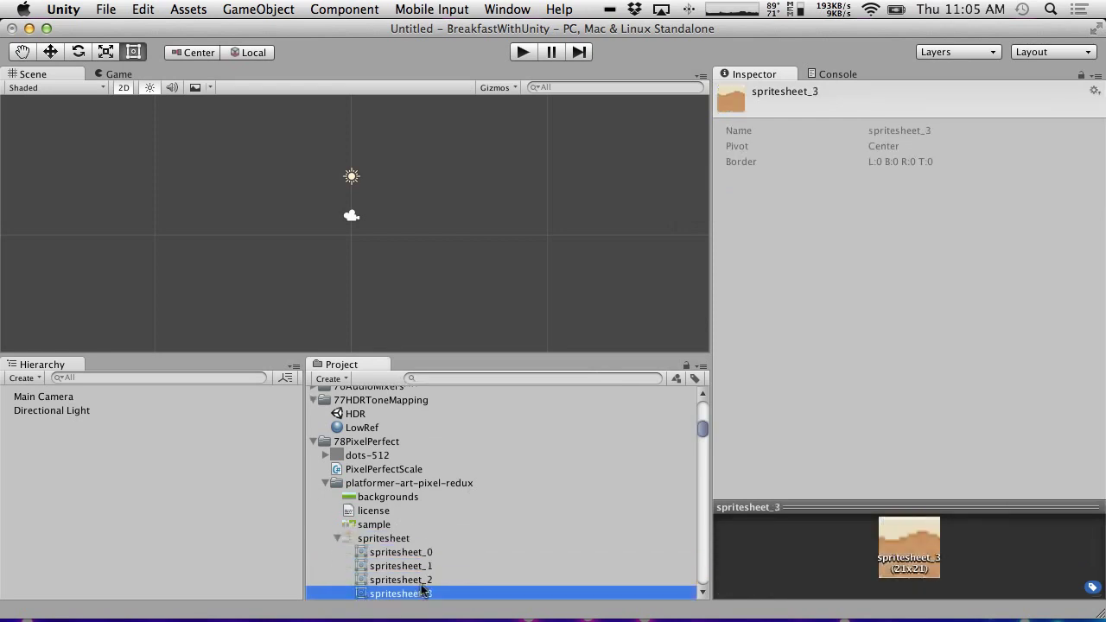
{"action": "left_click_drag", "start_coordinate": [421, 566], "coordinate": [72, 496]}
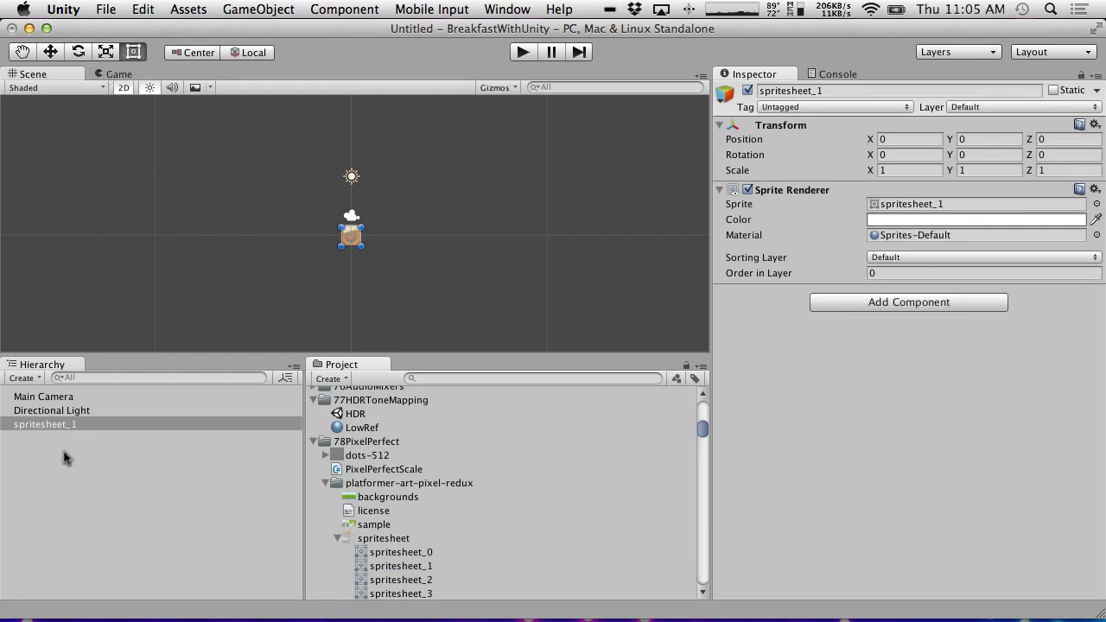
{"action": "left_click", "coordinate": [101, 74]}
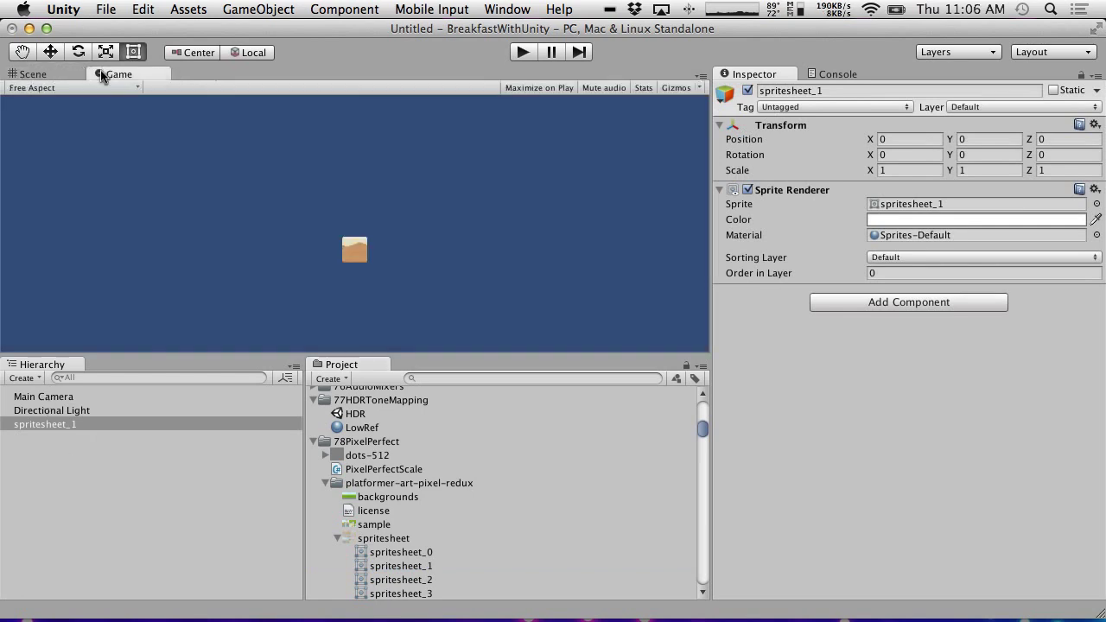
Set the Main Camera's orthographic size to 2 and show the spritesheet's import settings.
{"action": "left_click", "coordinate": [63, 396]}
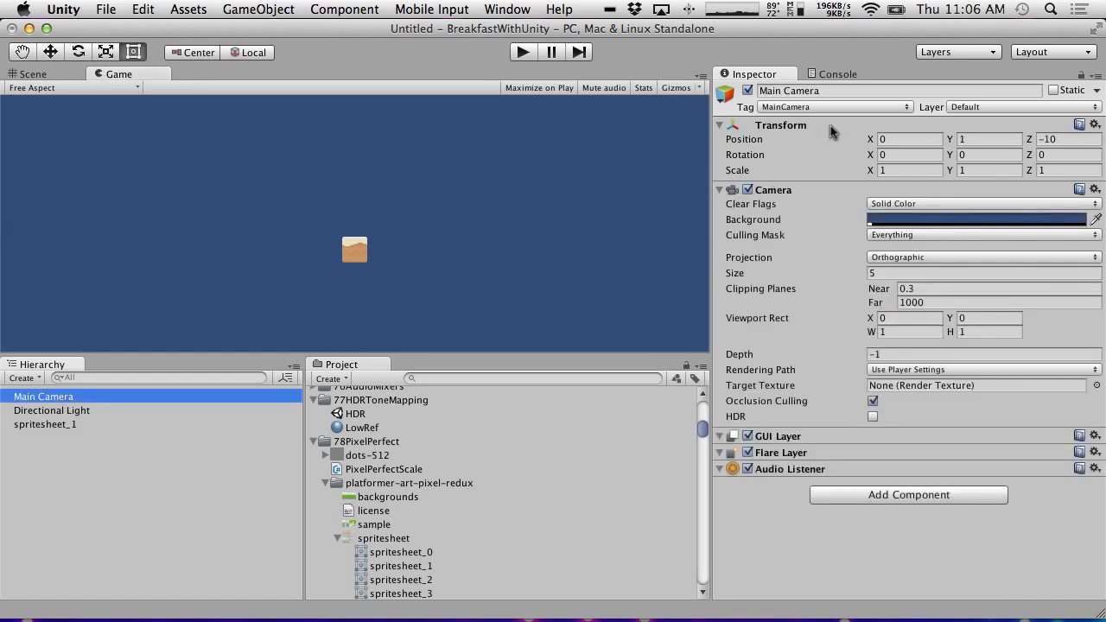
{"action": "left_click", "coordinate": [920, 273]}
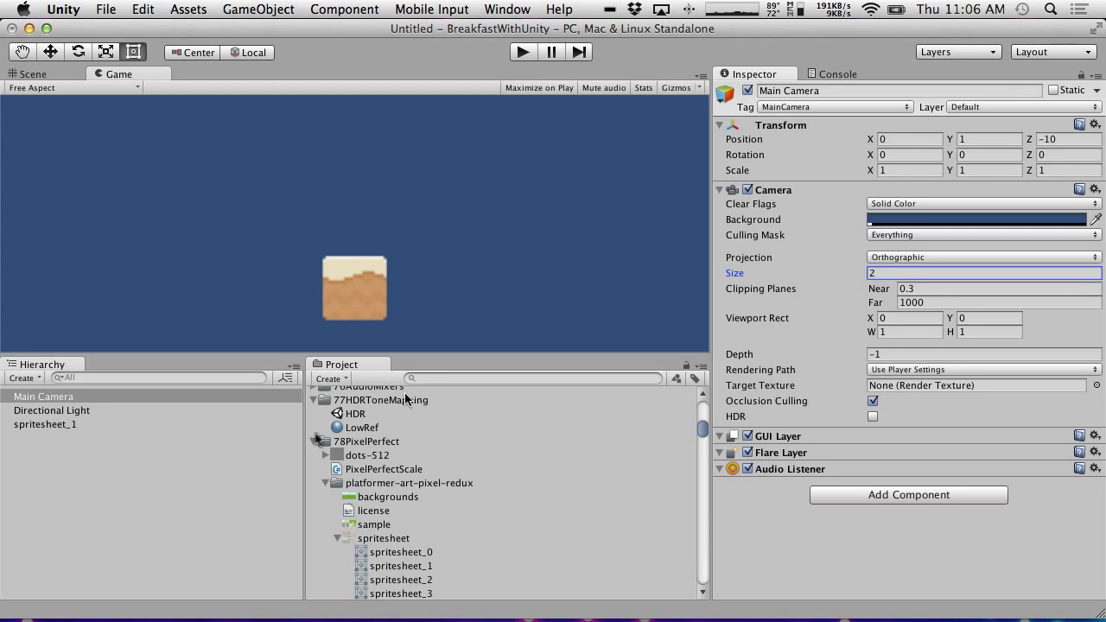
{"action": "left_click", "coordinate": [384, 538]}
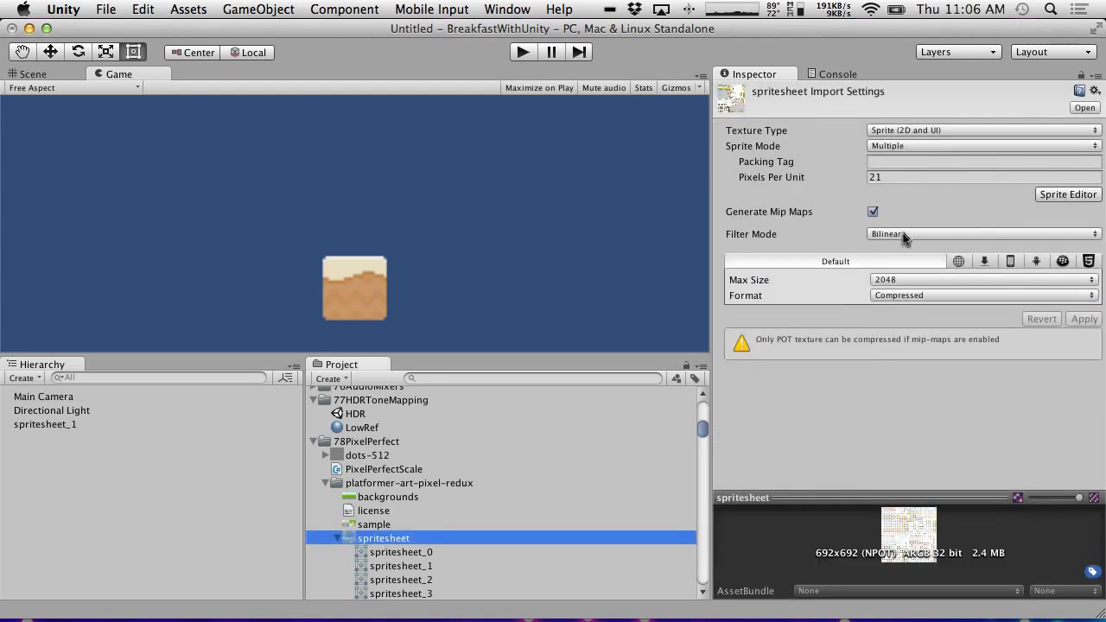
Slide the spritesheet_1 object back and forth horizontally to about X -0.41 to test how its pixels render.
{"action": "left_click", "coordinate": [45, 424]}
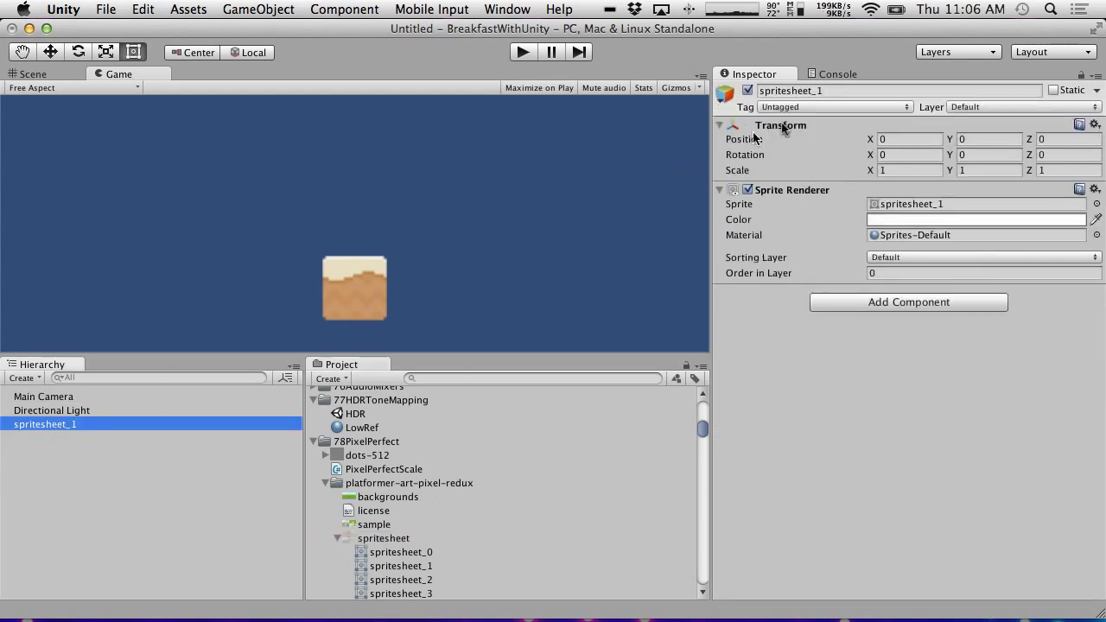
{"action": "left_click_drag", "start_coordinate": [869, 135], "coordinate": [893, 134]}
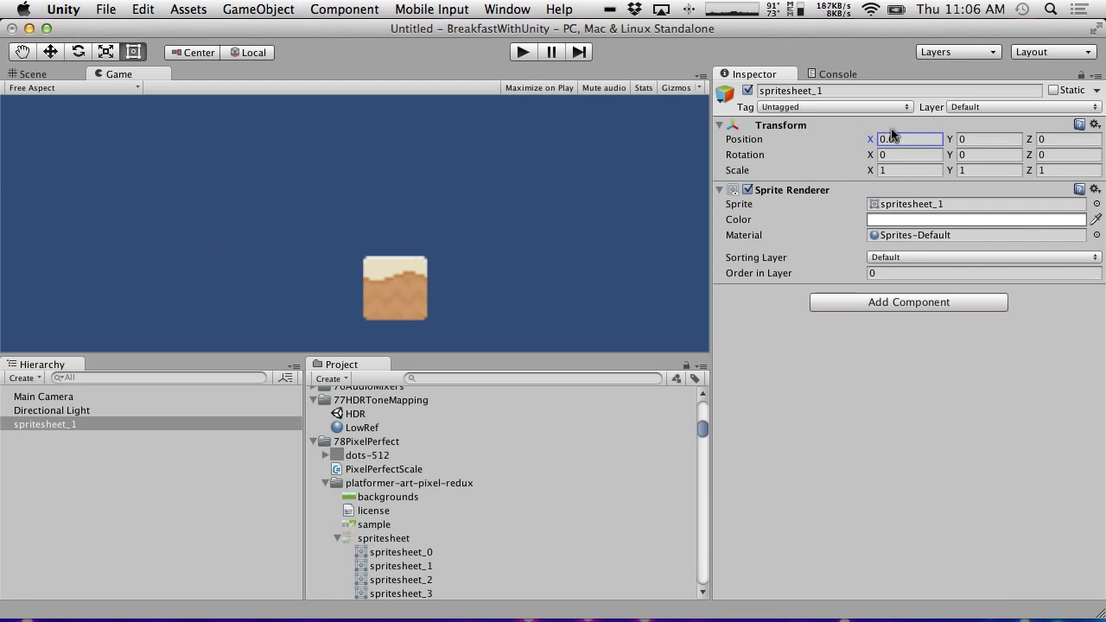
{"action": "left_click_drag", "start_coordinate": [892, 134], "coordinate": [862, 135]}
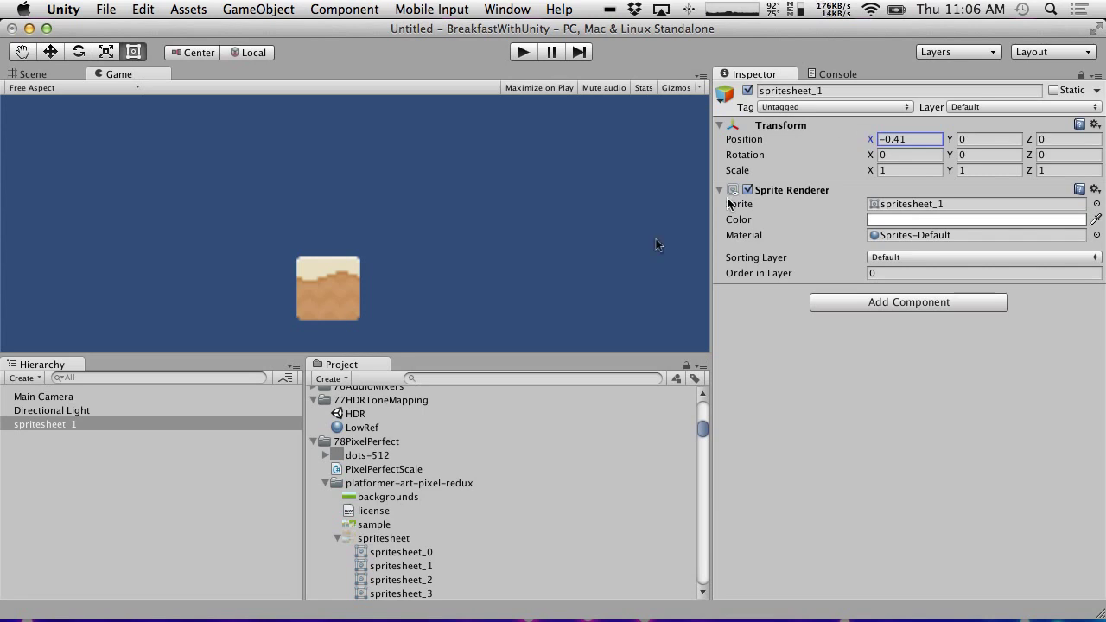
Change the spritesheet's filter mode to Point and apply the import settings.
{"action": "left_click", "coordinate": [380, 538]}
{"action": "left_click", "coordinate": [889, 234]}
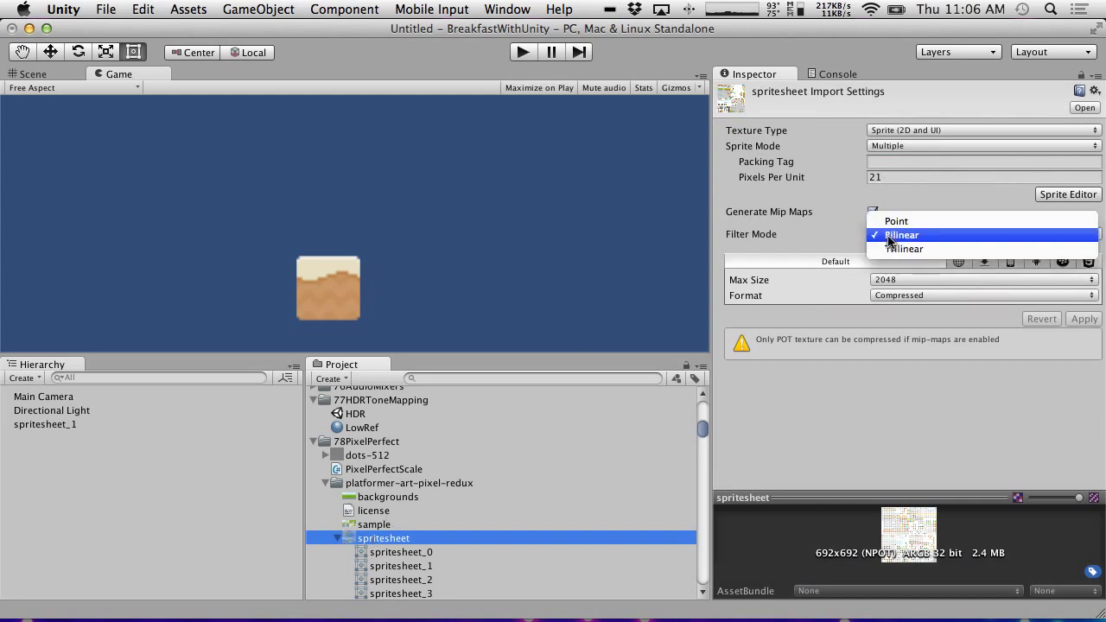
{"action": "left_click", "coordinate": [890, 217]}
{"action": "left_click", "coordinate": [1091, 321]}
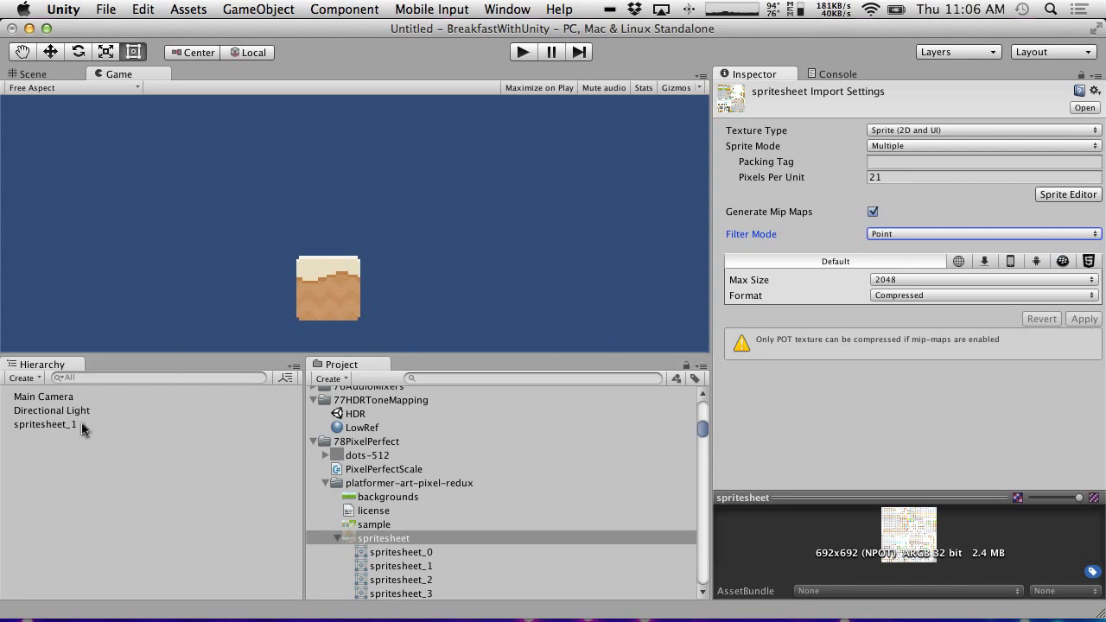
{"action": "key", "text": "ctrl+Right"}
{"action": "key", "text": "ctrl+Right"}
{"action": "key", "text": "ctrl+Right"}
{"action": "key", "text": "ctrl+Left"}
{"action": "key", "text": "ctrl+Left"}
{"action": "key", "text": "ctrl+Left"}
Slide the spritesheet_1 object along X to about -1.86 while watching its pixels in the Game view.
{"action": "left_click", "coordinate": [79, 424]}
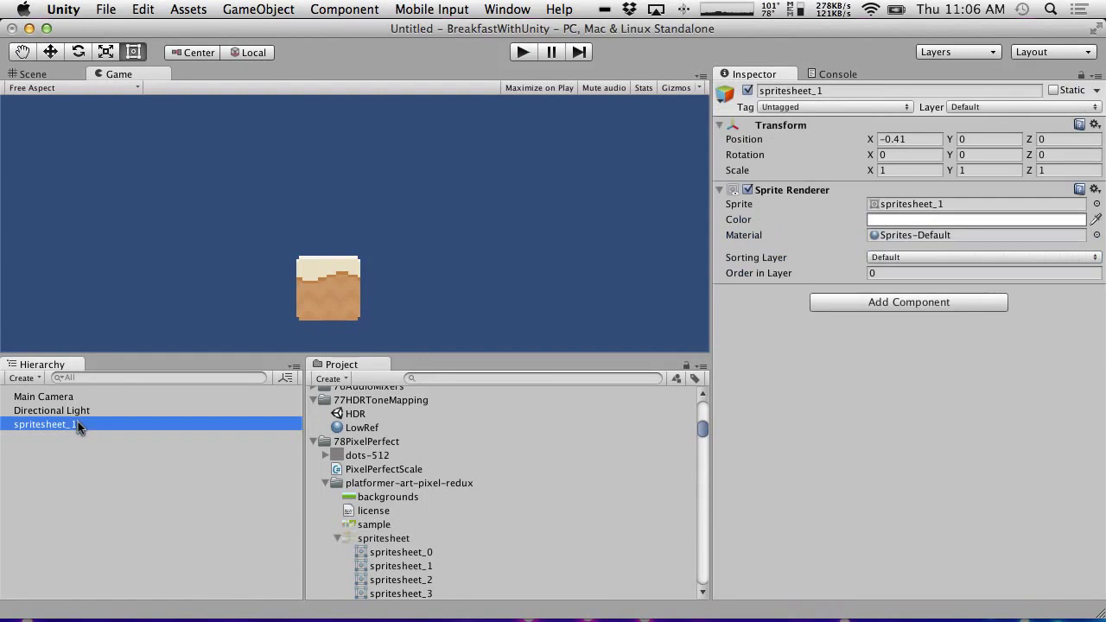
{"action": "mouse_move", "coordinate": [866, 133]}
{"action": "left_mouse_down"}
{"action": "mouse_move", "coordinate": [882, 144]}
{"action": "mouse_move", "coordinate": [871, 140]}
{"action": "left_mouse_up"}
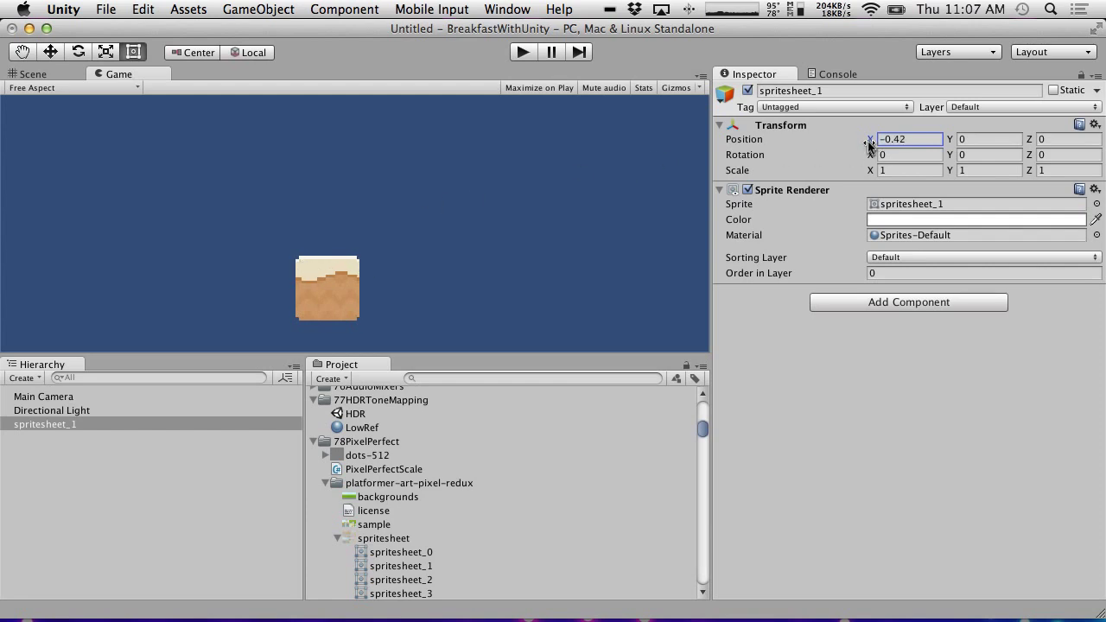
{"action": "left_click_drag", "start_coordinate": [872, 140], "coordinate": [900, 141]}
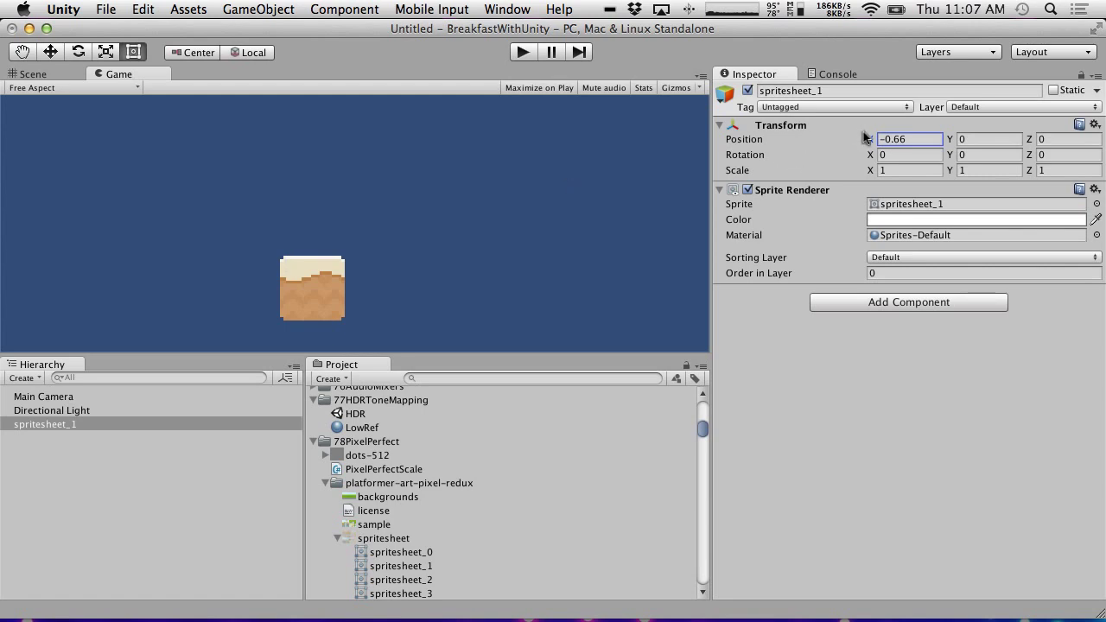
{"action": "mouse_move", "coordinate": [873, 140]}
{"action": "left_mouse_down"}
{"action": "mouse_move", "coordinate": [926, 140]}
{"action": "mouse_move", "coordinate": [858, 148]}
{"action": "left_mouse_up"}
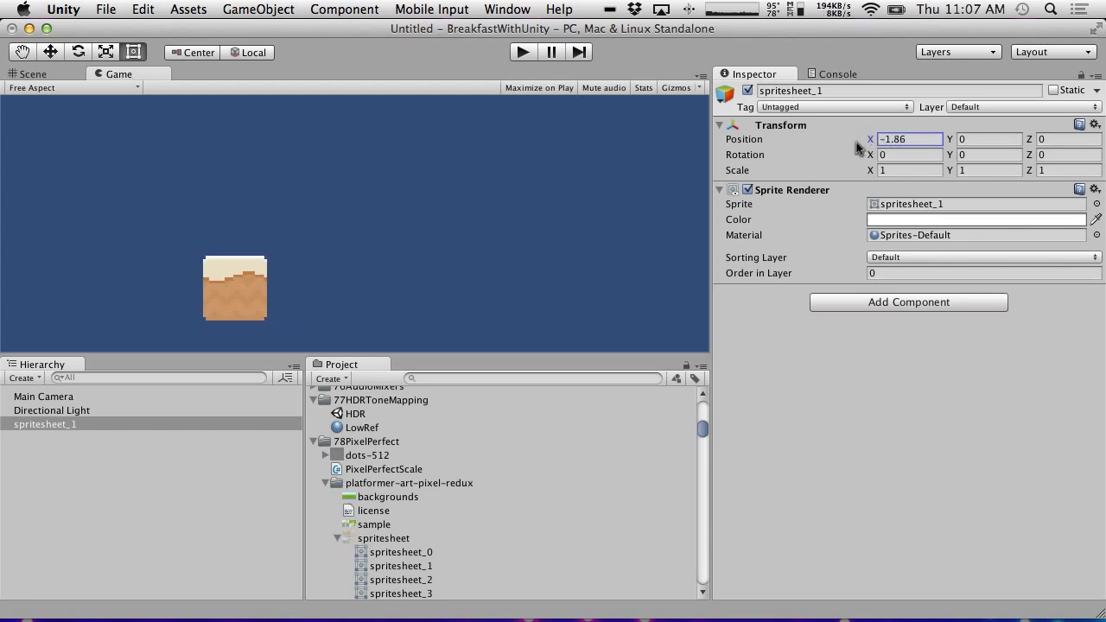
Open the dots-512 image in Preview and view it at actual size and zoomed to fit.
{"action": "left_click", "coordinate": [349, 456]}
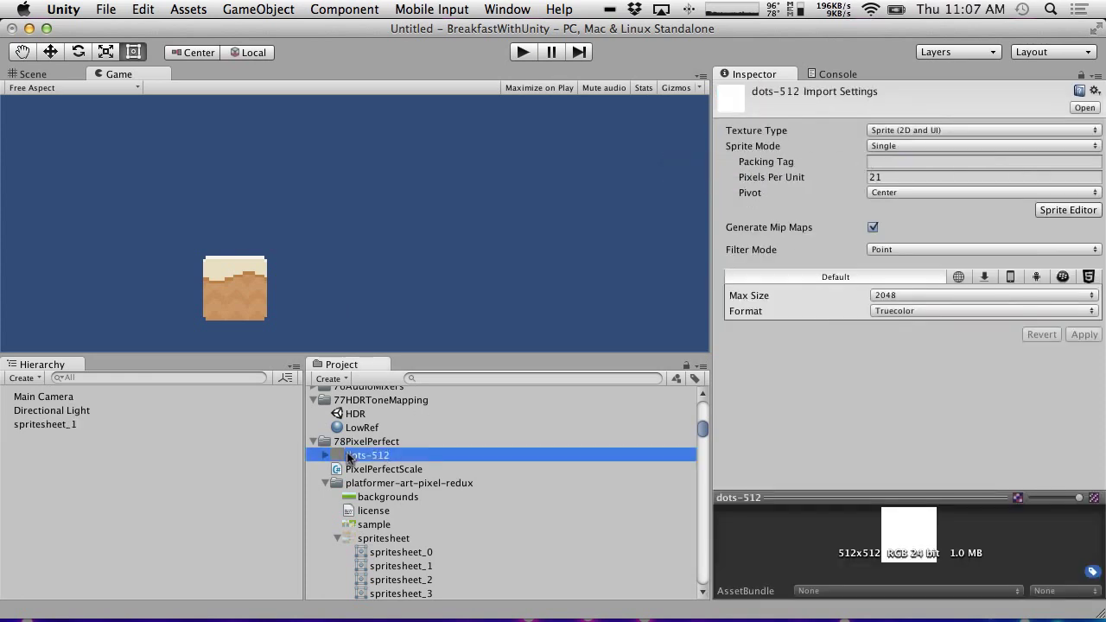
{"action": "double_click", "coordinate": [349, 456]}
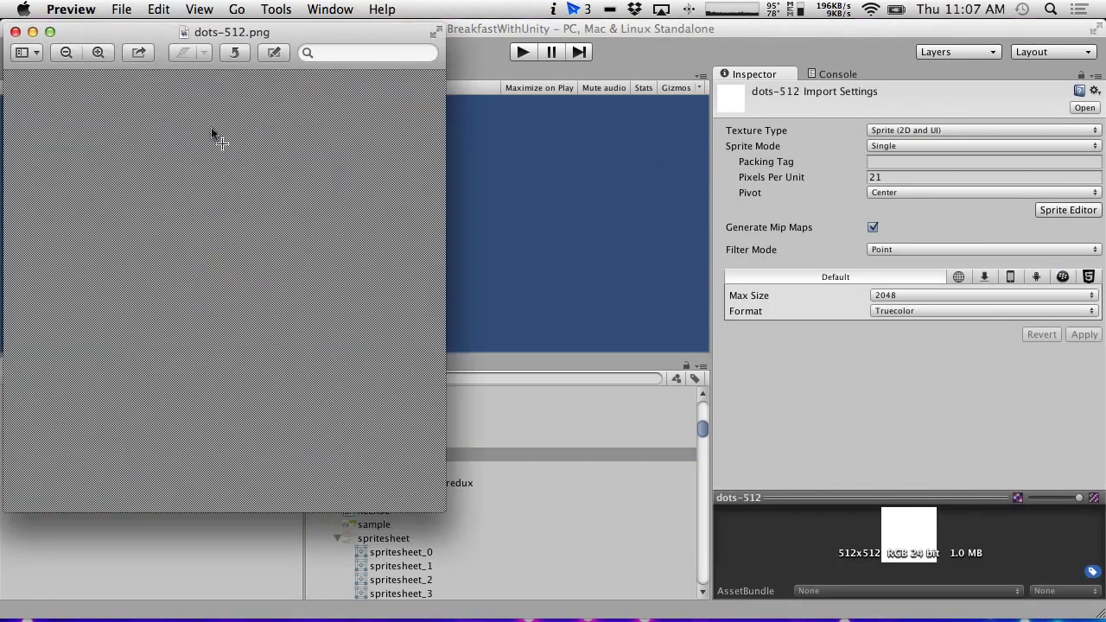
{"action": "left_click", "coordinate": [246, 7]}
{"action": "left_click", "coordinate": [227, 242]}
{"action": "left_click", "coordinate": [201, 9]}
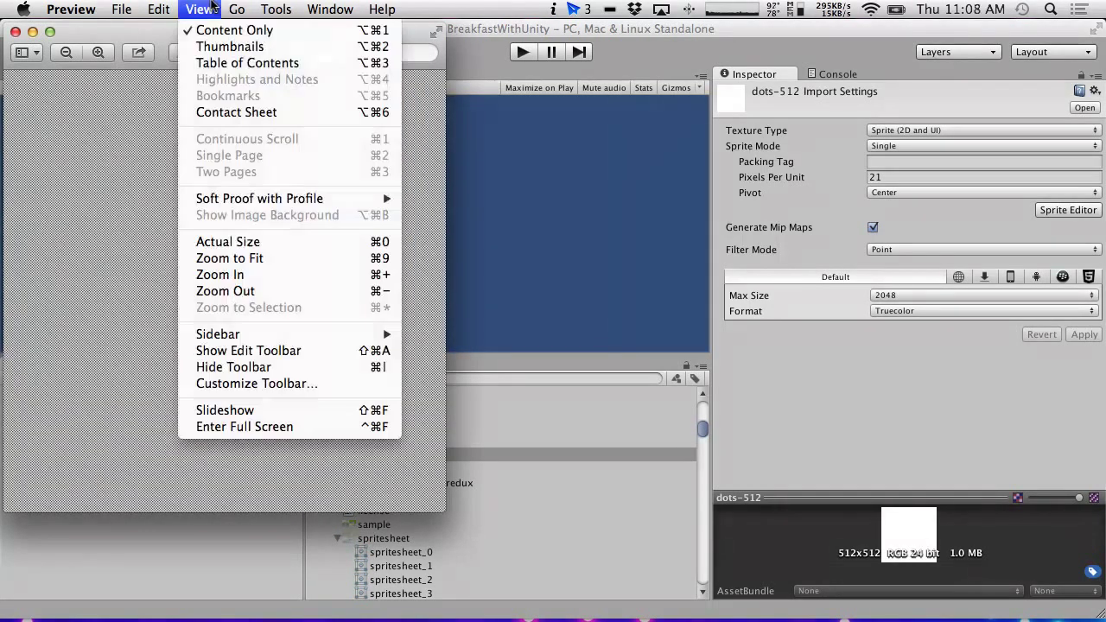
{"action": "left_click", "coordinate": [218, 243]}
{"action": "left_click", "coordinate": [207, 9]}
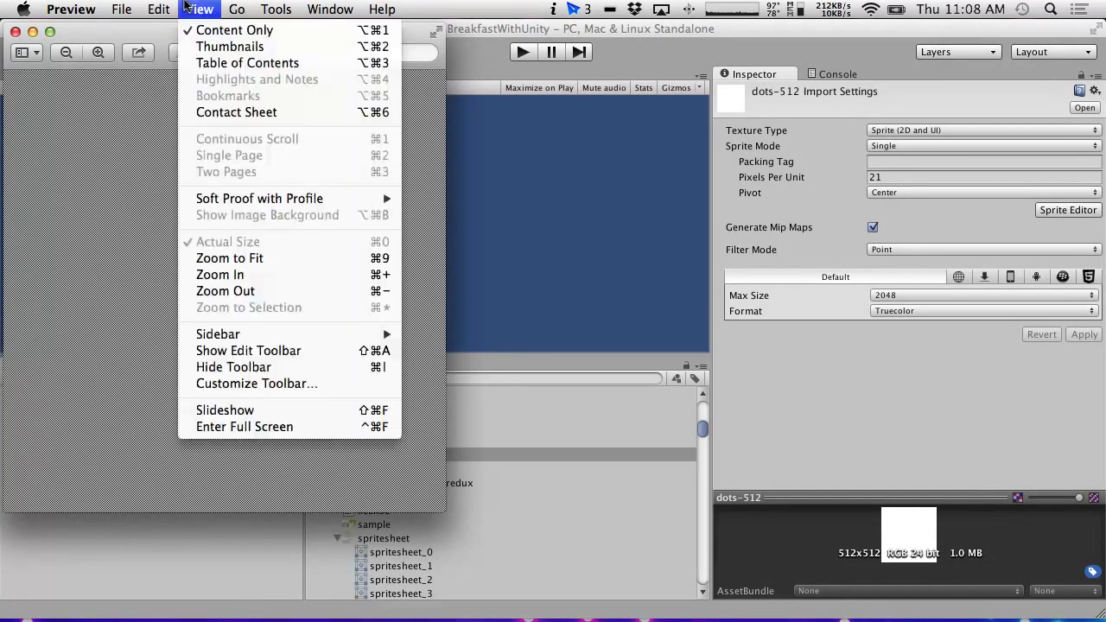
{"action": "left_click", "coordinate": [217, 257]}
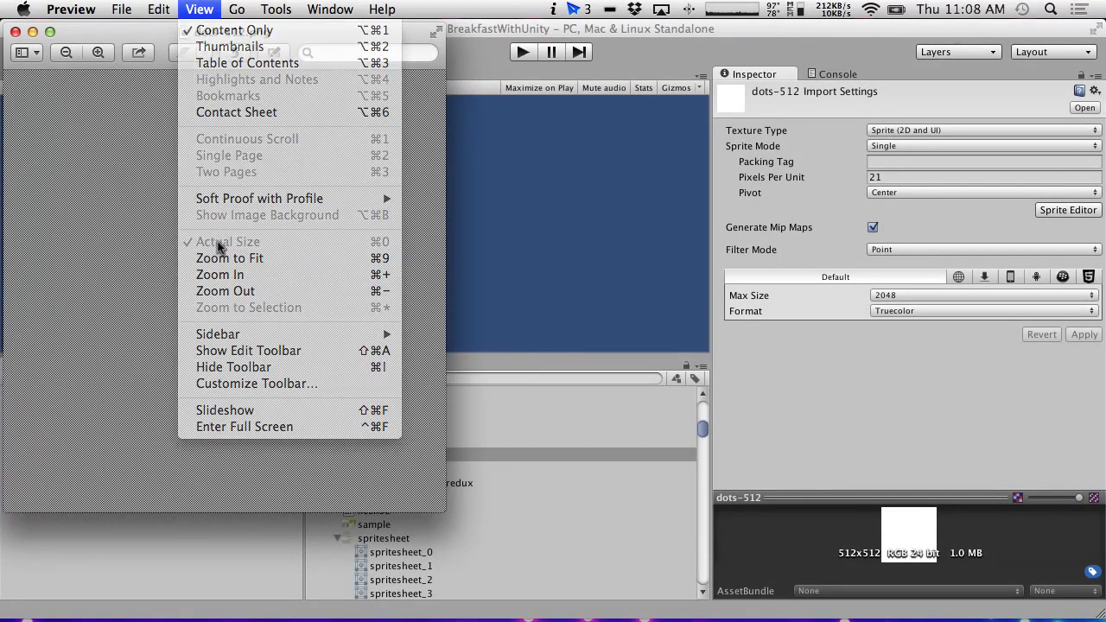
{"action": "left_click", "coordinate": [207, 8]}
{"action": "left_click", "coordinate": [223, 257]}
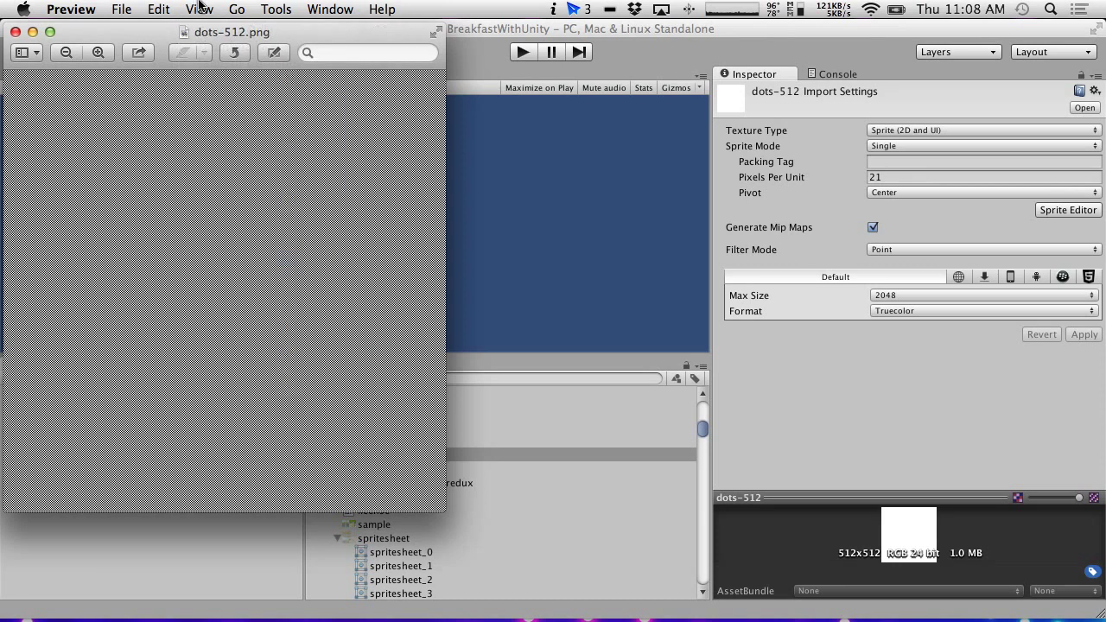
Move the Preview window clear of the screen edge and zoom far into dots-512 to examine its pixel pattern at the upper-left corner.
{"action": "left_click_drag", "start_coordinate": [141, 27], "coordinate": [331, 42]}
{"action": "right_click", "coordinate": [330, 41]}
{"action": "key", "text": "Escape"}
{"action": "left_click", "coordinate": [199, 8]}
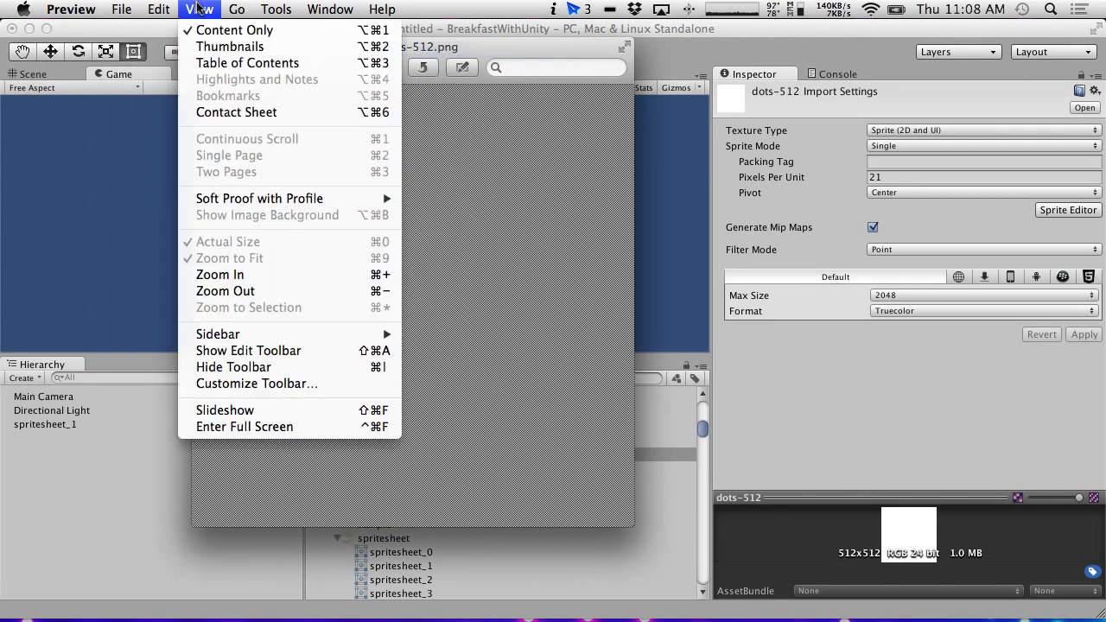
{"action": "left_click", "coordinate": [248, 274]}
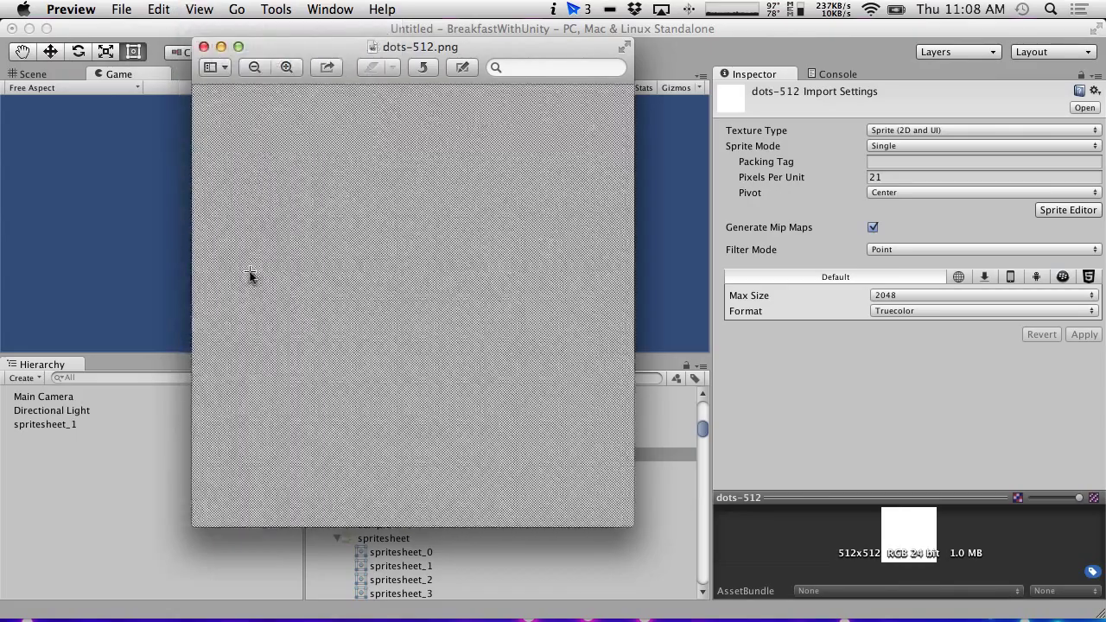
{"action": "key", "text": "super+equal"}
{"action": "key", "text": "super+equal"}
{"action": "key", "text": "super+equal"}
{"action": "key", "text": "super+equal"}
{"action": "key", "text": "super+equal"}
{"action": "key", "text": "super+equal"}
{"action": "key", "text": "super+equal"}
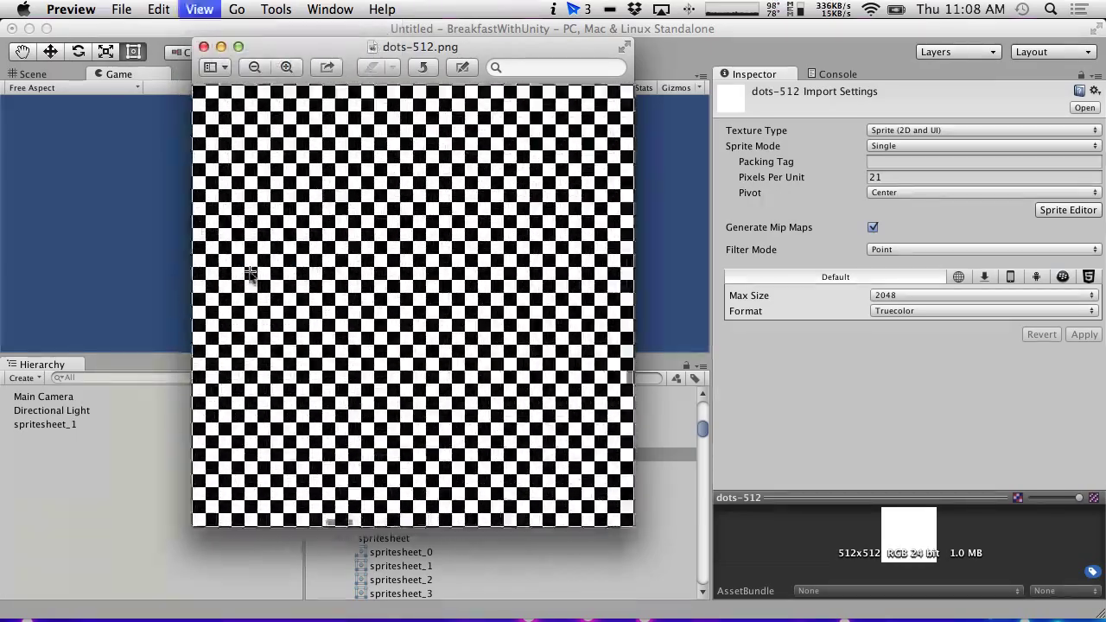
{"action": "scroll", "coordinate": [391, 189], "scroll_direction": "up", "scroll_amount": 20}
{"action": "scroll", "coordinate": [391, 188], "scroll_direction": "left", "scroll_amount": 15}
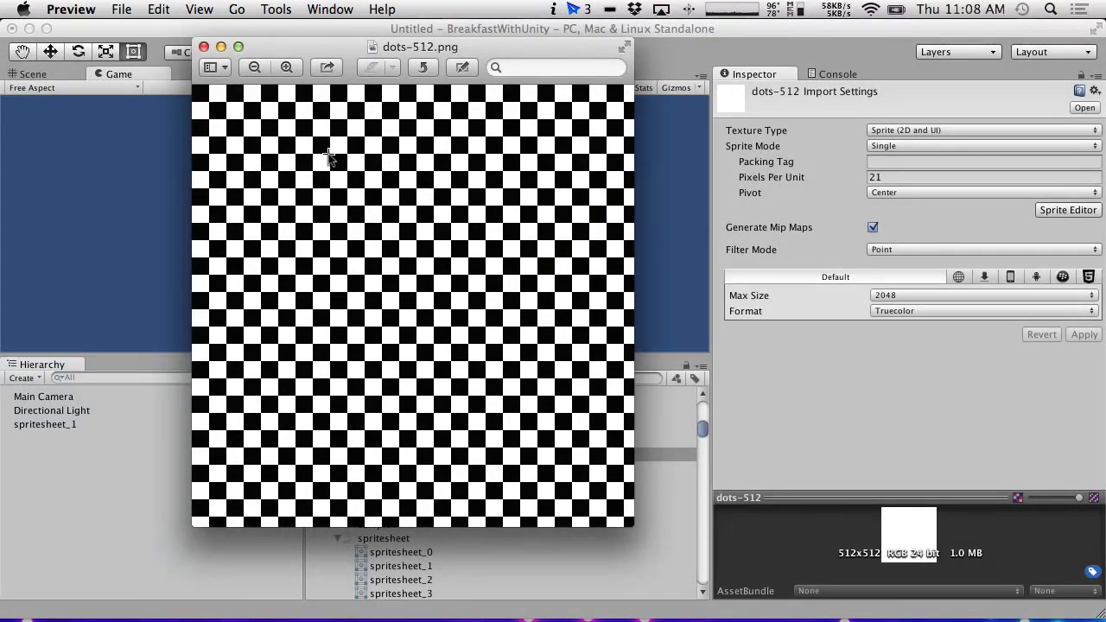
{"action": "key", "text": "super+equal"}
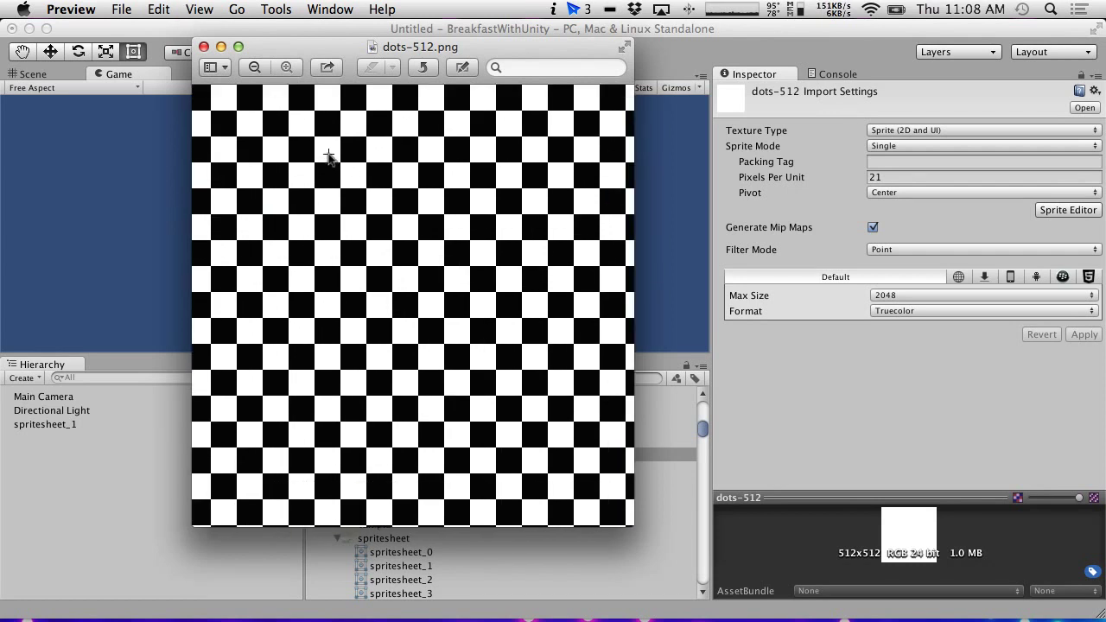
Close the dots-512 image preview, add the dots-512 sprite to the scene, and compare its pattern in the normal and maximized Game view.
{"action": "left_click", "coordinate": [204, 46]}
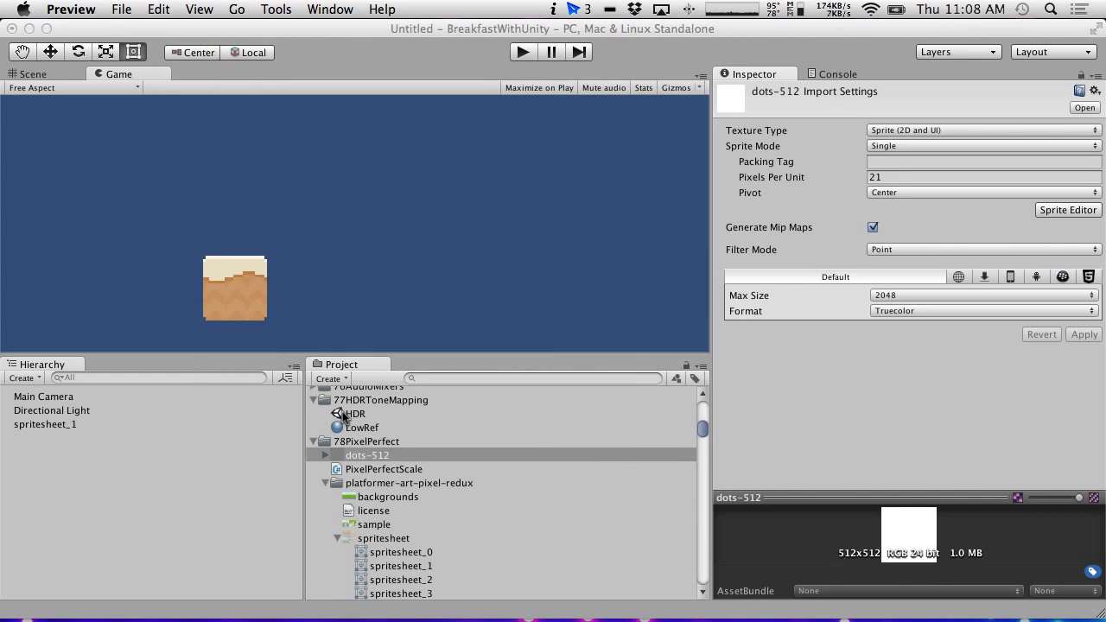
{"action": "left_click_drag", "start_coordinate": [367, 455], "coordinate": [90, 481]}
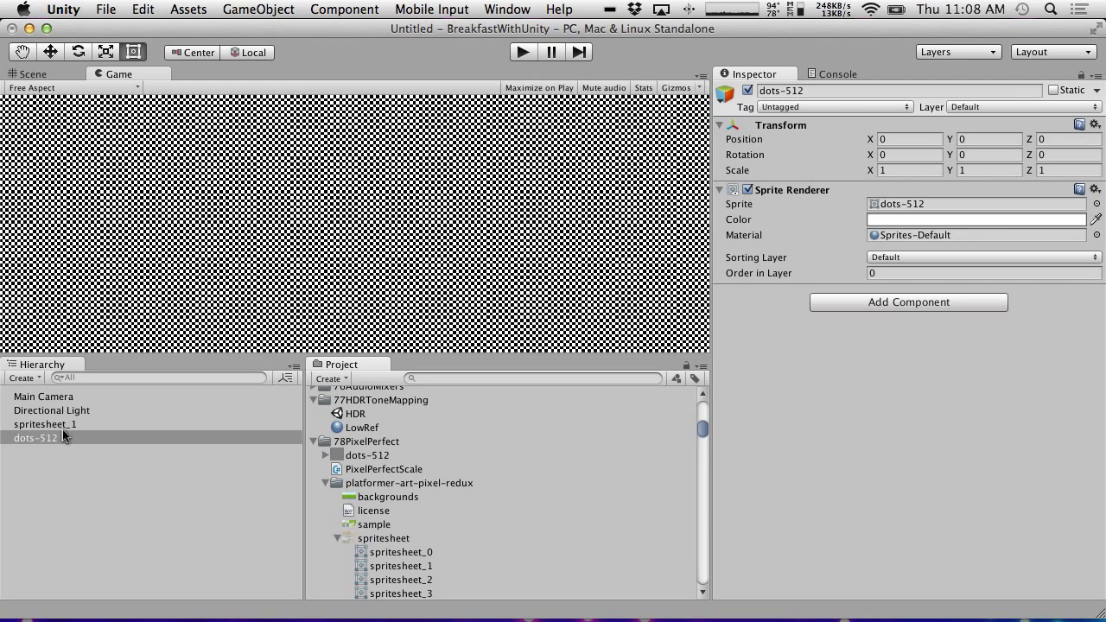
{"action": "key", "text": "shift+space"}
{"action": "key", "text": "shift+space"}
{"action": "key", "text": "shift+space"}
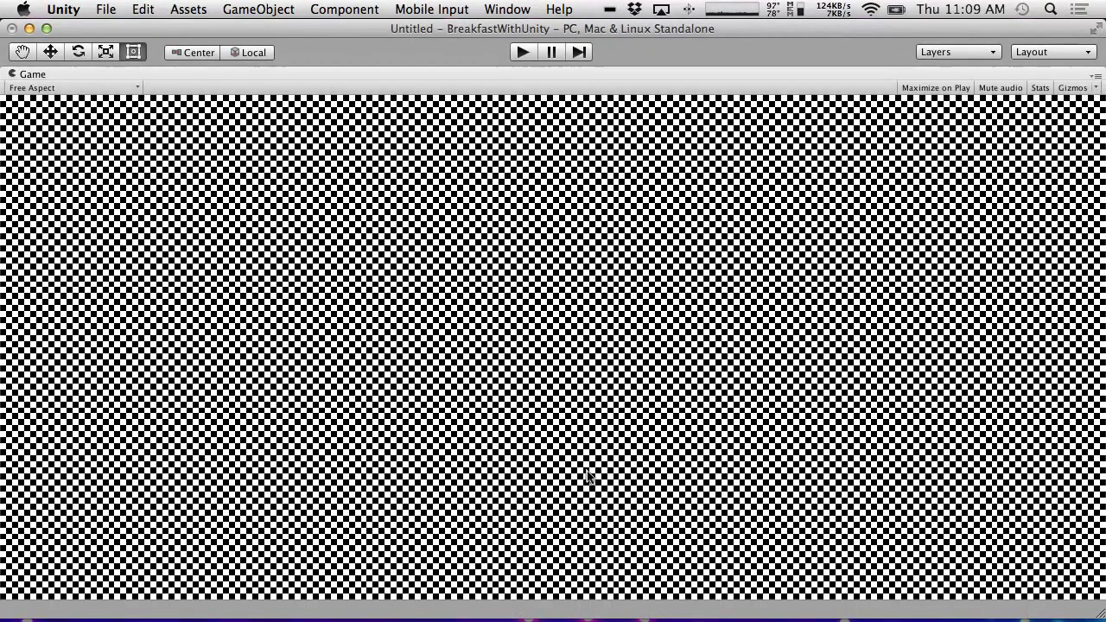
{"action": "key", "text": "shift+space"}
{"action": "key", "text": "shift+space"}
{"action": "key", "text": "shift+space"}
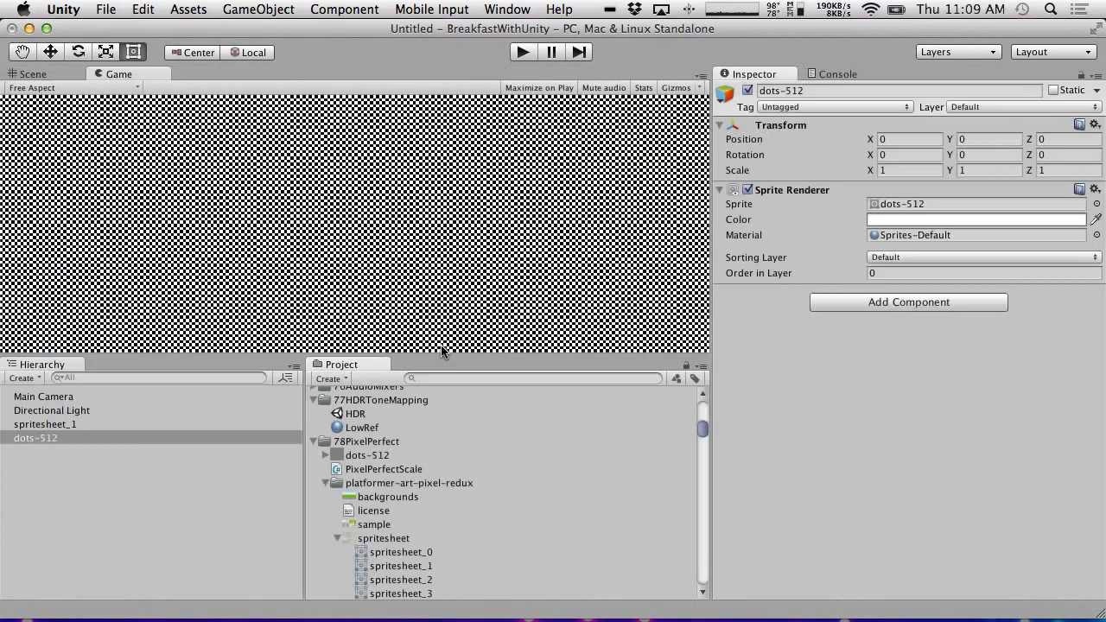
{"action": "key", "text": "shift+space"}
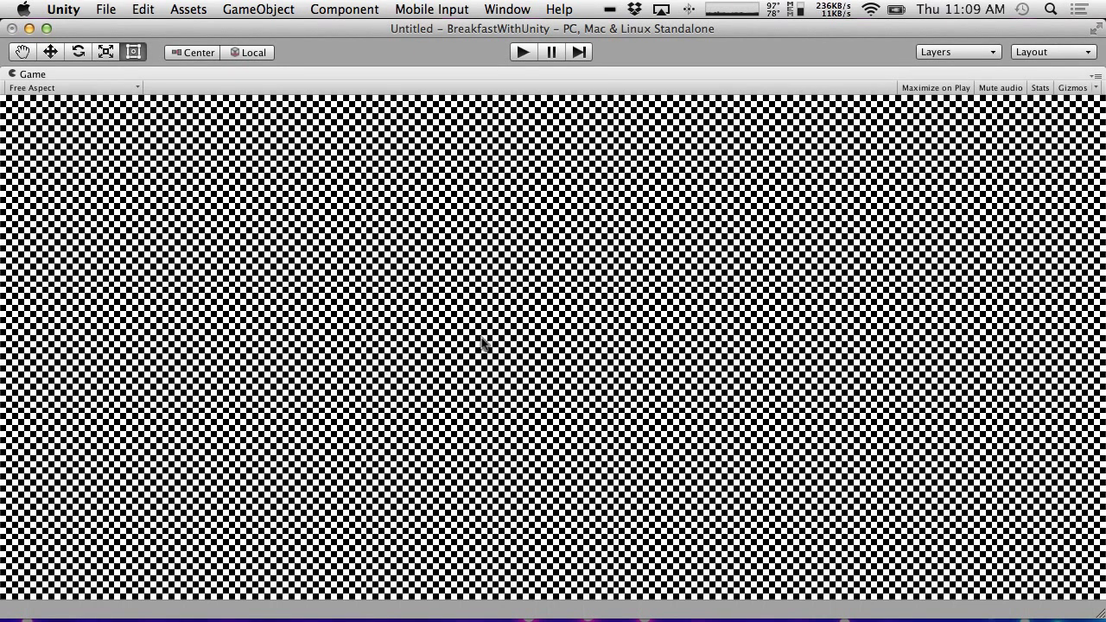
{"action": "key", "text": "shift+space"}
Resize the Game view in width and height while examining how the dots-512 pattern renders.
{"action": "left_click_drag", "start_coordinate": [707, 355], "coordinate": [704, 253]}
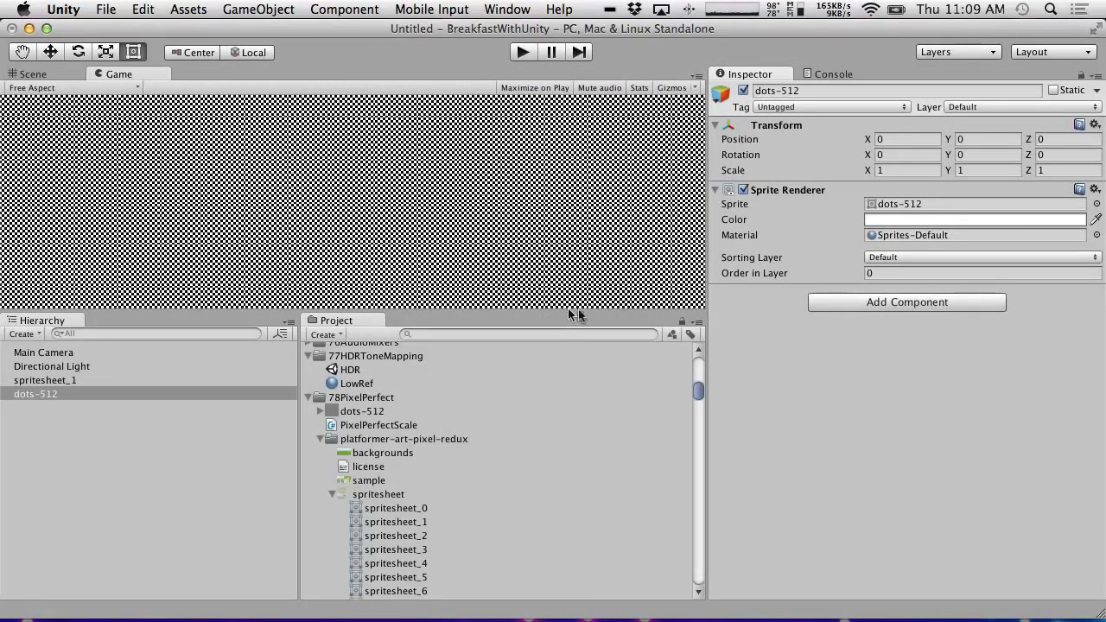
{"action": "left_click_drag", "start_coordinate": [711, 234], "coordinate": [688, 235]}
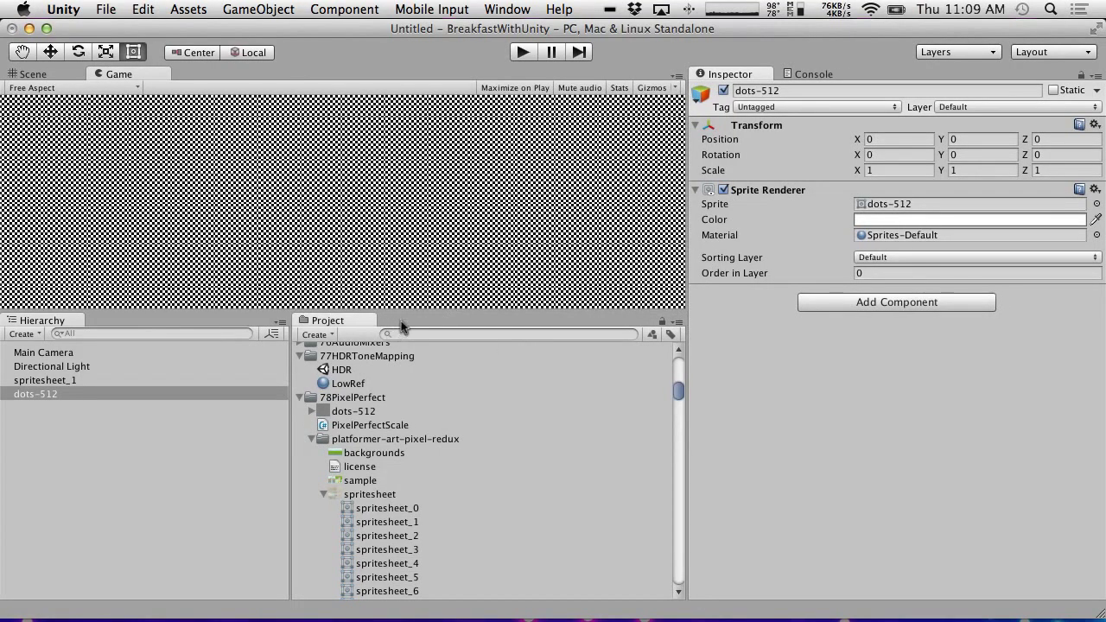
{"action": "left_click_drag", "start_coordinate": [476, 313], "coordinate": [481, 373]}
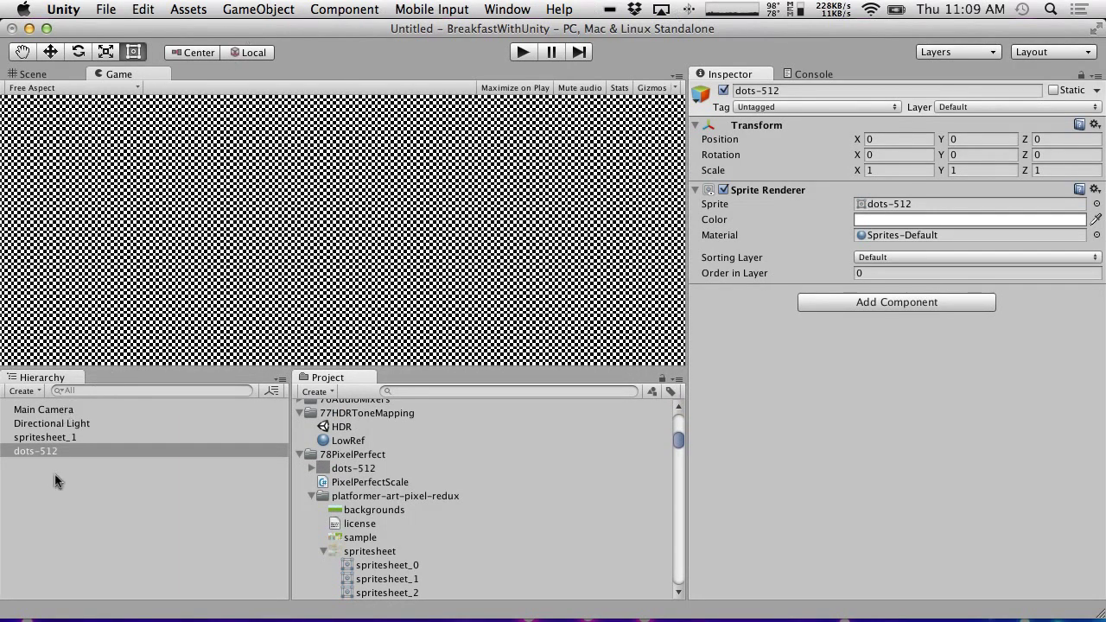
{"action": "left_click", "coordinate": [54, 451]}
{"action": "right_click", "coordinate": [53, 451]}
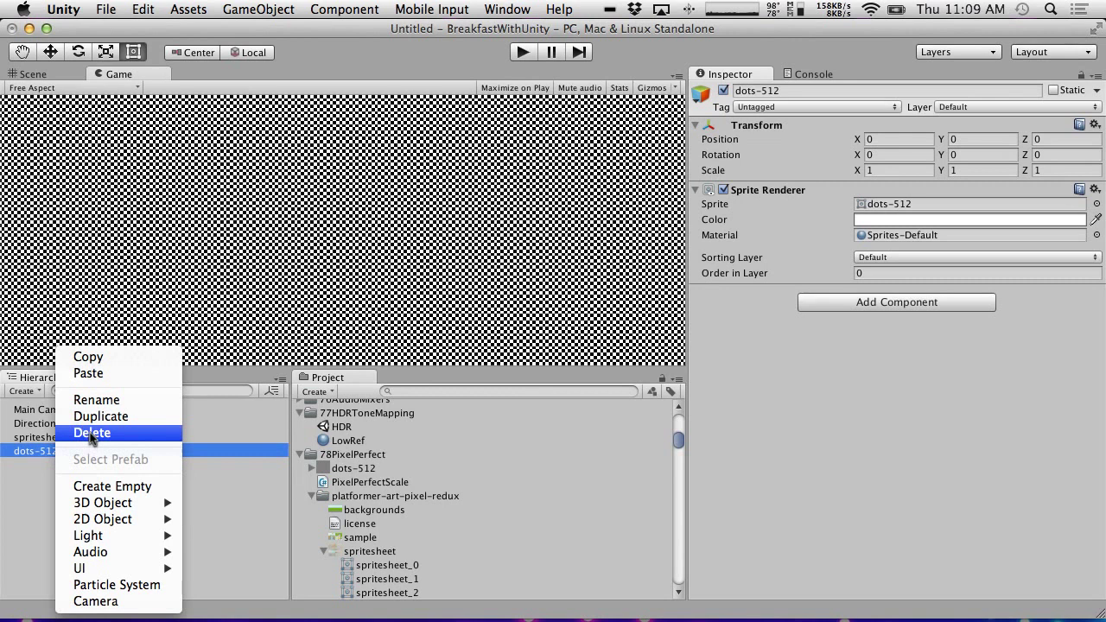
{"action": "left_click", "coordinate": [7, 511]}
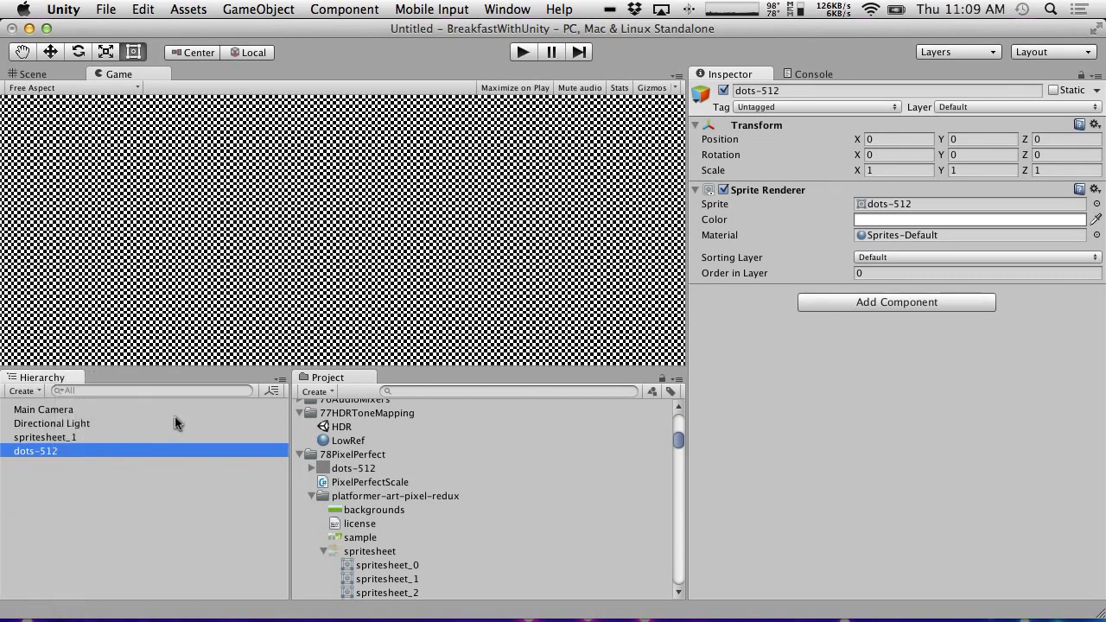
Create a new material named PixelOffset in the 78PixelPerfect folder.
{"action": "left_click", "coordinate": [345, 455]}
{"action": "right_click", "coordinate": [345, 455]}
{"action": "mouse_move", "coordinate": [465, 321]}
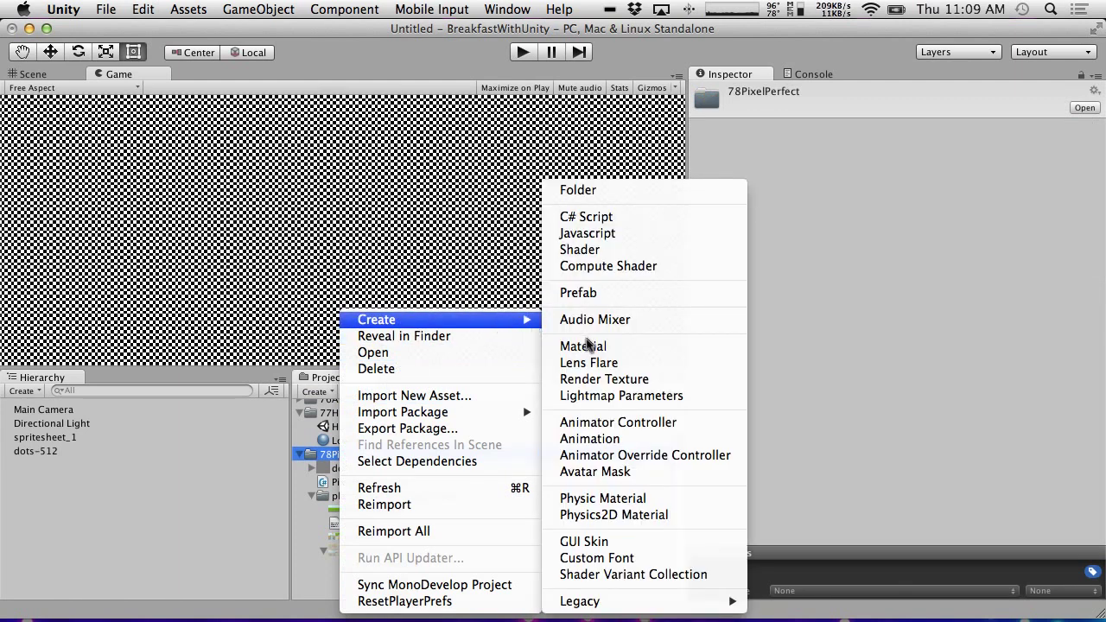
{"action": "left_click", "coordinate": [586, 347]}
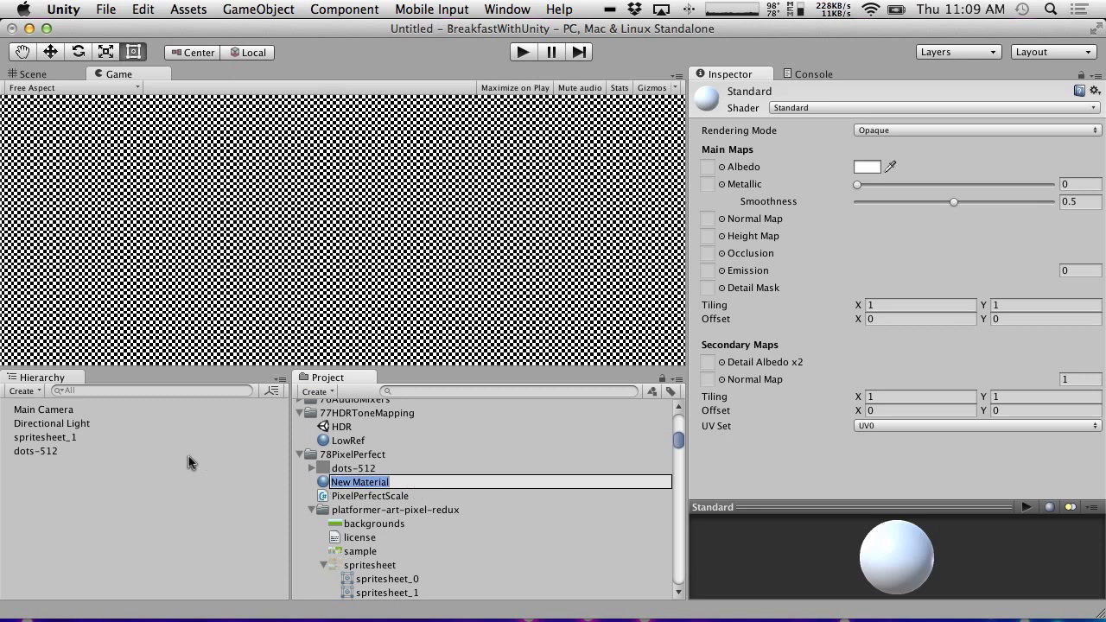
{"action": "type", "text": "Pixel"}
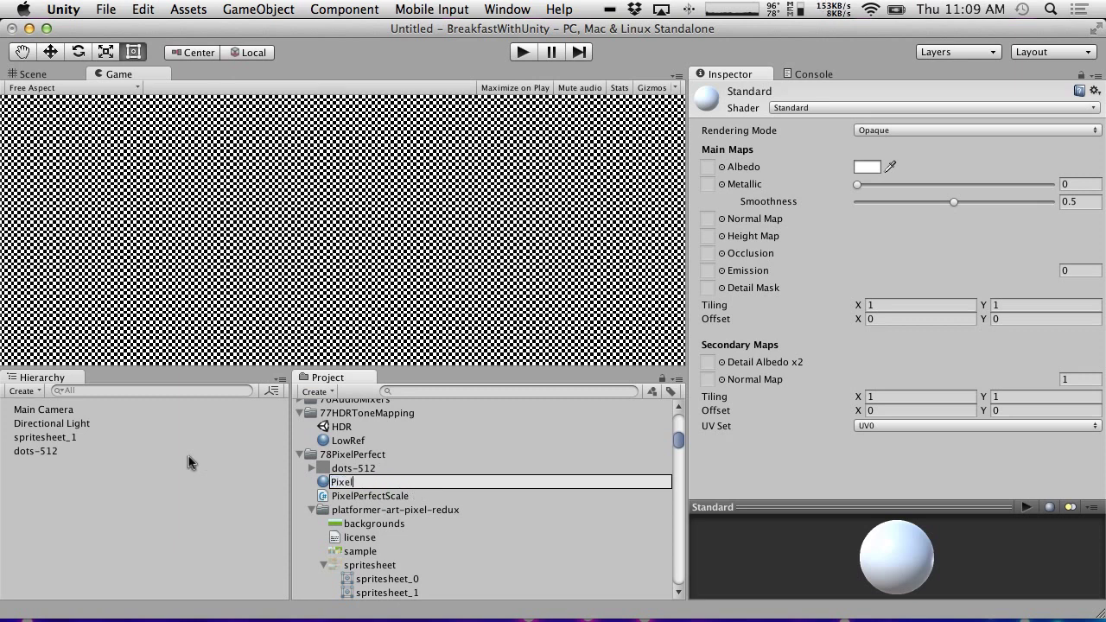
{"action": "type", "text": "Offset"}
{"action": "key", "text": "Return"}
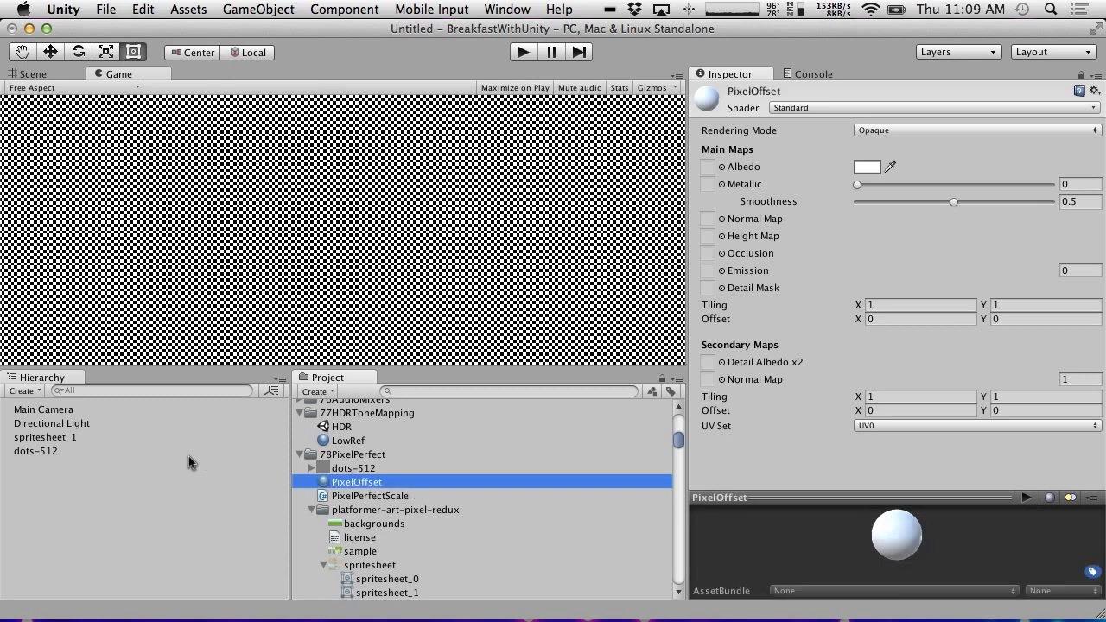
Set the PixelOffset material's shader to Sprites/Default.
{"action": "left_click", "coordinate": [821, 107]}
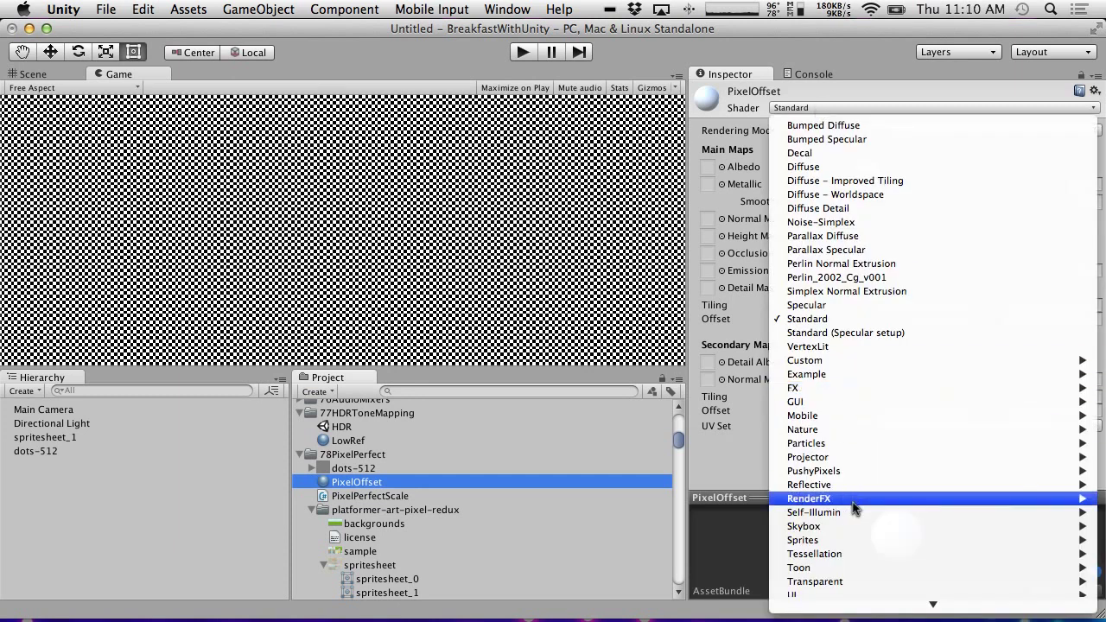
{"action": "mouse_move", "coordinate": [840, 540]}
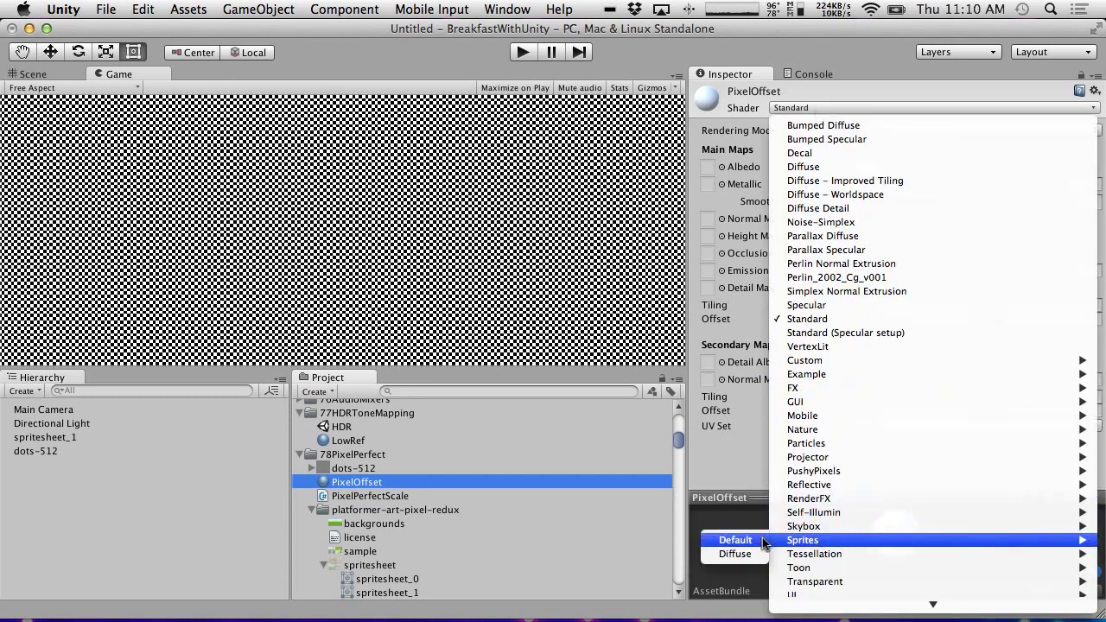
{"action": "left_click", "coordinate": [735, 540]}
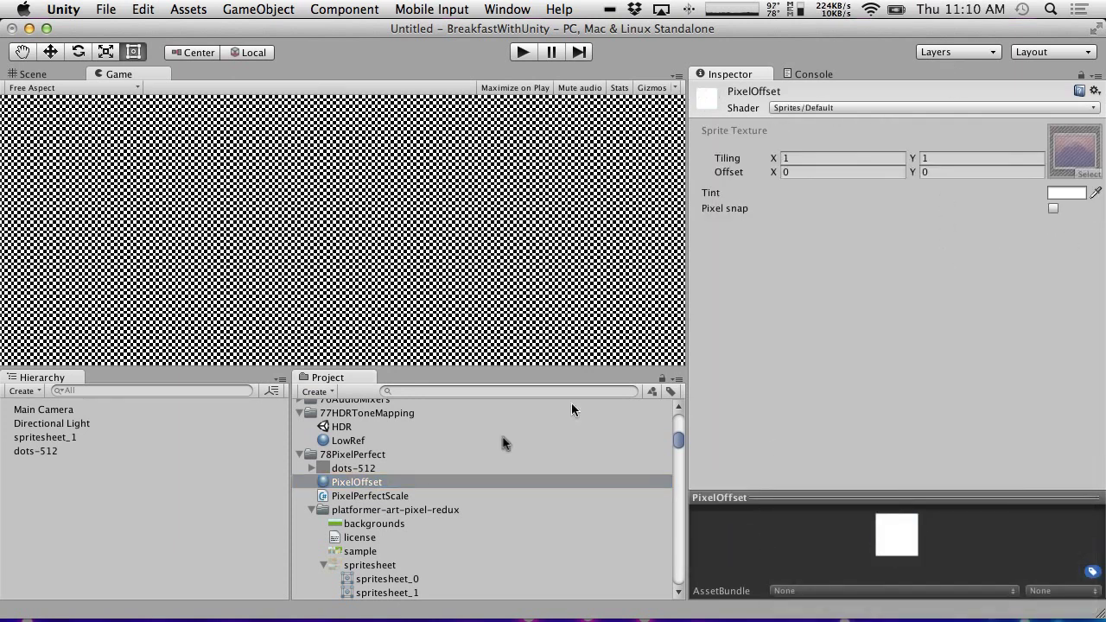
Rename the PixelOffset material to PixelSnap.
{"action": "left_click", "coordinate": [361, 482]}
{"action": "key", "text": "BackSpace"}
{"action": "key", "text": "BackSpace"}
{"action": "key", "text": "BackSpace"}
{"action": "key", "text": "BackSpace"}
{"action": "key", "text": "BackSpace"}
{"action": "key", "text": "BackSpace"}
{"action": "type", "text": "Snap"}
{"action": "key", "text": "Return"}
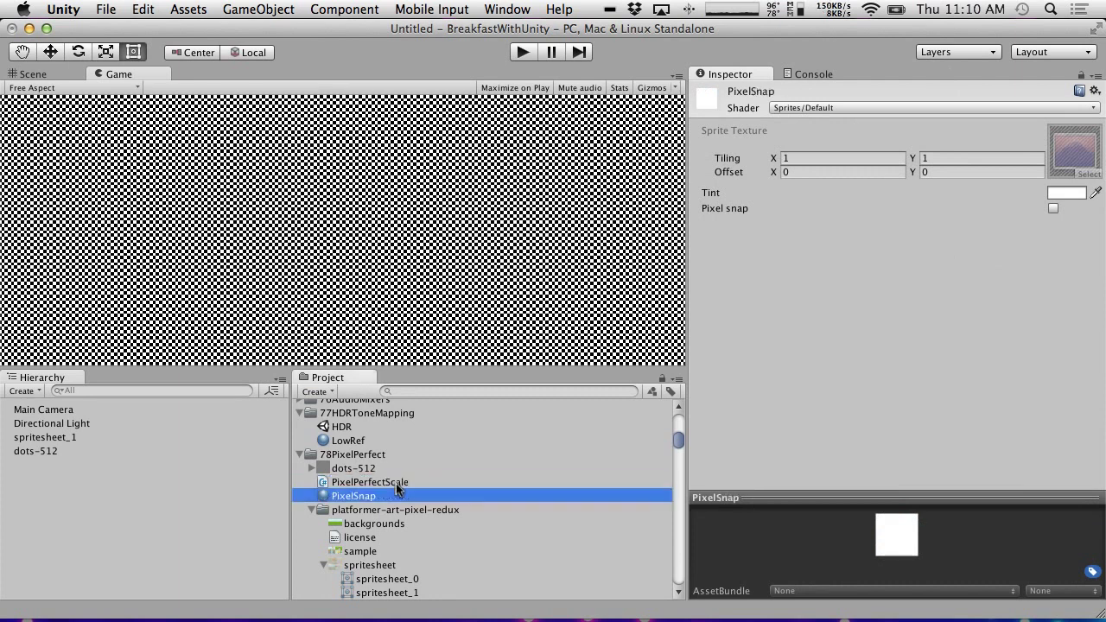
Enable Pixel snap on the PixelSnap material and assign the material to the dots-512 object's Sprite Renderer.
{"action": "left_click", "coordinate": [1053, 208]}
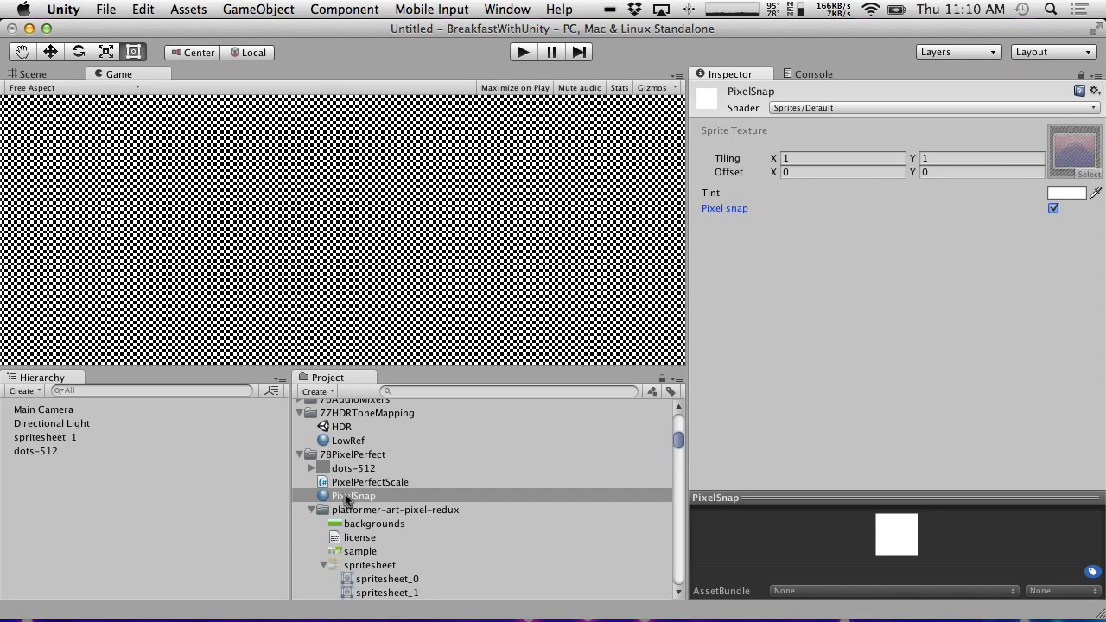
{"action": "left_click", "coordinate": [81, 451]}
{"action": "left_click_drag", "start_coordinate": [339, 499], "coordinate": [885, 235]}
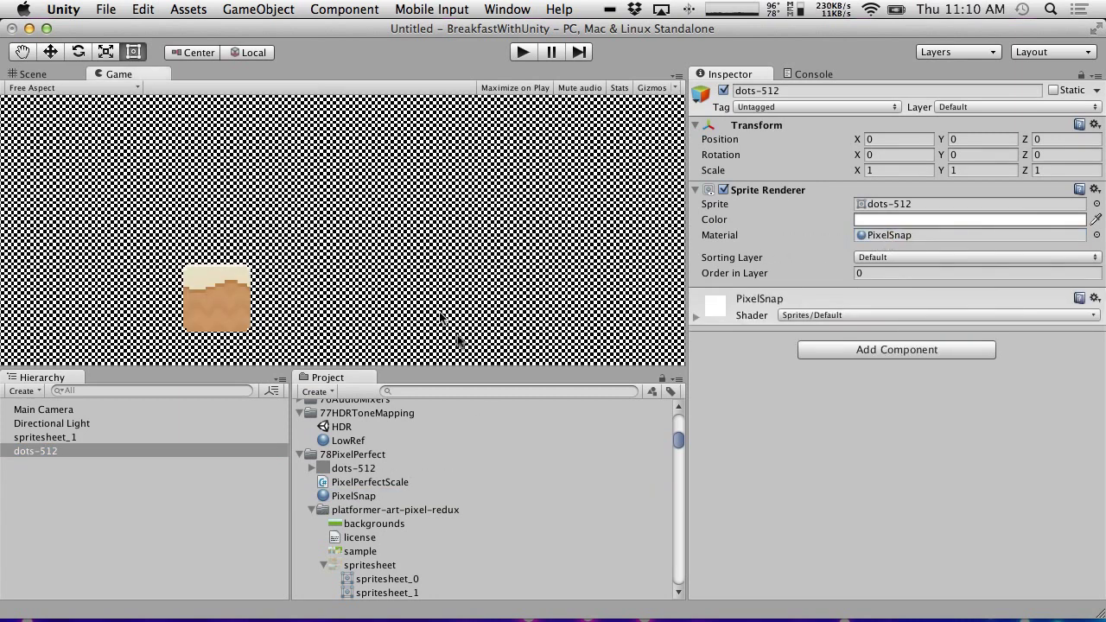
Test the pixel-snapped pattern by resizing the Game view and setting the dots-512 object's X position to 0.6.
{"action": "left_click_drag", "start_coordinate": [474, 370], "coordinate": [476, 397]}
{"action": "left_click", "coordinate": [882, 140]}
{"action": "type", "text": "0.6"}
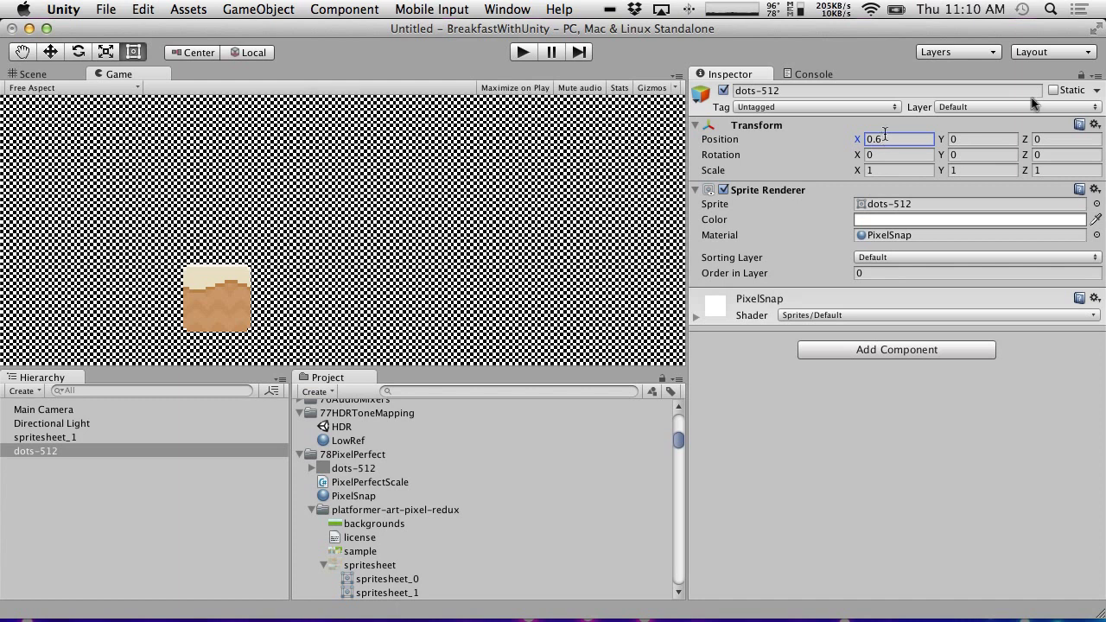
Examine the settings of the material assigned to dots-512, then return to the dots-512 object.
{"action": "left_click", "coordinate": [902, 235]}
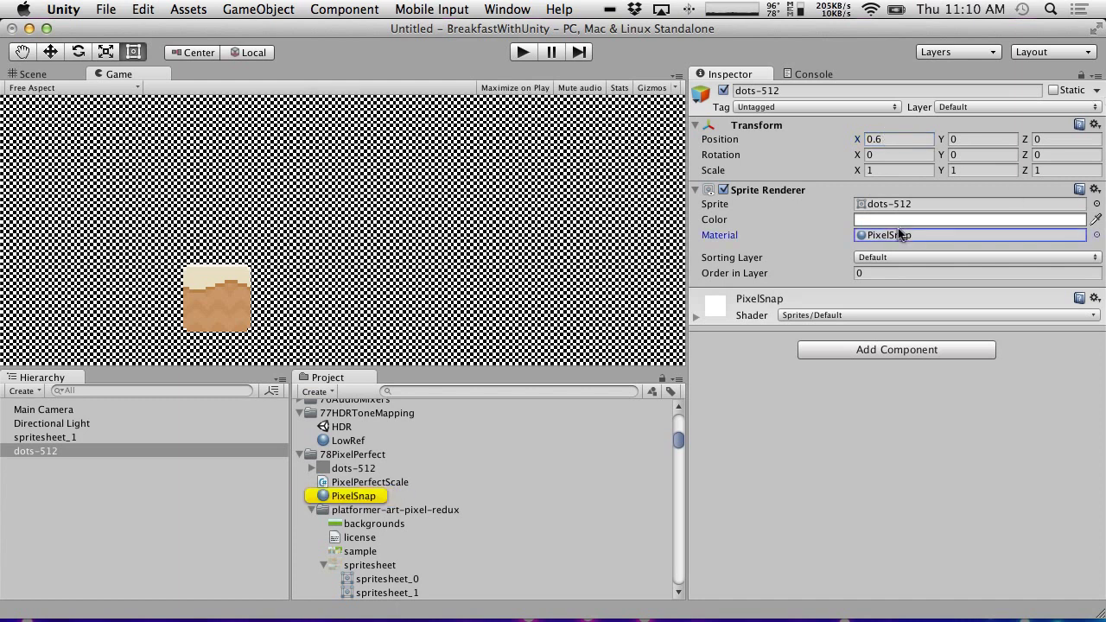
{"action": "left_click", "coordinate": [338, 497]}
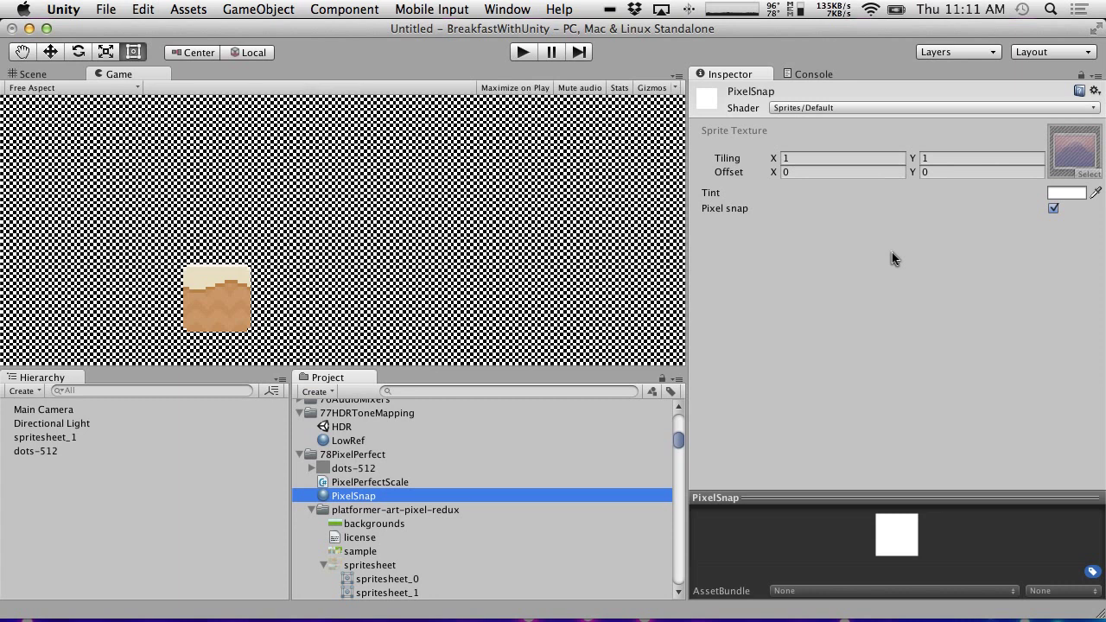
{"action": "left_click", "coordinate": [53, 449]}
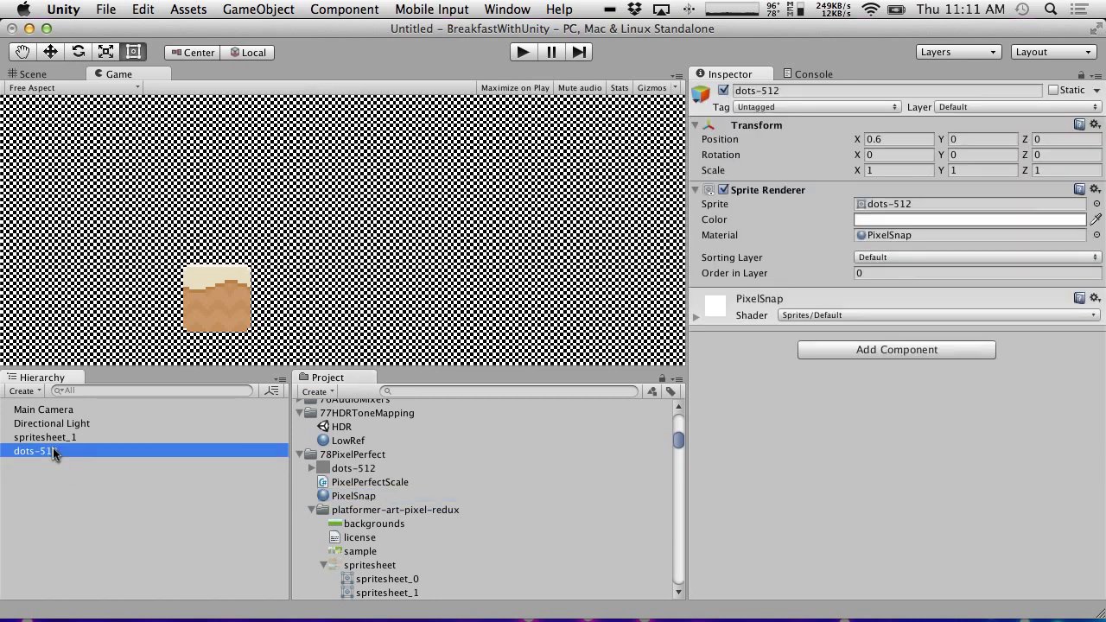
Search the materials for "Sprites" and set the dots-512 object's material to Sprites-Default.
{"action": "right_click", "coordinate": [53, 447]}
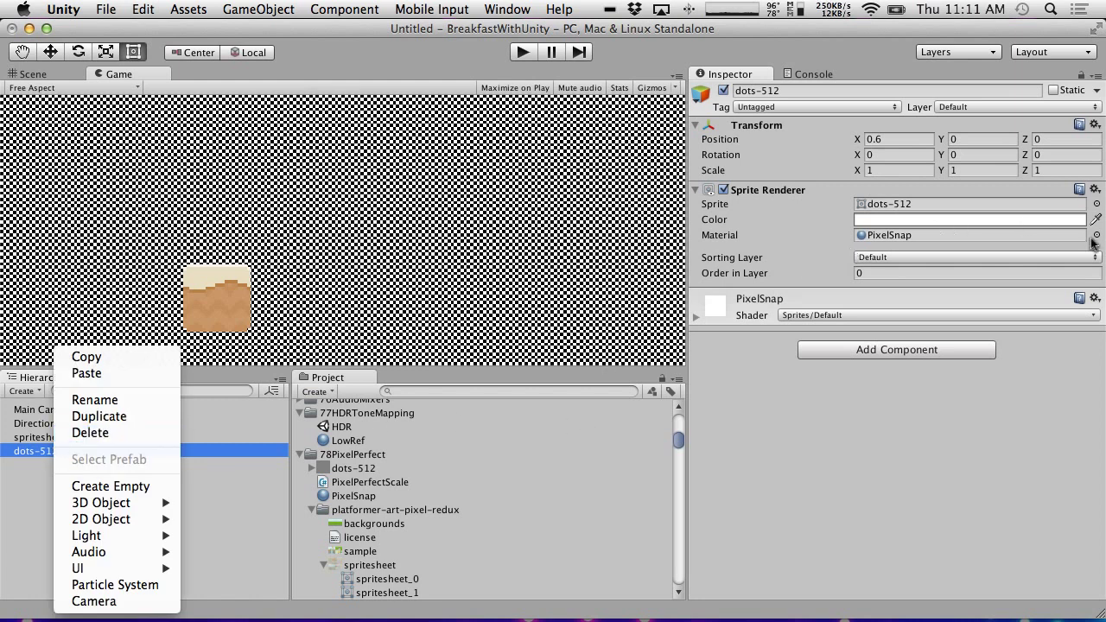
{"action": "left_click", "coordinate": [1063, 239]}
{"action": "left_click", "coordinate": [1015, 240]}
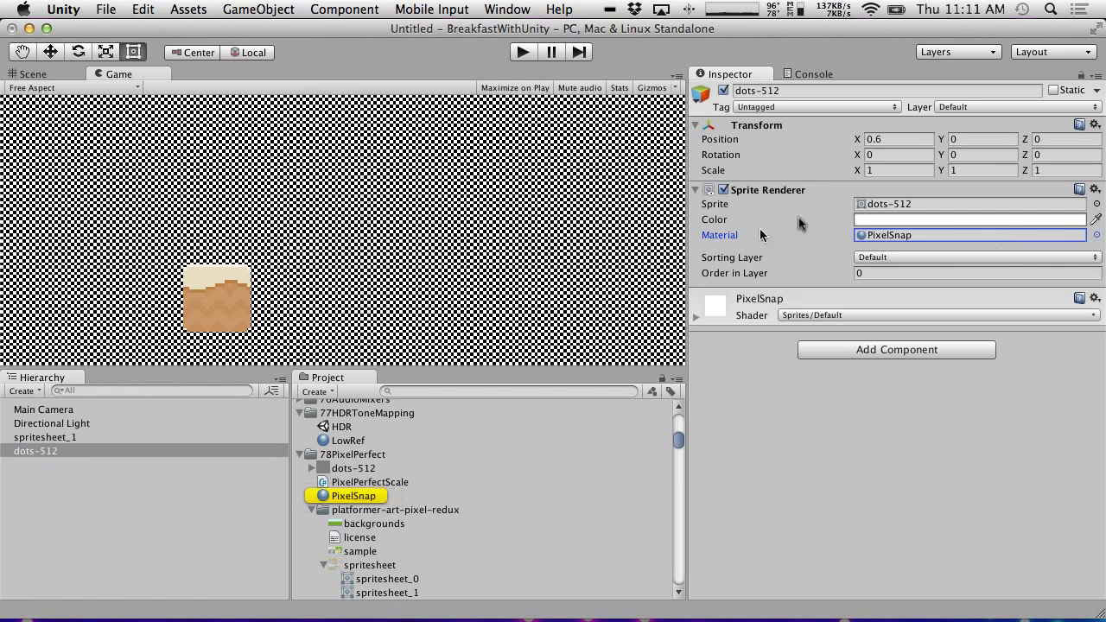
{"action": "left_click", "coordinate": [1097, 235]}
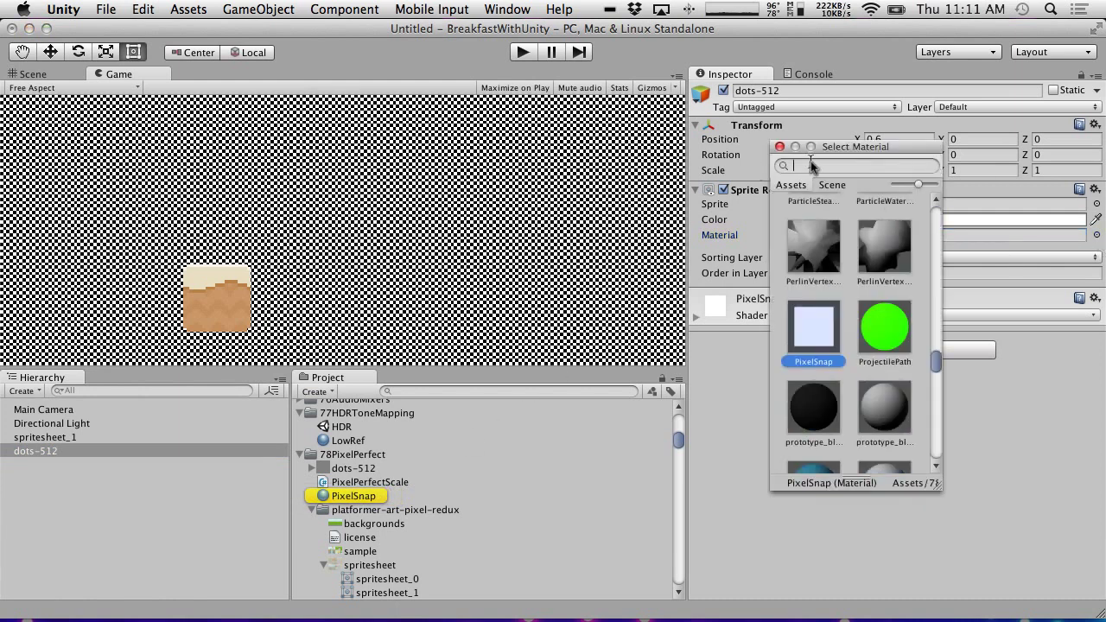
{"action": "type", "text": "Sp"}
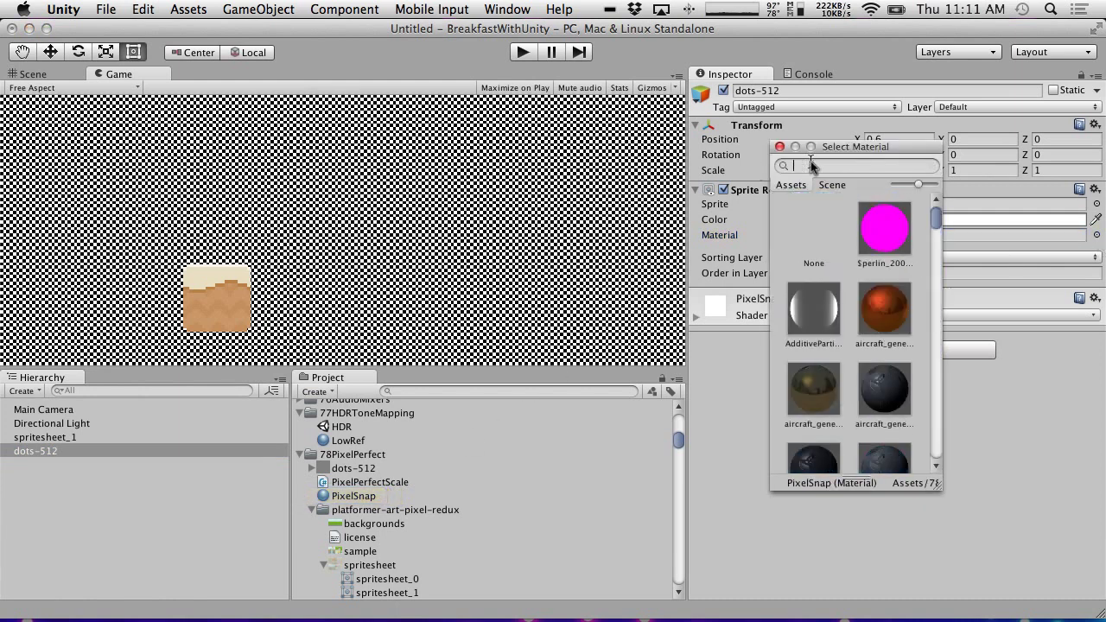
{"action": "type", "text": "rites"}
{"action": "double_click", "coordinate": [816, 252]}
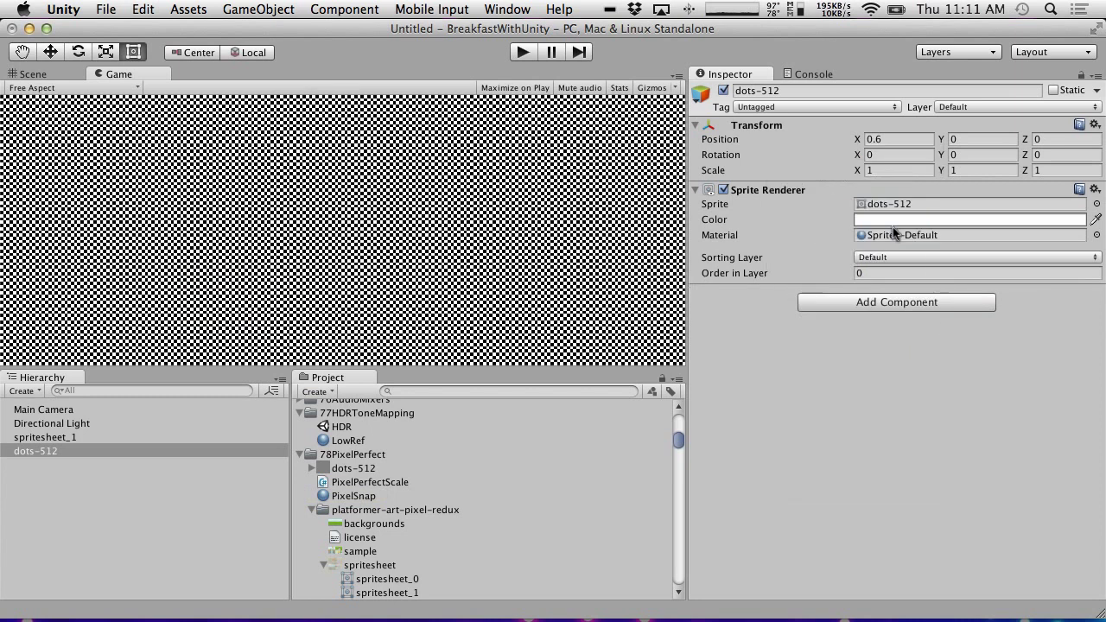
Delete the dots-512 object from the scene and select spritesheet_1.
{"action": "left_click", "coordinate": [73, 451]}
{"action": "right_click", "coordinate": [71, 449]}
{"action": "left_click", "coordinate": [42, 470]}
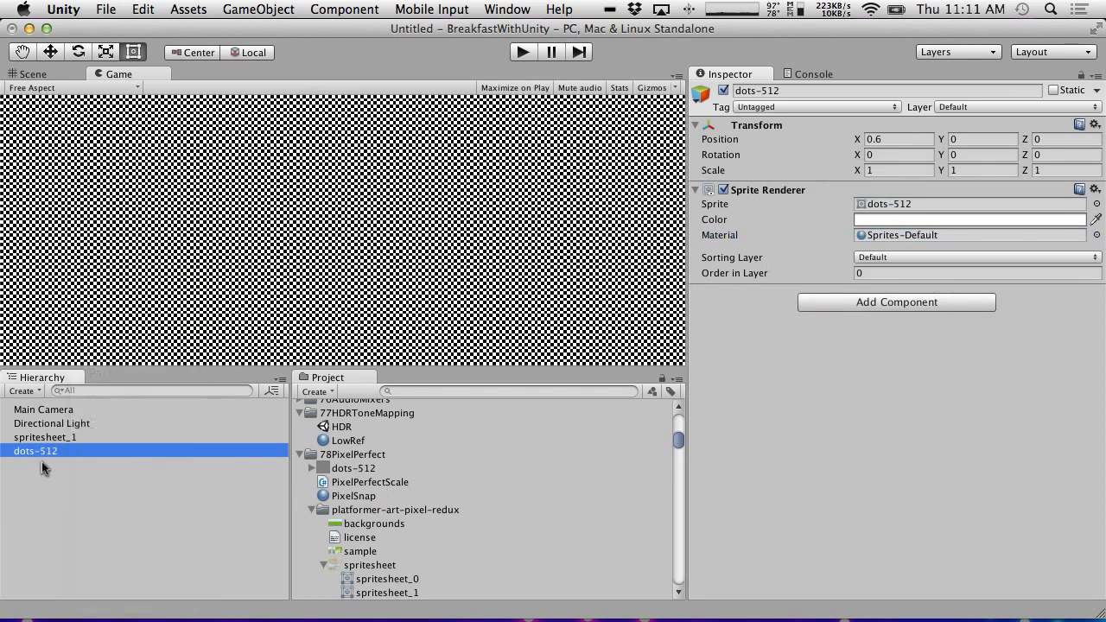
{"action": "right_click", "coordinate": [43, 451]}
{"action": "left_click", "coordinate": [48, 428]}
{"action": "left_click", "coordinate": [39, 438]}
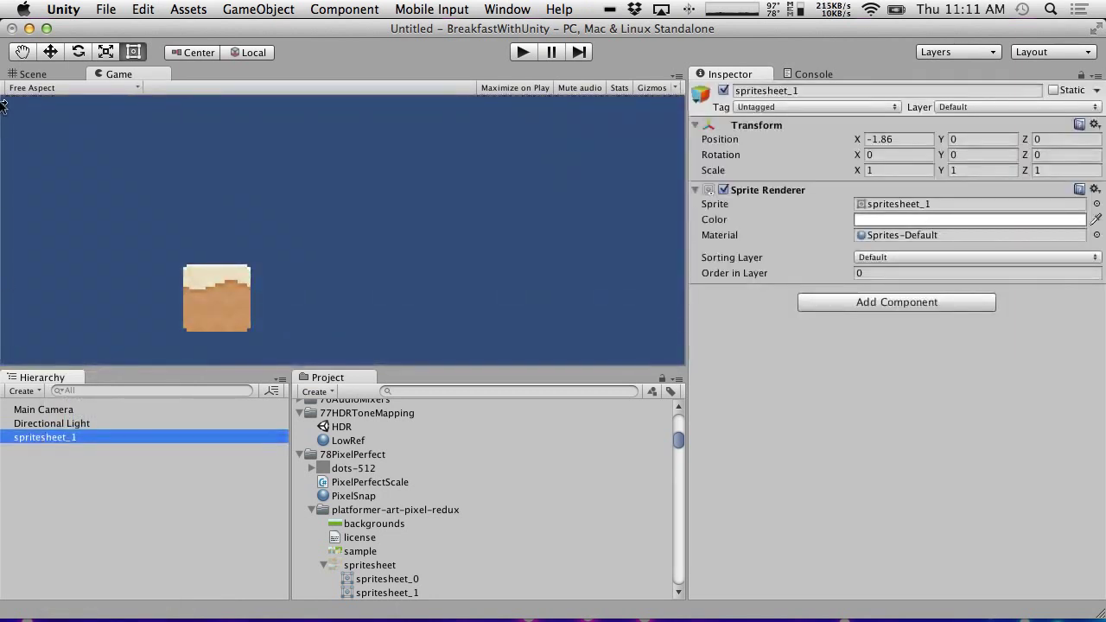
Add a second camera to the scene and set its position to X 0 and Y 1000.
{"action": "left_click", "coordinate": [21, 391]}
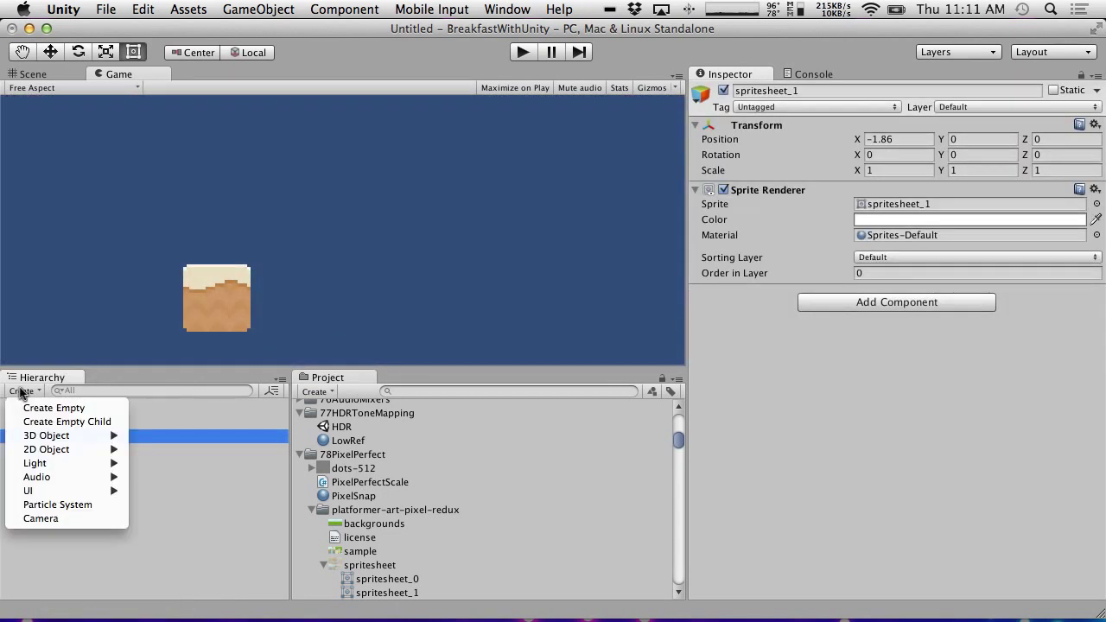
{"action": "left_click", "coordinate": [45, 518]}
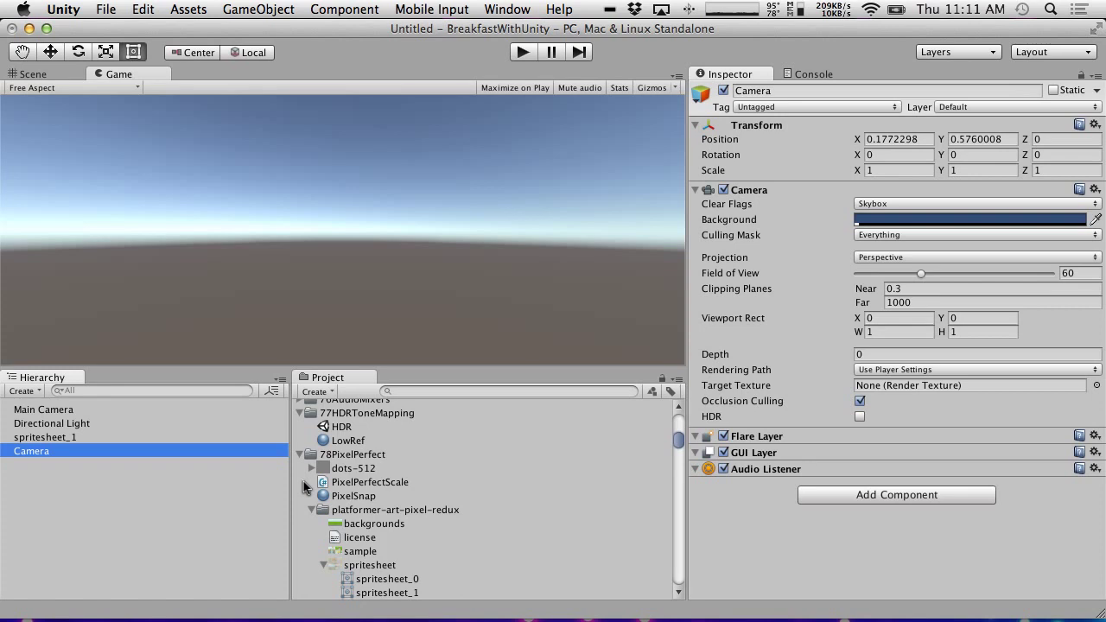
{"action": "left_click", "coordinate": [924, 139]}
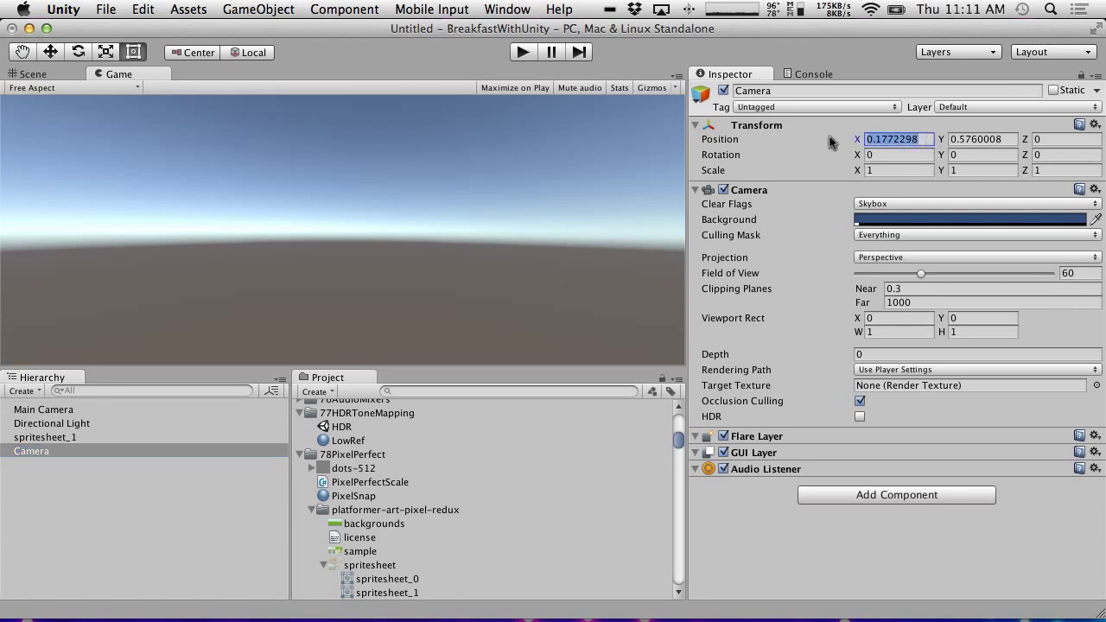
{"action": "type", "text": "0"}
{"action": "left_click", "coordinate": [985, 139]}
{"action": "type", "text": "0"}
{"action": "key", "text": "Return"}
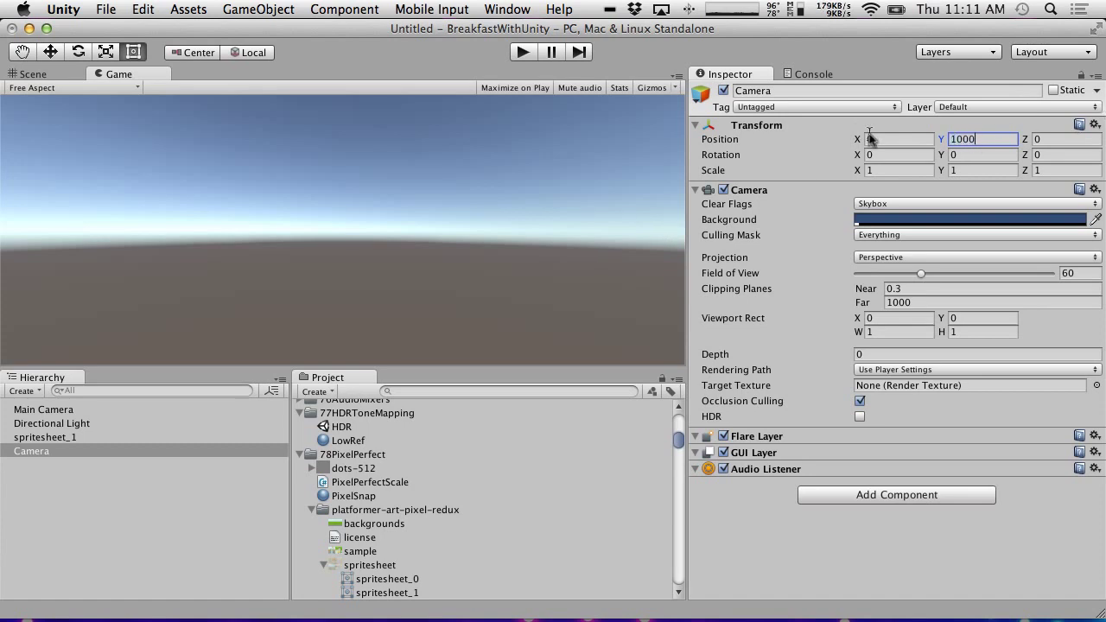
Frame the second camera in the scene view and give it an empty child object named PixelResize.
{"action": "left_click", "coordinate": [54, 76]}
{"action": "double_click", "coordinate": [42, 447]}
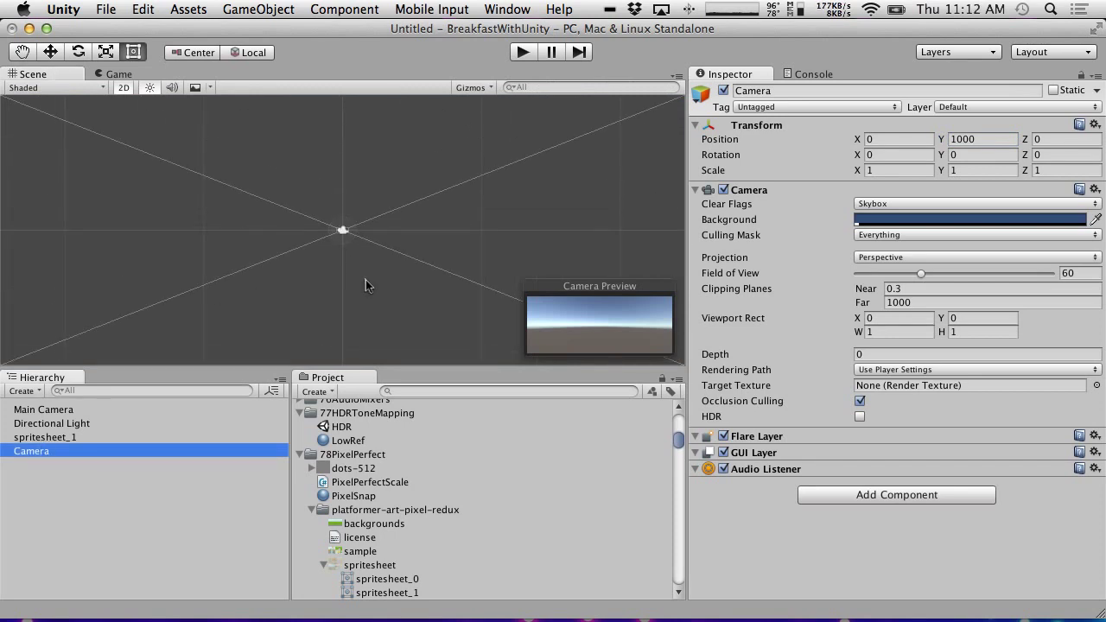
{"action": "left_click", "coordinate": [61, 499]}
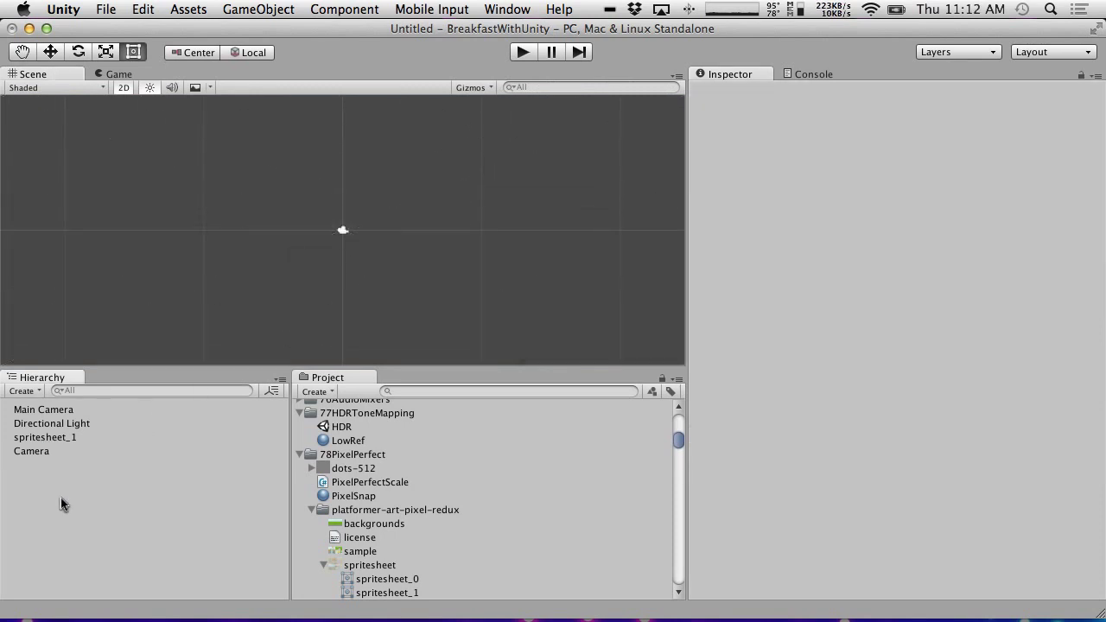
{"action": "left_click", "coordinate": [39, 453]}
{"action": "left_click", "coordinate": [26, 391]}
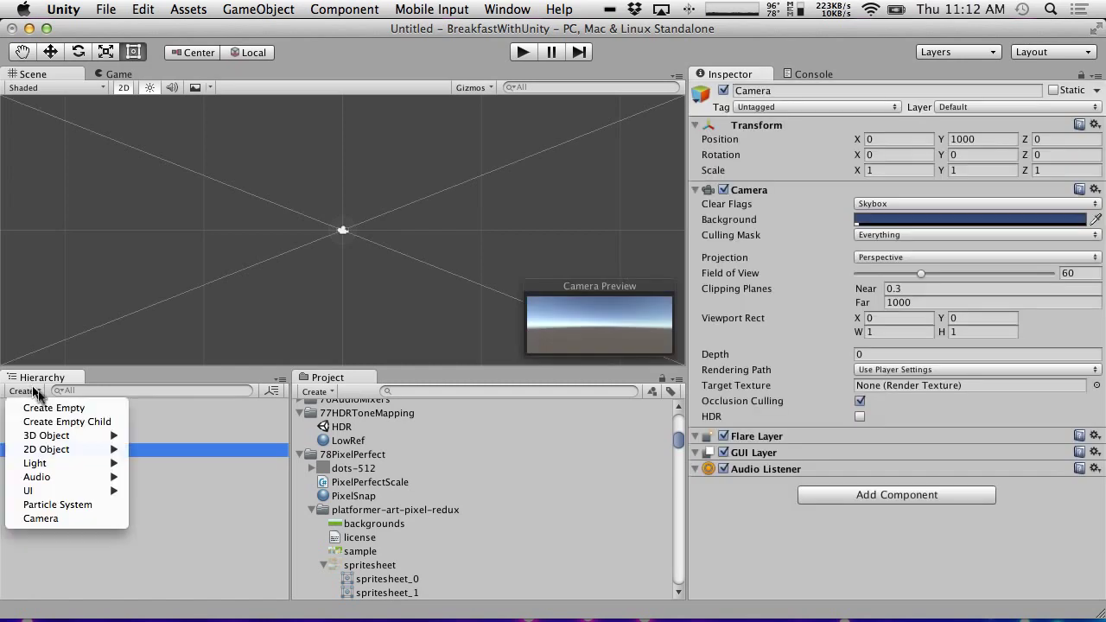
{"action": "left_click", "coordinate": [72, 423]}
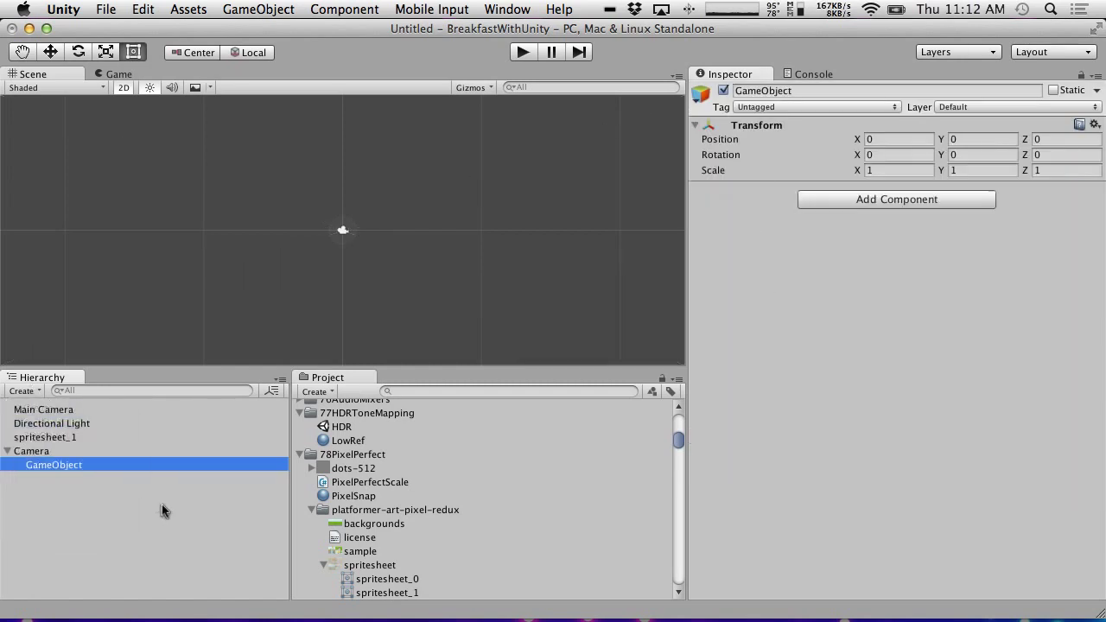
{"action": "left_click", "coordinate": [79, 467]}
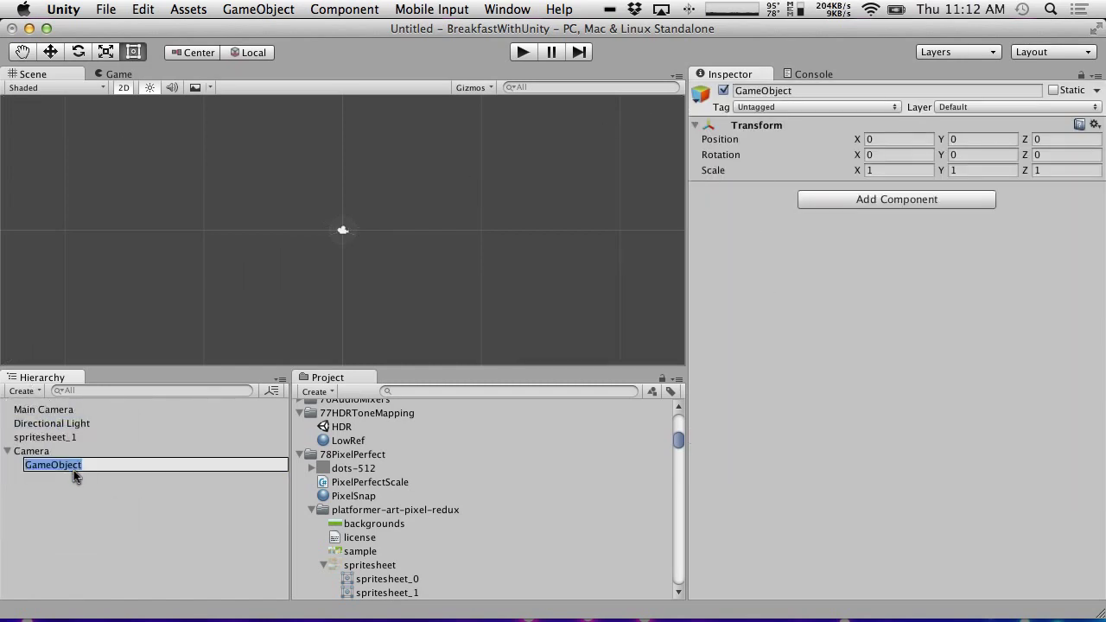
{"action": "type", "text": "PixelResize"}
{"action": "key", "text": "Return"}
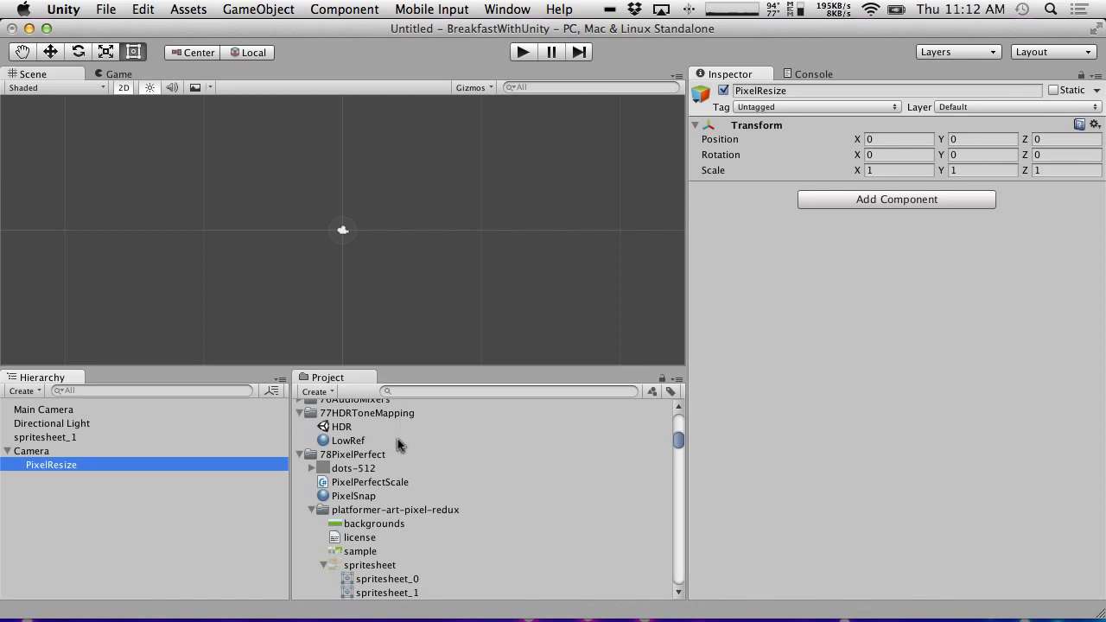
Add a Quad as a child of the PixelResize object.
{"action": "right_click", "coordinate": [76, 464]}
{"action": "left_click", "coordinate": [52, 465]}
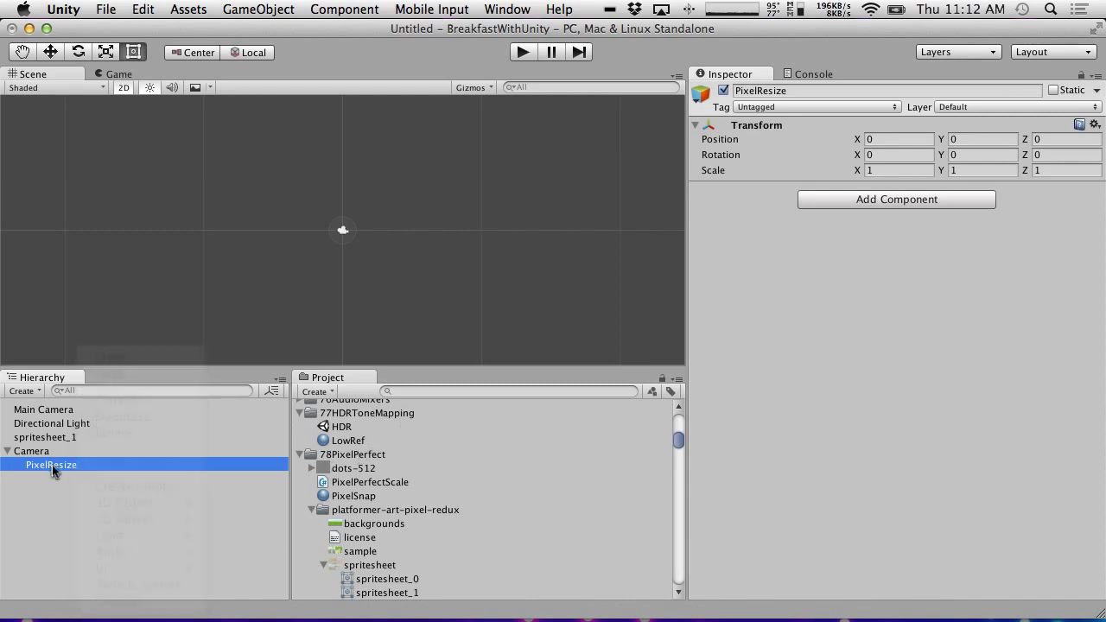
{"action": "left_click", "coordinate": [36, 392]}
{"action": "mouse_move", "coordinate": [69, 439]}
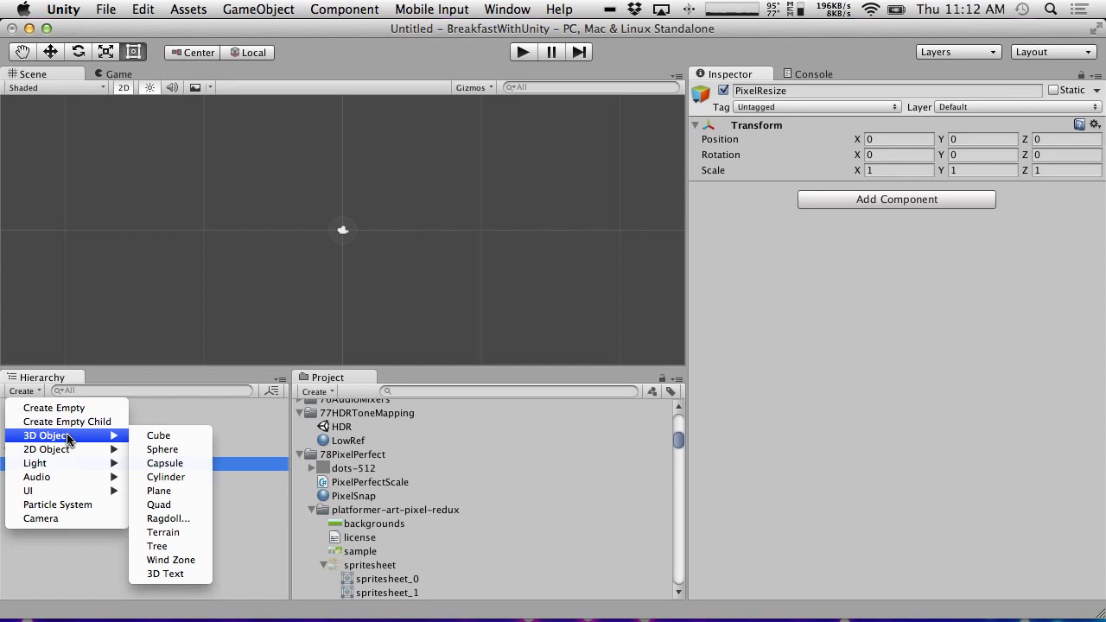
{"action": "left_click", "coordinate": [170, 504]}
{"action": "left_click_drag", "start_coordinate": [35, 474], "coordinate": [43, 464]}
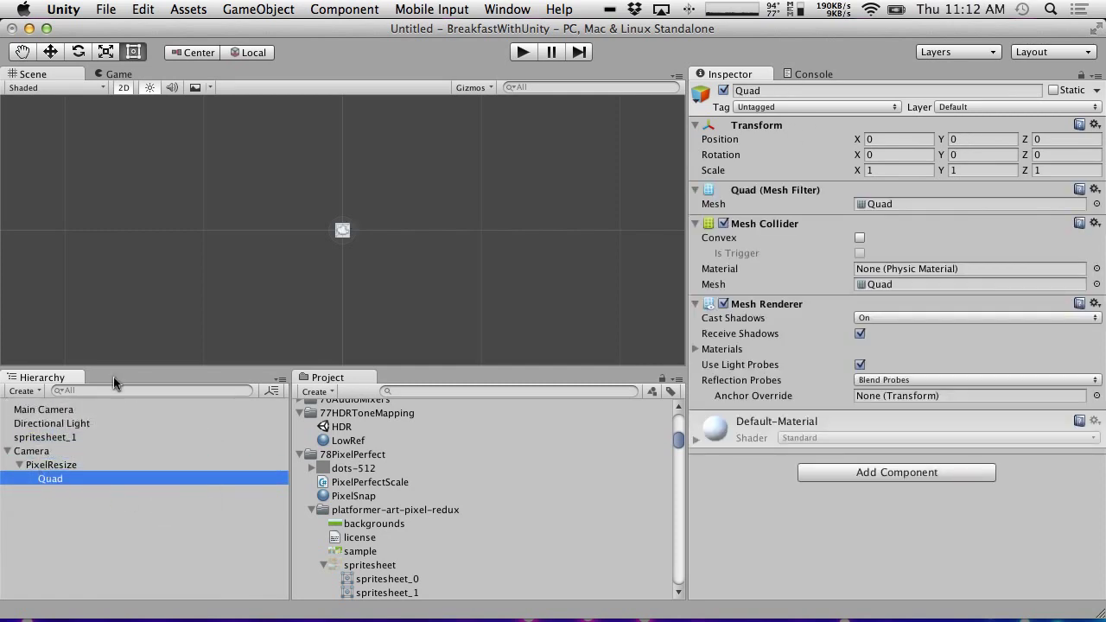
{"action": "left_click", "coordinate": [49, 466]}
{"action": "left_click", "coordinate": [59, 476]}
{"action": "scroll", "coordinate": [421, 252], "scroll_direction": "up", "scroll_amount": 5}
Create a render texture named VirtualScreen in the 78PixelPerfect folder.
{"action": "left_click", "coordinate": [313, 510]}
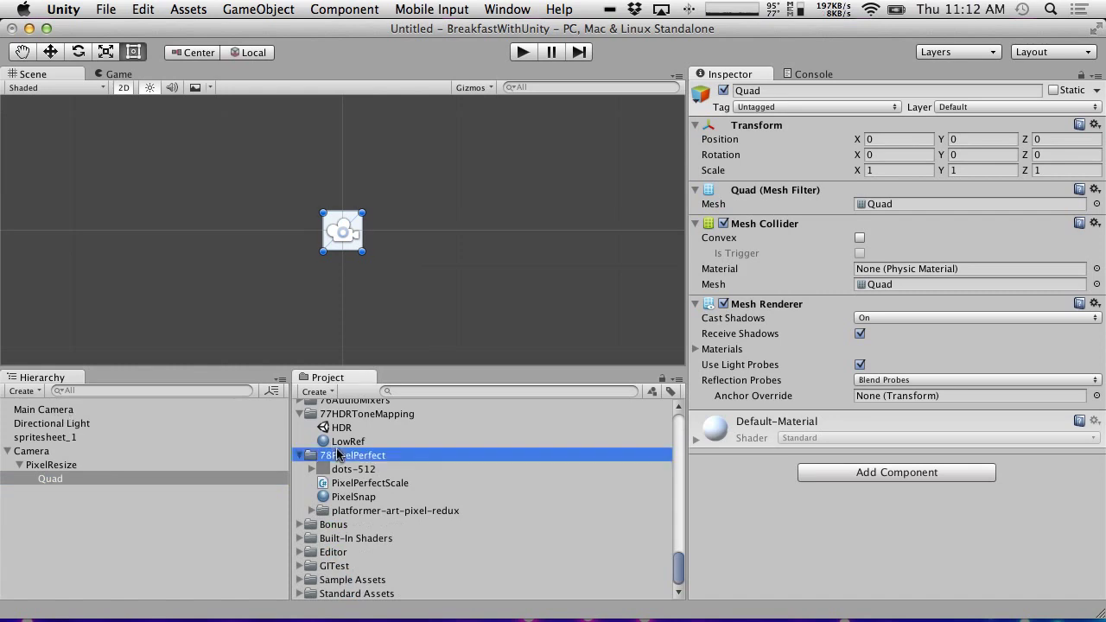
{"action": "right_click", "coordinate": [339, 455]}
{"action": "mouse_move", "coordinate": [439, 320]}
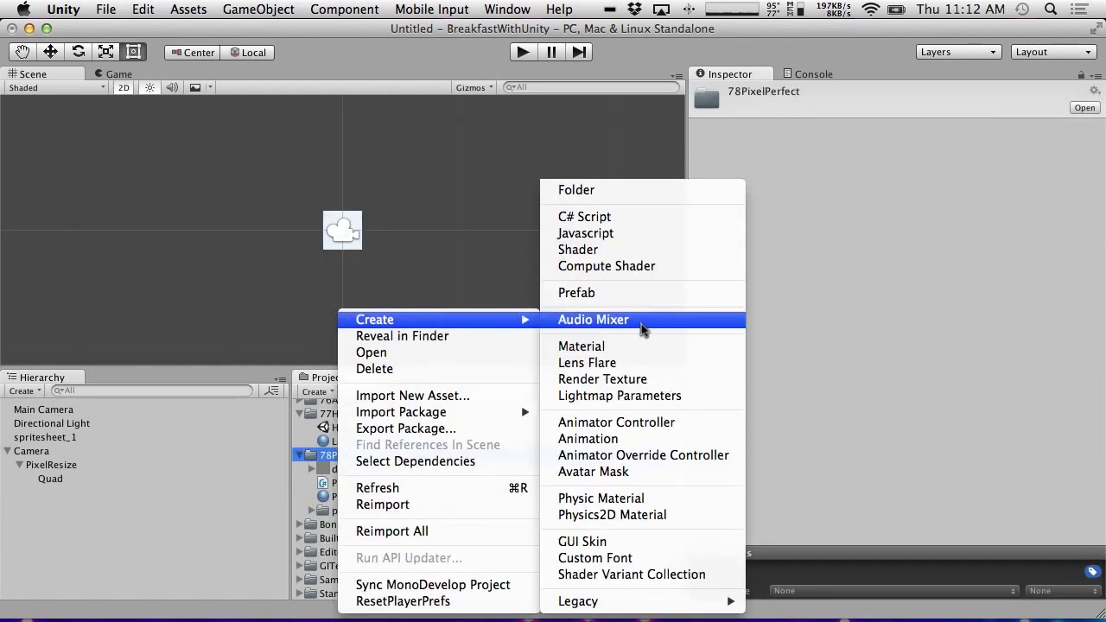
{"action": "left_click", "coordinate": [654, 379]}
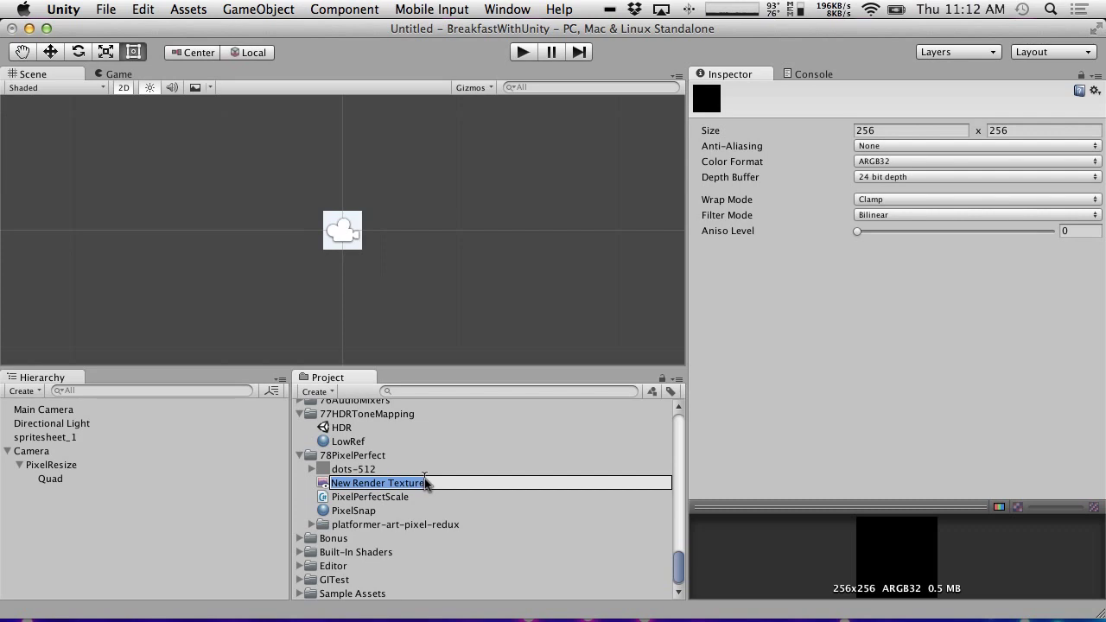
{"action": "type", "text": "VirtualScreen"}
{"action": "key", "text": "Return"}
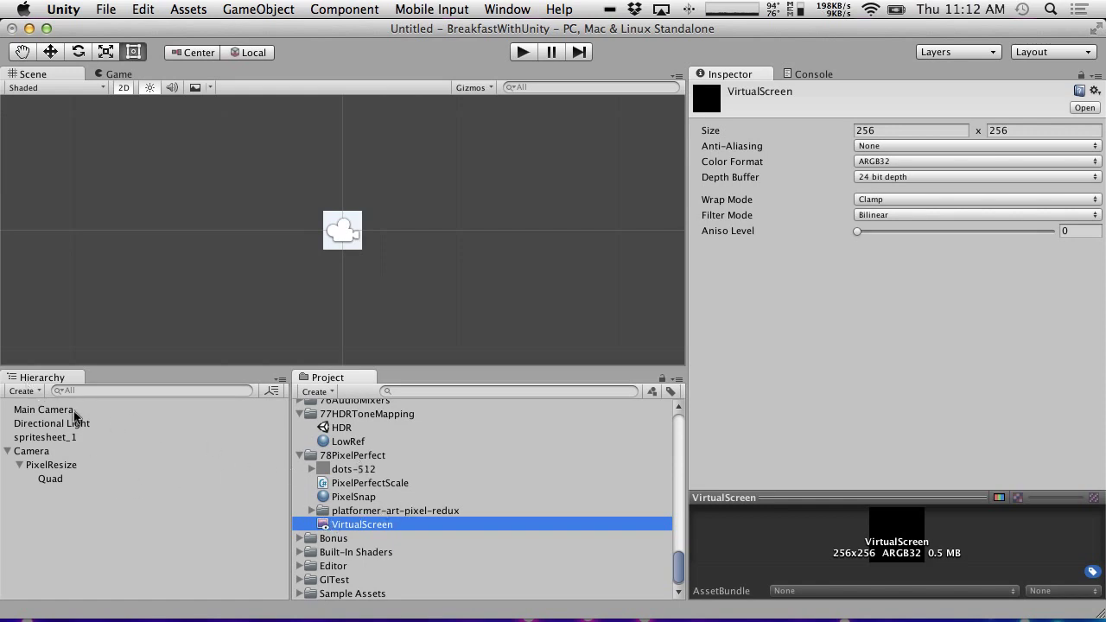
Inspect the Main Camera's settings, calculate 21*4, and check the Quad's properties.
{"action": "mouse_move", "coordinate": [360, 615]}
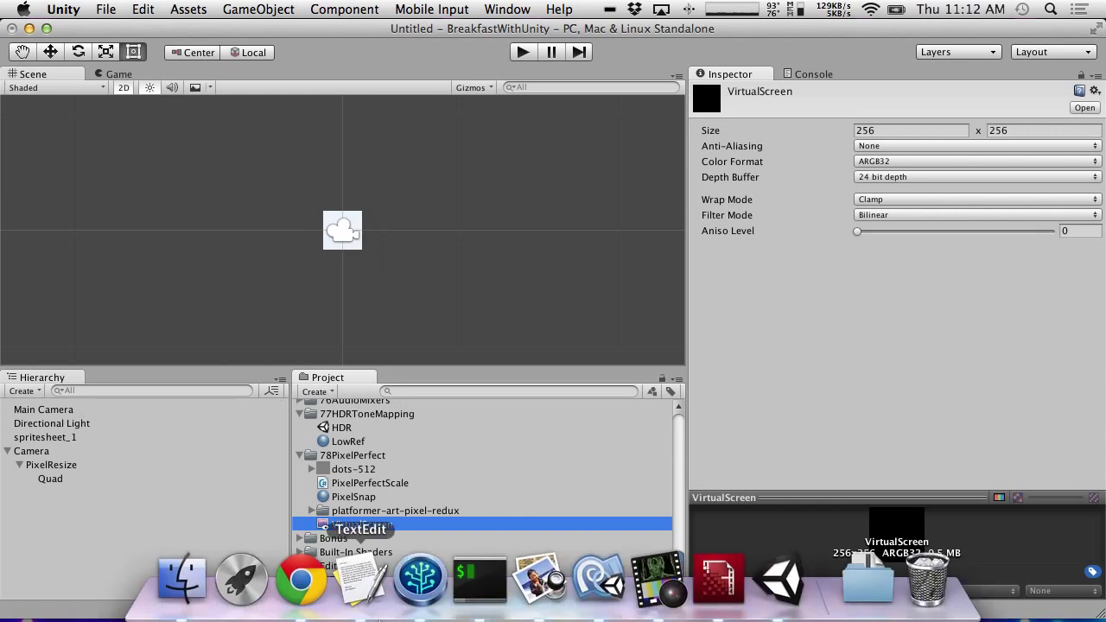
{"action": "left_click", "coordinate": [25, 411]}
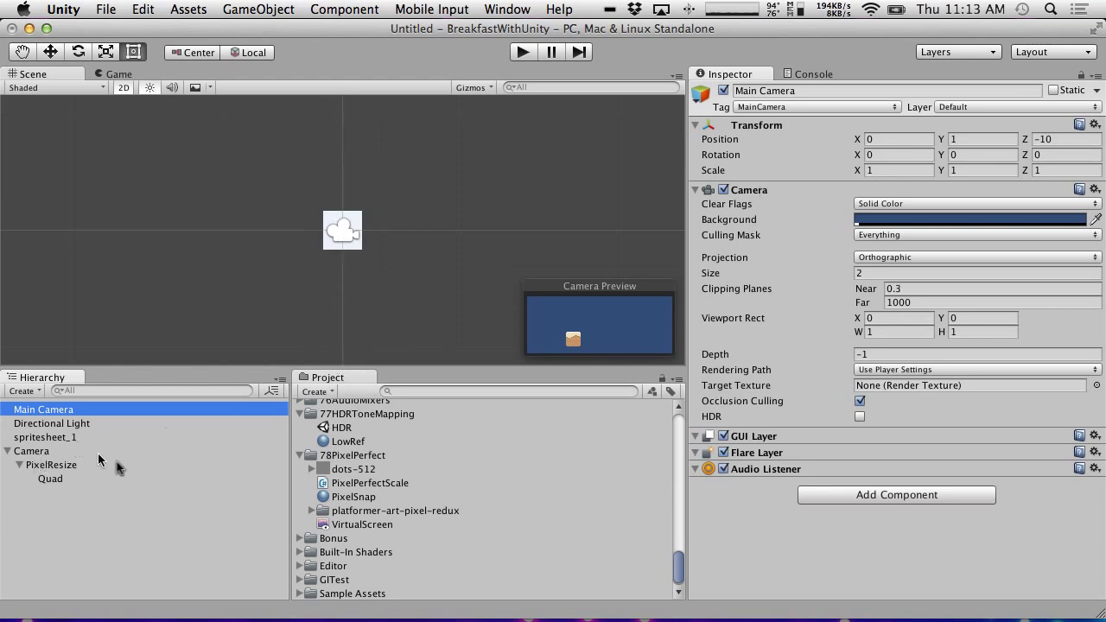
{"action": "key", "text": "alt+space"}
{"action": "type", "text": "21*4"}
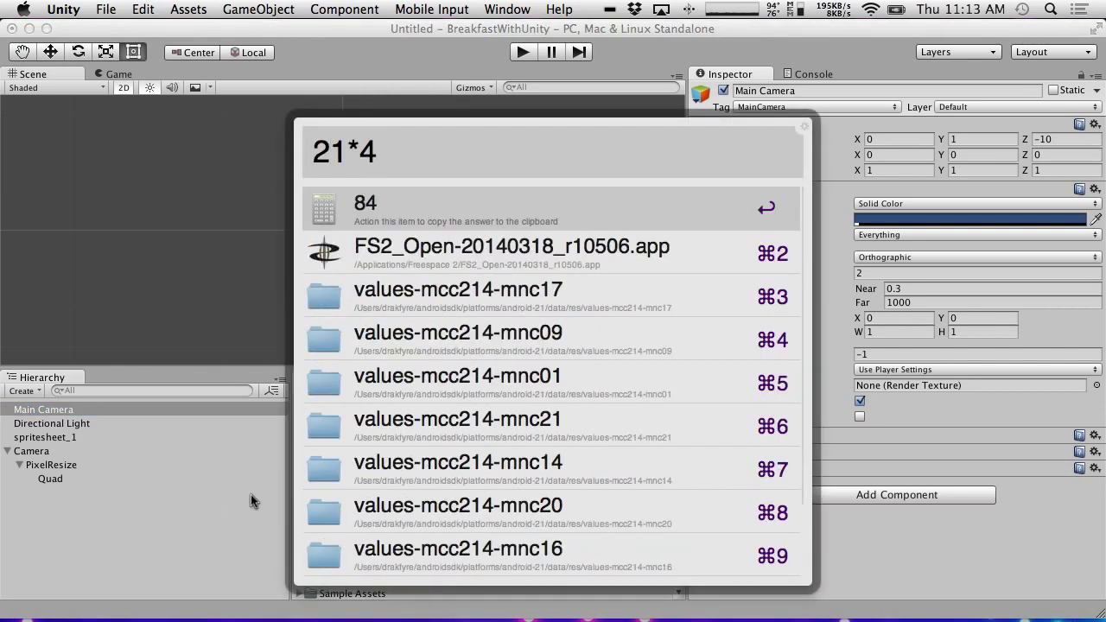
{"action": "left_click", "coordinate": [211, 564]}
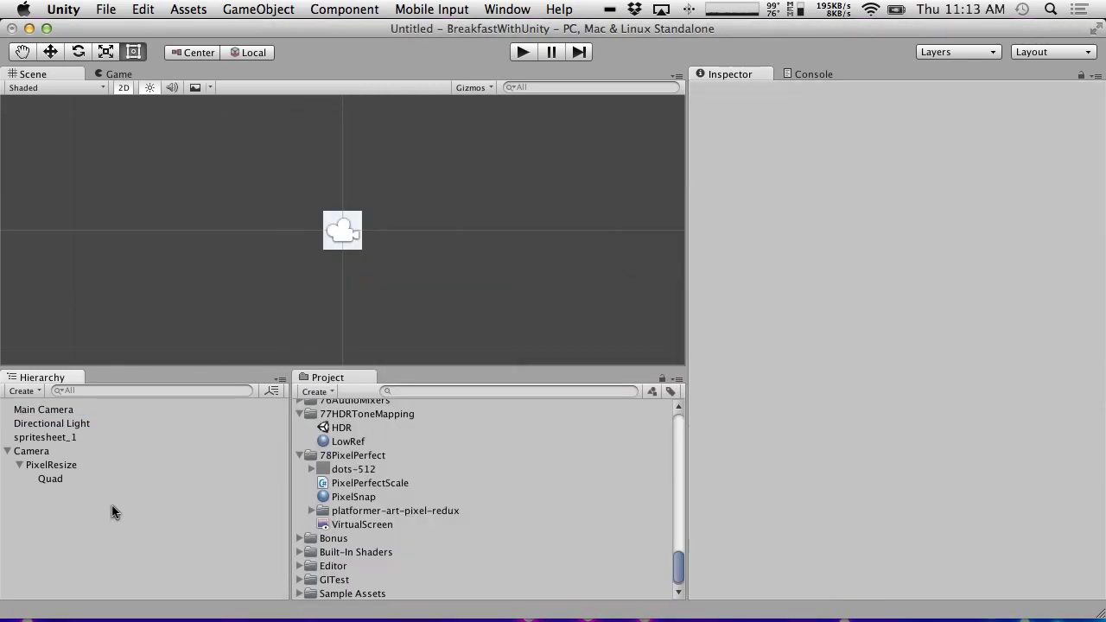
{"action": "left_click", "coordinate": [57, 478]}
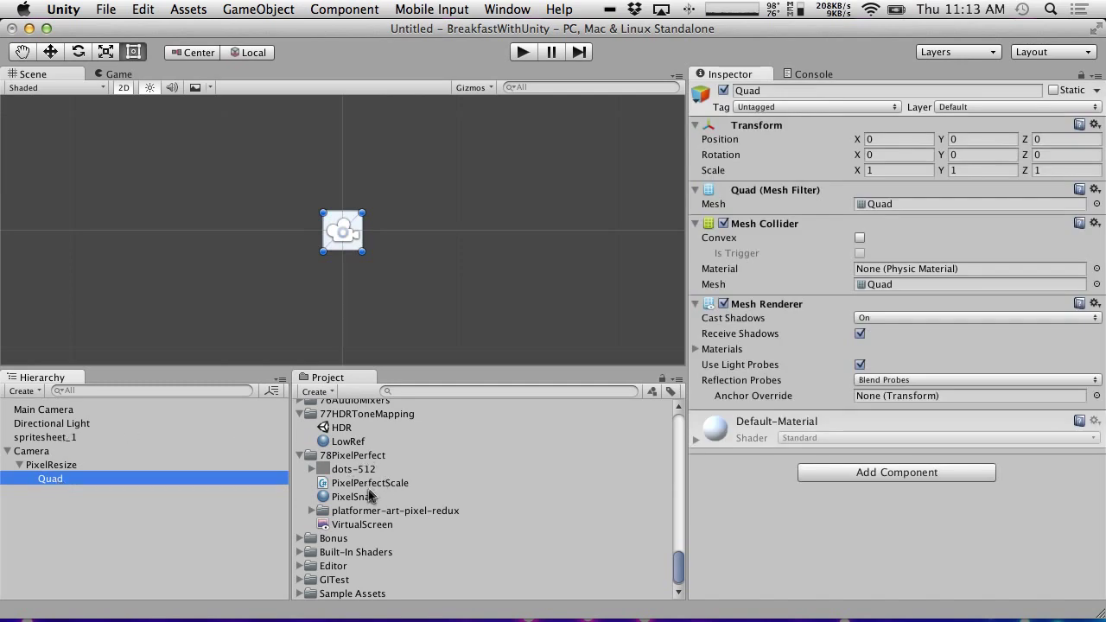
Calculate 21*4 and set the VirtualScreen render texture's height to 84.
{"action": "left_click", "coordinate": [363, 522]}
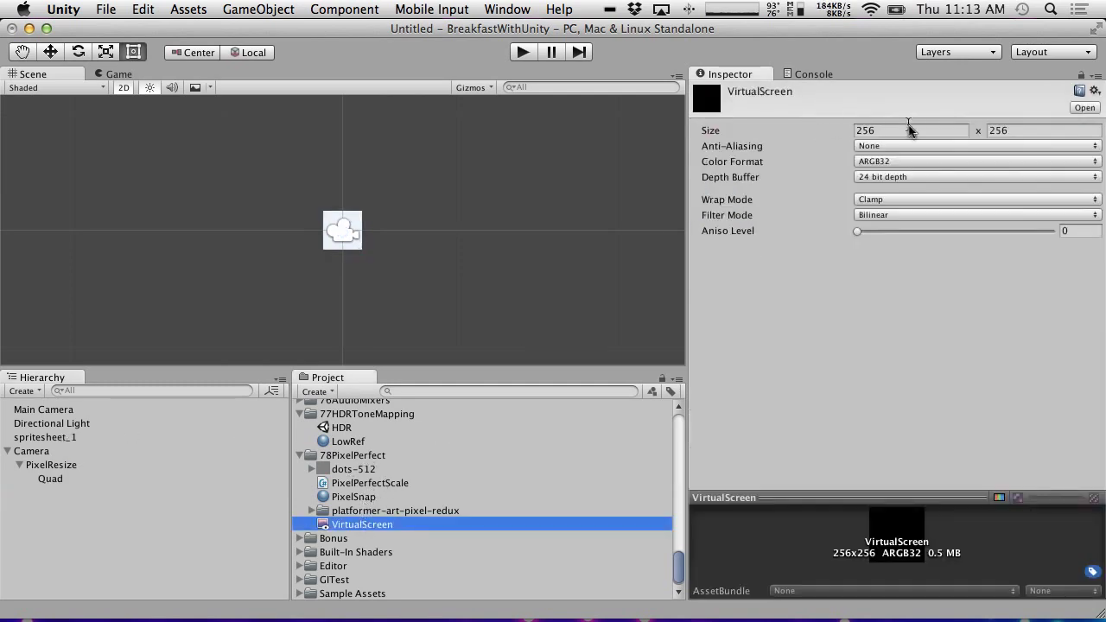
{"action": "key", "text": "alt+space"}
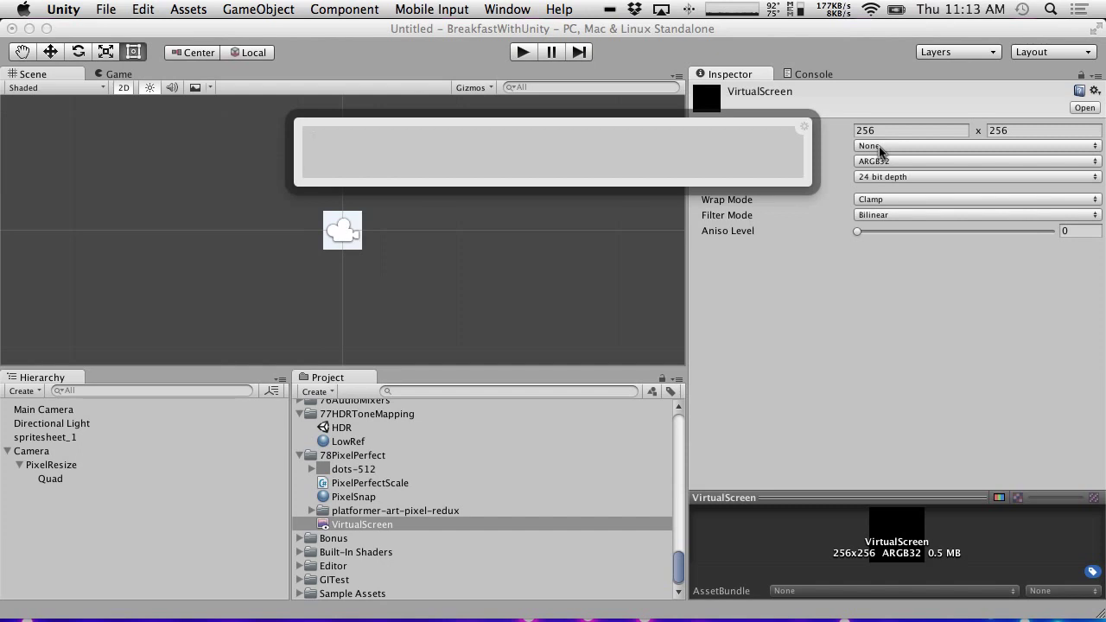
{"action": "type", "text": "21*4"}
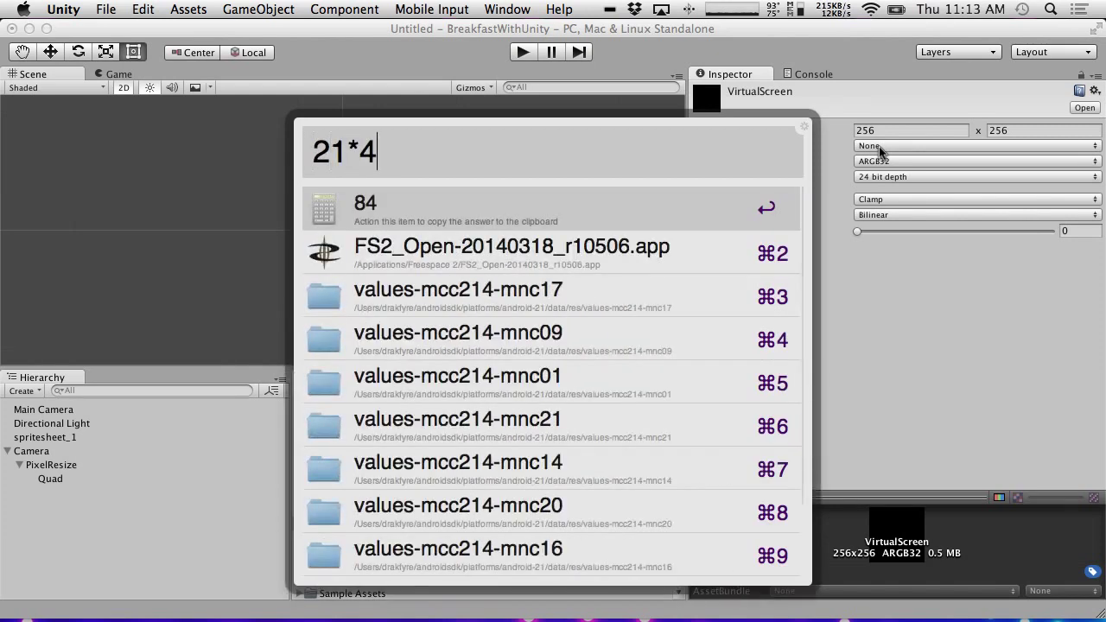
{"action": "left_click", "coordinate": [906, 128]}
{"action": "key", "text": "Tab"}
{"action": "type", "text": "84"}
Calculate 84*2 and set the VirtualScreen render texture's width to 168.
{"action": "left_click", "coordinate": [900, 127]}
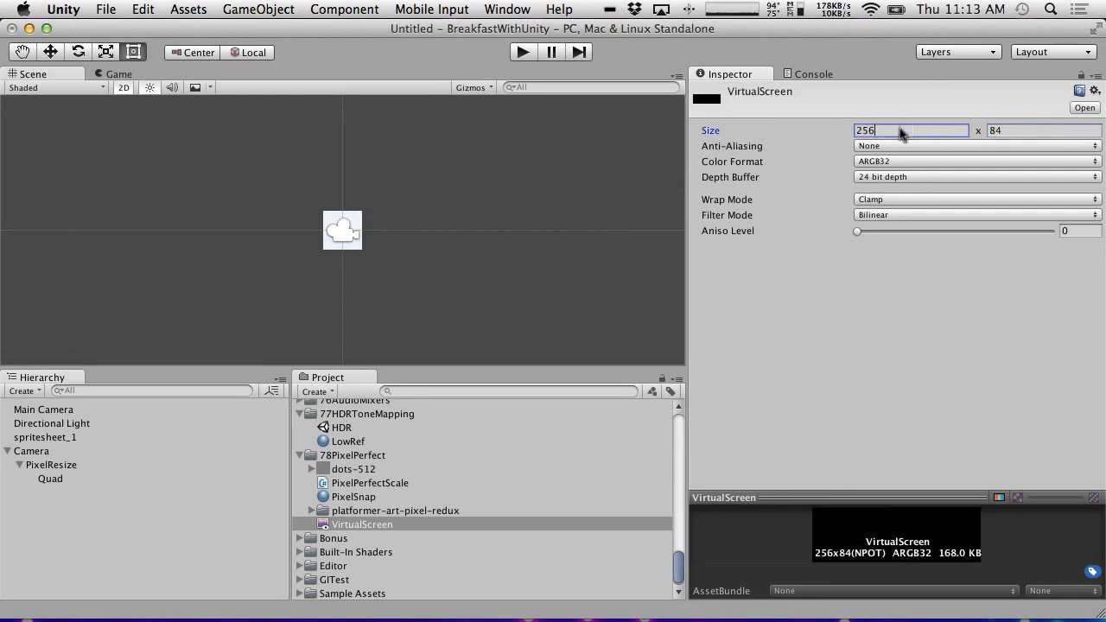
{"action": "key", "text": "alt+space"}
{"action": "type", "text": "84*2"}
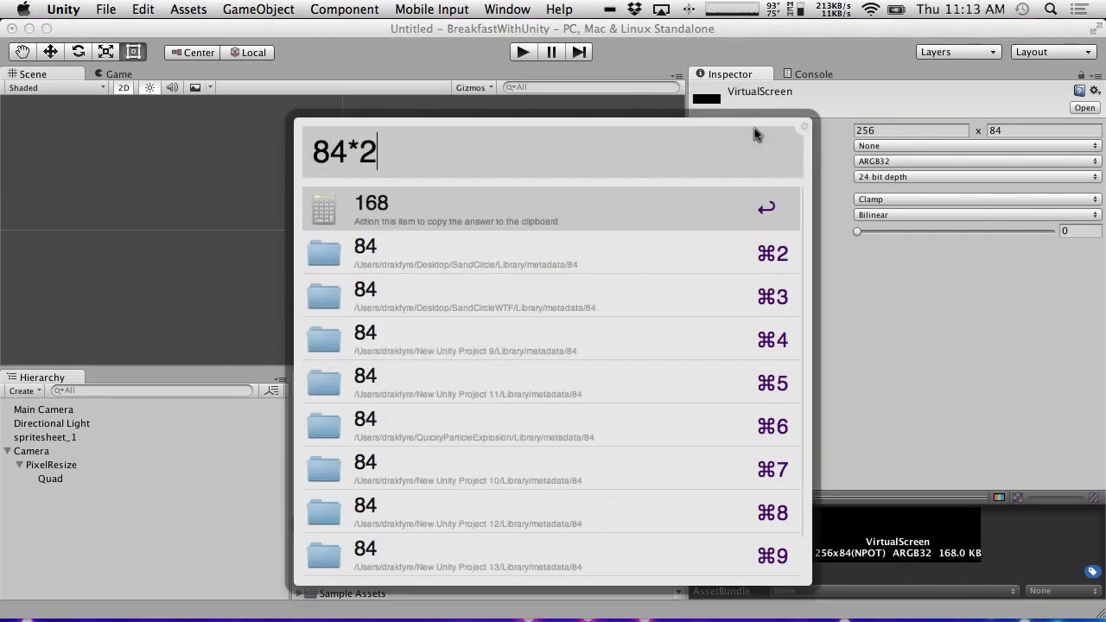
{"action": "key", "text": "Return"}
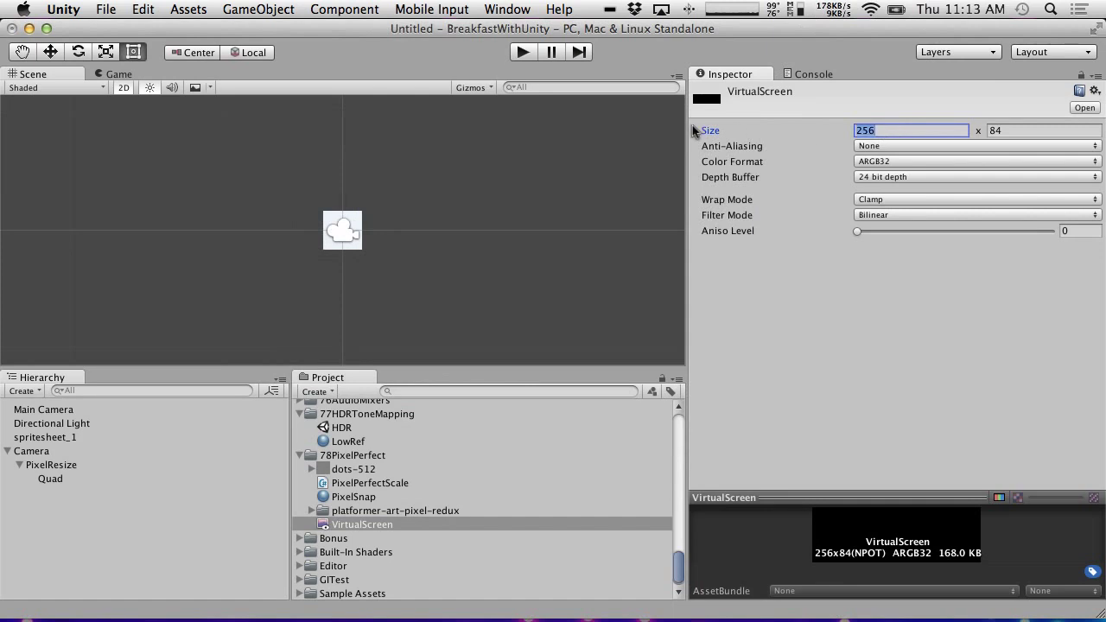
{"action": "type", "text": "168"}
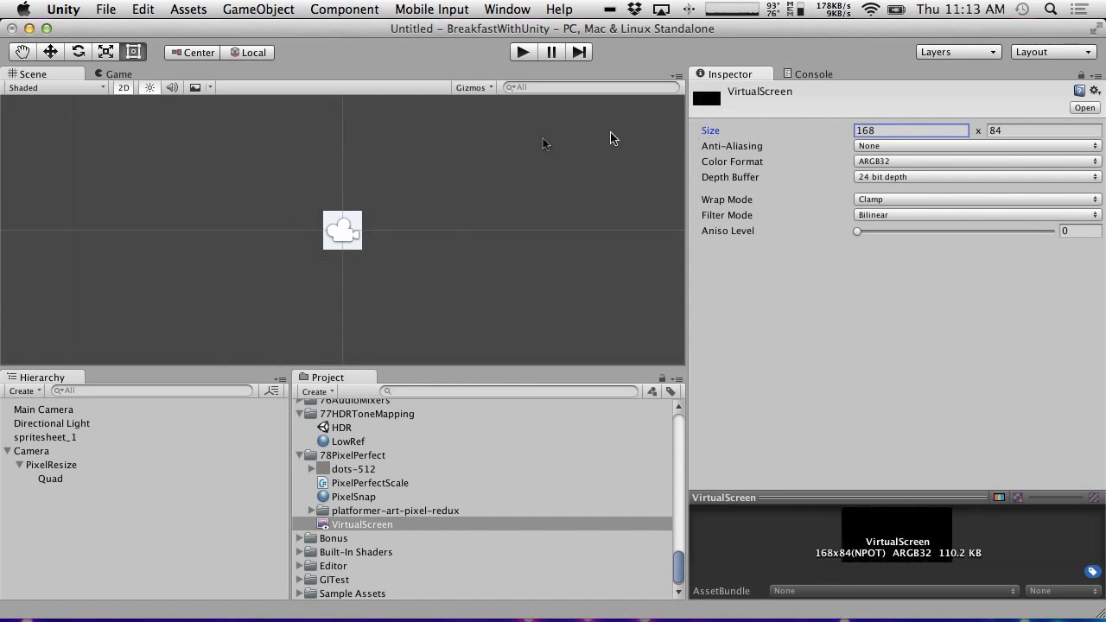
Assign VirtualScreen as the Main Camera's target texture.
{"action": "left_click", "coordinate": [55, 408]}
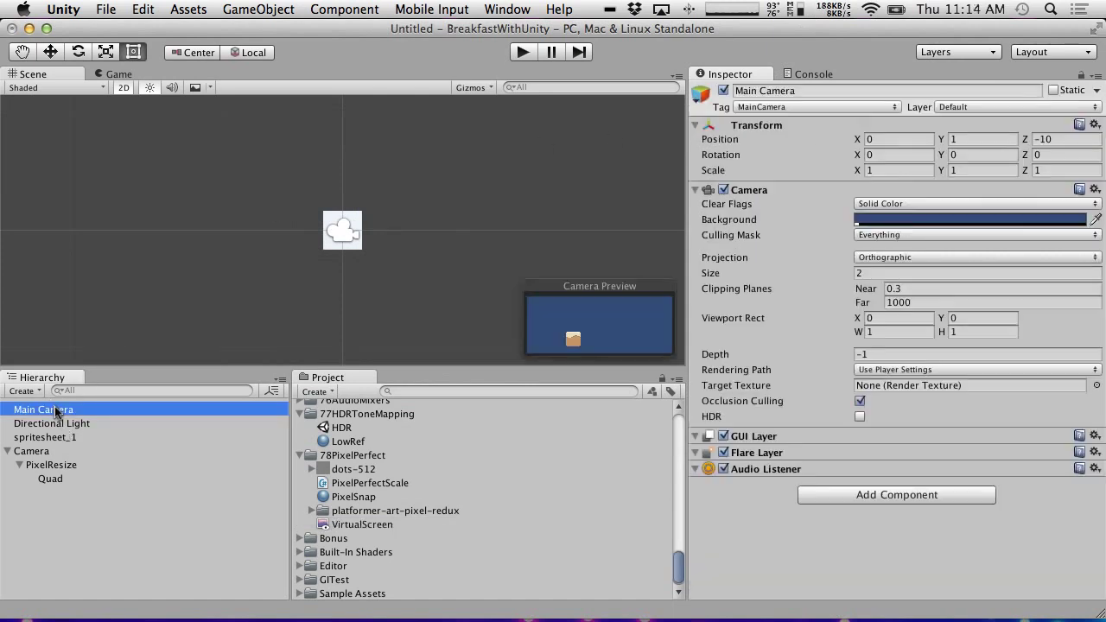
{"action": "left_click_drag", "start_coordinate": [346, 524], "coordinate": [916, 386]}
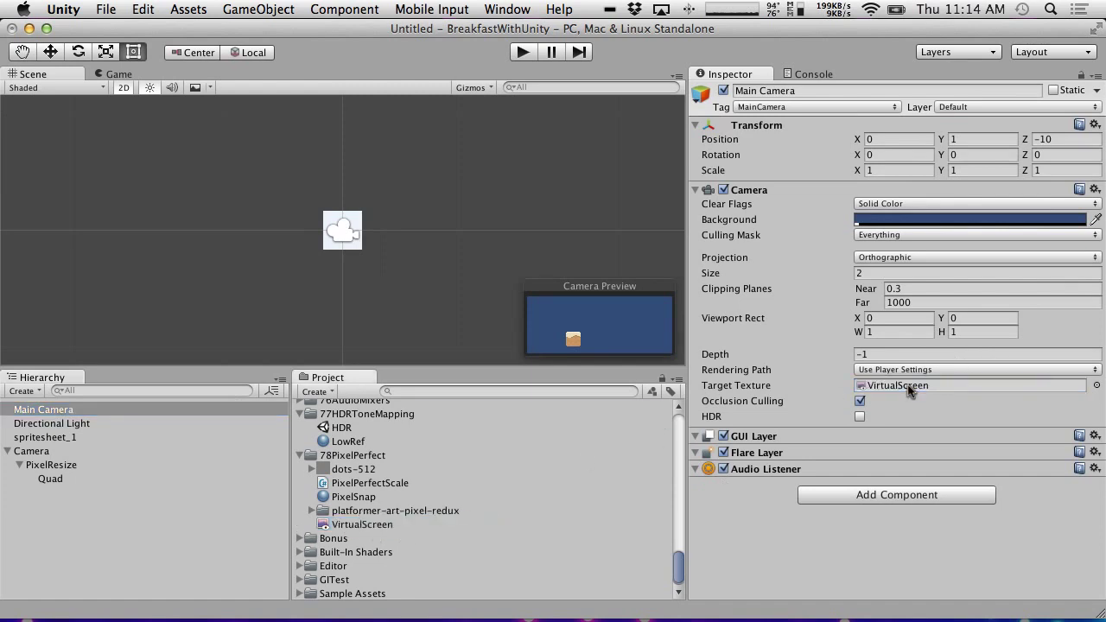
Set the Quad's X scale to 2.
{"action": "left_click", "coordinate": [65, 476]}
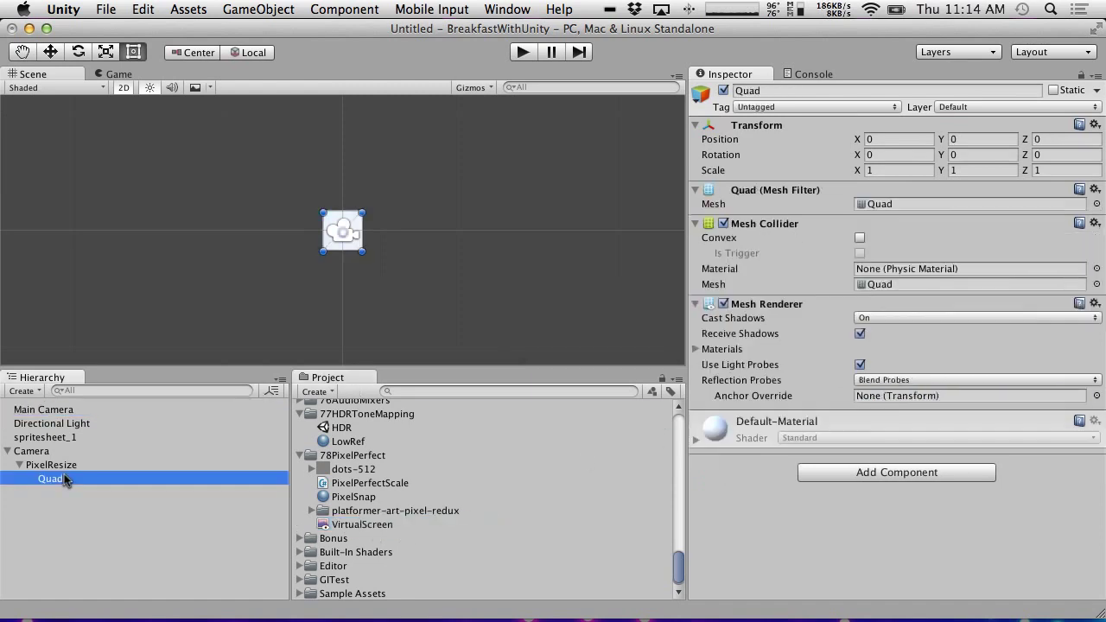
{"action": "left_click", "coordinate": [903, 170]}
{"action": "type", "text": "2"}
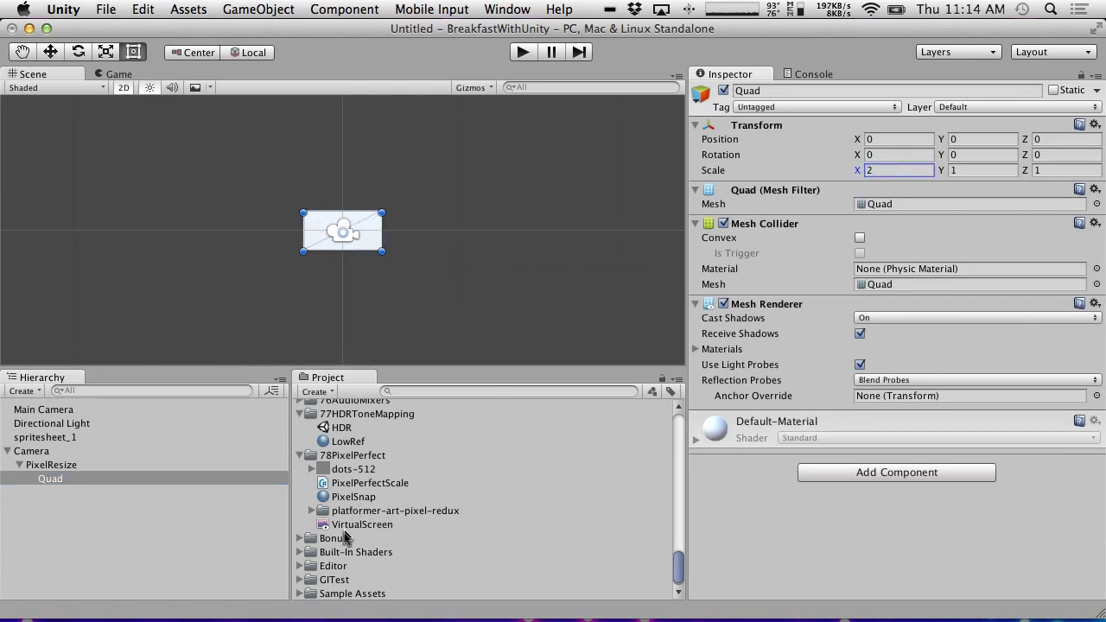
Create a material named VirtualScreenMaterial in the 78PixelPerfect folder.
{"action": "right_click", "coordinate": [333, 455]}
{"action": "mouse_move", "coordinate": [425, 326]}
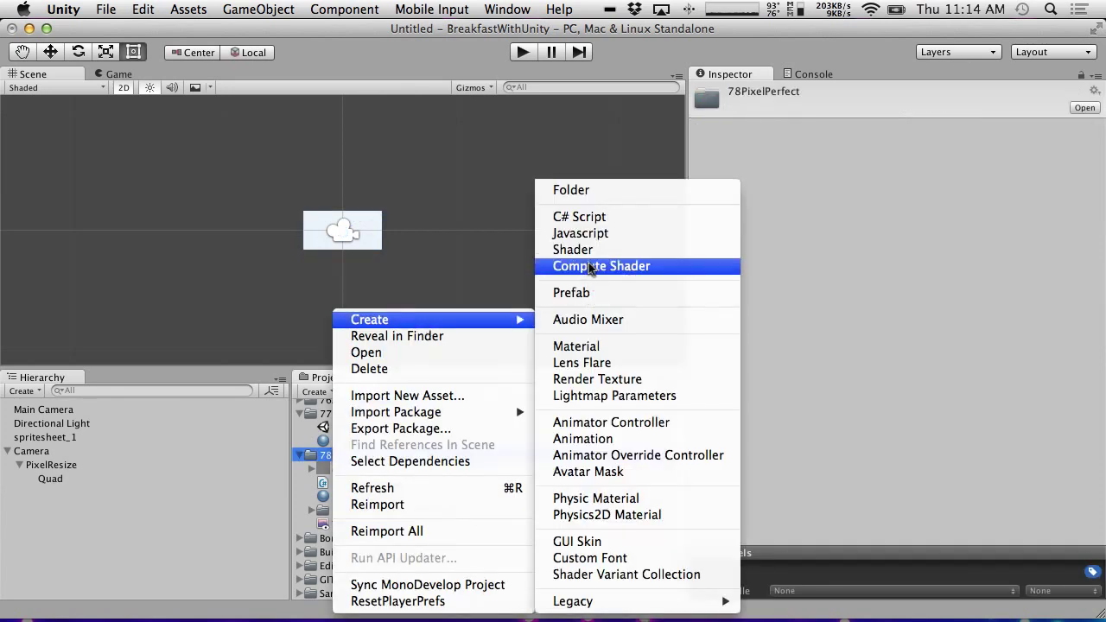
{"action": "left_click", "coordinate": [580, 351]}
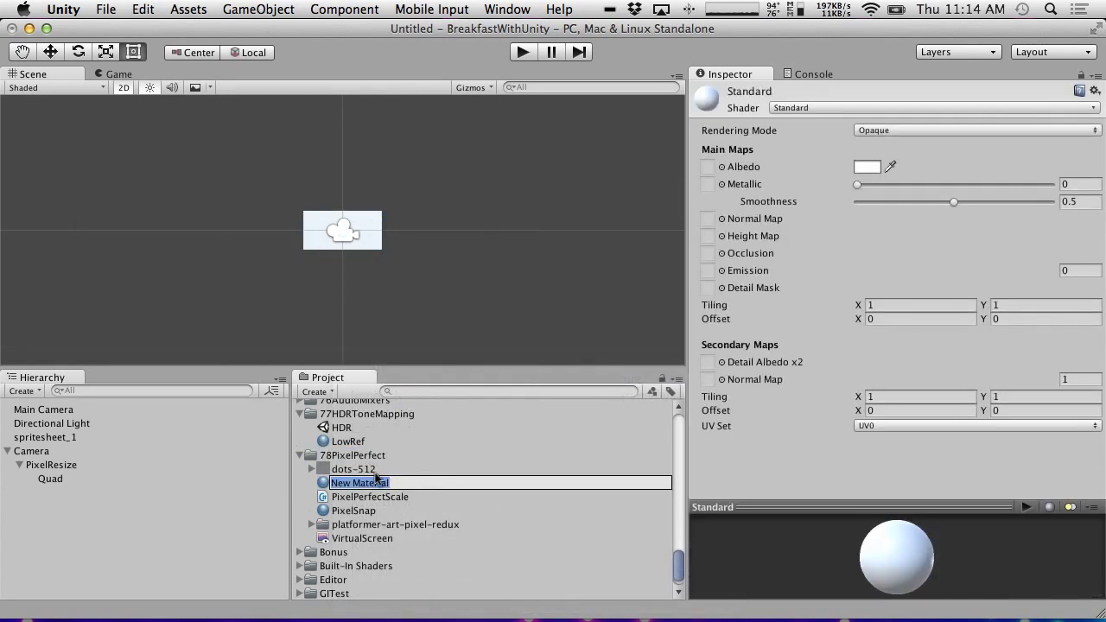
{"action": "type", "text": "VirtualScreen"}
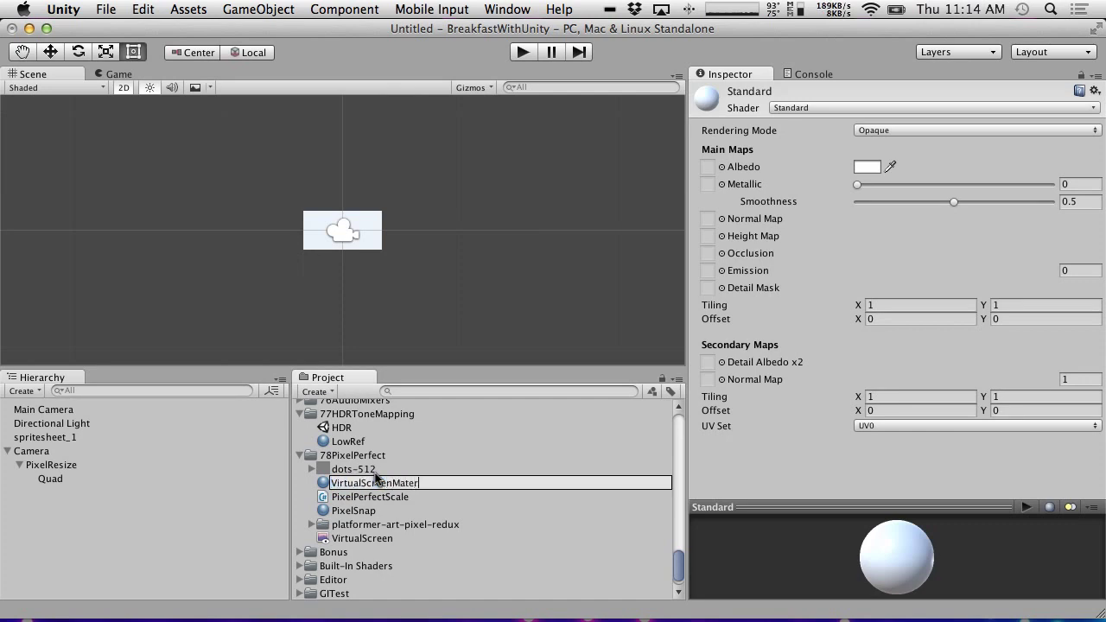
{"action": "type", "text": "Material"}
{"action": "key", "text": "Return"}
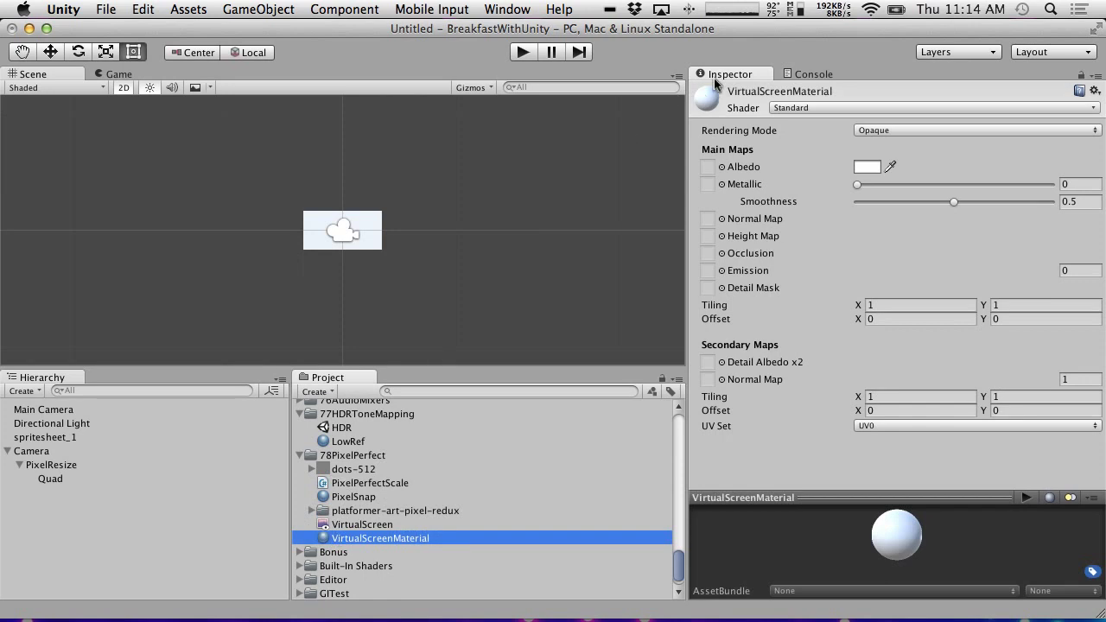
Set VirtualScreenMaterial's shader to Unlit/Texture and assign the VirtualScreen render texture as its base texture.
{"action": "left_click", "coordinate": [813, 107]}
{"action": "mouse_move", "coordinate": [834, 570]}
{"action": "left_click", "coordinate": [743, 575]}
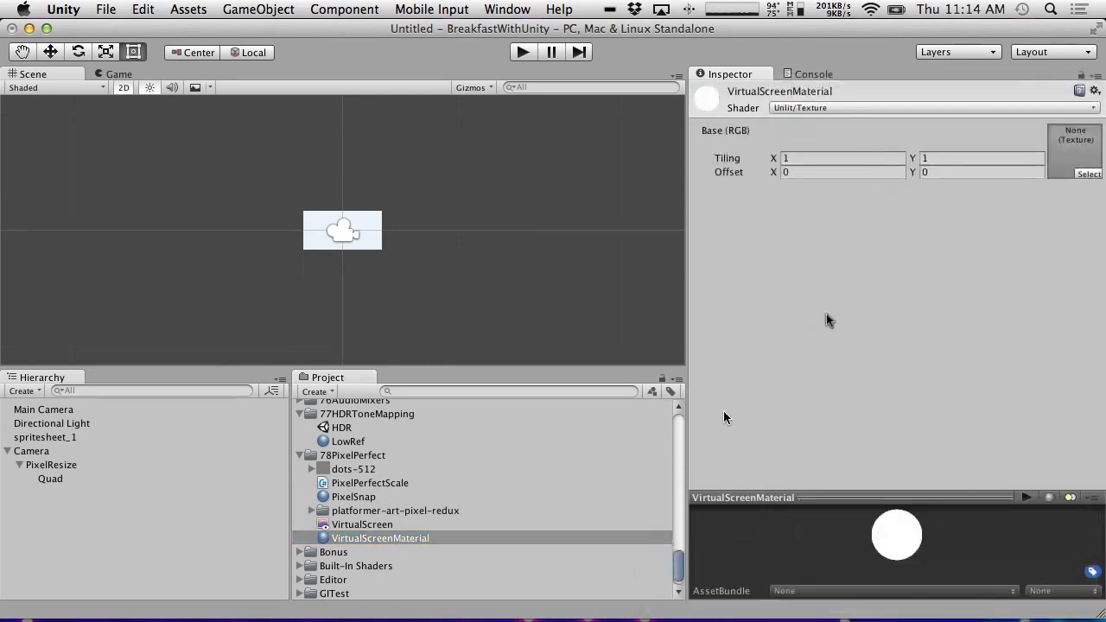
{"action": "left_click_drag", "start_coordinate": [337, 539], "coordinate": [1074, 151]}
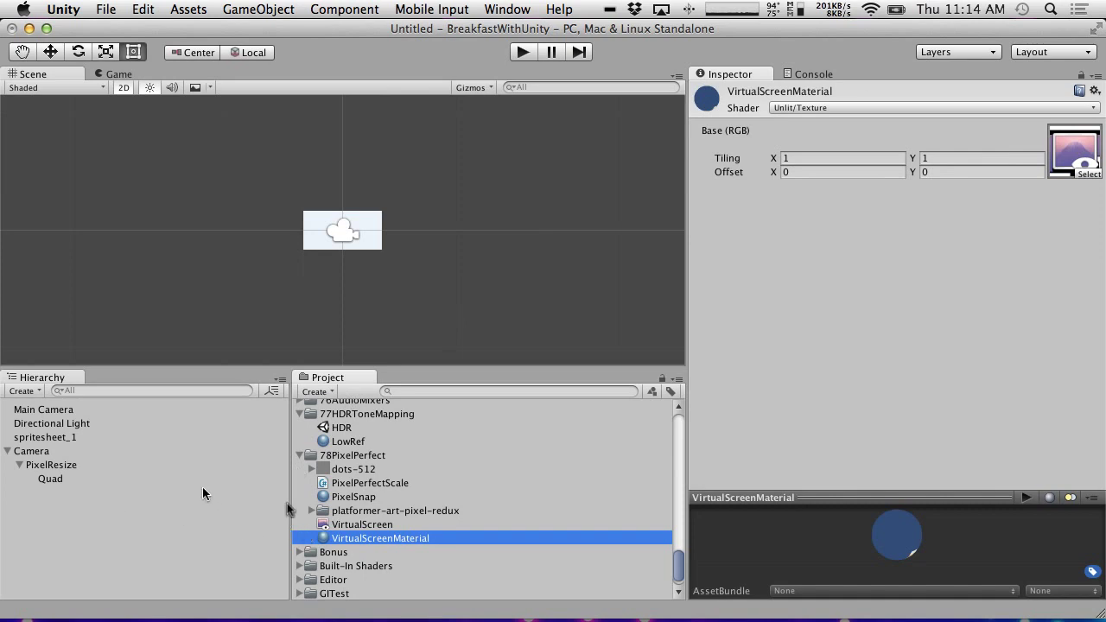
Apply VirtualScreenMaterial to the Quad under PixelResize.
{"action": "left_click_drag", "start_coordinate": [358, 535], "coordinate": [60, 477]}
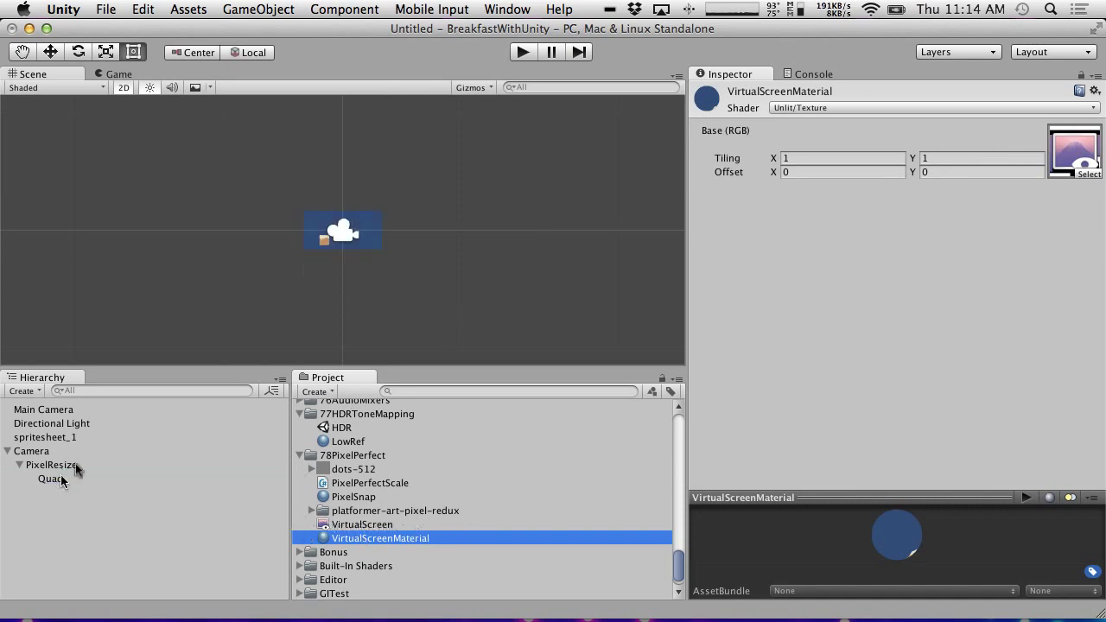
{"action": "scroll", "coordinate": [390, 205], "scroll_direction": "up", "scroll_amount": 5}
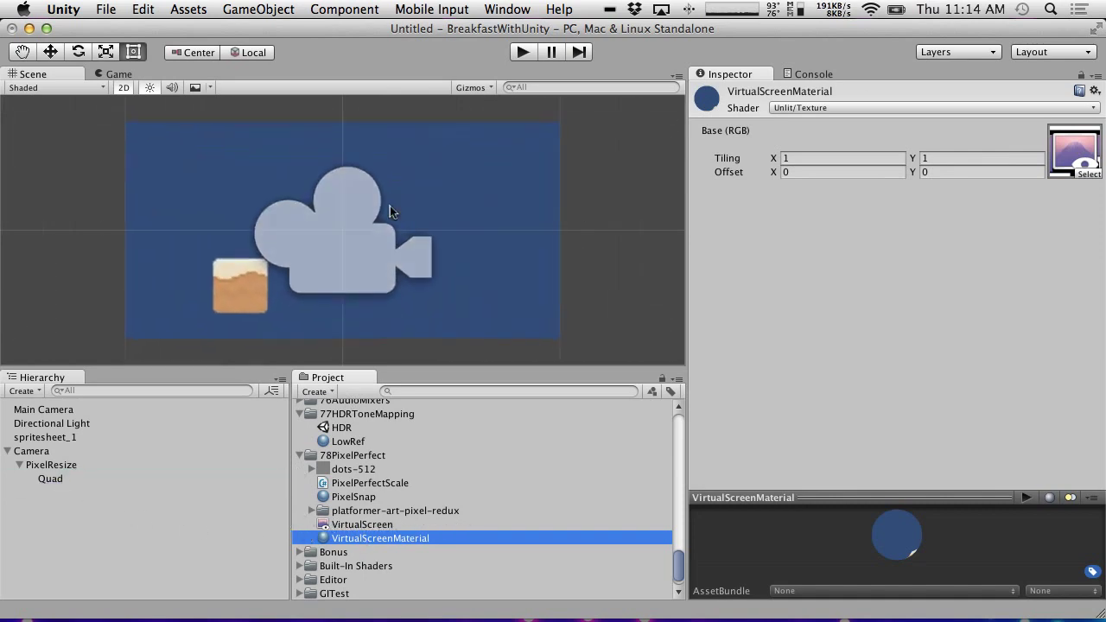
{"action": "scroll", "coordinate": [390, 206], "scroll_direction": "down", "scroll_amount": 5}
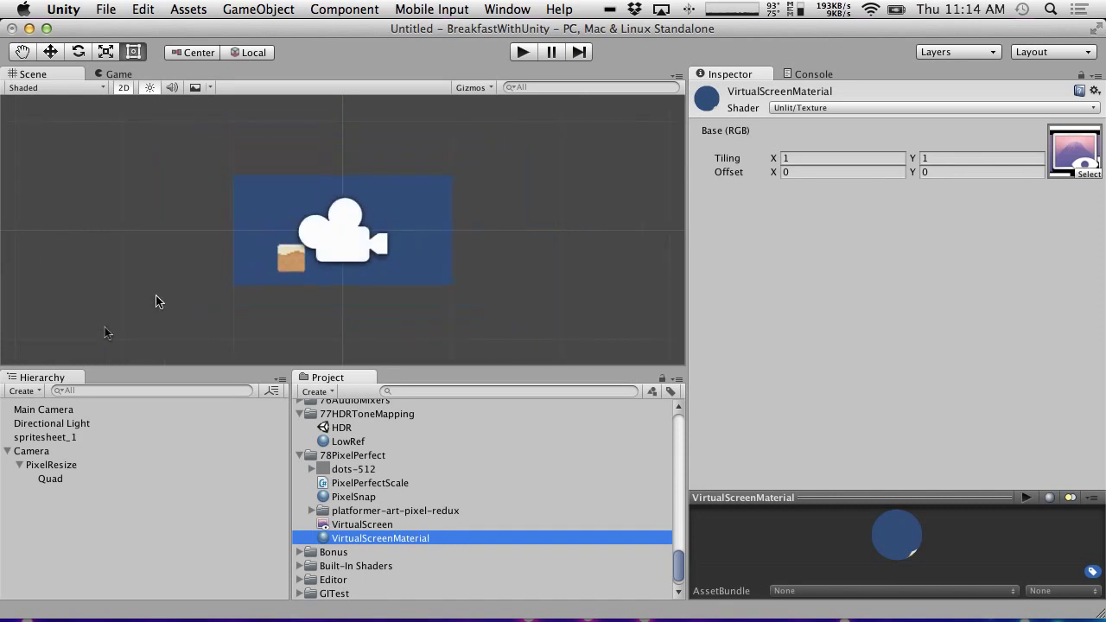
Set the second camera's clear flags to Solid Color and its background to black.
{"action": "left_click", "coordinate": [43, 451]}
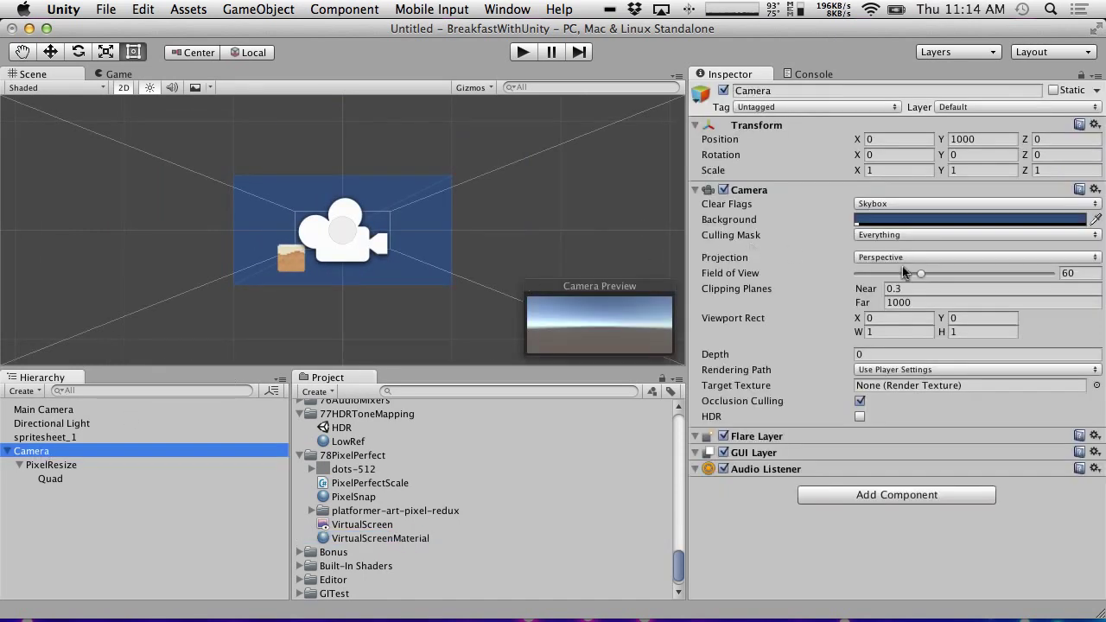
{"action": "left_click", "coordinate": [890, 204]}
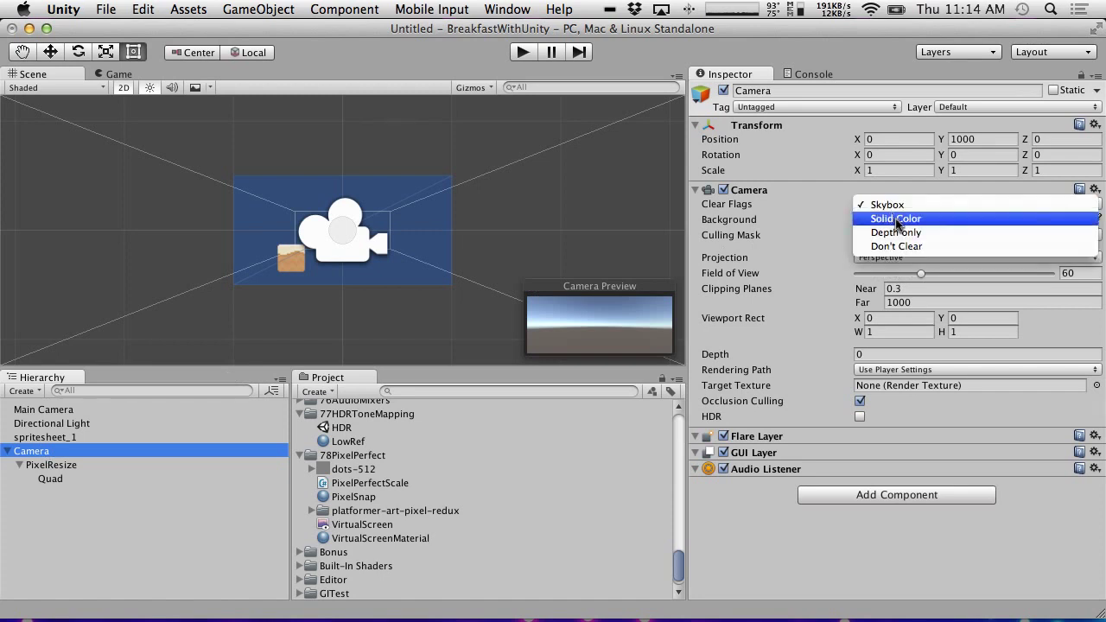
{"action": "left_click", "coordinate": [899, 219]}
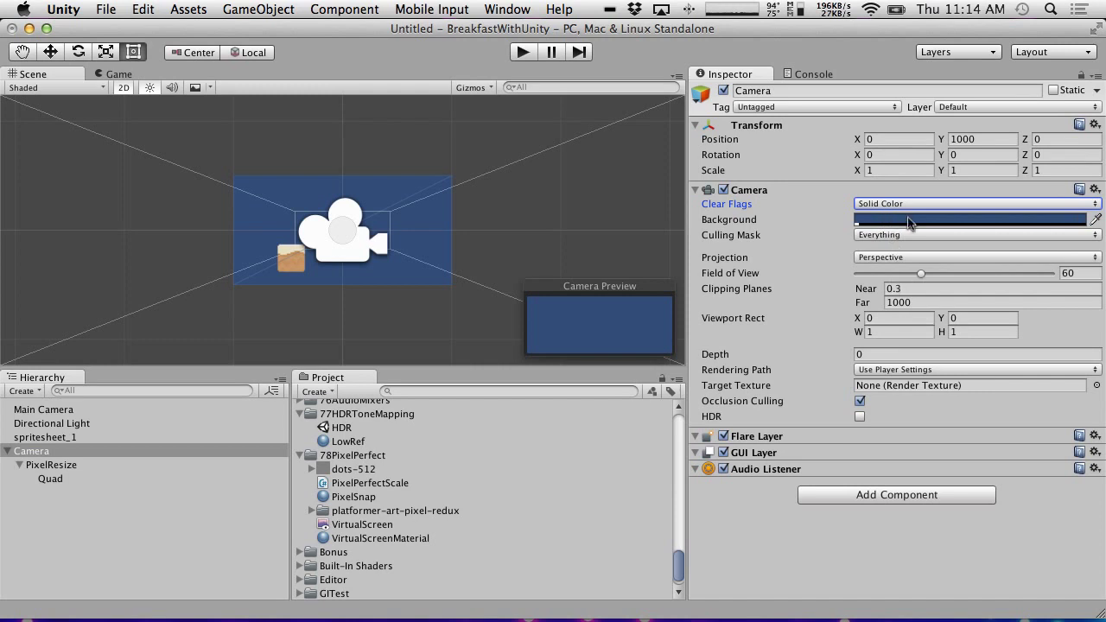
{"action": "left_click", "coordinate": [909, 222]}
{"action": "left_click_drag", "start_coordinate": [75, 129], "coordinate": [375, 306]}
{"action": "left_click", "coordinate": [10, 26]}
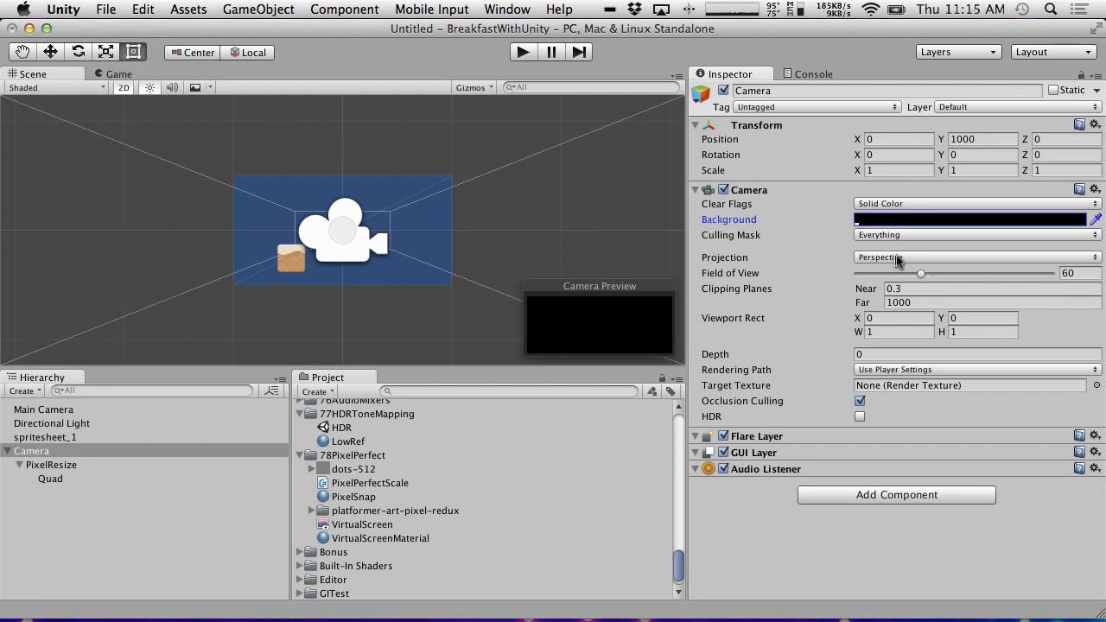
Change the second camera's projection to Orthographic with a size of 0.5.
{"action": "left_click", "coordinate": [895, 257]}
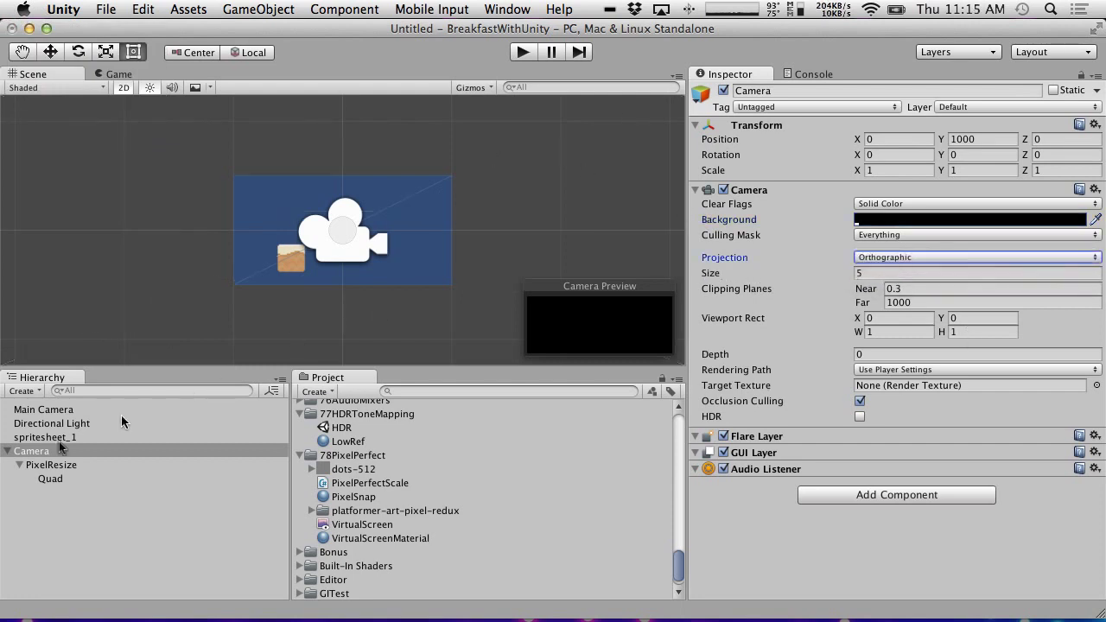
{"action": "left_click", "coordinate": [52, 478]}
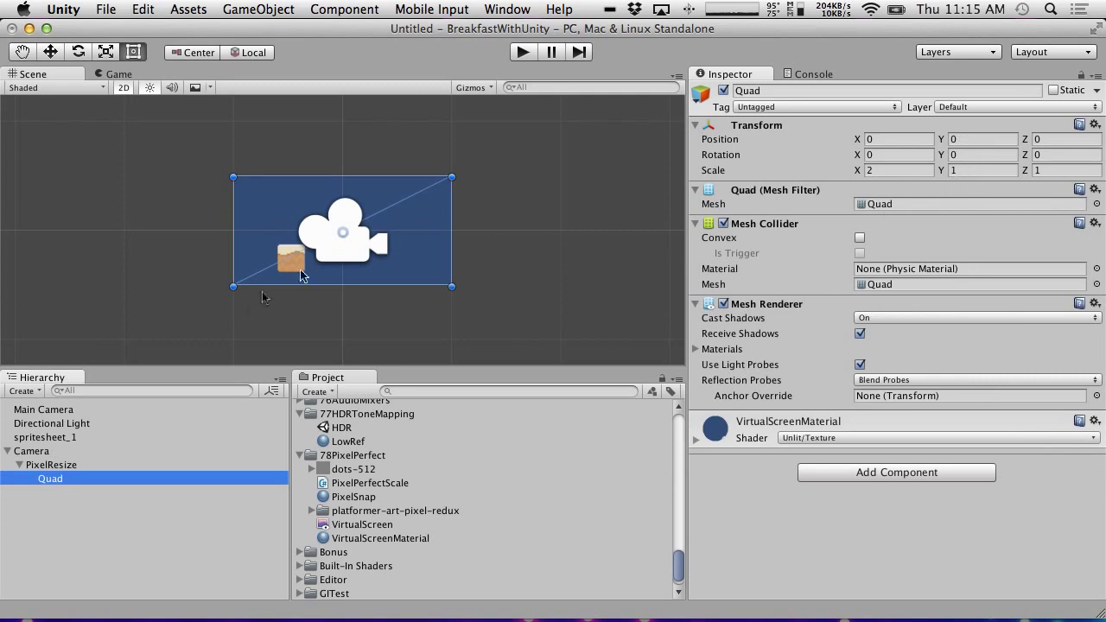
{"action": "left_click", "coordinate": [31, 450]}
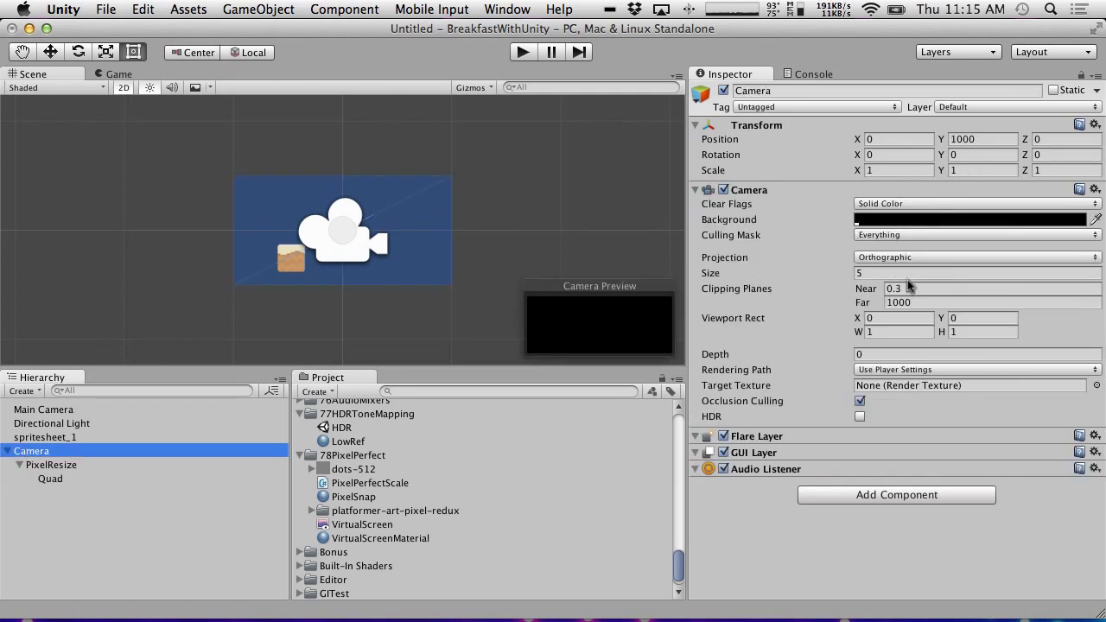
{"action": "left_click_drag", "start_coordinate": [887, 273], "coordinate": [749, 249]}
{"action": "type", "text": ".5"}
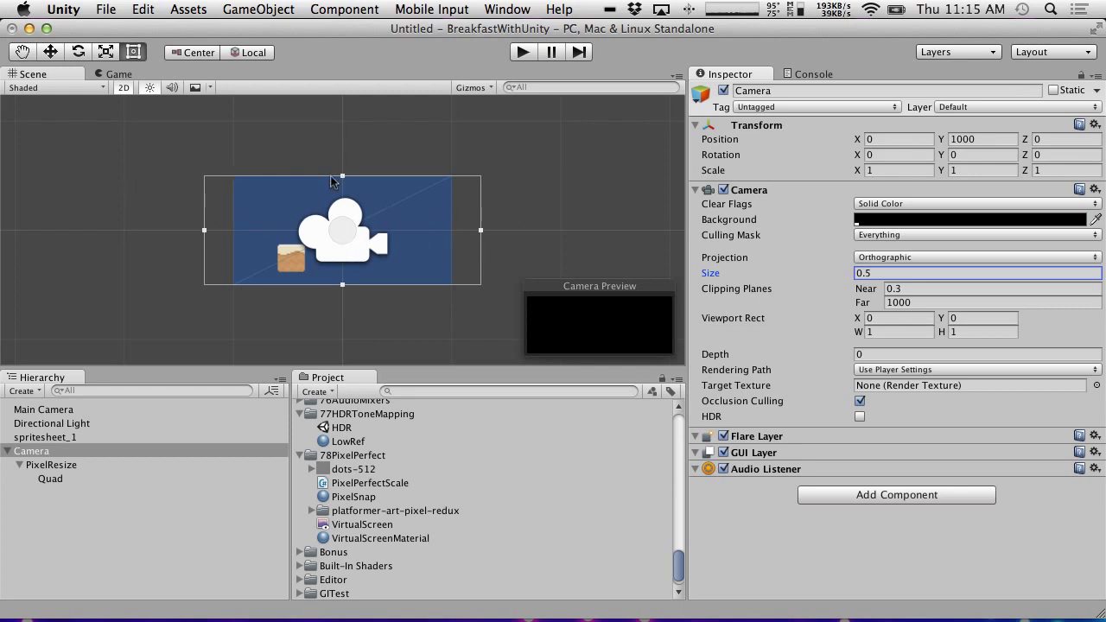
Show the Game view and move the Quad in front of its camera by setting its Z position to 5.
{"action": "mouse_move", "coordinate": [687, 181]}
{"action": "left_mouse_down"}
{"action": "mouse_move", "coordinate": [446, 167]}
{"action": "mouse_move", "coordinate": [772, 160]}
{"action": "mouse_move", "coordinate": [506, 152]}
{"action": "mouse_move", "coordinate": [640, 138]}
{"action": "mouse_move", "coordinate": [717, 160]}
{"action": "mouse_move", "coordinate": [592, 177]}
{"action": "mouse_move", "coordinate": [691, 177]}
{"action": "left_mouse_up"}
{"action": "left_click", "coordinate": [126, 87]}
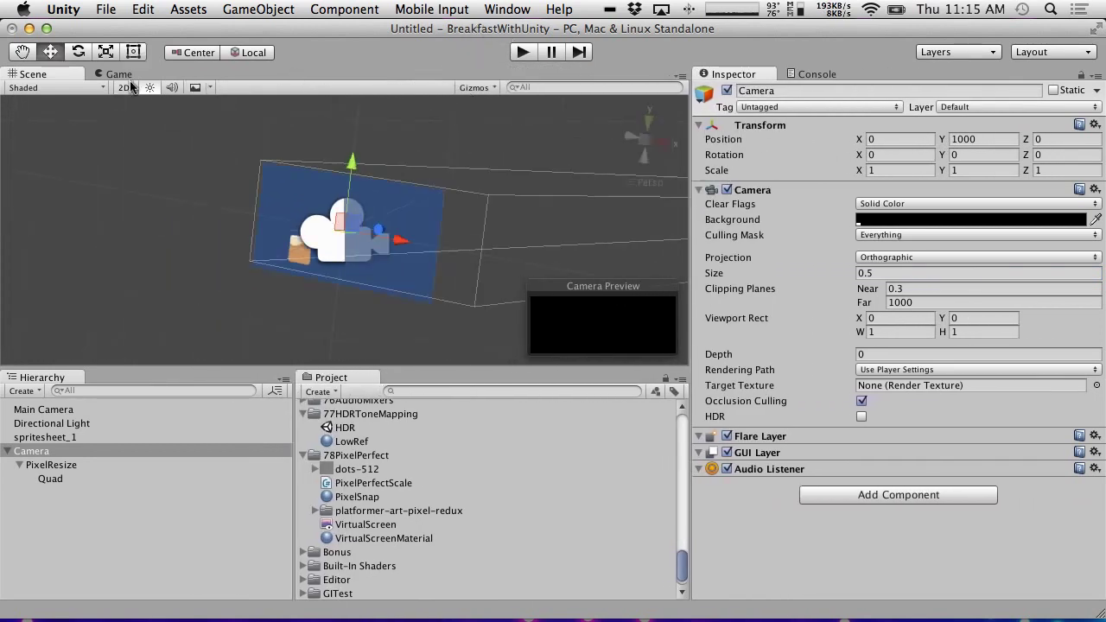
{"action": "left_click", "coordinate": [127, 87]}
{"action": "left_click", "coordinate": [118, 74]}
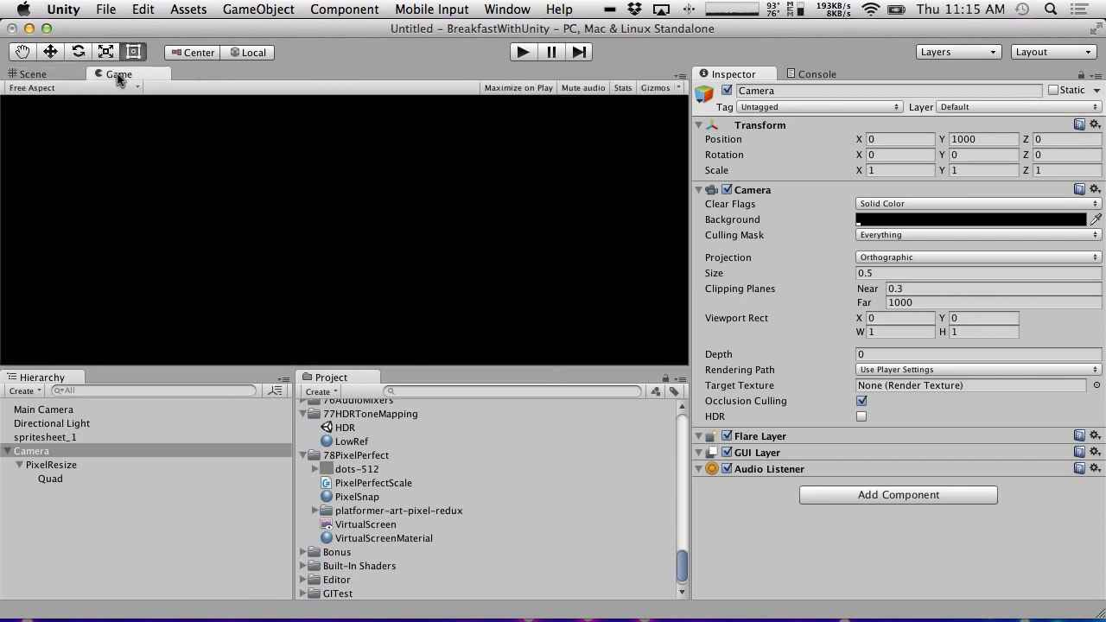
{"action": "left_click", "coordinate": [66, 481]}
{"action": "left_click", "coordinate": [1057, 140]}
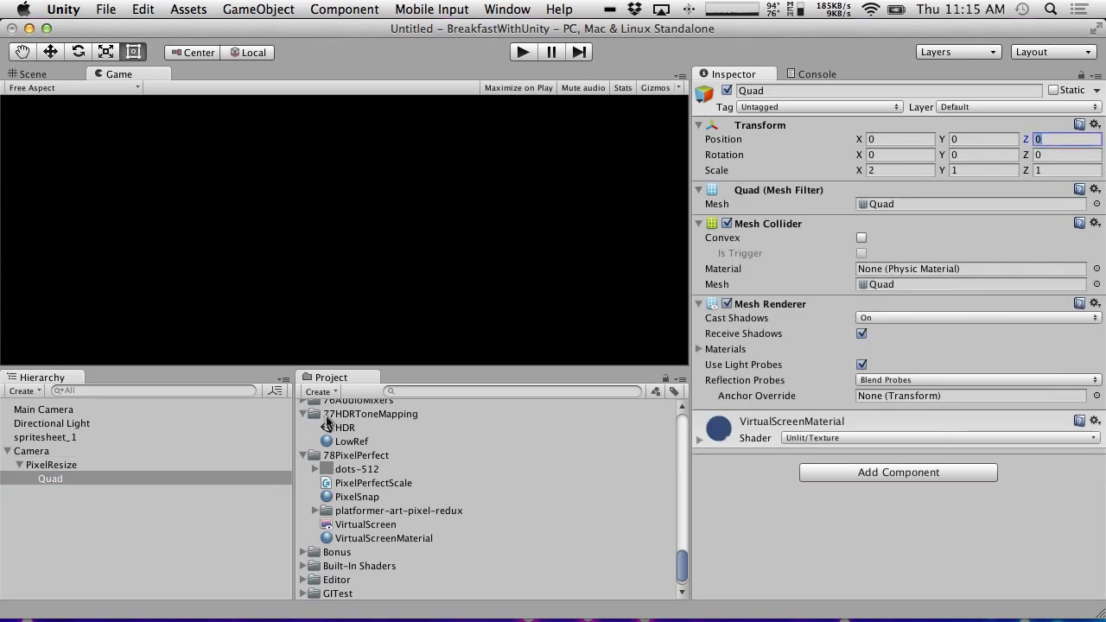
{"action": "left_click", "coordinate": [75, 472]}
{"action": "left_click", "coordinate": [75, 464]}
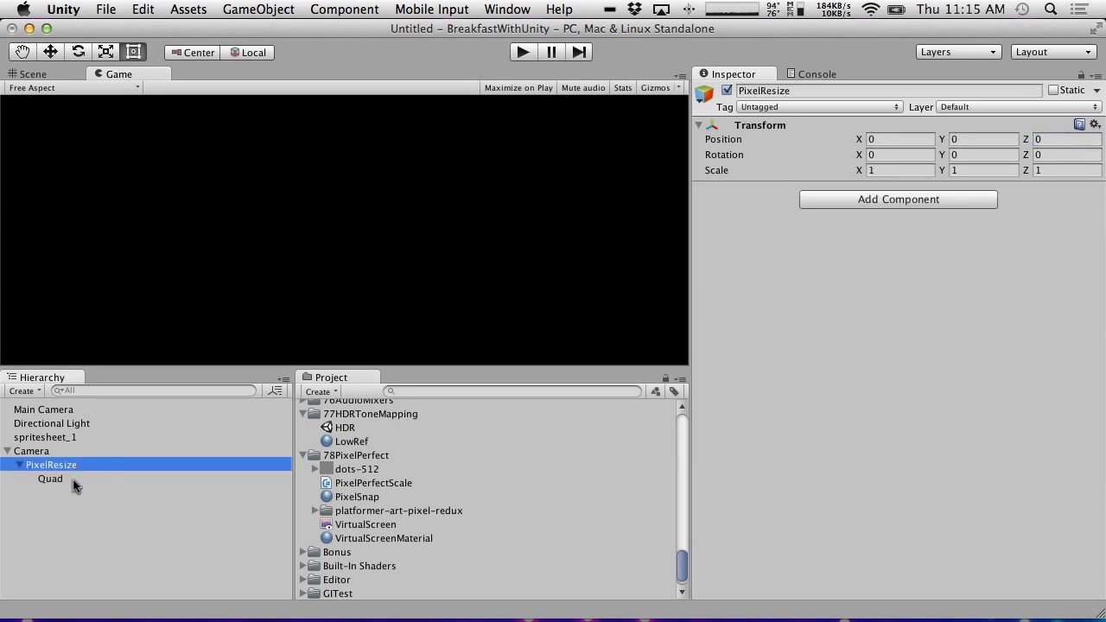
{"action": "left_click", "coordinate": [73, 480]}
{"action": "left_click", "coordinate": [1050, 139]}
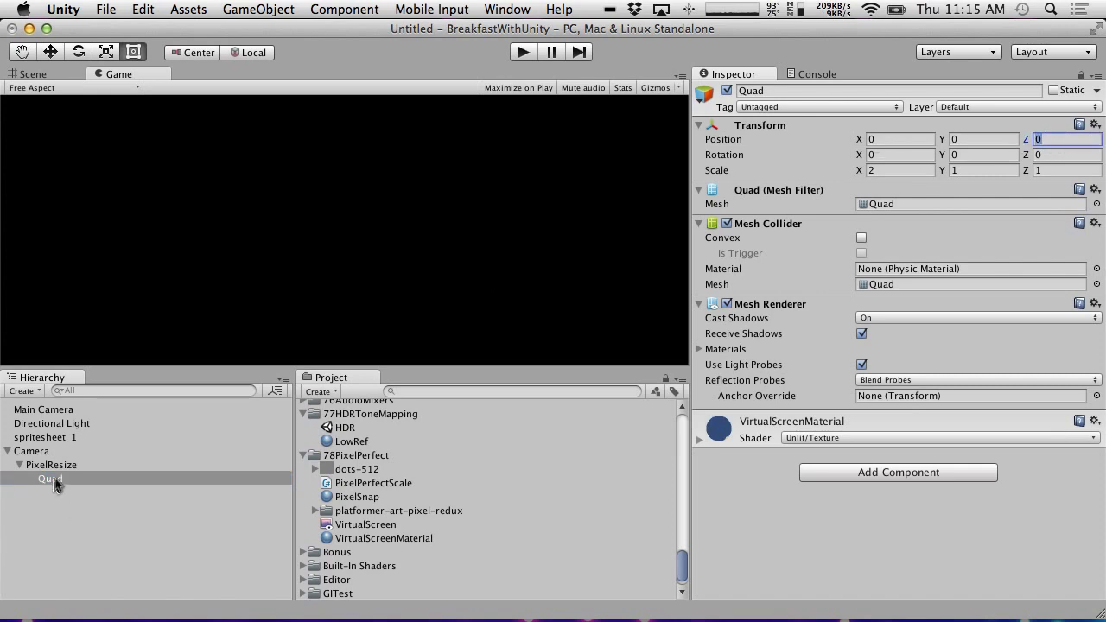
{"action": "type", "text": "5"}
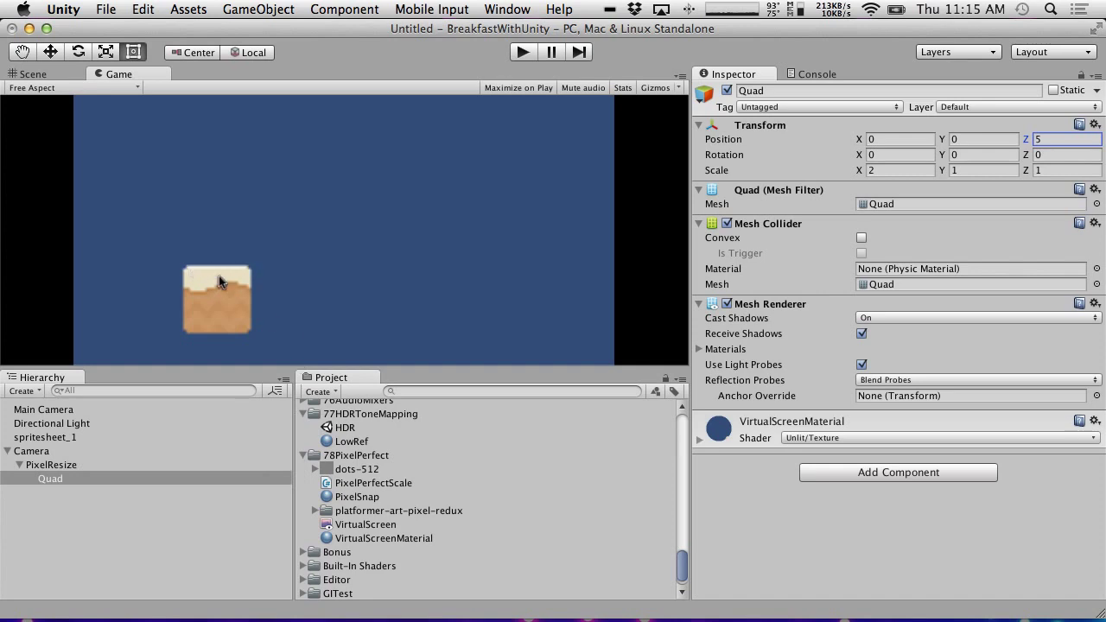
Set the VirtualScreen render texture's filter mode to Point.
{"action": "left_click", "coordinate": [367, 526]}
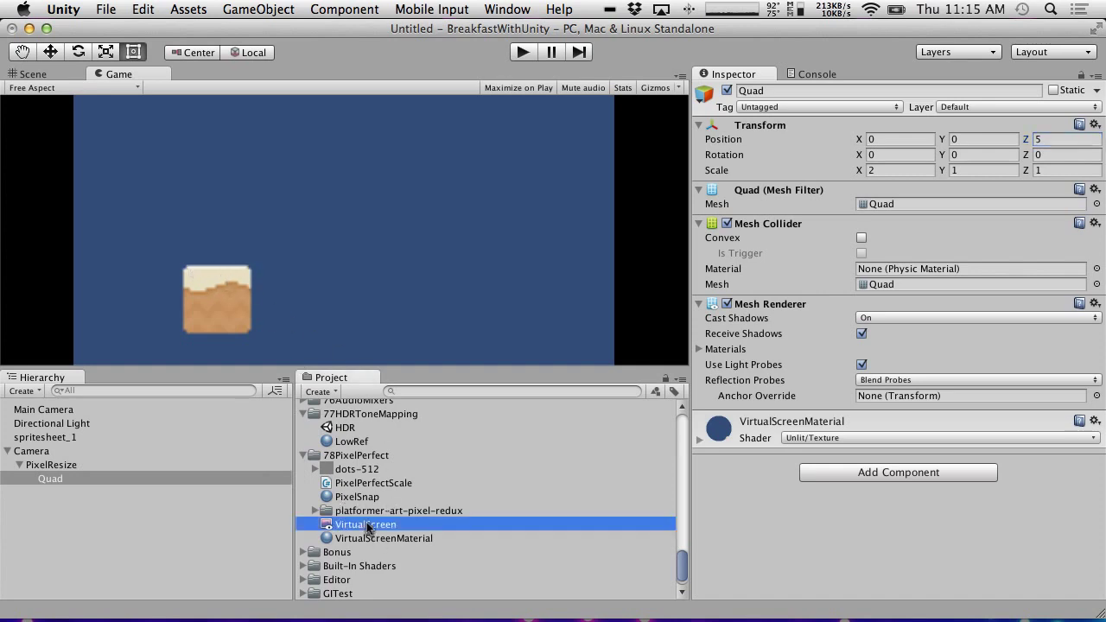
{"action": "left_click", "coordinate": [886, 214]}
{"action": "left_click", "coordinate": [885, 203]}
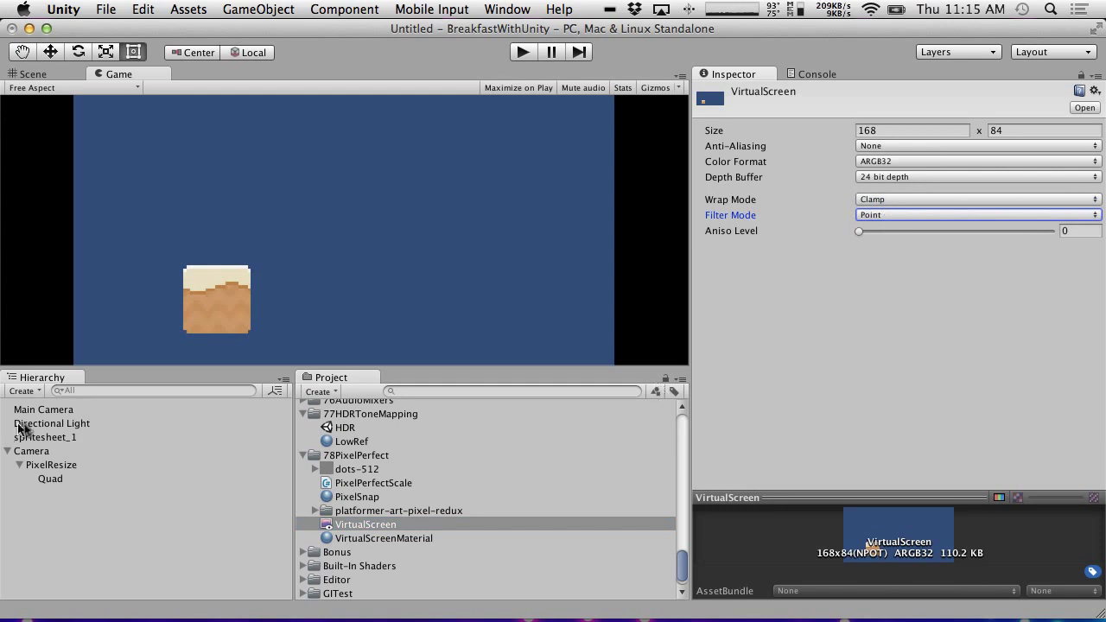
Review how Main Camera, the second camera, PixelResize and the Quad are set up, comparing the Scene and Game views.
{"action": "left_click", "coordinate": [38, 454]}
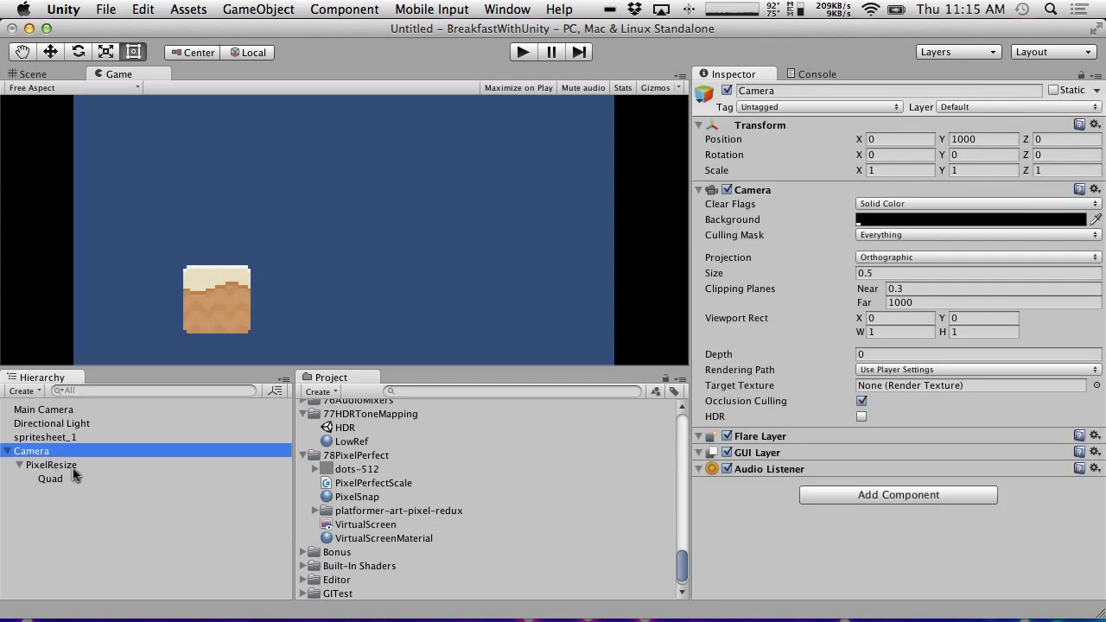
{"action": "left_click", "coordinate": [73, 465]}
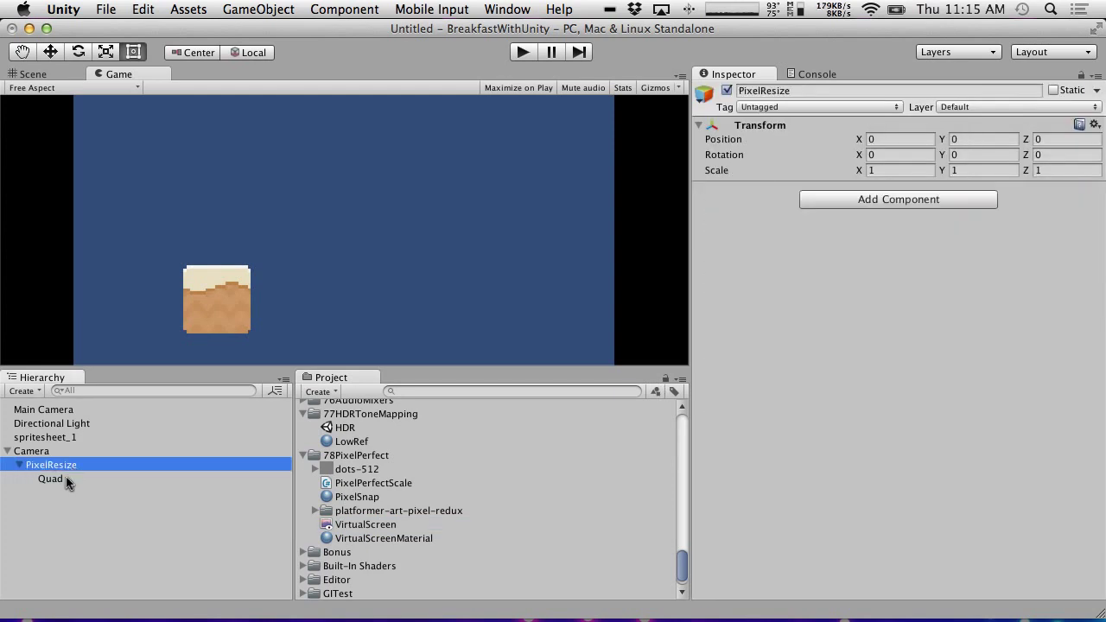
{"action": "left_click", "coordinate": [52, 479]}
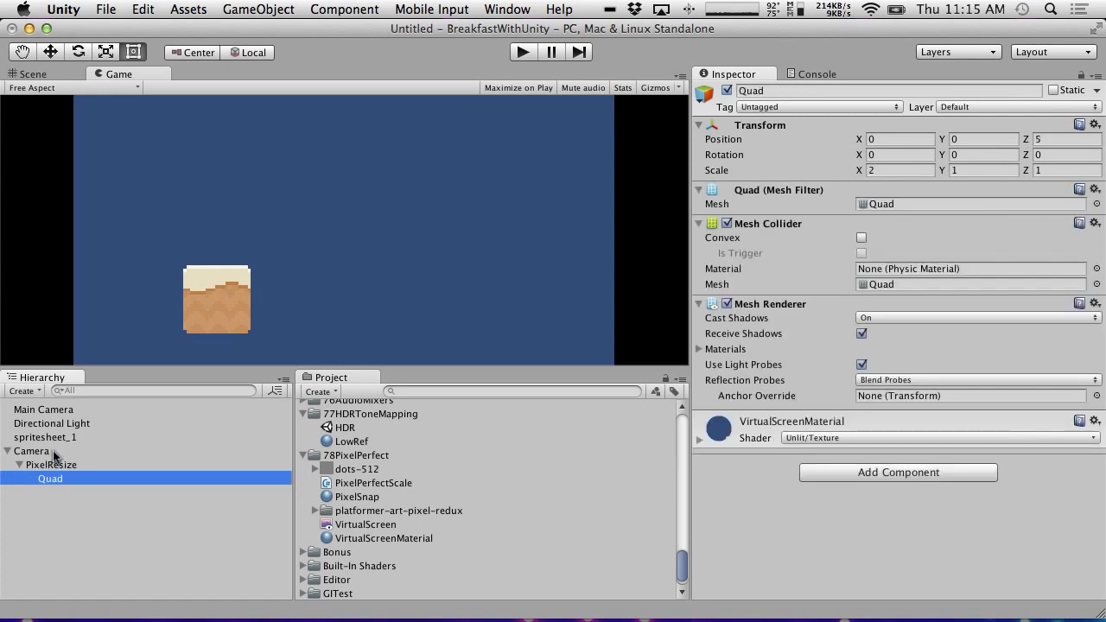
{"action": "left_click", "coordinate": [49, 451]}
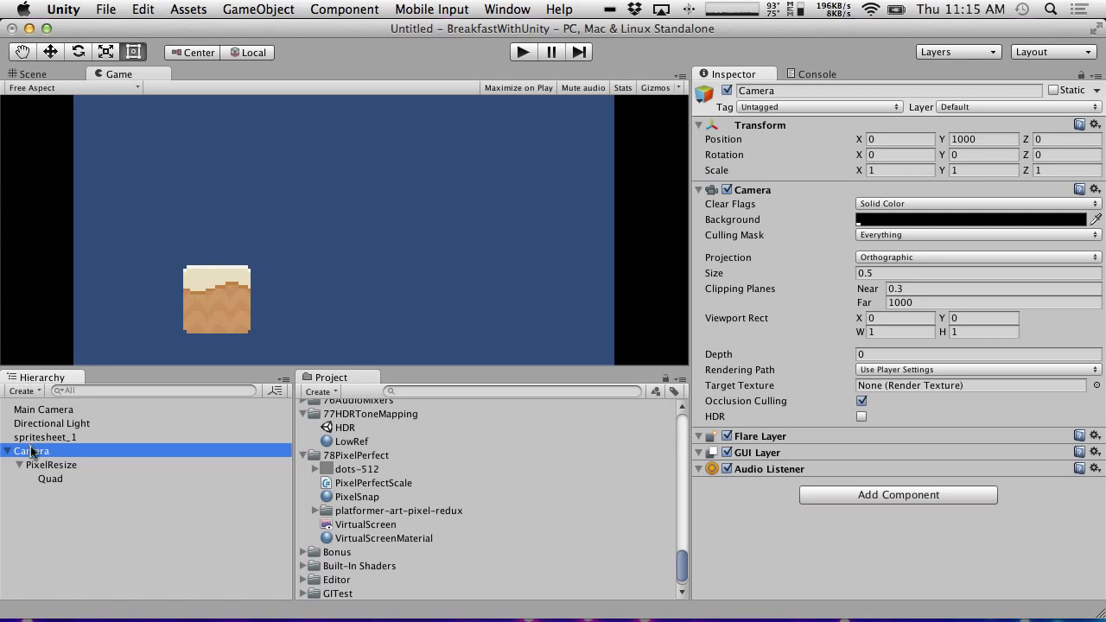
{"action": "left_click", "coordinate": [55, 73]}
{"action": "middle_click_drag", "start_coordinate": [406, 189], "coordinate": [374, 175]}
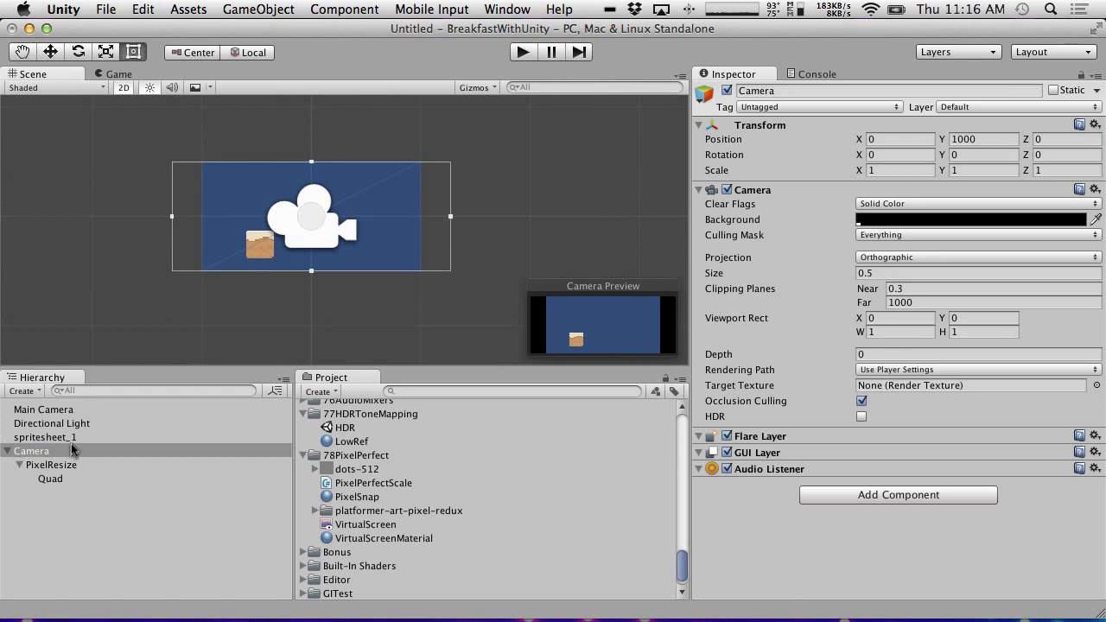
{"action": "double_click", "coordinate": [55, 411]}
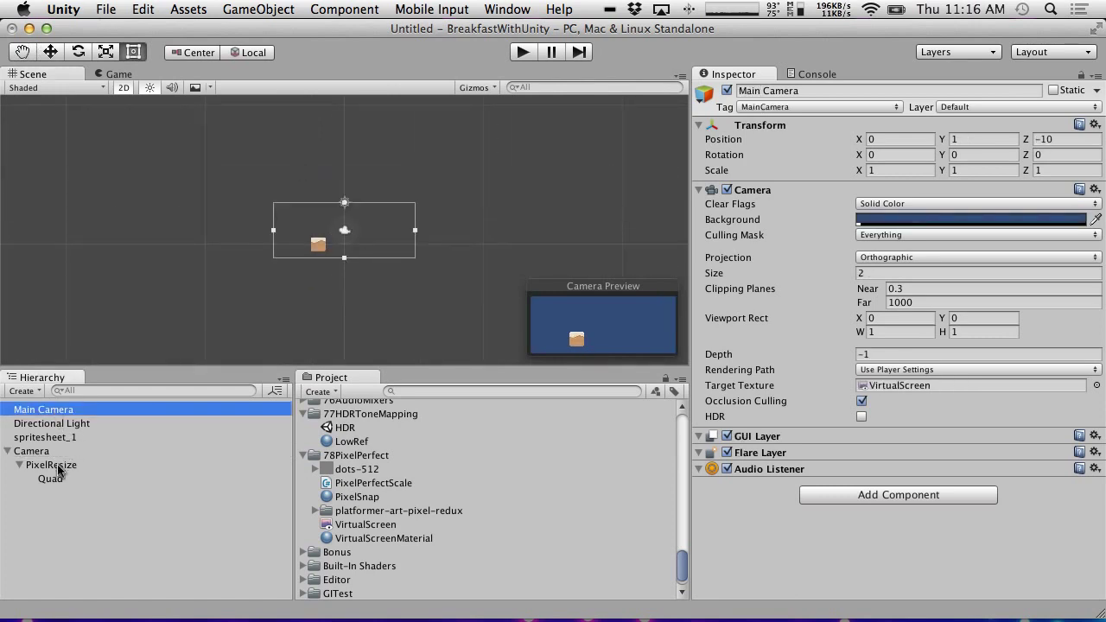
{"action": "left_click", "coordinate": [121, 76]}
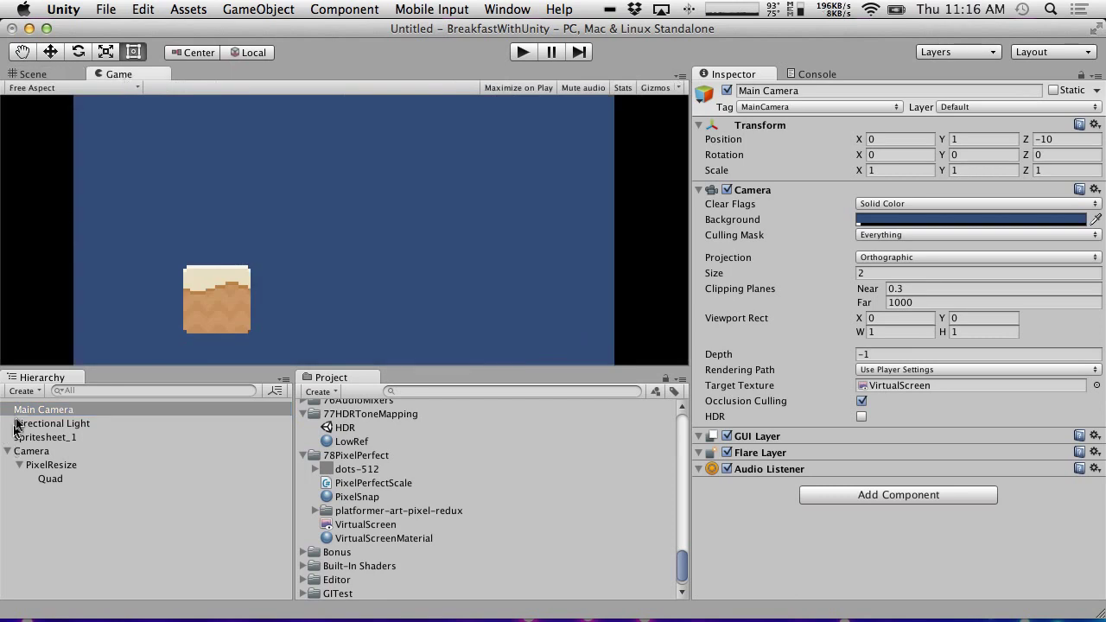
{"action": "left_click", "coordinate": [44, 410]}
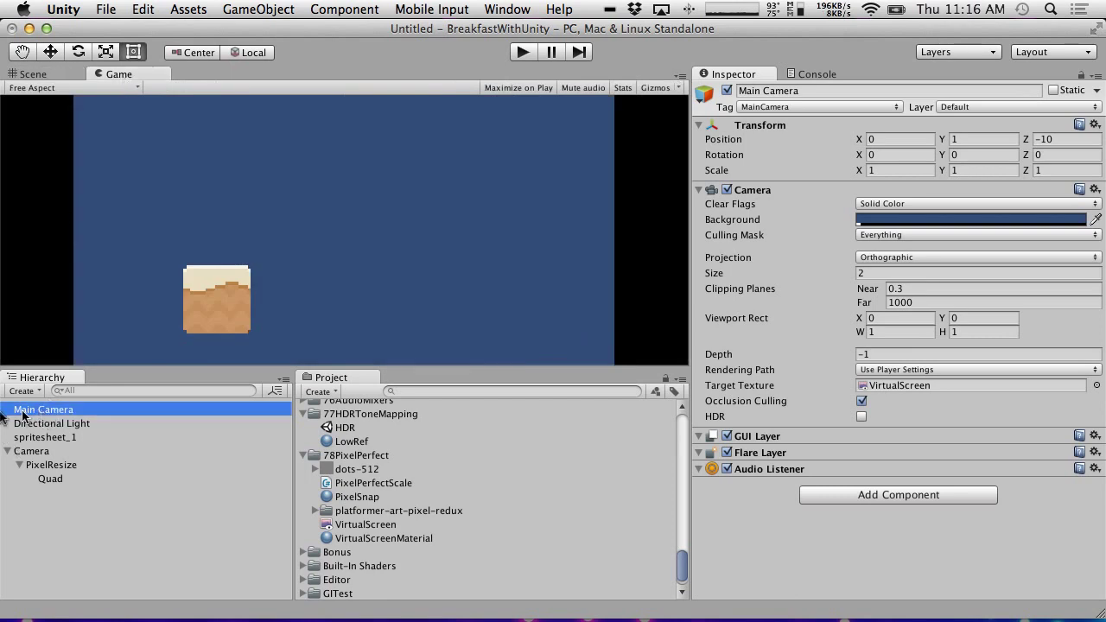
{"action": "left_click", "coordinate": [47, 456]}
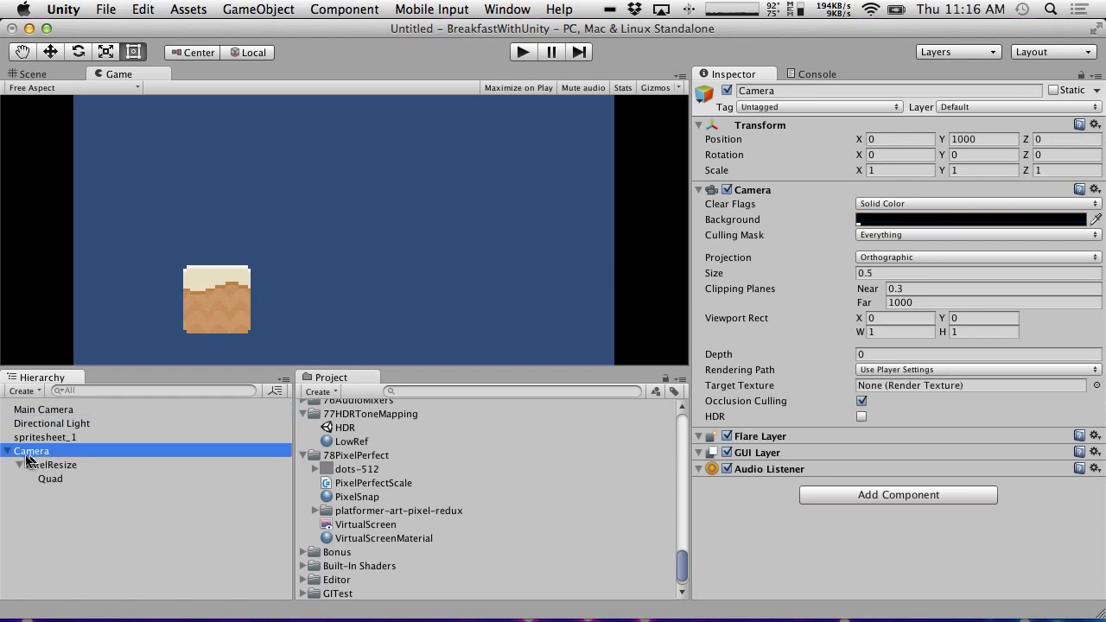
{"action": "left_click", "coordinate": [52, 478]}
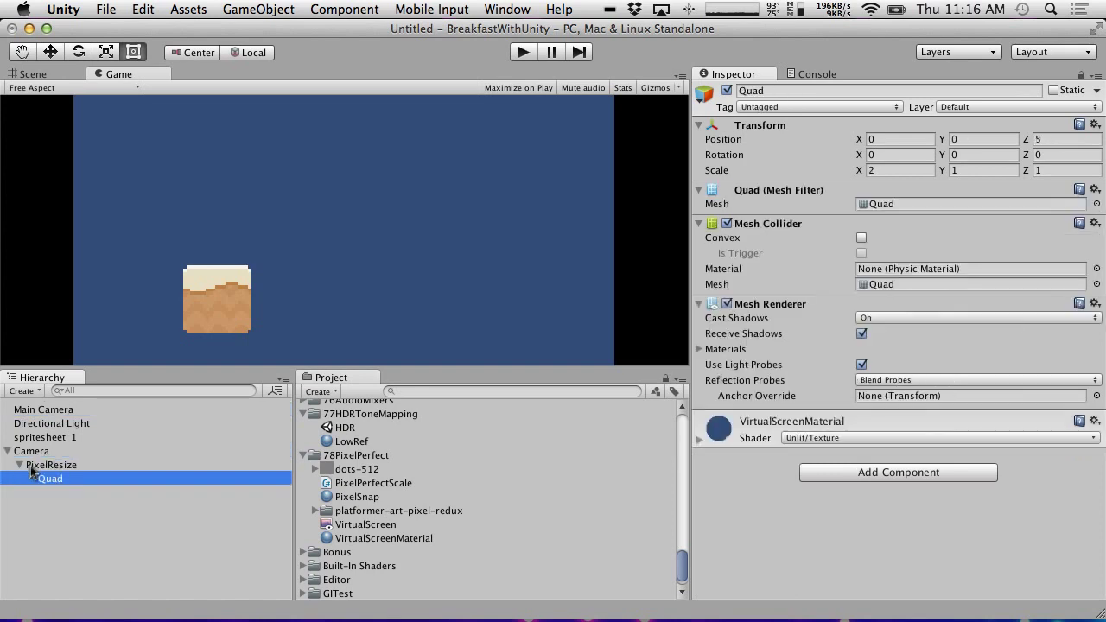
{"action": "left_click", "coordinate": [35, 455]}
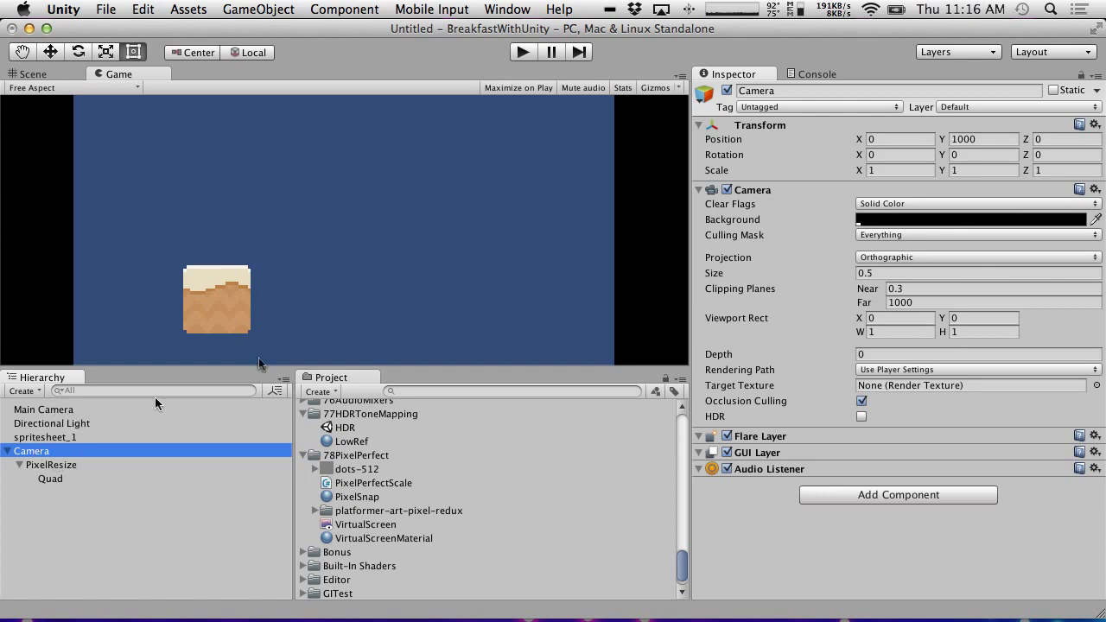
Move spritesheet_1 horizontally toward the middle of the virtual screen by adjusting its X position.
{"action": "left_click", "coordinate": [58, 438]}
{"action": "left_click", "coordinate": [875, 132]}
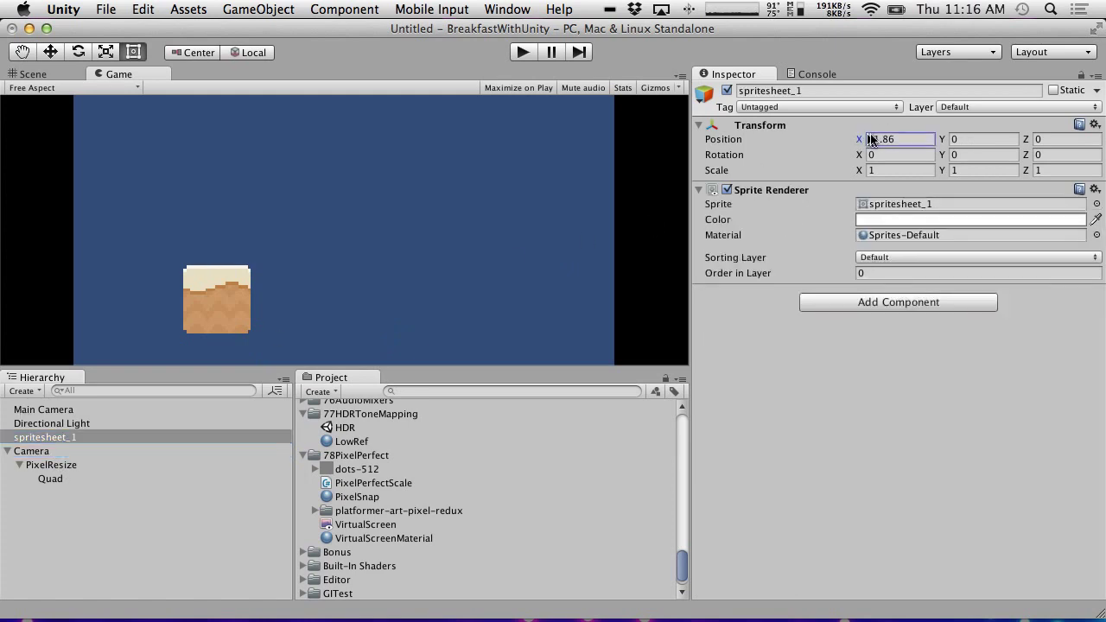
{"action": "type", "text": "-1.05"}
{"action": "left_click_drag", "start_coordinate": [908, 141], "coordinate": [951, 141]}
Add the dots-512 sprite to the scene to test pixel rendering, and delete it again.
{"action": "left_click_drag", "start_coordinate": [354, 469], "coordinate": [102, 534]}
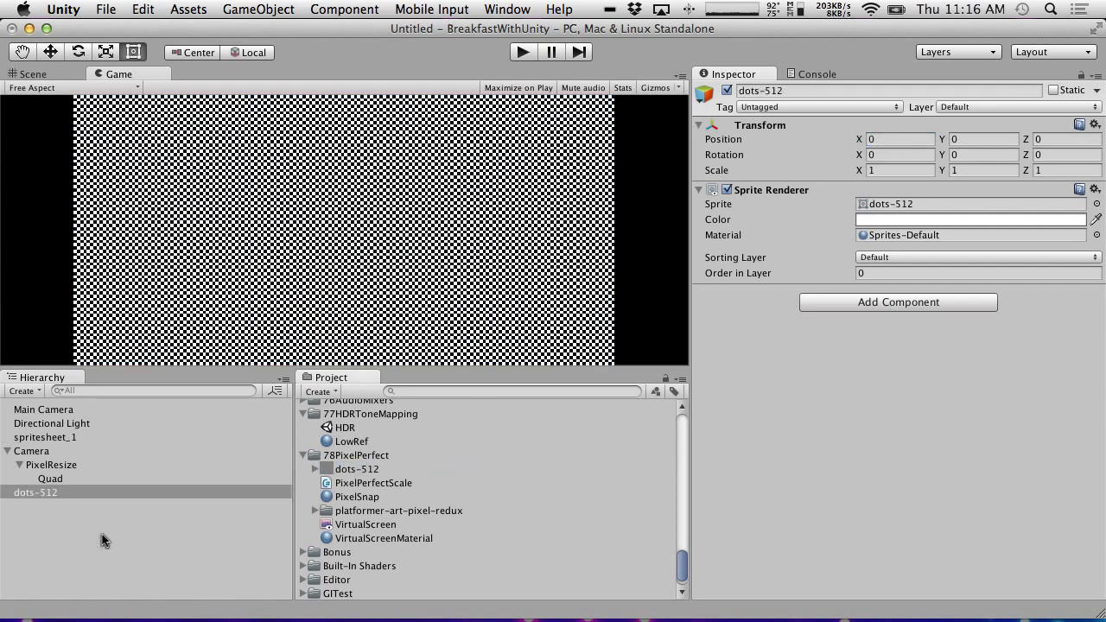
{"action": "left_click", "coordinate": [49, 492]}
{"action": "right_click", "coordinate": [49, 493]}
{"action": "left_click", "coordinate": [93, 433]}
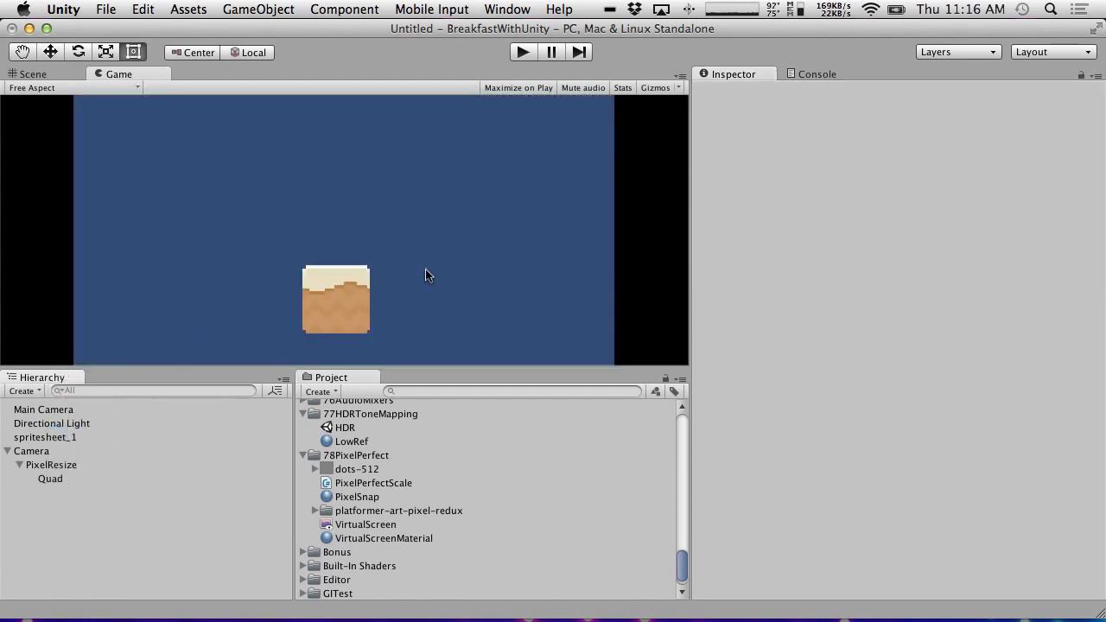
Open the PixelPerfectScale script from the 78PixelPerfect folder in MonoDevelop.
{"action": "left_click", "coordinate": [346, 483]}
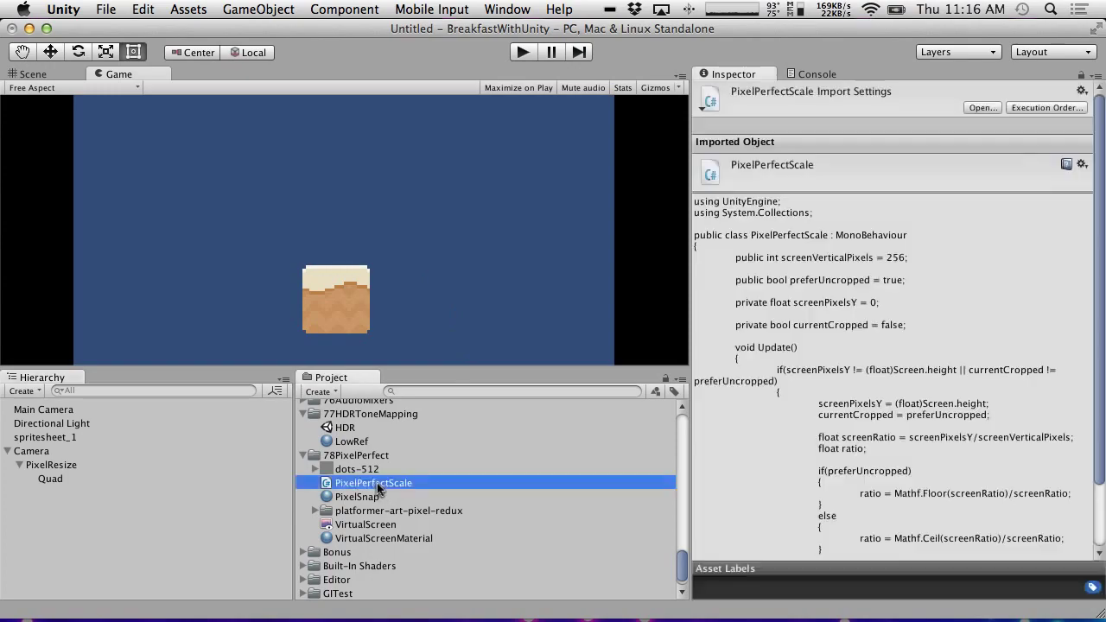
{"action": "double_click", "coordinate": [347, 485]}
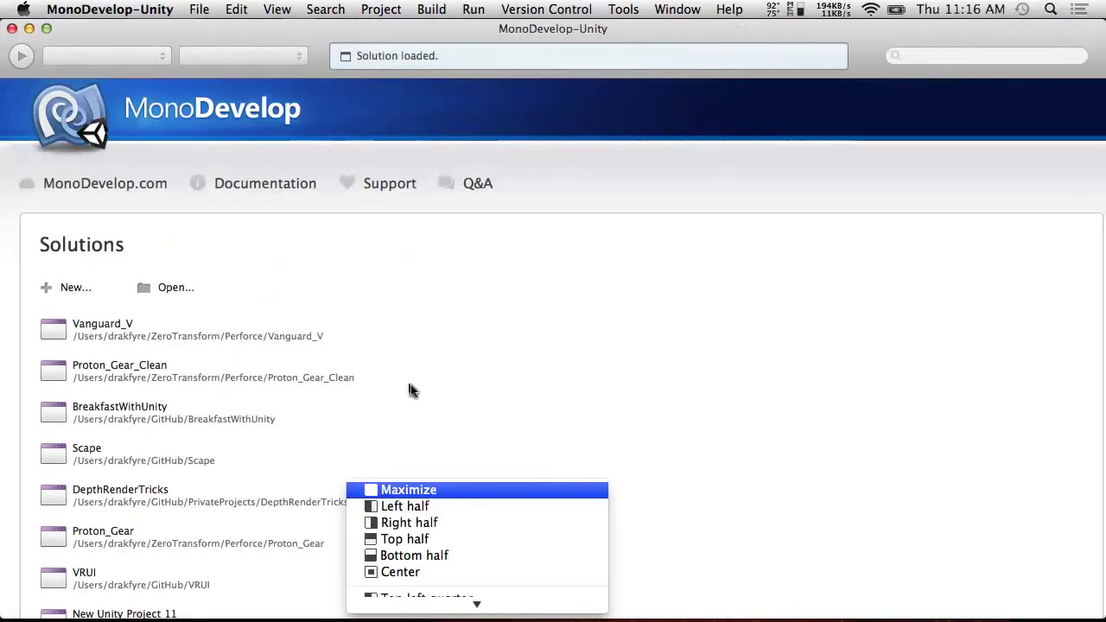
Read through the PixelPerfectScale script's variables and its Update scaling logic, and switch back to Unity.
{"action": "scroll", "coordinate": [423, 279], "scroll_direction": "down", "scroll_amount": 2}
{"action": "scroll", "coordinate": [422, 279], "scroll_direction": "up", "scroll_amount": 1}
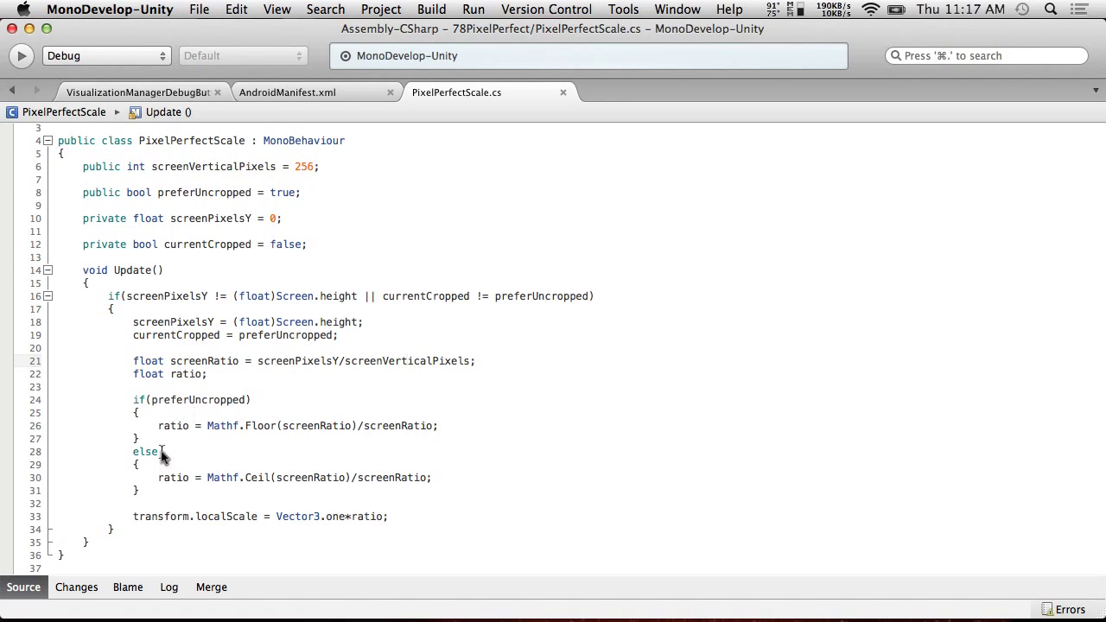
{"action": "key", "text": "ctrl+Left"}
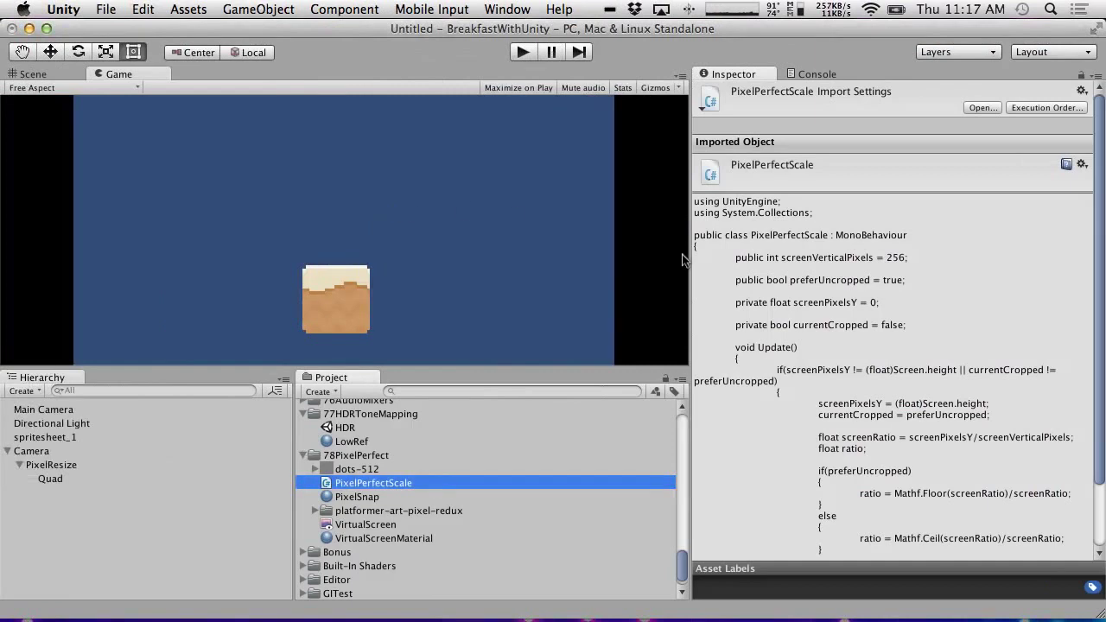
Attach the PixelPerfectScale script to PixelResize and set its Screen Vertical Pixels to 84.
{"action": "left_click_drag", "start_coordinate": [378, 483], "coordinate": [72, 465]}
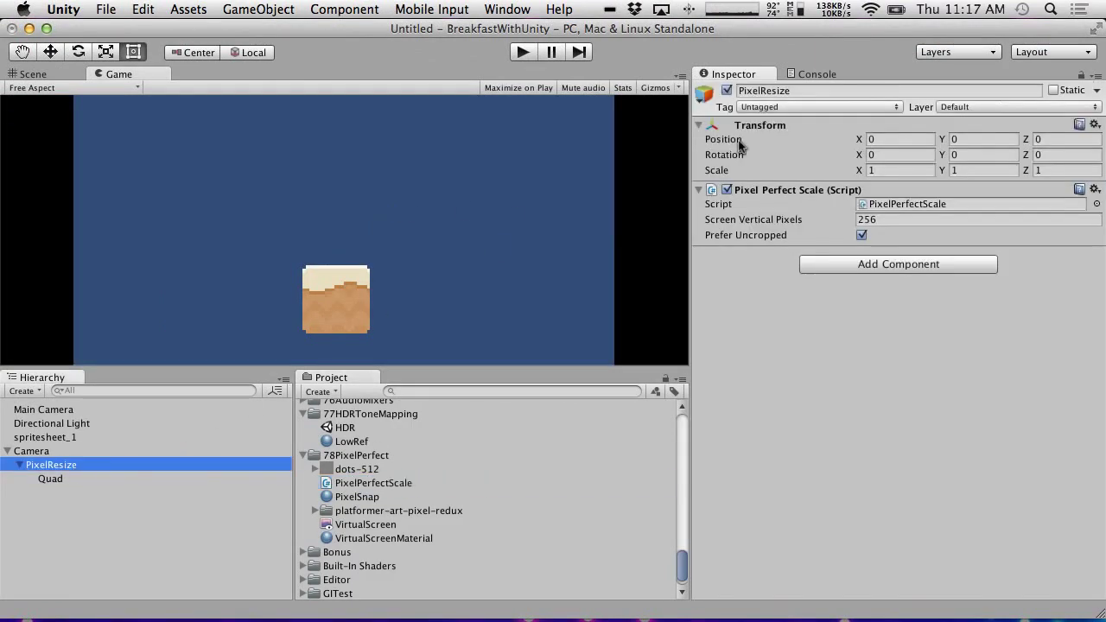
{"action": "left_click", "coordinate": [922, 219]}
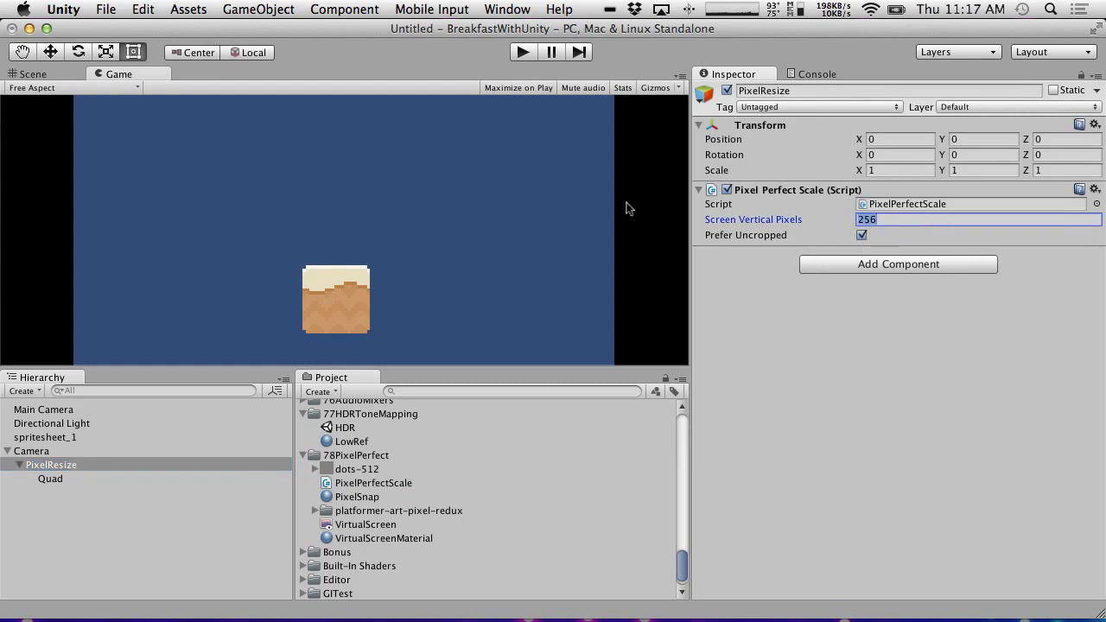
{"action": "type", "text": "8"}
Run the game, shift spritesheet_1 horizontally to an X position of about -2.41 to test pixel alignment, and stop the game.
{"action": "left_click", "coordinate": [522, 52]}
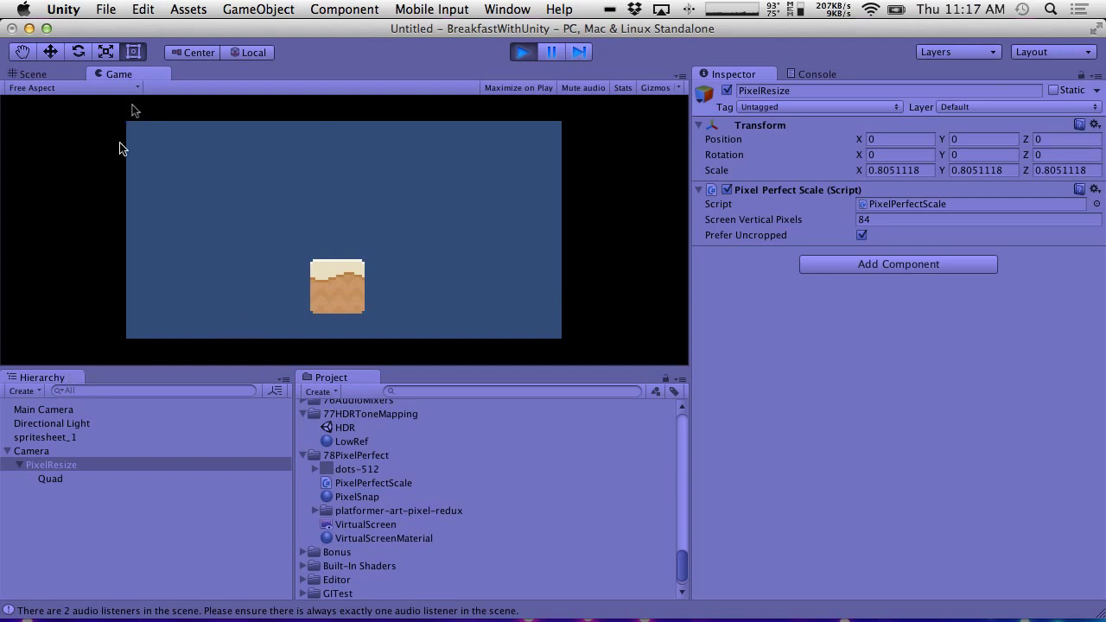
{"action": "left_click", "coordinate": [62, 439]}
{"action": "left_click", "coordinate": [890, 139]}
{"action": "type", "text": "0.2"}
{"action": "left_click_drag", "start_coordinate": [859, 140], "coordinate": [801, 144]}
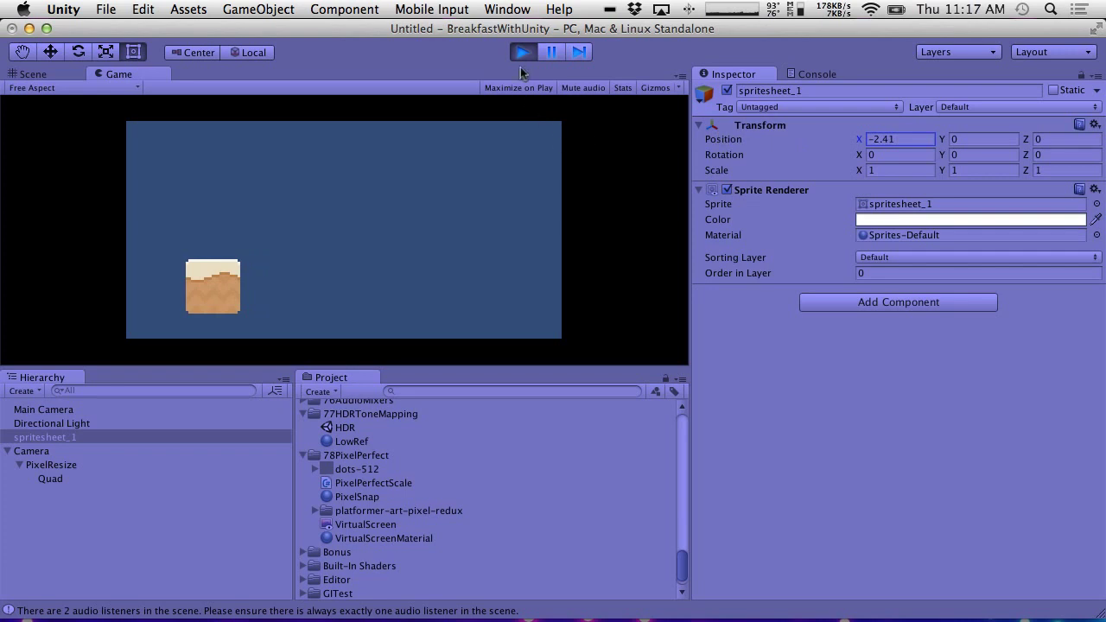
{"action": "left_click", "coordinate": [523, 52]}
Apply the PixelSnap material to spritesheet_1 and test it in play mode by moving the sprite to about X -1.47.
{"action": "left_click", "coordinate": [351, 498]}
{"action": "left_click_drag", "start_coordinate": [351, 505], "coordinate": [77, 437]}
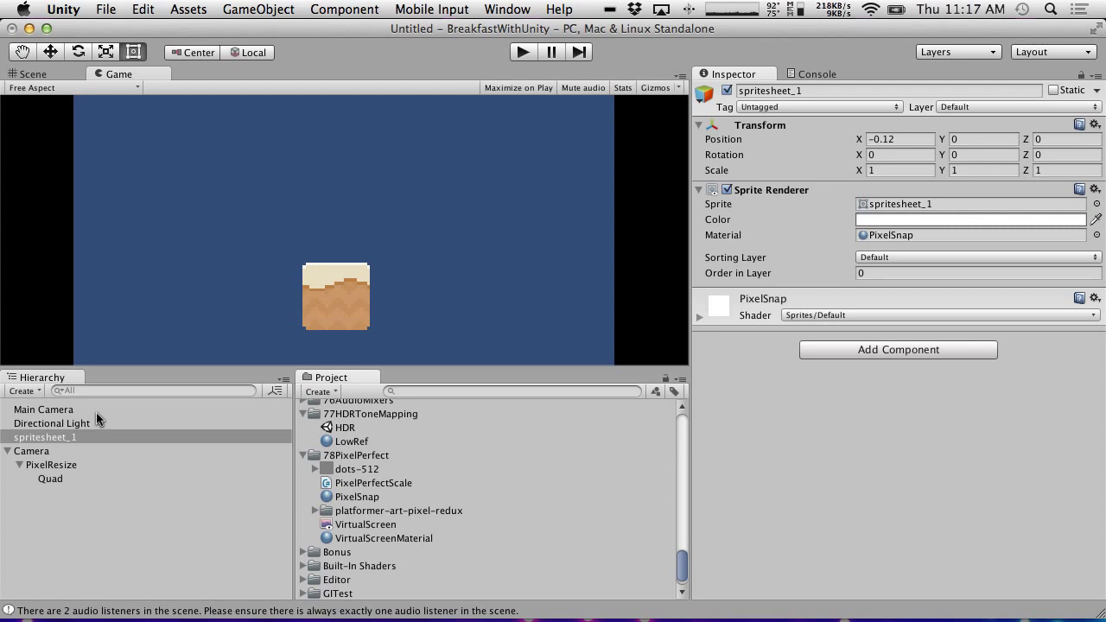
{"action": "left_click", "coordinate": [522, 51]}
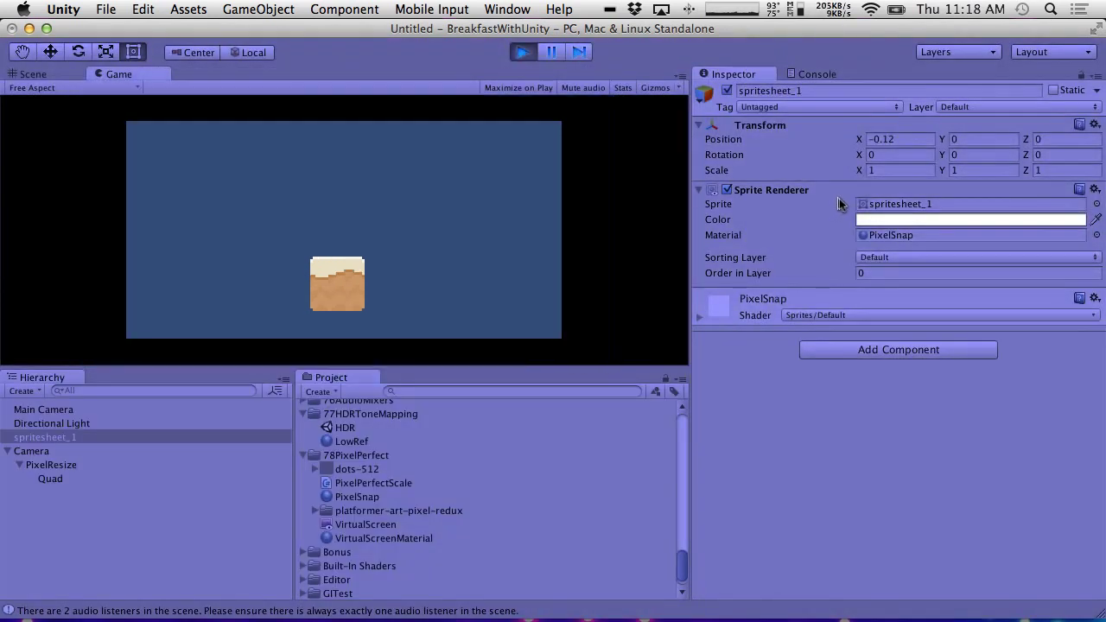
{"action": "mouse_move", "coordinate": [860, 141]}
{"action": "left_mouse_down"}
{"action": "mouse_move", "coordinate": [924, 138]}
{"action": "mouse_move", "coordinate": [809, 157]}
{"action": "mouse_move", "coordinate": [873, 163]}
{"action": "mouse_move", "coordinate": [850, 156]}
{"action": "left_mouse_up"}
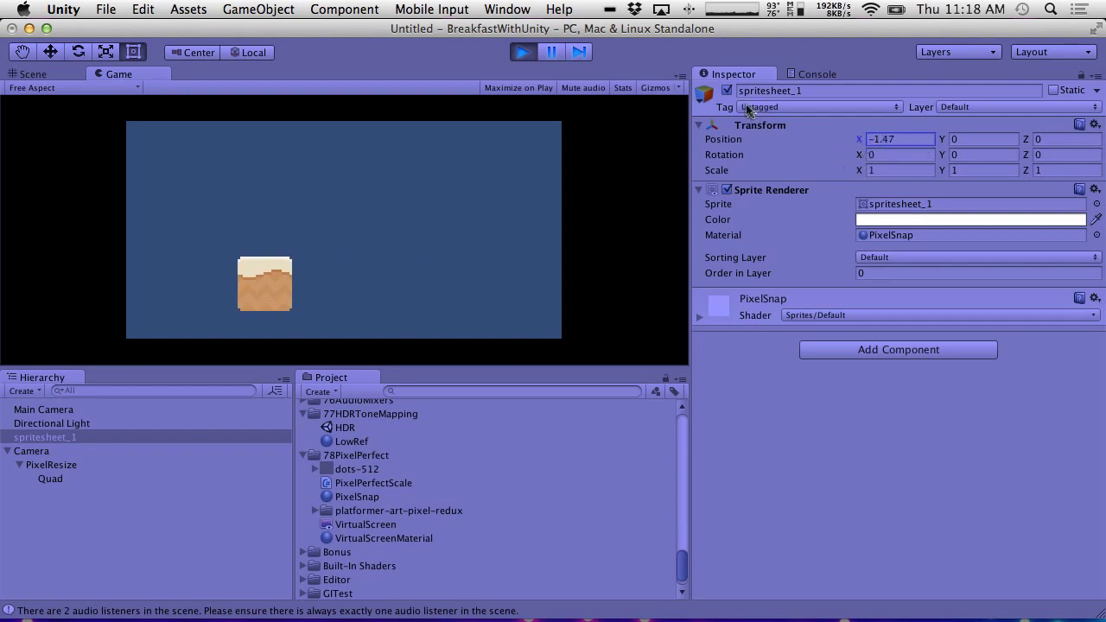
{"action": "left_click", "coordinate": [523, 51]}
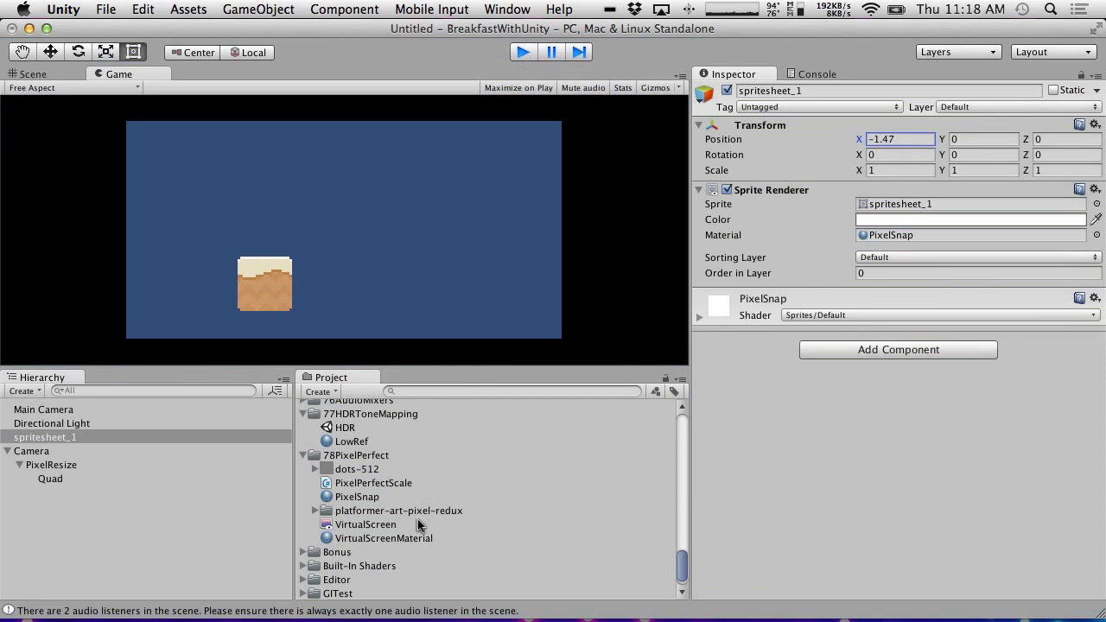
Add the dots-512 sprite to the scene and preview its pattern briefly in play mode.
{"action": "left_click_drag", "start_coordinate": [357, 469], "coordinate": [120, 523]}
{"action": "left_click", "coordinate": [521, 53]}
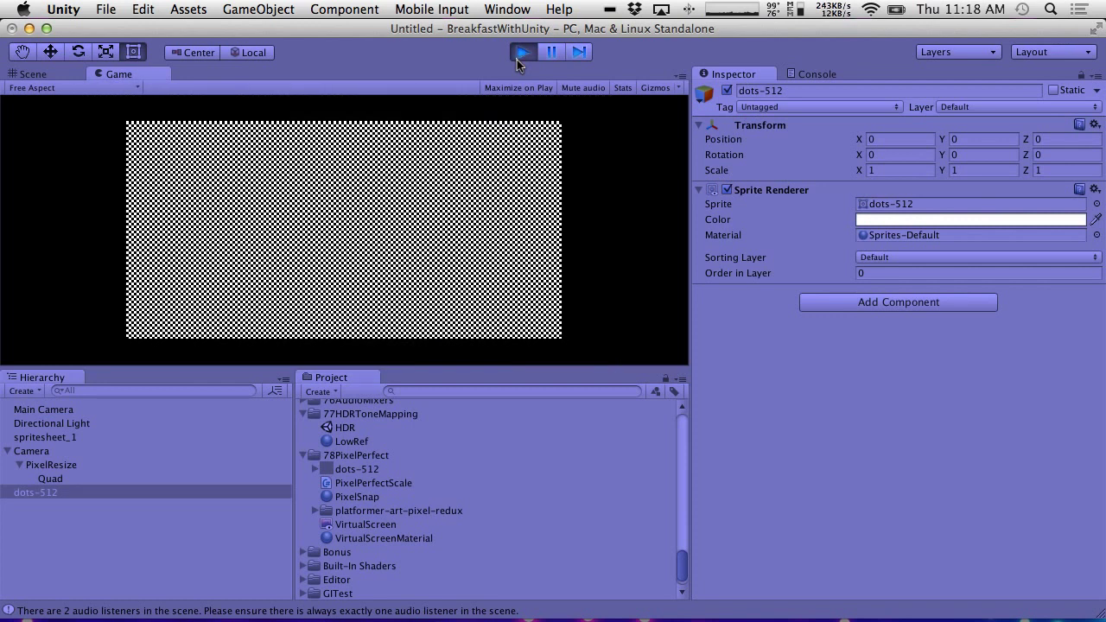
{"action": "left_click", "coordinate": [517, 57]}
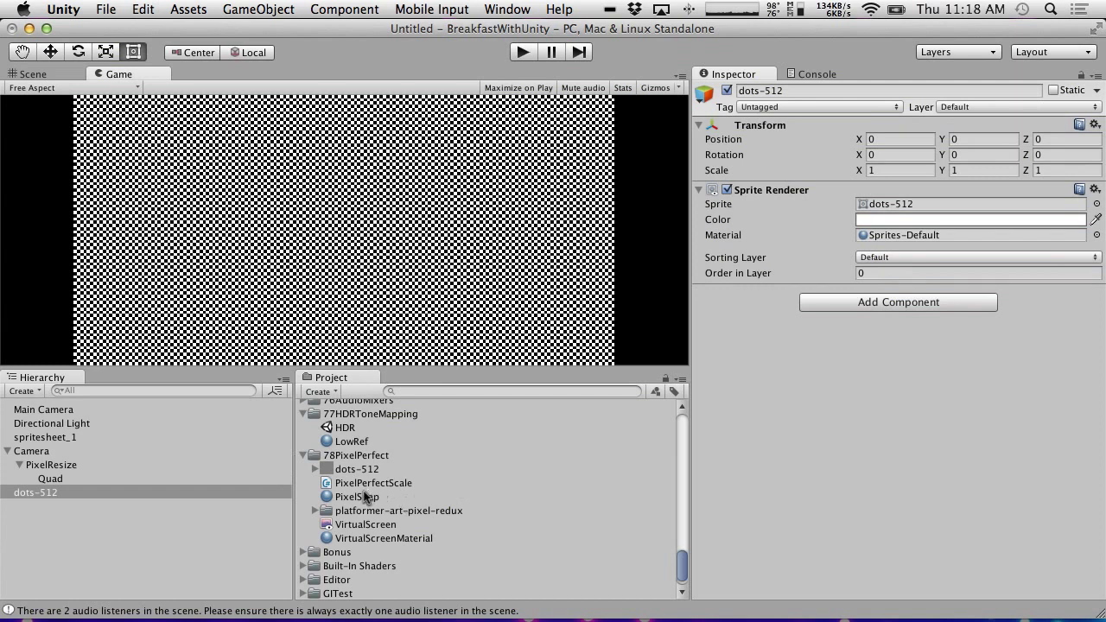
Compare dots-512 with Sprites-Default and PixelSnap by undoing the material assignment and reapplying PixelSnap during a play test.
{"action": "left_click_drag", "start_coordinate": [363, 498], "coordinate": [128, 492]}
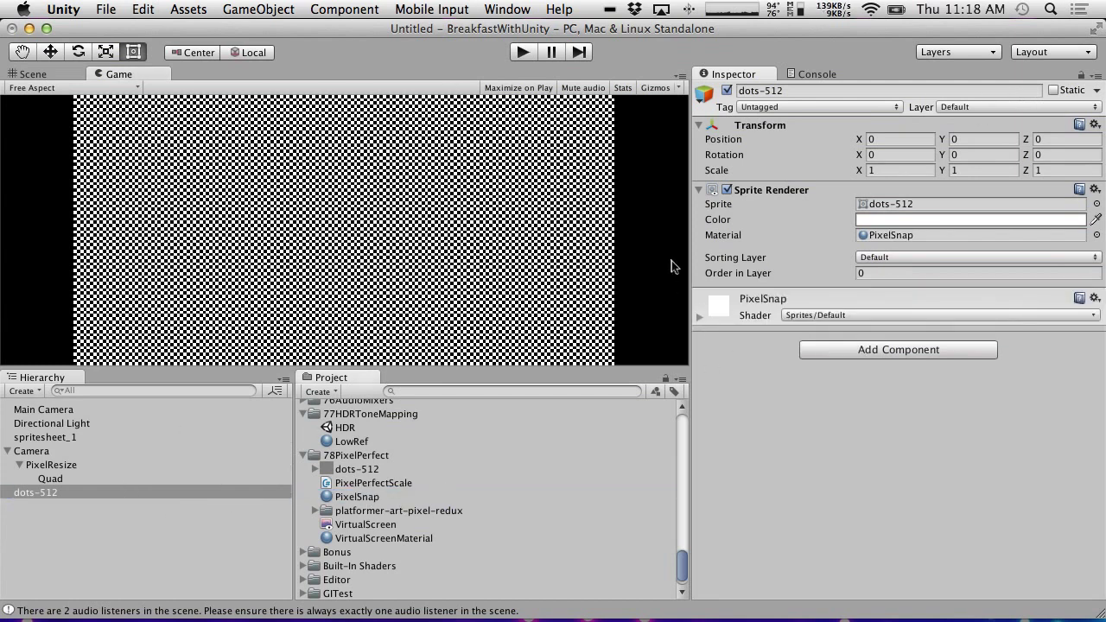
{"action": "key", "text": "super+z"}
{"action": "left_click", "coordinate": [522, 52]}
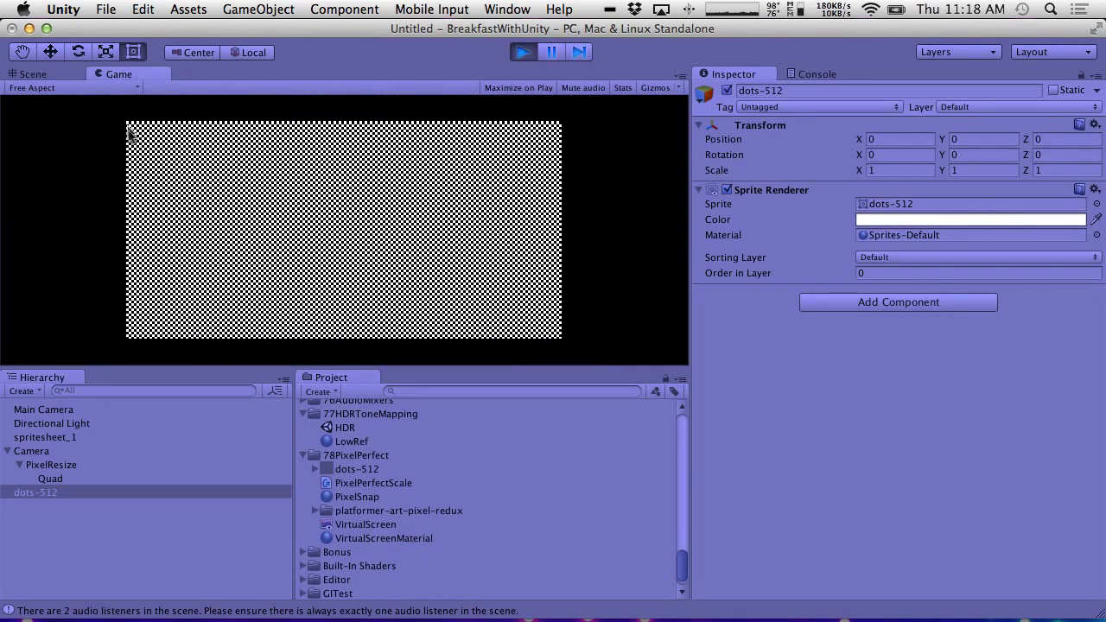
{"action": "left_click_drag", "start_coordinate": [360, 499], "coordinate": [185, 489]}
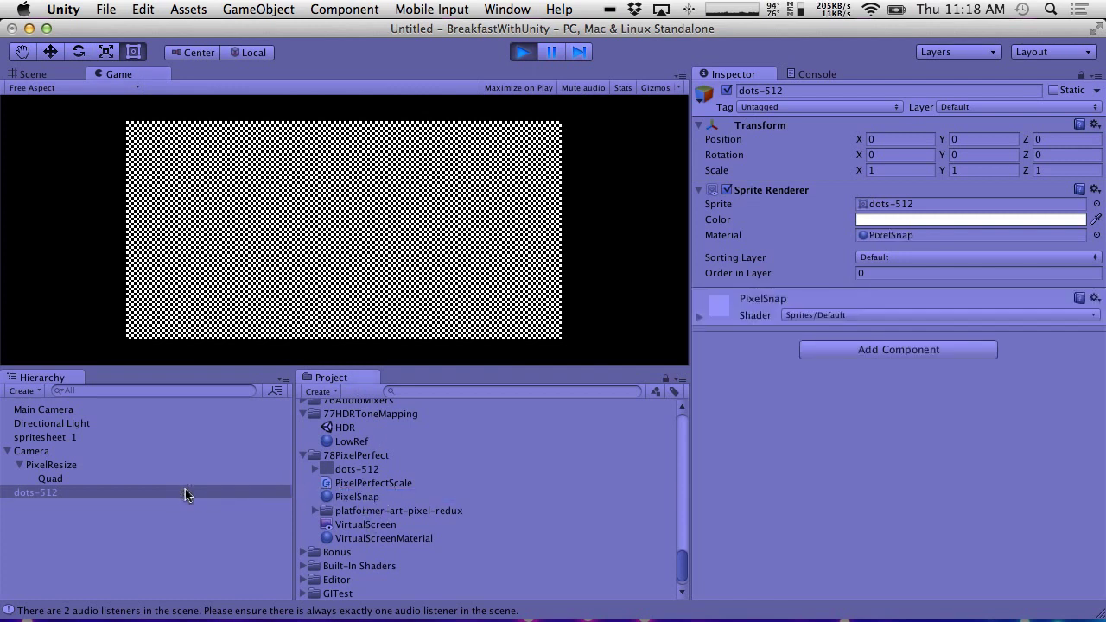
{"action": "left_click", "coordinate": [698, 316]}
{"action": "left_click", "coordinate": [698, 317]}
{"action": "left_click", "coordinate": [521, 52]}
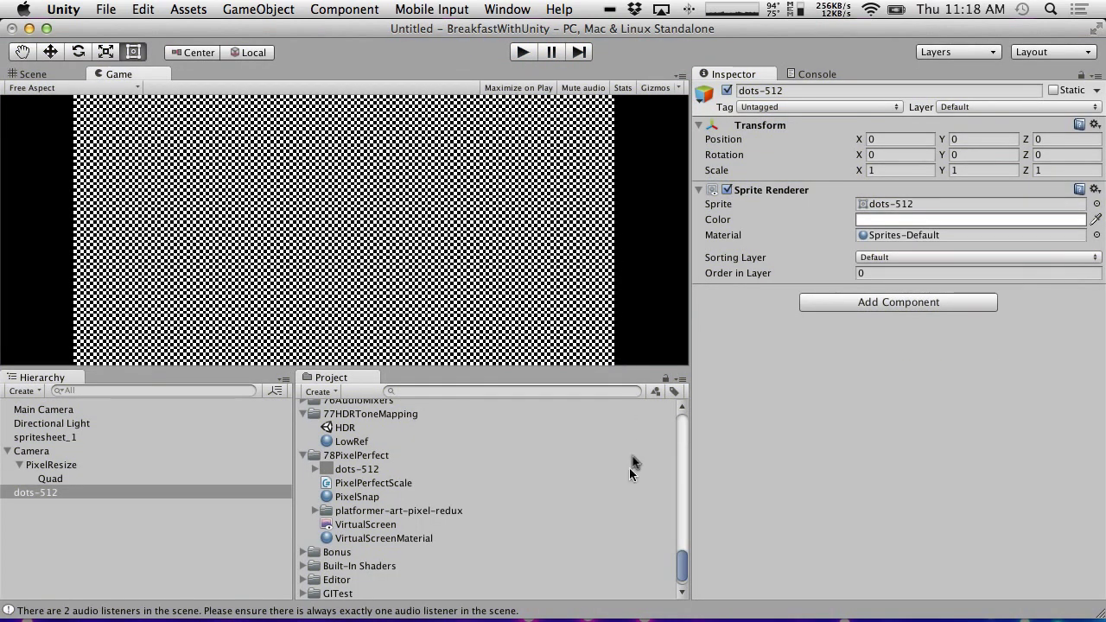
Widen the Game view, assign the PixelSnap material to the dots-512 Sprite Renderer, and run the game.
{"action": "left_click_drag", "start_coordinate": [685, 281], "coordinate": [740, 282]}
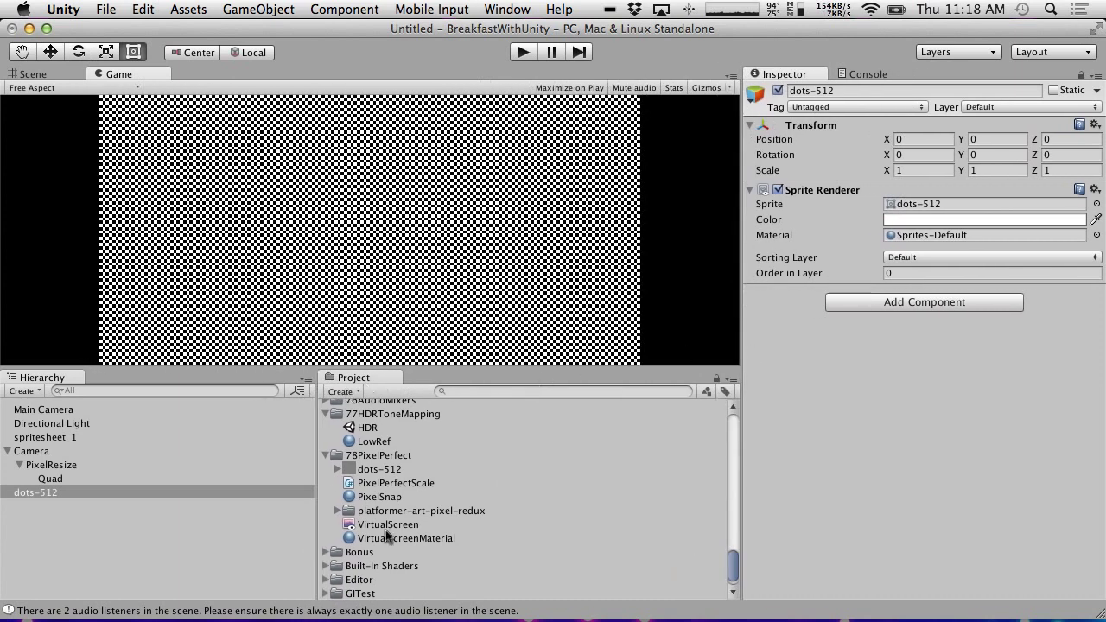
{"action": "left_click_drag", "start_coordinate": [379, 496], "coordinate": [903, 235]}
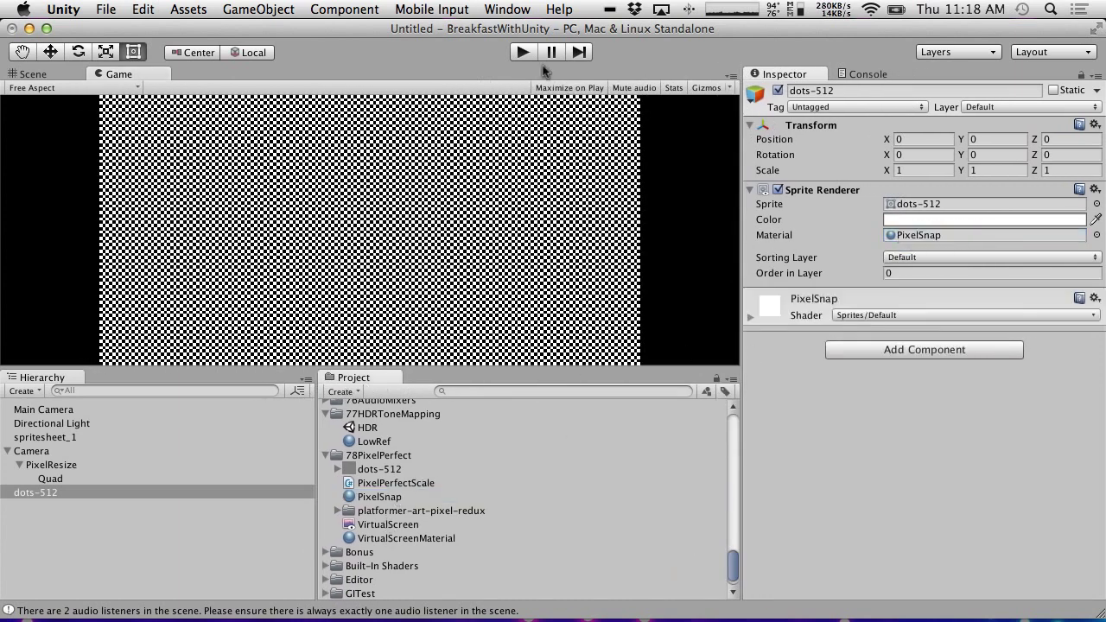
{"action": "left_click", "coordinate": [523, 53]}
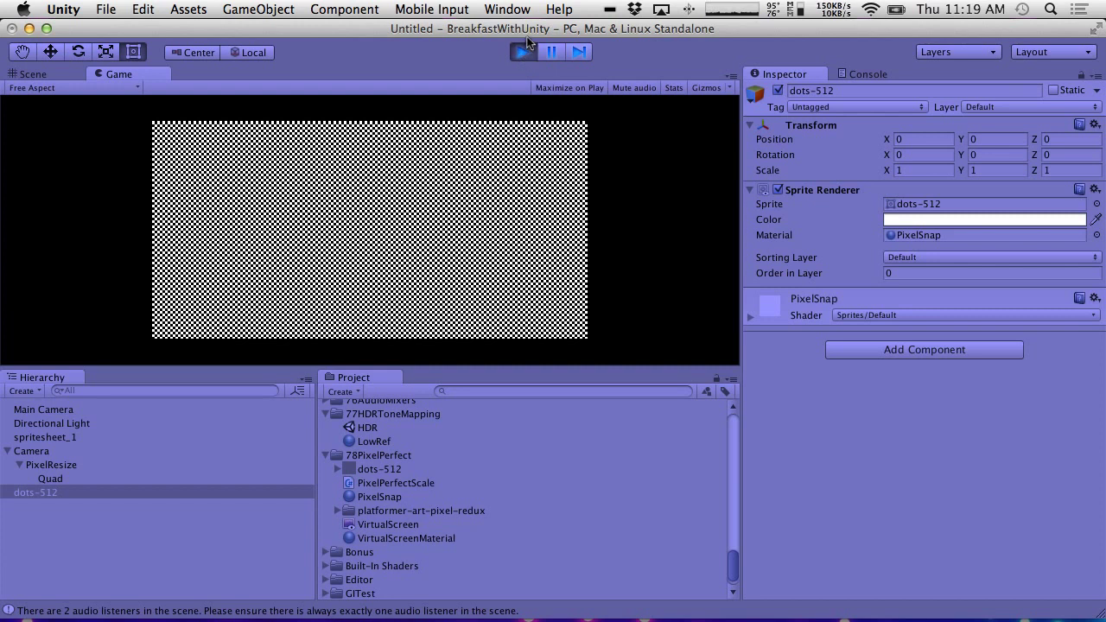
Compare the running dots pattern in the maximized and normal-size Game view, and stop the game.
{"action": "left_click", "coordinate": [515, 53]}
{"action": "key", "text": "shift+space"}
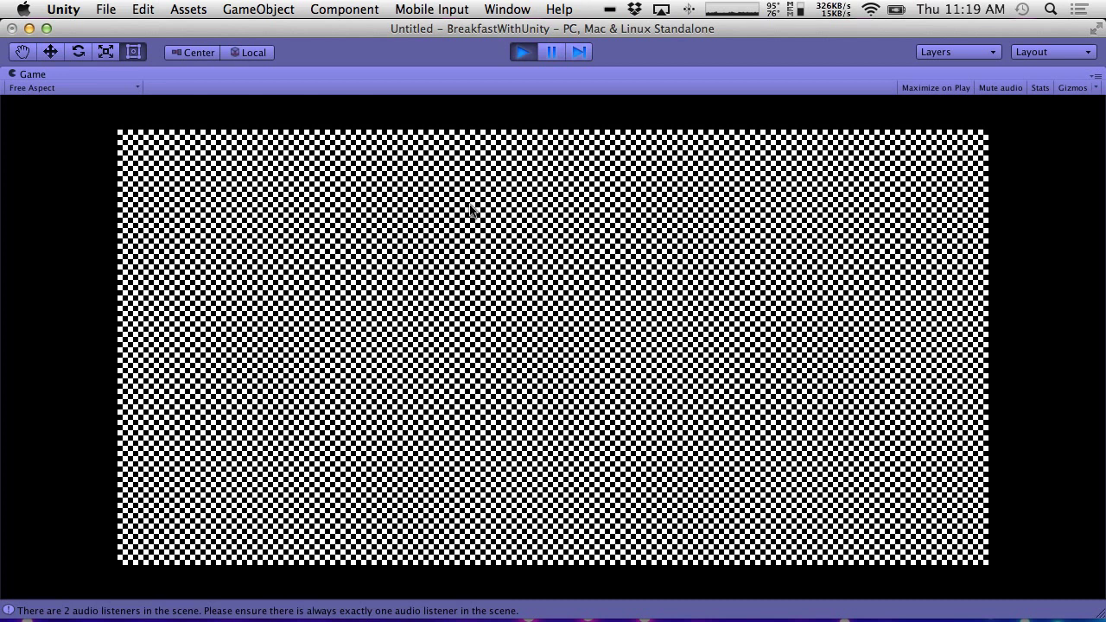
{"action": "key", "text": "shift+space"}
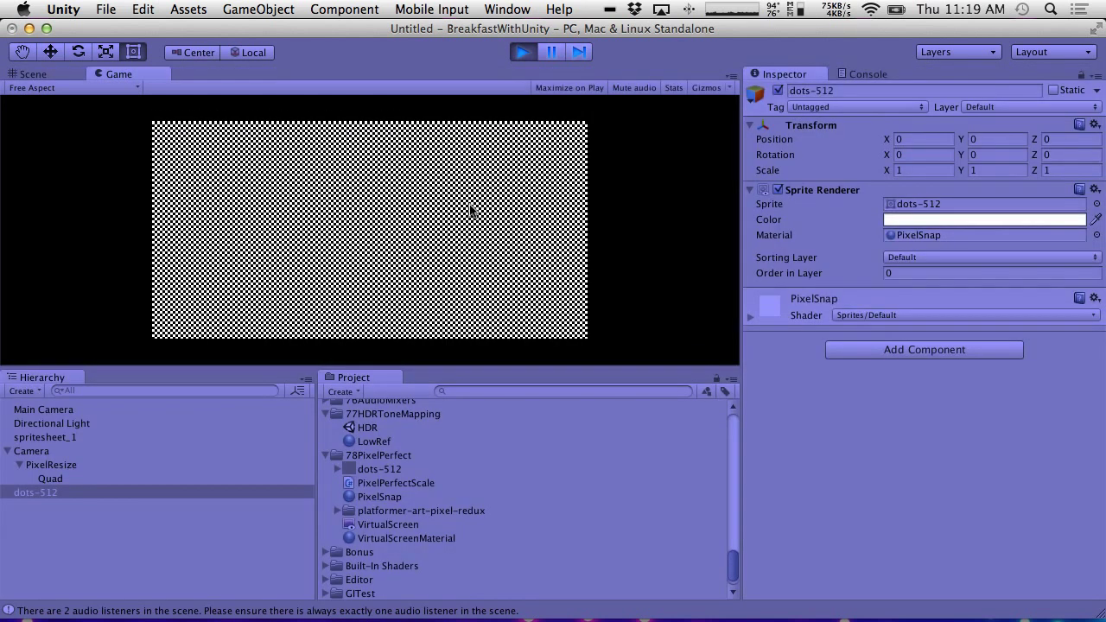
{"action": "key", "text": "shift+space"}
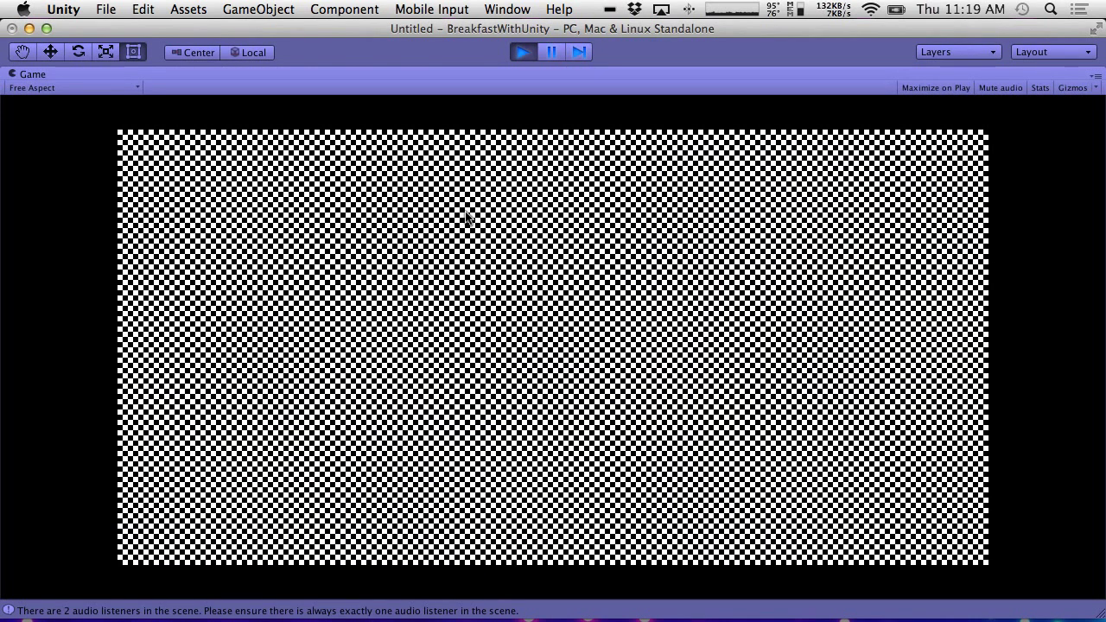
{"action": "key", "text": "shift+space"}
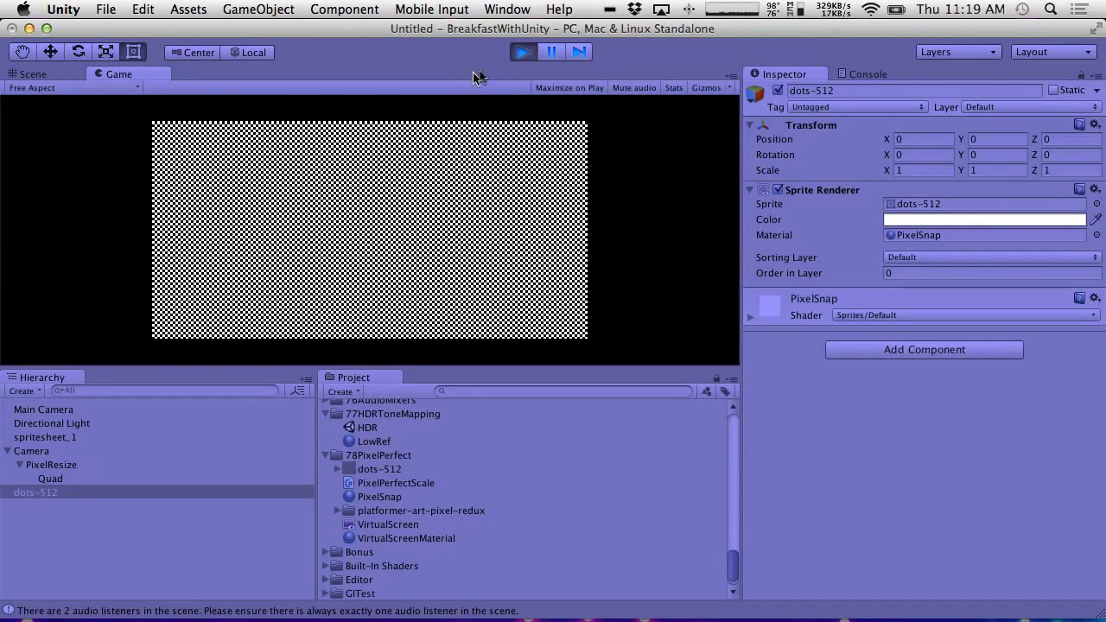
{"action": "left_click", "coordinate": [520, 53]}
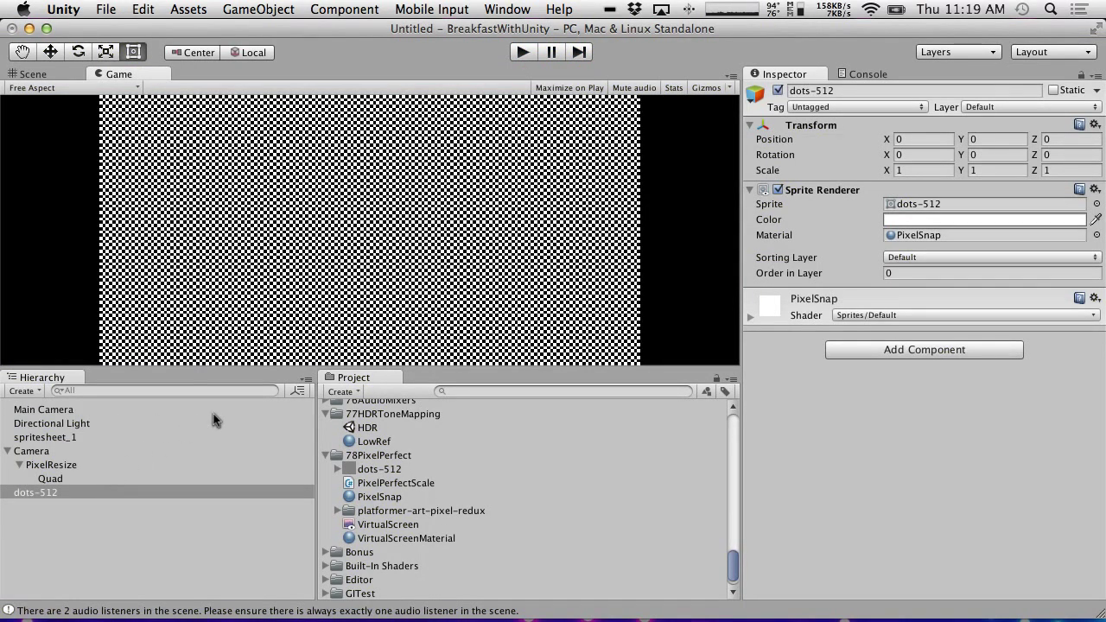
Review the components of PixelResize, its child Quad and the parent Camera.
{"action": "left_click", "coordinate": [73, 466]}
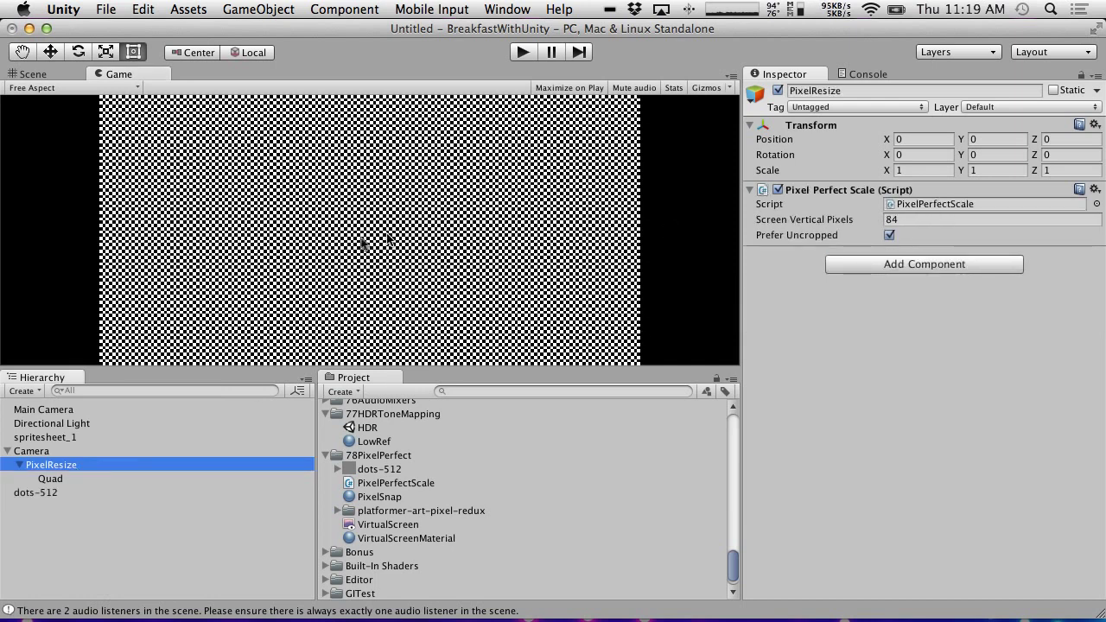
{"action": "left_click", "coordinate": [72, 479]}
{"action": "left_click", "coordinate": [66, 465]}
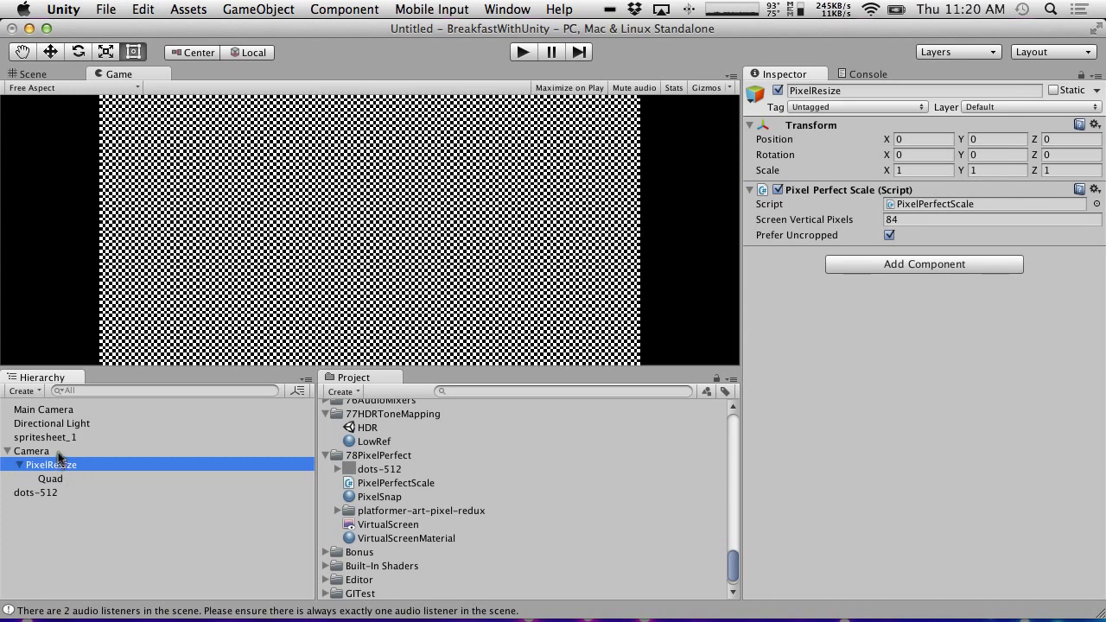
{"action": "left_click", "coordinate": [58, 452]}
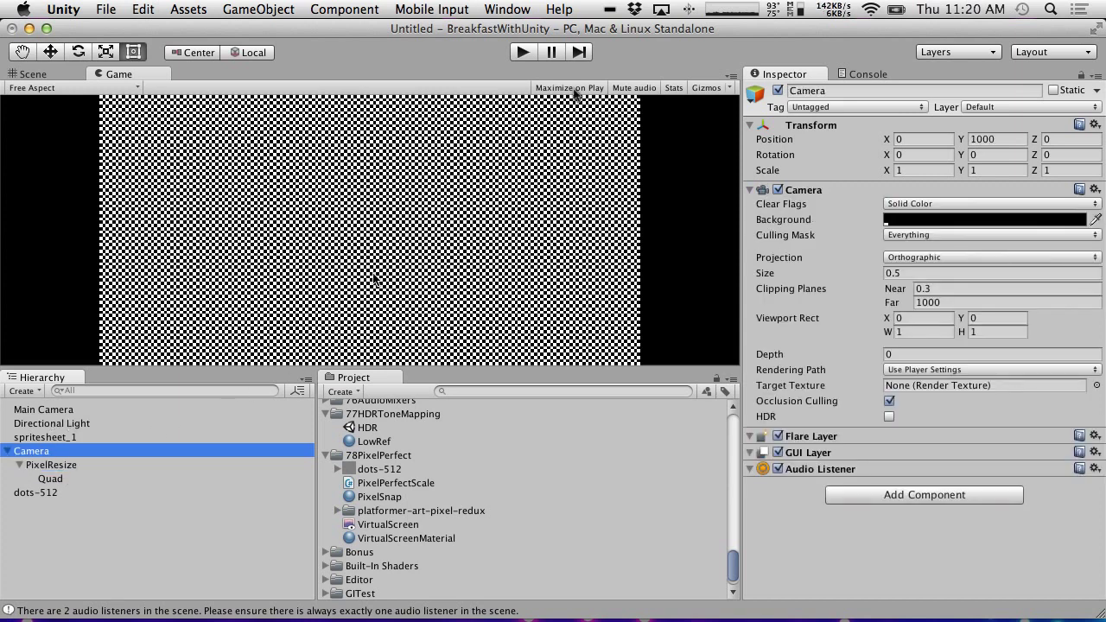
Run the game, restore the normal layout, and turn off Prefer Uncropped on PixelResize.
{"action": "left_click", "coordinate": [524, 52]}
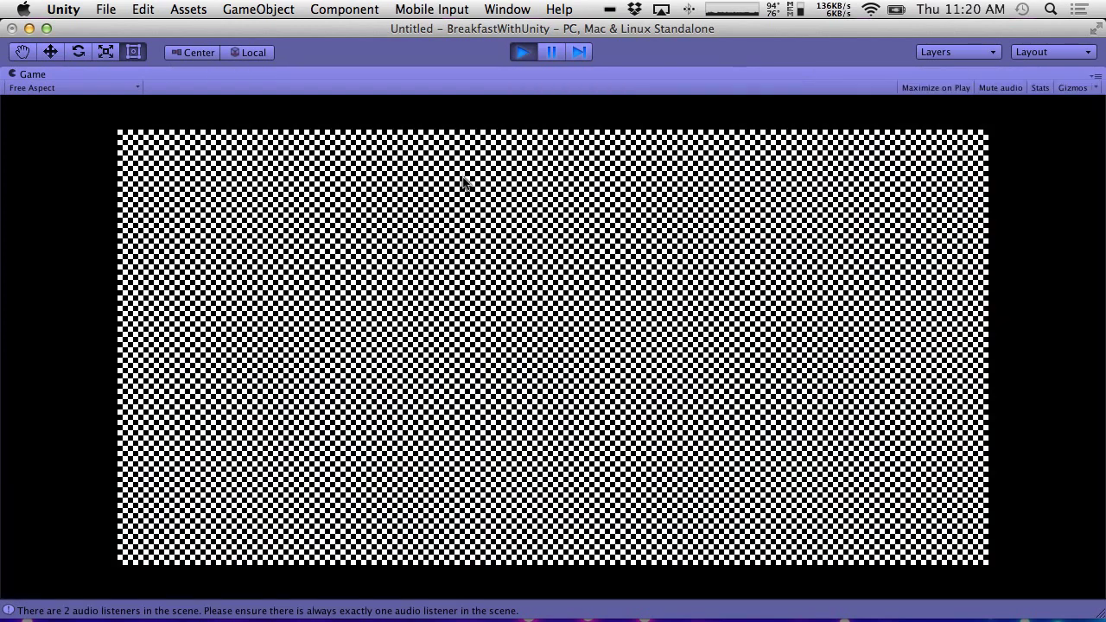
{"action": "key", "text": "shift+space"}
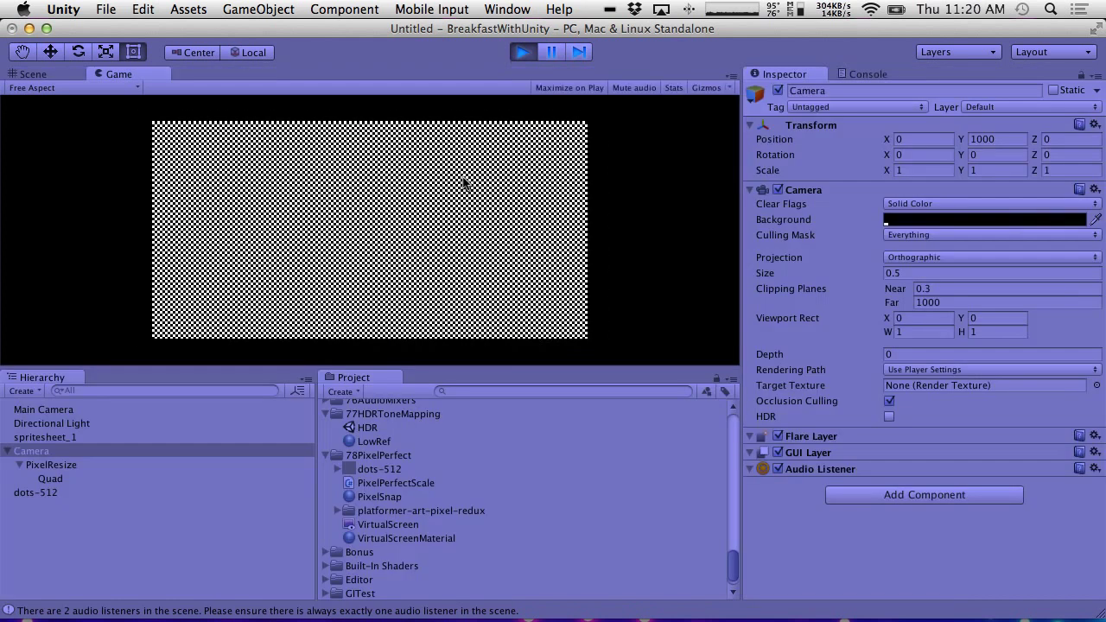
{"action": "left_click", "coordinate": [55, 467]}
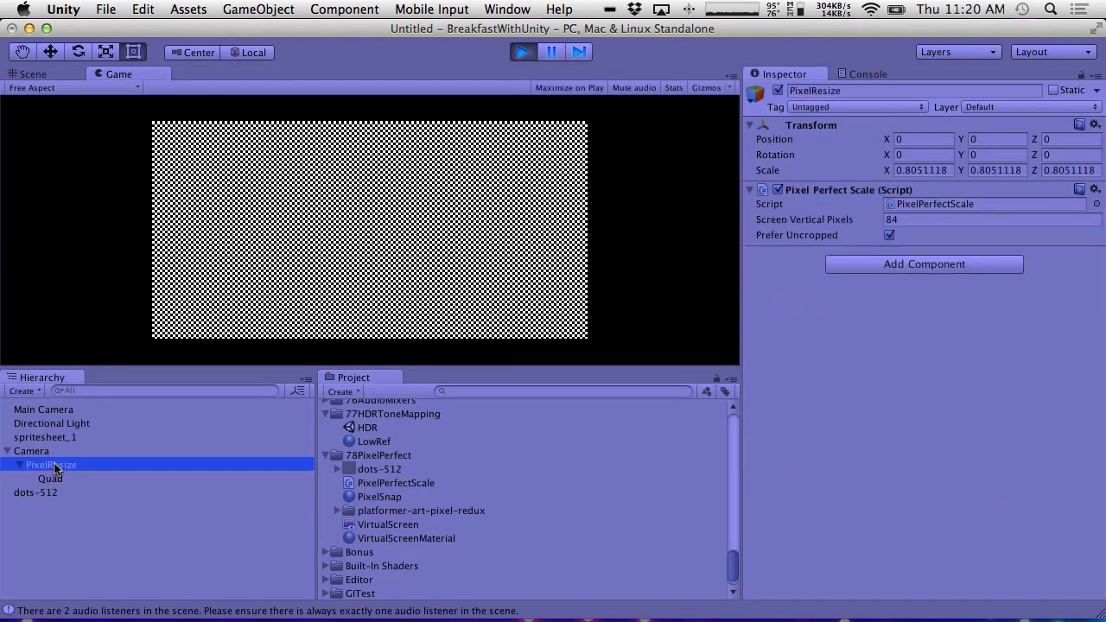
{"action": "left_click", "coordinate": [889, 235]}
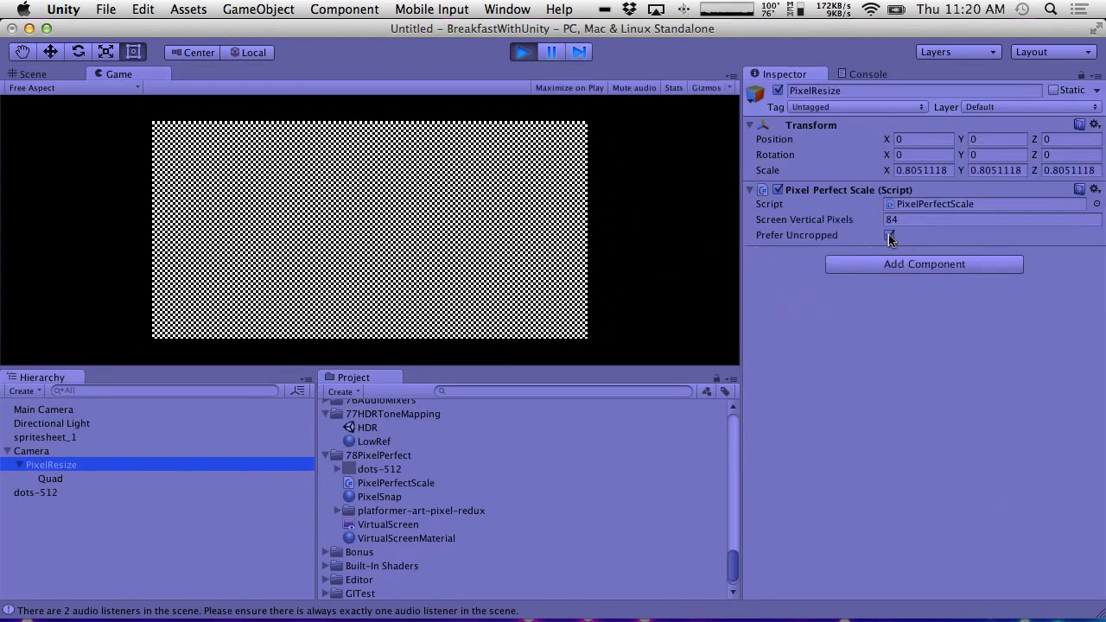
{"action": "left_click", "coordinate": [889, 235]}
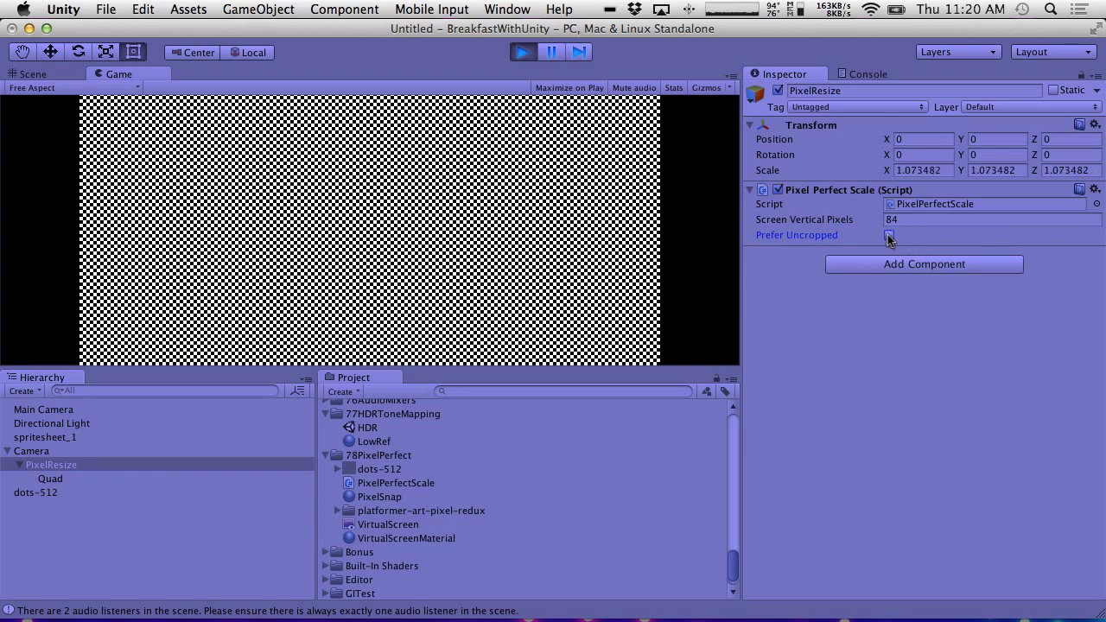
Maximize the running Game view and set its aspect ratio to 16:10.
{"action": "key", "text": "shift+space"}
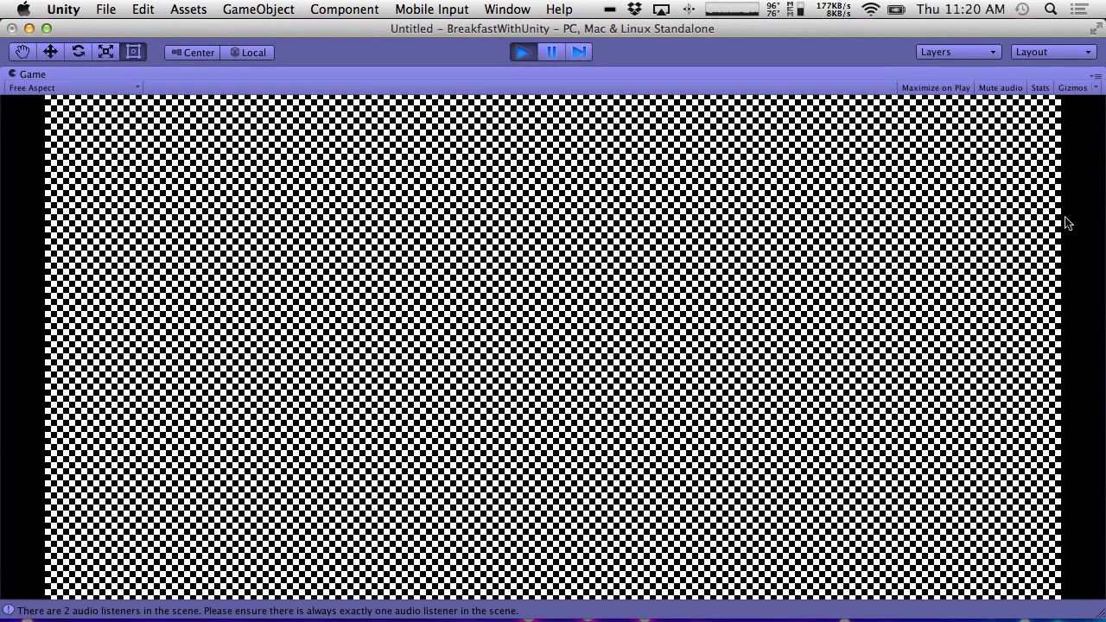
{"action": "left_click", "coordinate": [55, 90]}
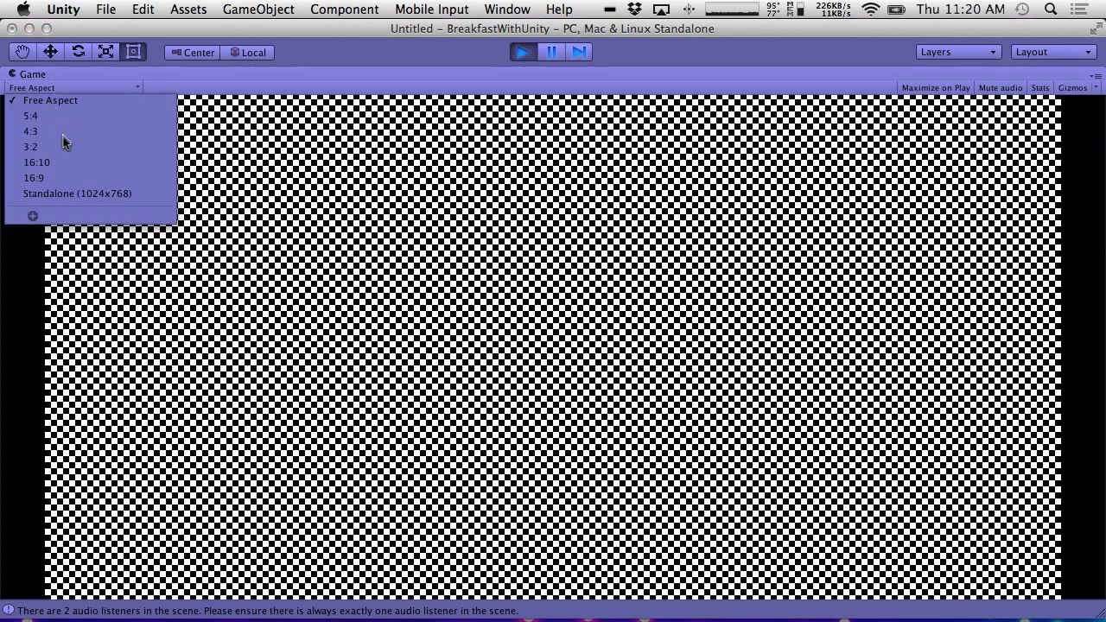
{"action": "left_click", "coordinate": [49, 164]}
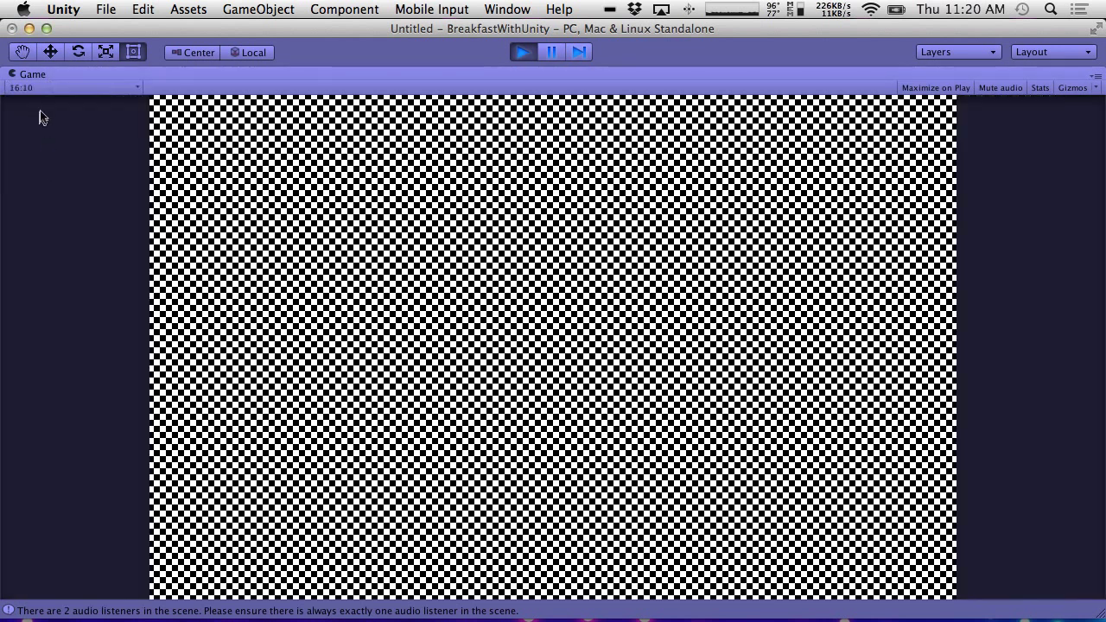
Set the maximized Game view's aspect ratio to 16:9.
{"action": "left_click", "coordinate": [61, 87]}
{"action": "left_click", "coordinate": [52, 178]}
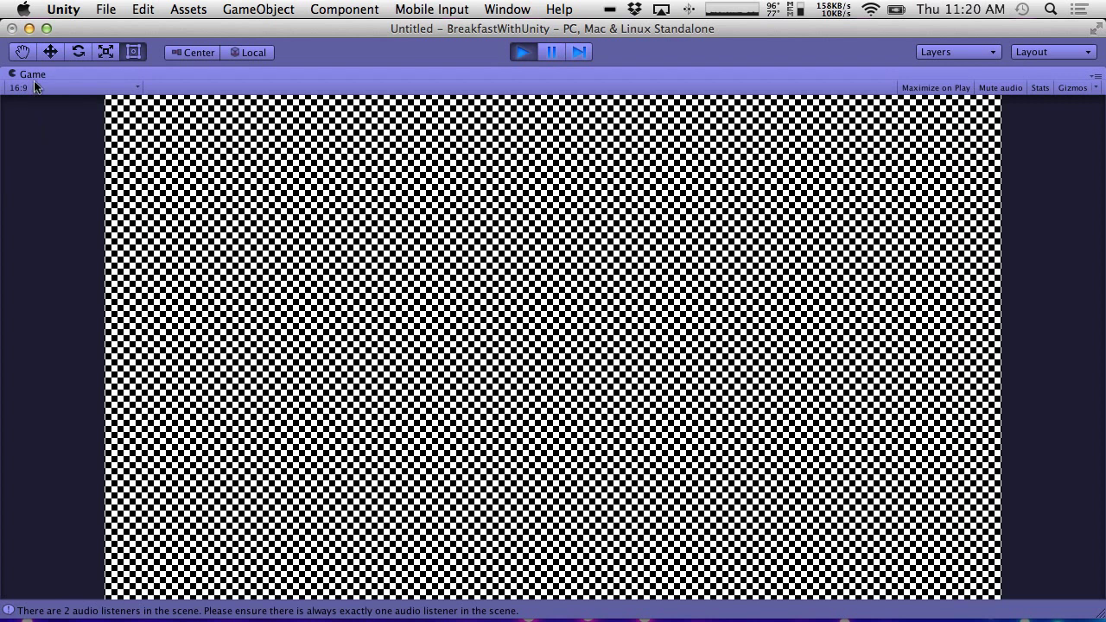
{"action": "left_click", "coordinate": [39, 88]}
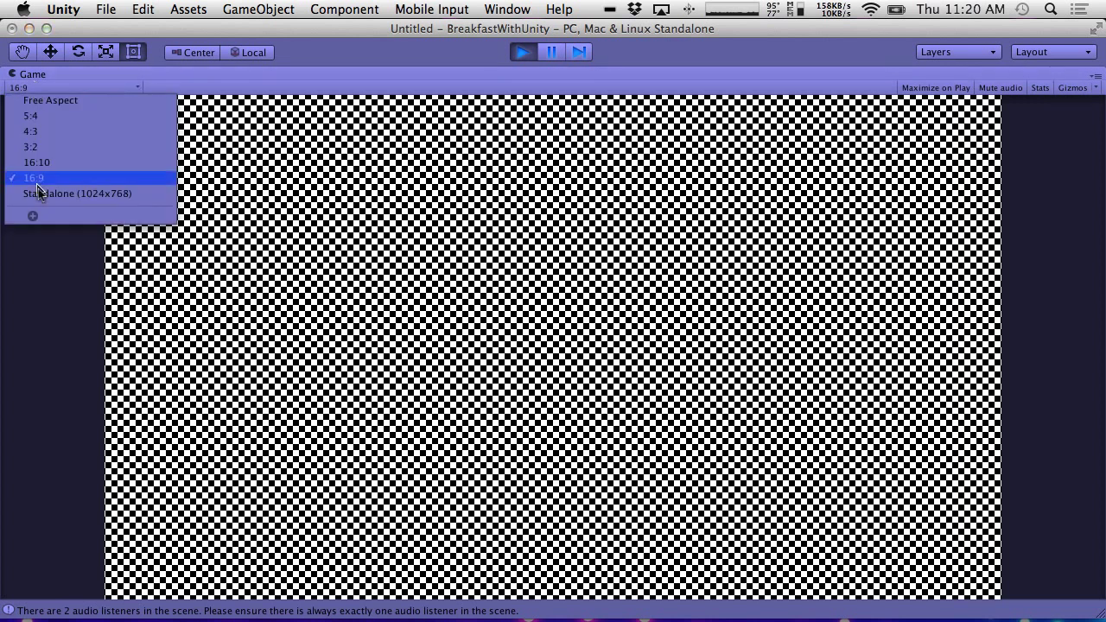
{"action": "left_click", "coordinate": [125, 305]}
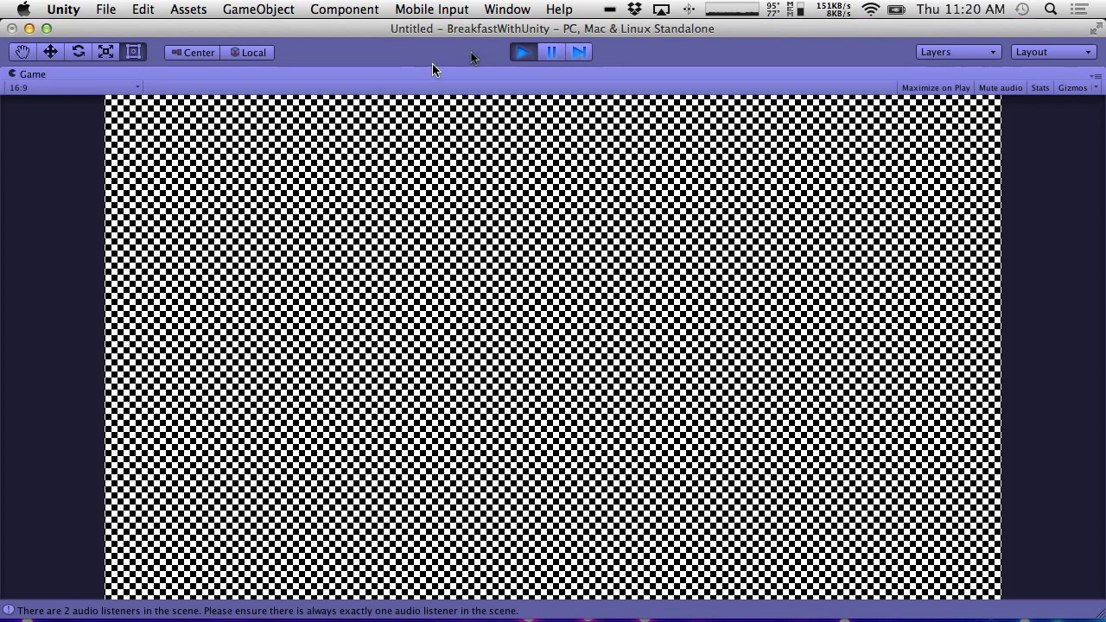
Stop the game and review the dots-512 object's components and its texture import settings.
{"action": "left_click", "coordinate": [523, 52]}
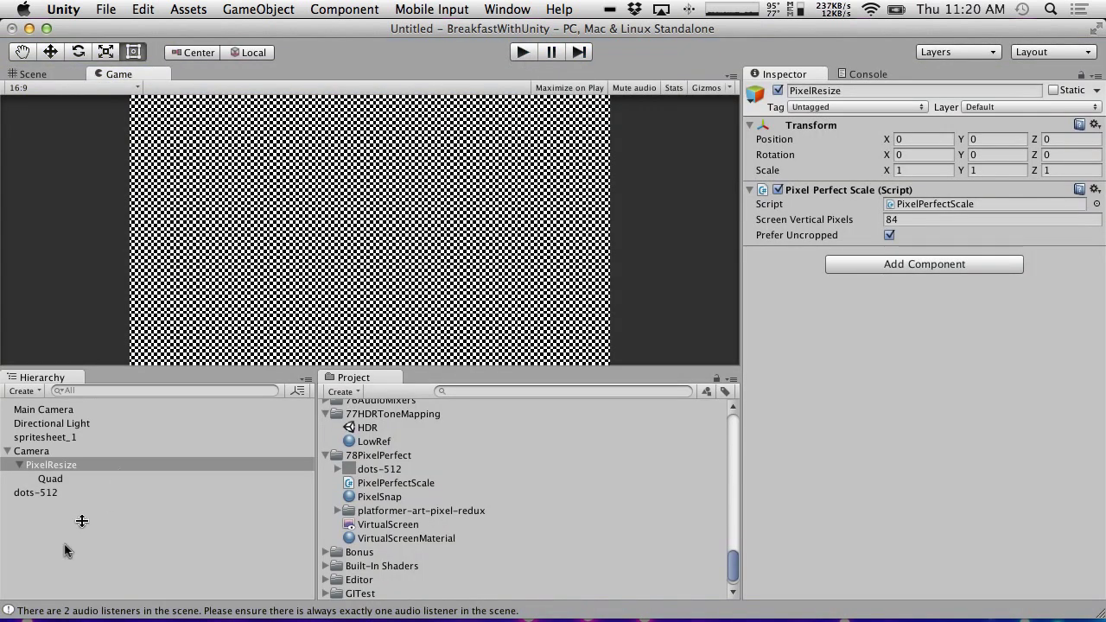
{"action": "left_click", "coordinate": [71, 492]}
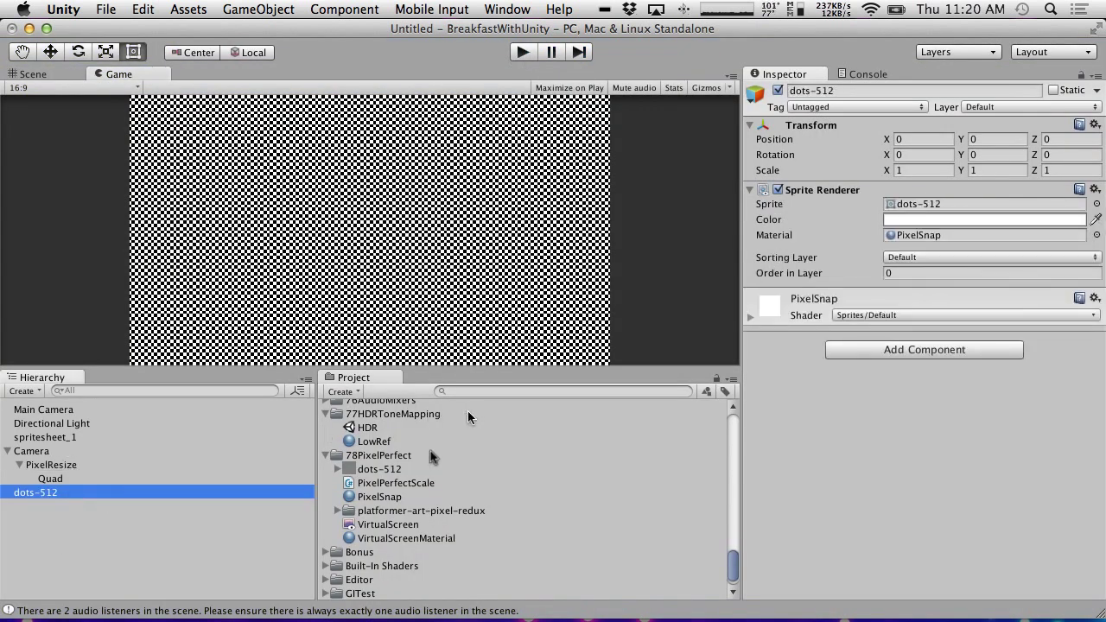
{"action": "left_click", "coordinate": [378, 470]}
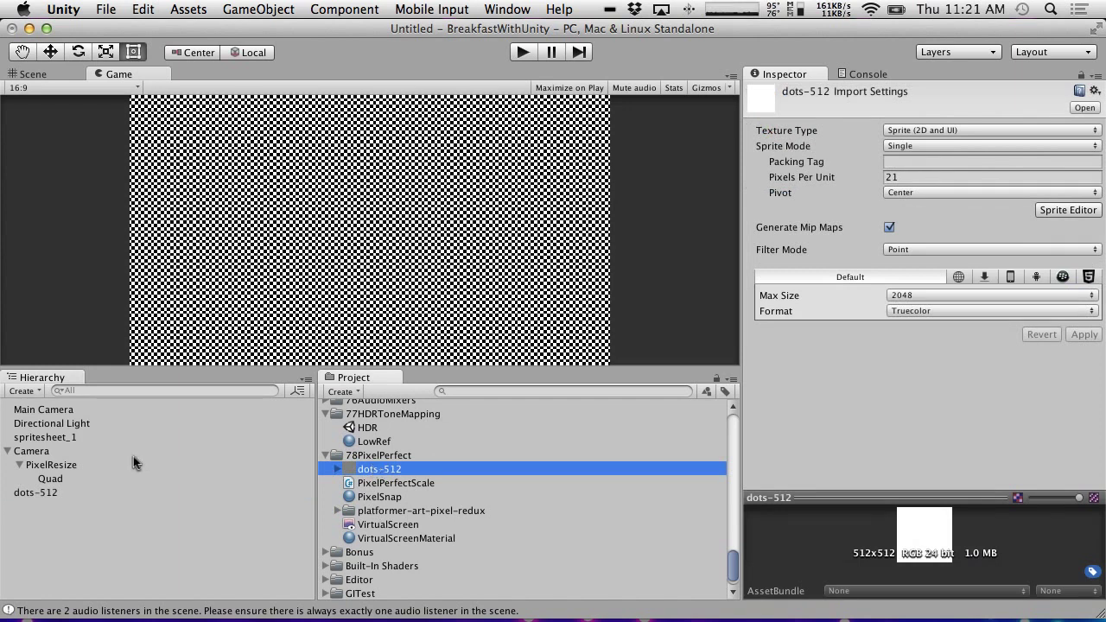
Run the game and delete the dots-512 object from the scene.
{"action": "left_click", "coordinate": [519, 56]}
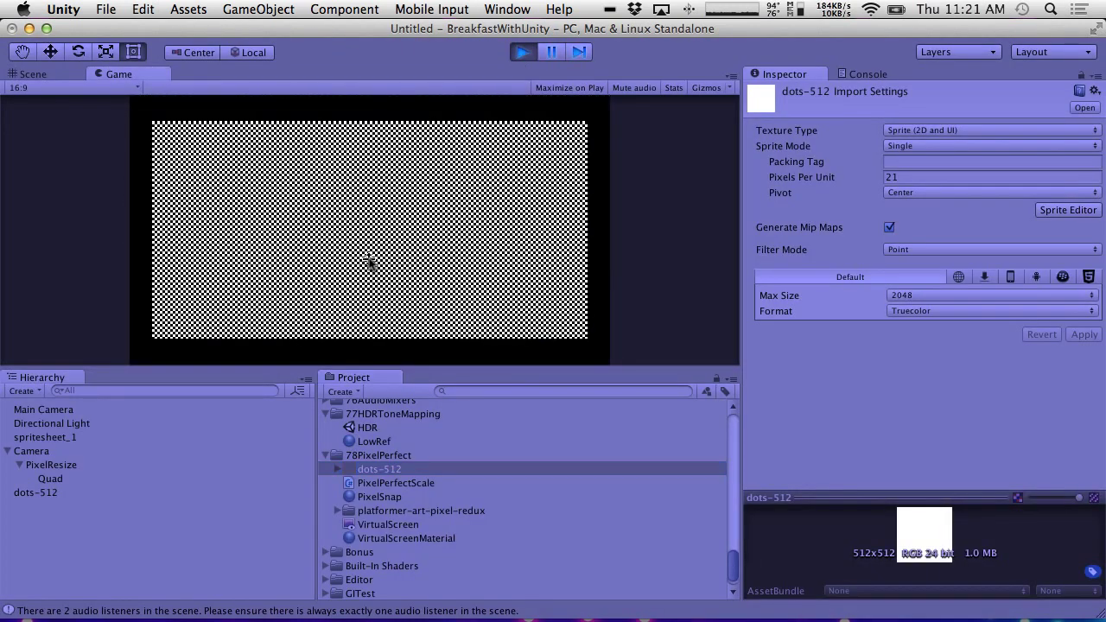
{"action": "left_click", "coordinate": [51, 465]}
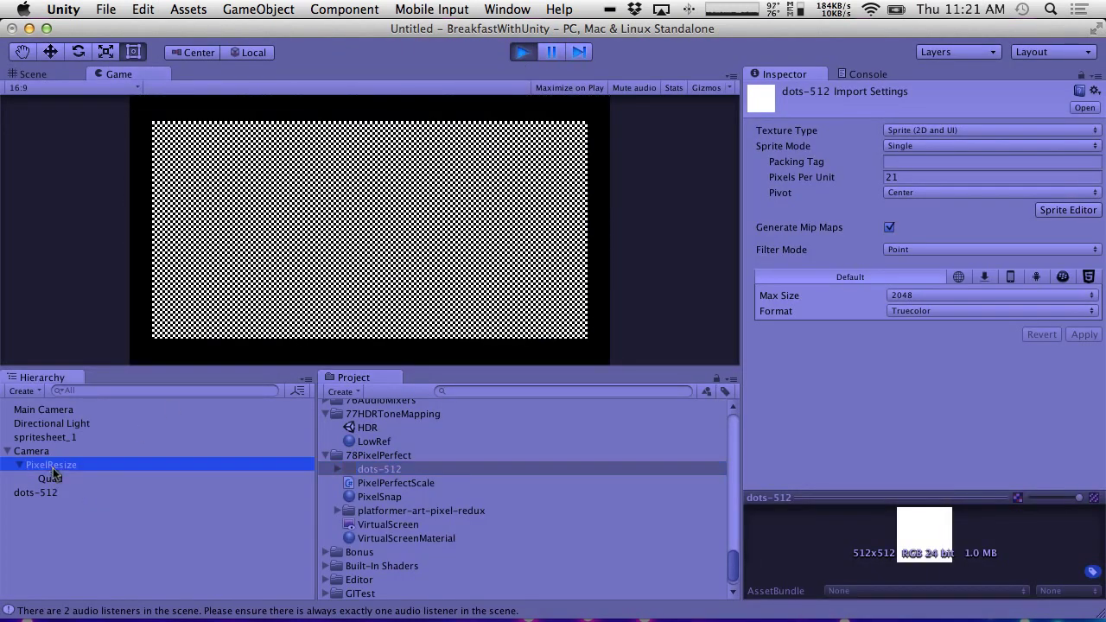
{"action": "left_click", "coordinate": [47, 491]}
{"action": "right_click", "coordinate": [46, 491]}
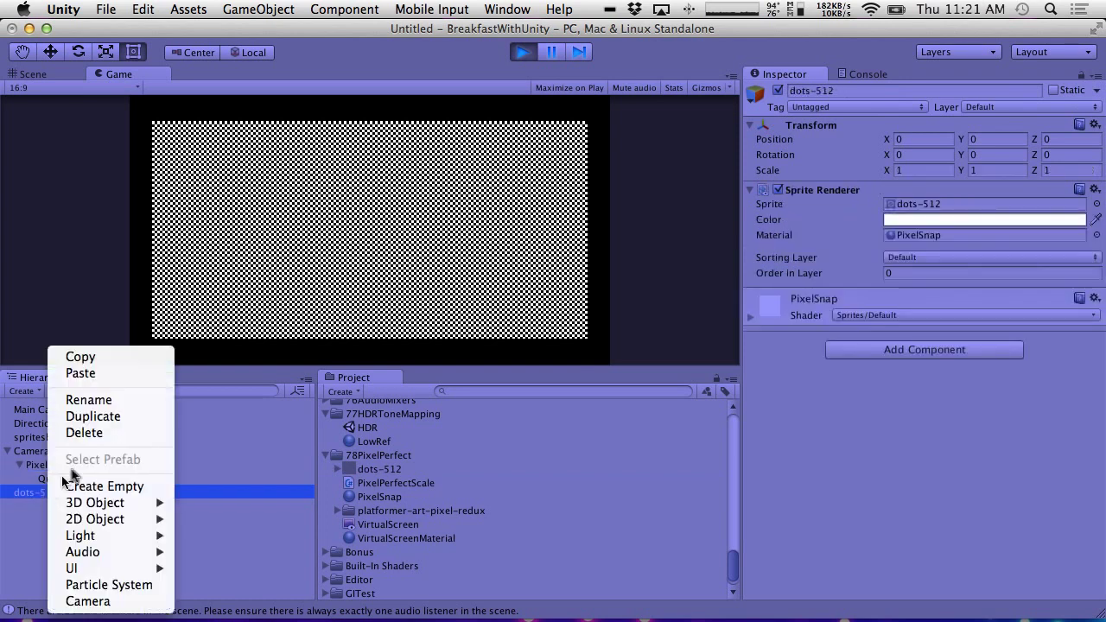
{"action": "left_click", "coordinate": [91, 435]}
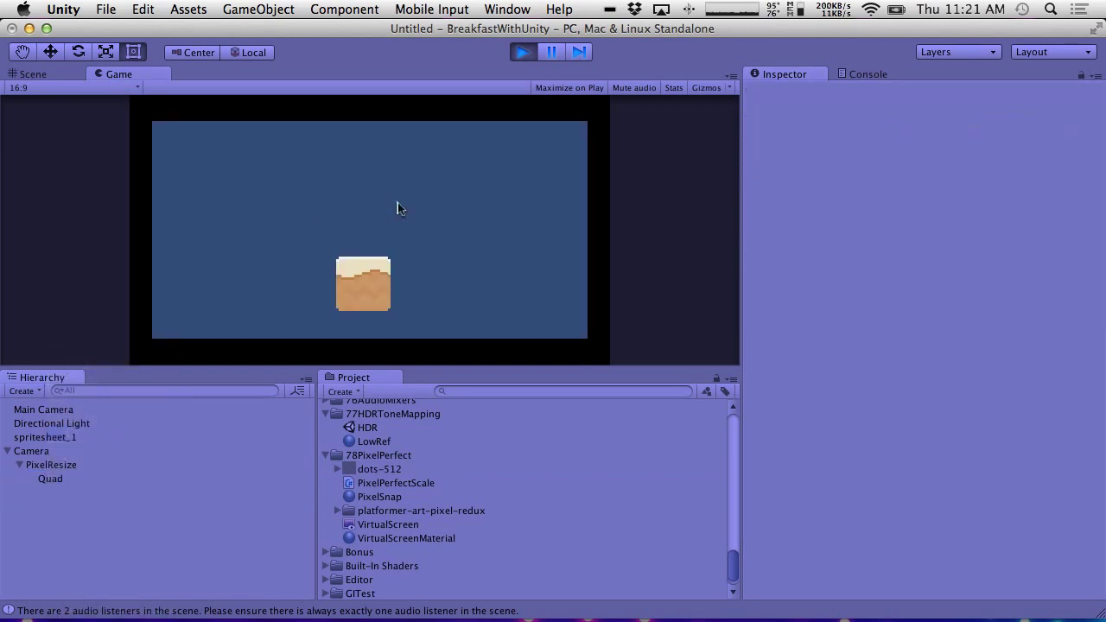
Check the ground tile in the maximized Game view, and restore the layout with a wider Inspector.
{"action": "key", "text": "shift+space"}
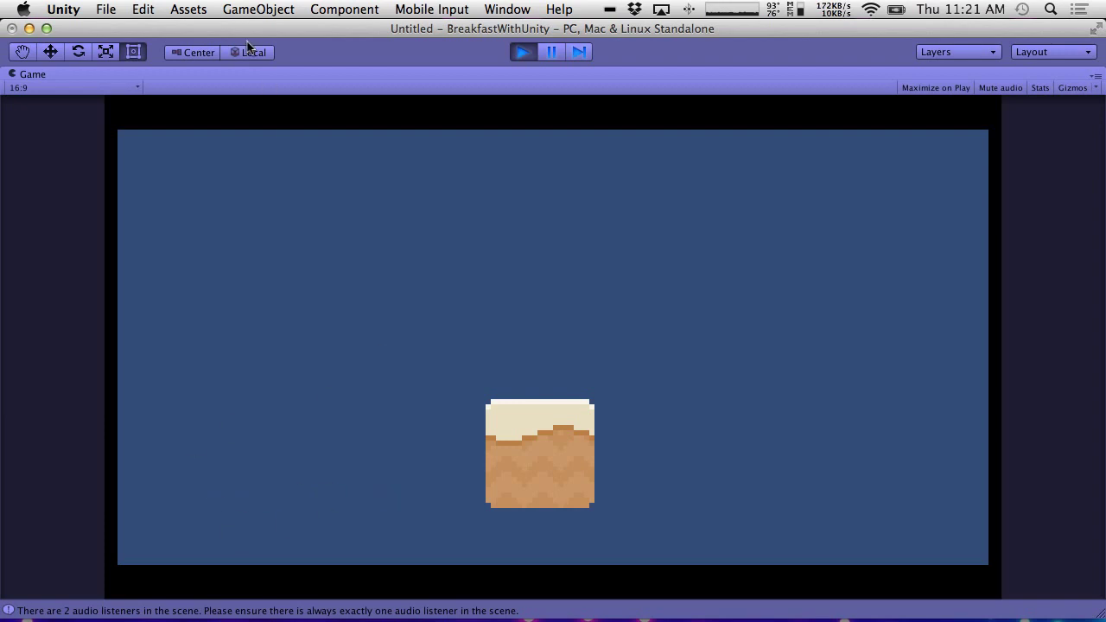
{"action": "key", "text": "shift+space"}
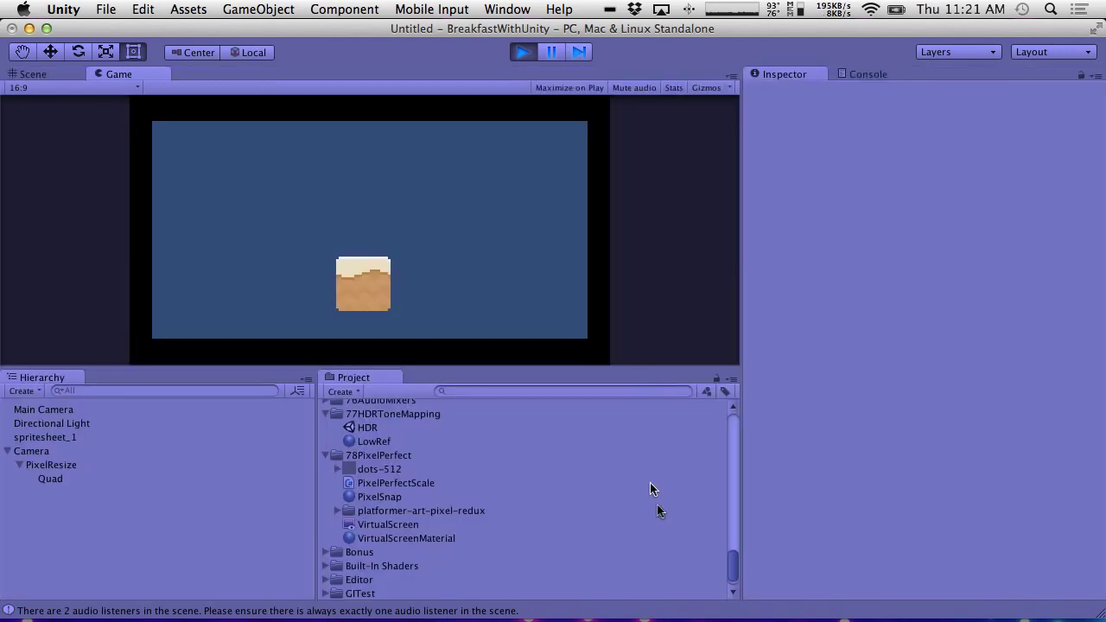
{"action": "left_click_drag", "start_coordinate": [738, 292], "coordinate": [660, 292]}
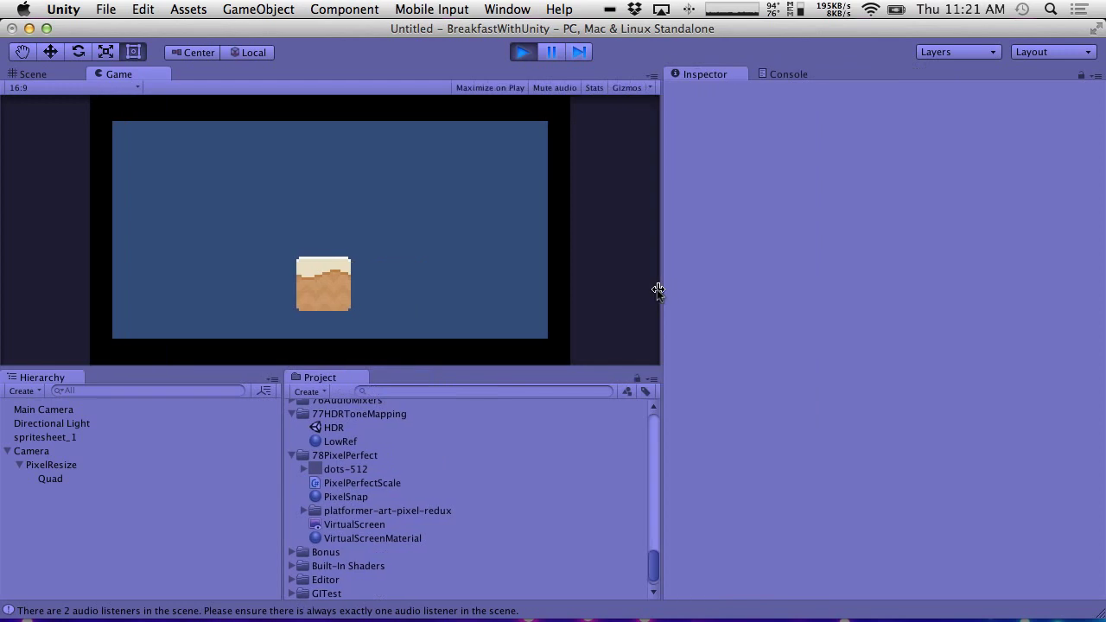
Move the spritesheet_1 tile sideways to an X position of -1.73 while the game runs.
{"action": "left_click", "coordinate": [49, 467]}
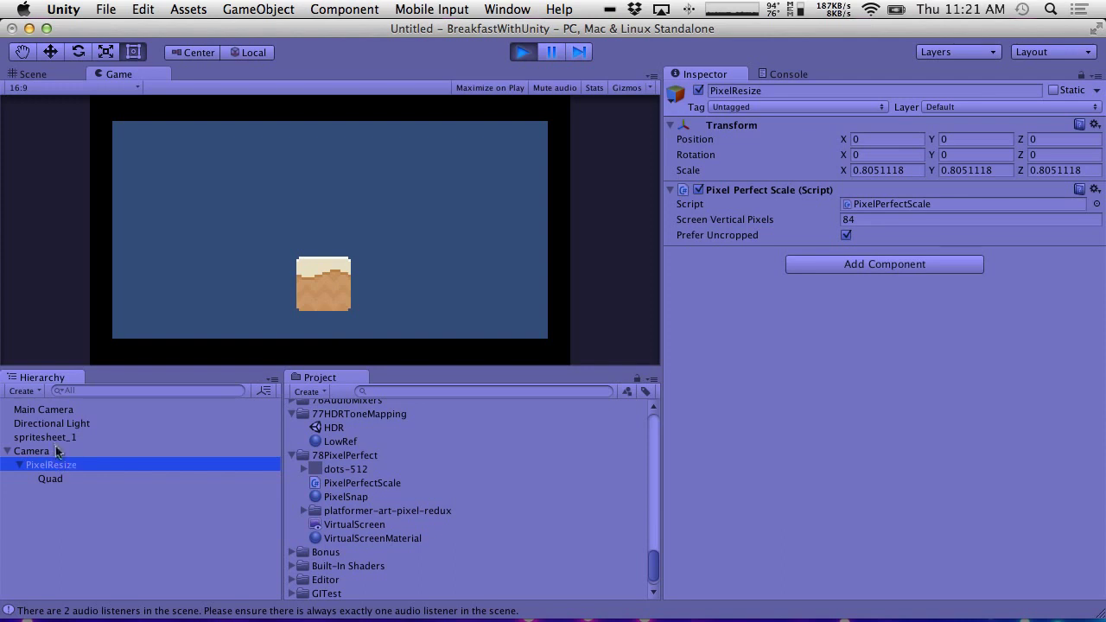
{"action": "left_click", "coordinate": [57, 437]}
{"action": "mouse_move", "coordinate": [837, 141]}
{"action": "left_mouse_down"}
{"action": "mouse_move", "coordinate": [910, 144]}
{"action": "mouse_move", "coordinate": [831, 149]}
{"action": "left_mouse_up"}
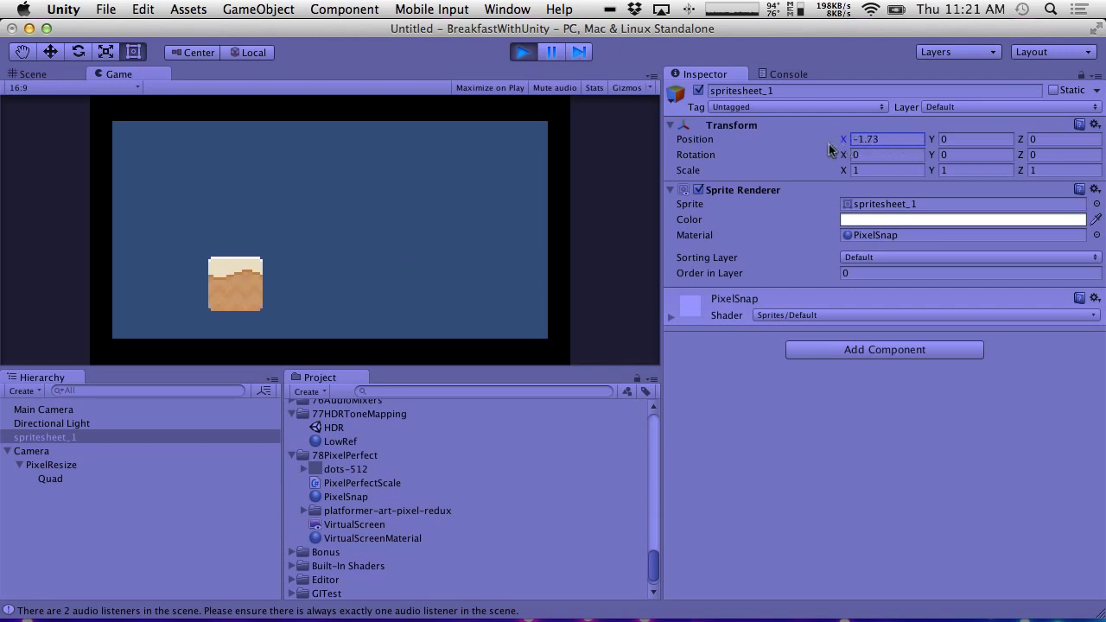
Find the platformer-art-pixel-redux folder inside 78PixelPerfect and expand it to show its sprites.
{"action": "scroll", "coordinate": [413, 518], "scroll_direction": "up", "scroll_amount": 20}
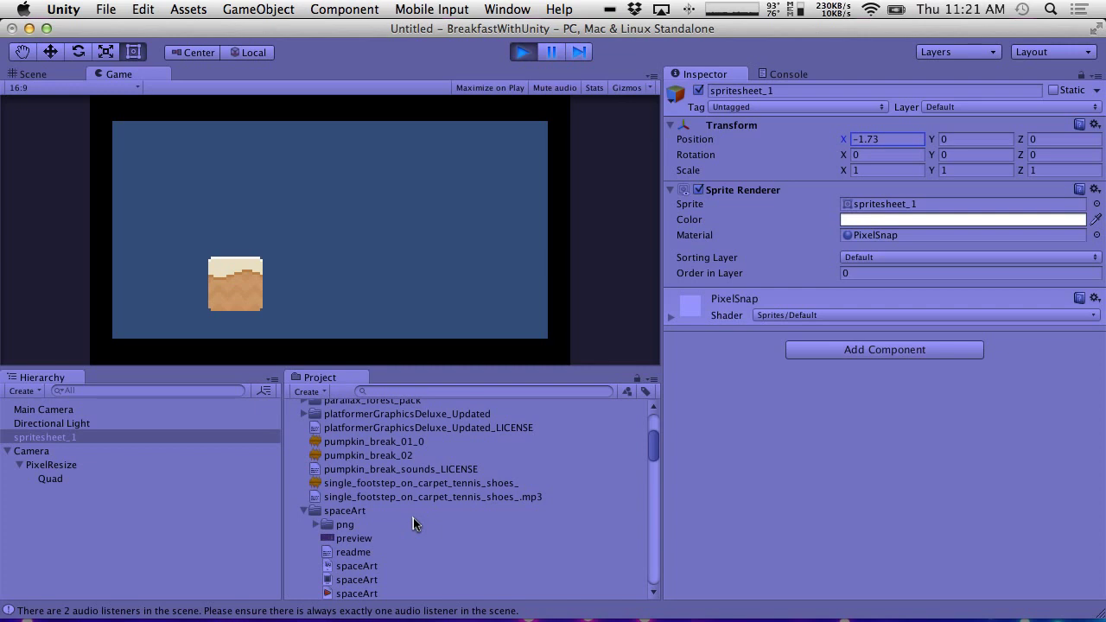
{"action": "scroll", "coordinate": [413, 518], "scroll_direction": "down", "scroll_amount": 8}
{"action": "scroll", "coordinate": [413, 522], "scroll_direction": "down", "scroll_amount": 5}
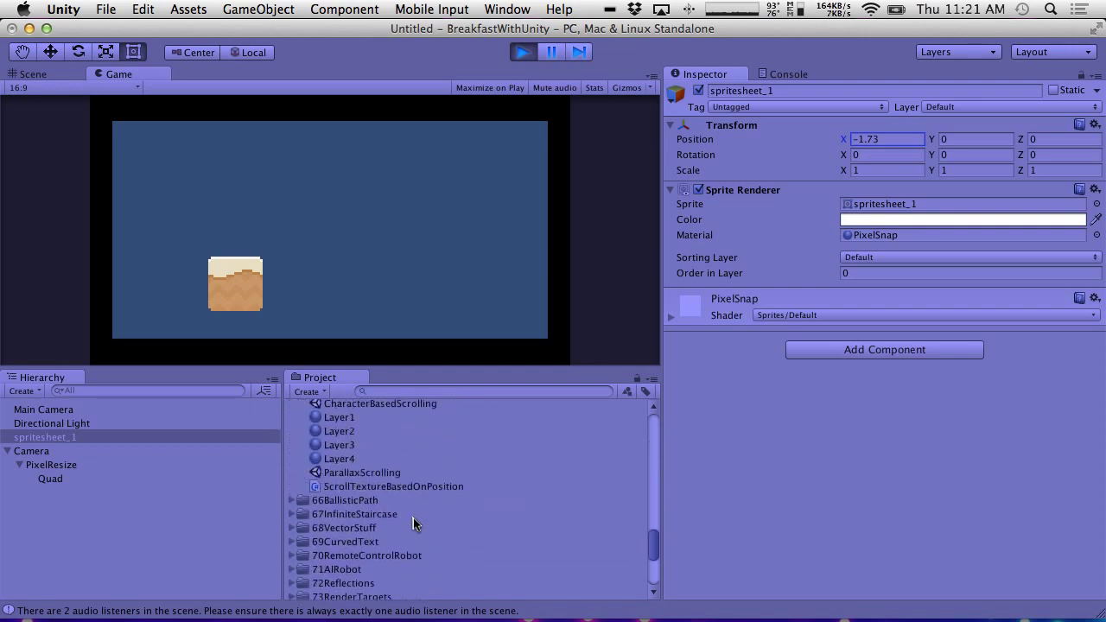
{"action": "scroll", "coordinate": [413, 521], "scroll_direction": "up", "scroll_amount": 10}
{"action": "scroll", "coordinate": [413, 517], "scroll_direction": "up", "scroll_amount": 5}
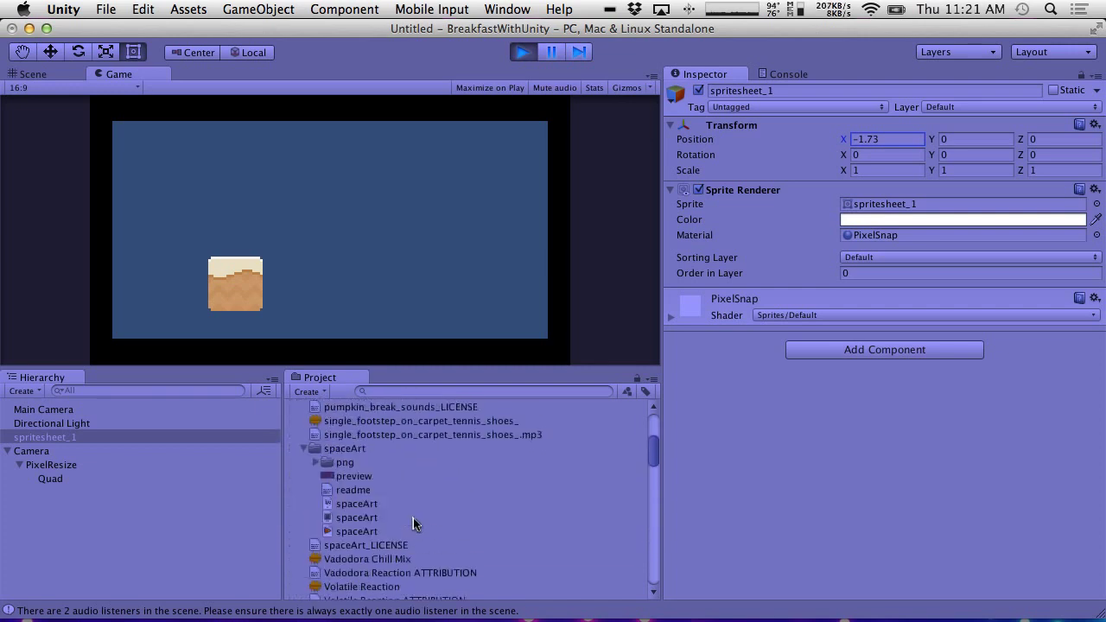
{"action": "scroll", "coordinate": [413, 518], "scroll_direction": "down", "scroll_amount": 10}
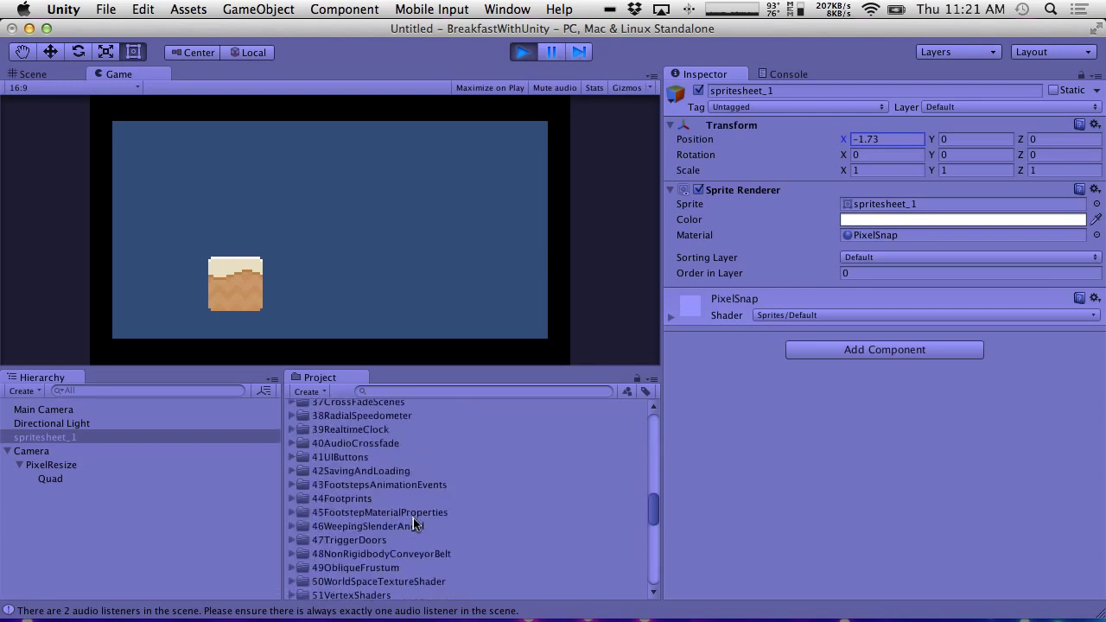
{"action": "scroll", "coordinate": [413, 518], "scroll_direction": "down", "scroll_amount": 10}
{"action": "scroll", "coordinate": [413, 517], "scroll_direction": "up", "scroll_amount": 2}
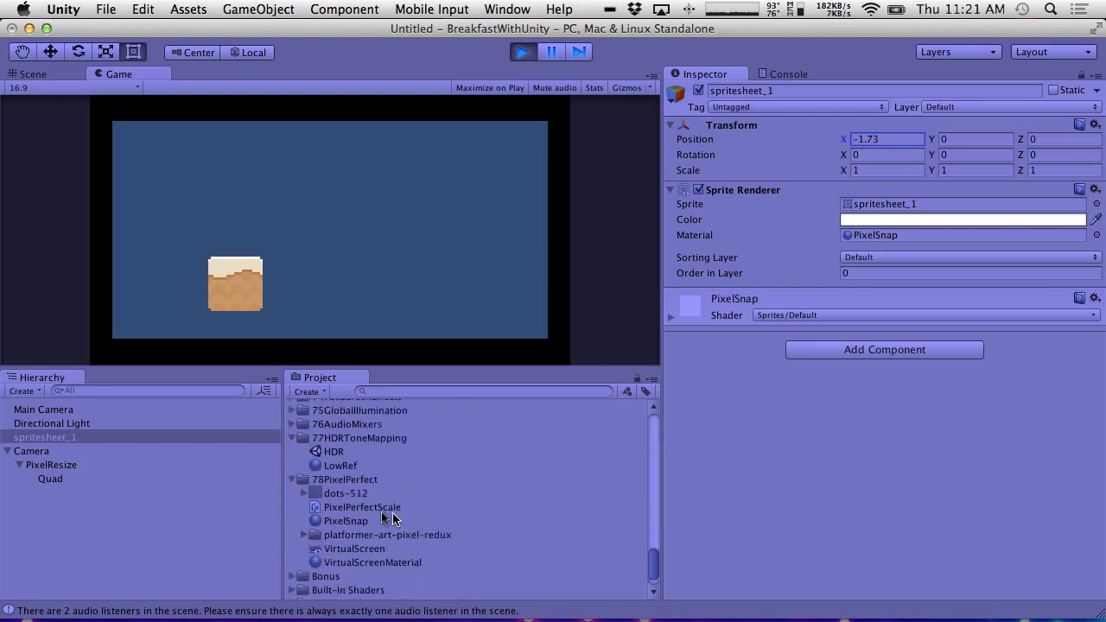
{"action": "left_click", "coordinate": [304, 534]}
{"action": "scroll", "coordinate": [373, 538], "scroll_direction": "down", "scroll_amount": 3}
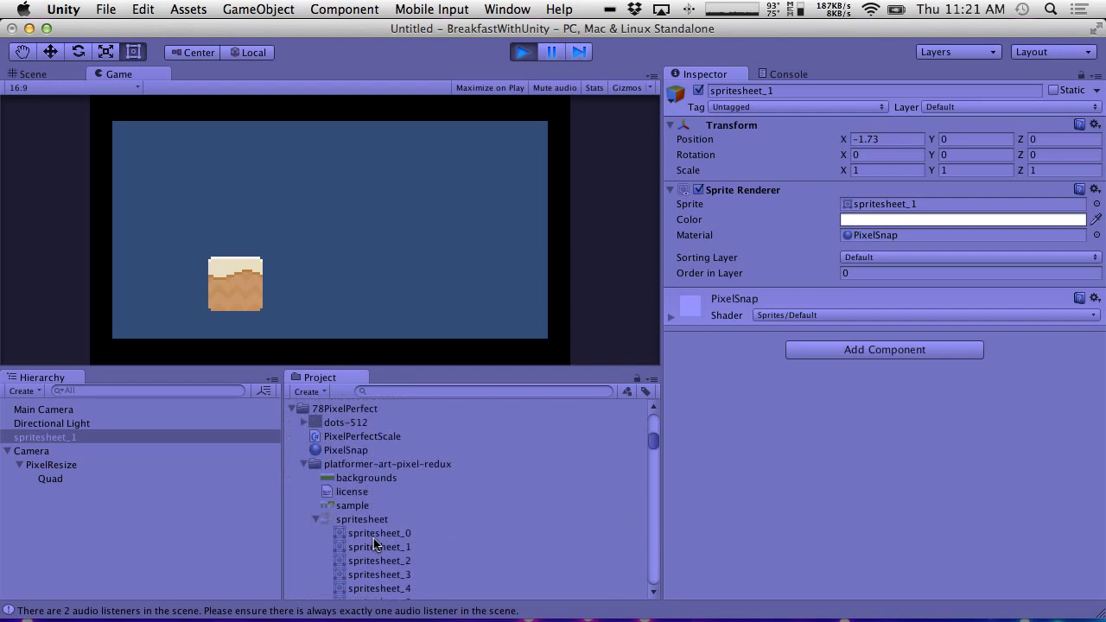
Preview several sprites of the spritesheet and add the alien sprite spritesheet_28 to the scene.
{"action": "left_click", "coordinate": [342, 522]}
{"action": "left_click", "coordinate": [370, 544]}
{"action": "scroll", "coordinate": [369, 542], "scroll_direction": "down", "scroll_amount": 3}
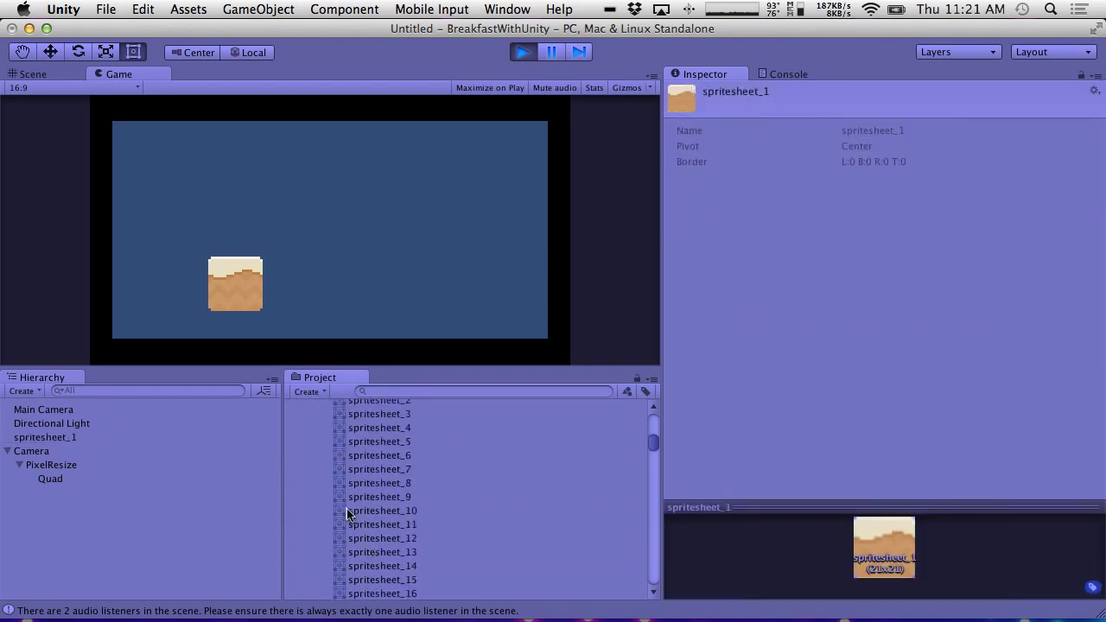
{"action": "left_click", "coordinate": [358, 513]}
{"action": "scroll", "coordinate": [354, 508], "scroll_direction": "down", "scroll_amount": 5}
{"action": "scroll", "coordinate": [352, 497], "scroll_direction": "up", "scroll_amount": 5}
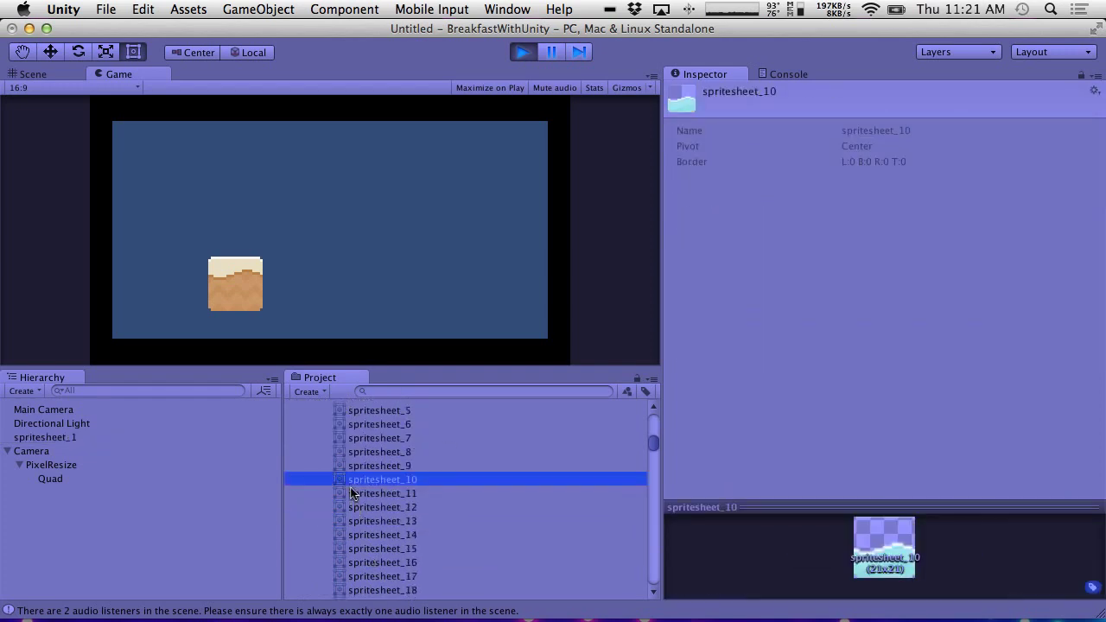
{"action": "scroll", "coordinate": [352, 493], "scroll_direction": "down", "scroll_amount": 5}
{"action": "left_click", "coordinate": [352, 484]}
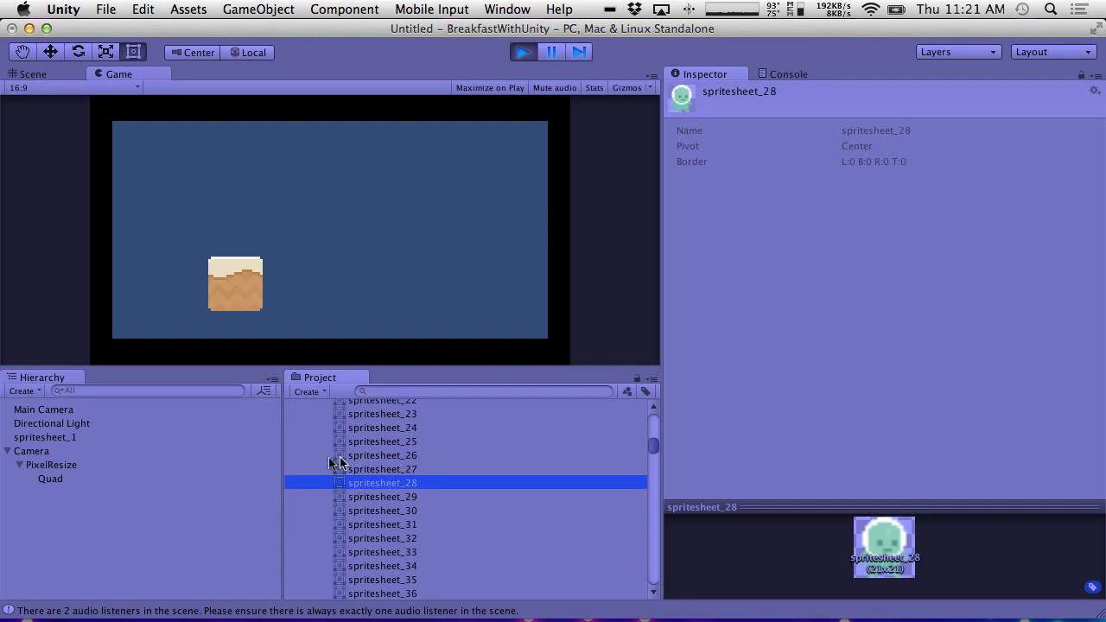
{"action": "left_click_drag", "start_coordinate": [352, 484], "coordinate": [135, 533]}
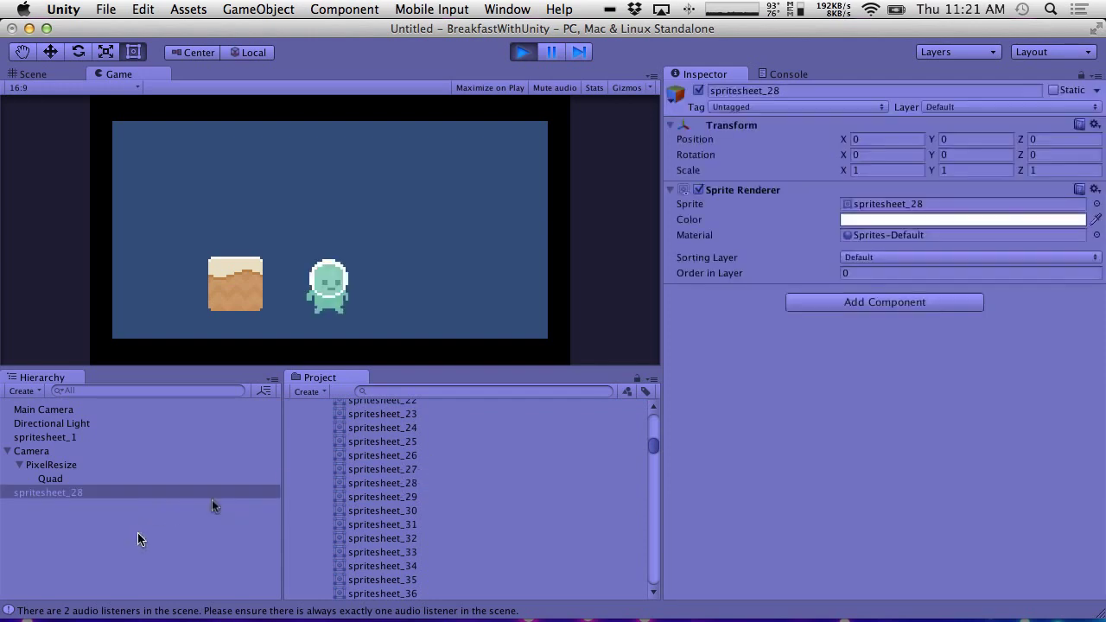
Apply the PixelSnap material to spritesheet_28 and move it to an X position of -1.08.
{"action": "scroll", "coordinate": [398, 433], "scroll_direction": "up", "scroll_amount": 10}
{"action": "left_click_drag", "start_coordinate": [332, 442], "coordinate": [83, 491]}
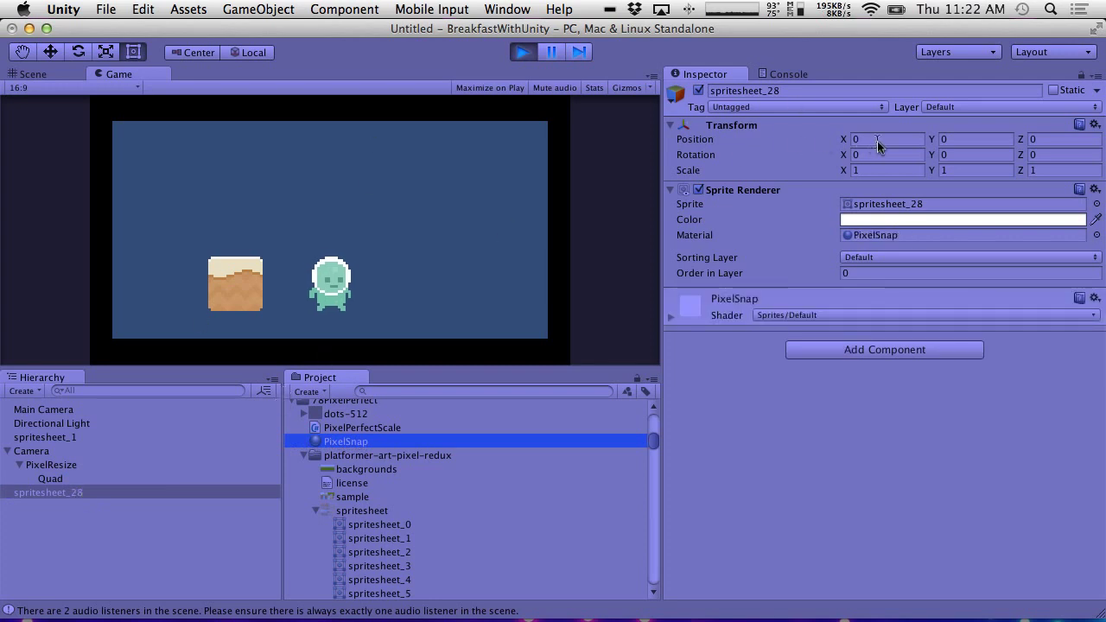
{"action": "left_click_drag", "start_coordinate": [842, 139], "coordinate": [807, 140]}
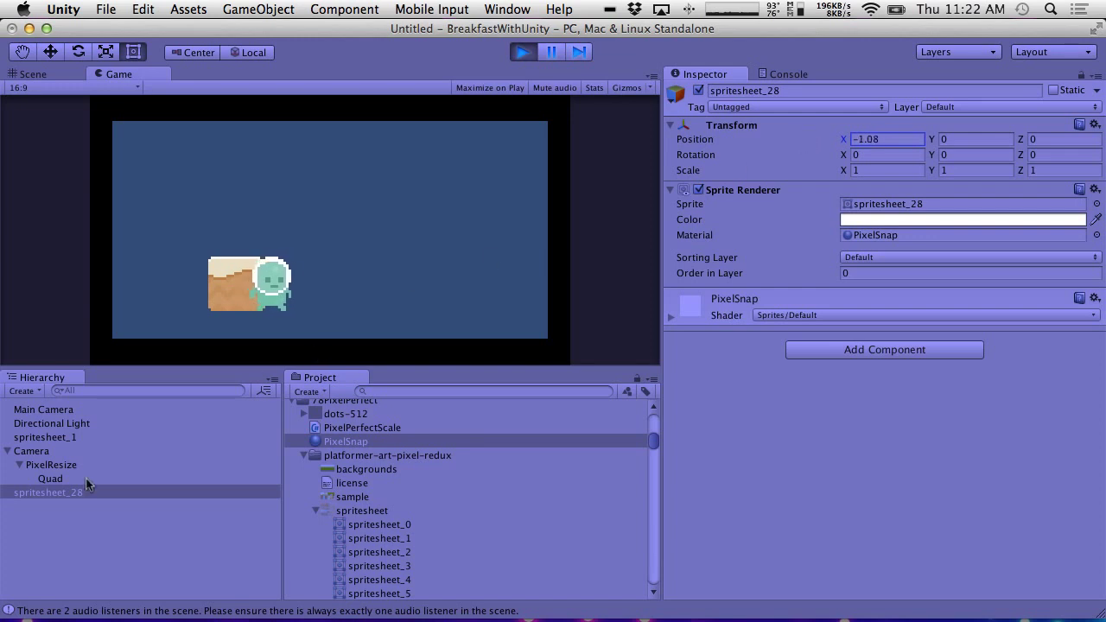
Move the spritesheet_1 tile to position X 0.1, Y -0.51.
{"action": "left_click", "coordinate": [49, 436]}
{"action": "left_click", "coordinate": [845, 139]}
{"action": "left_click_drag", "start_coordinate": [845, 139], "coordinate": [902, 130]}
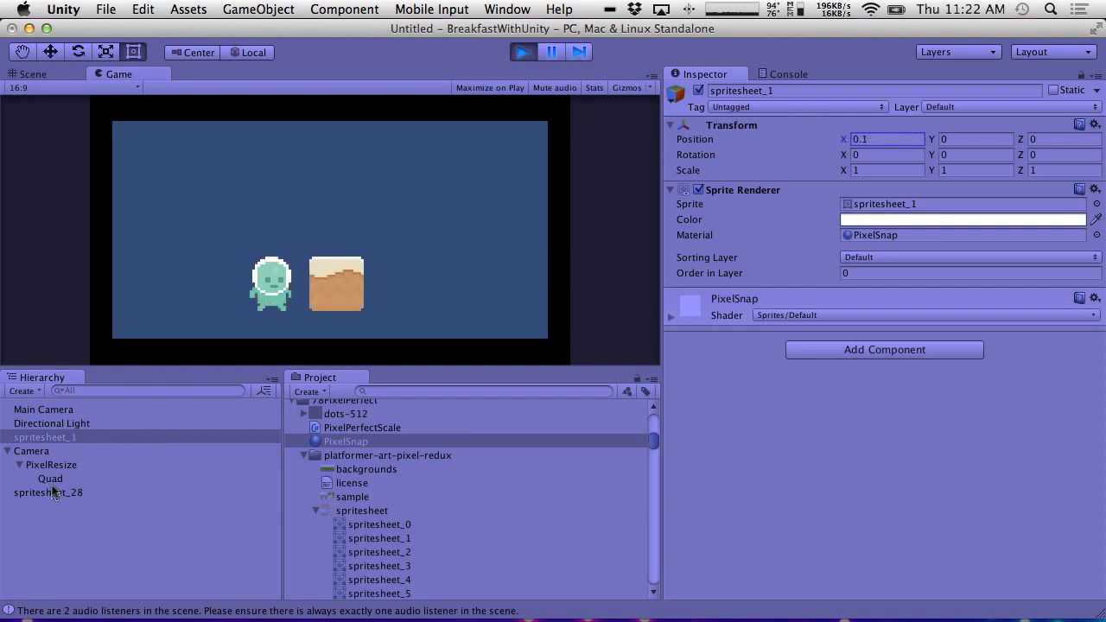
{"action": "left_click", "coordinate": [42, 438]}
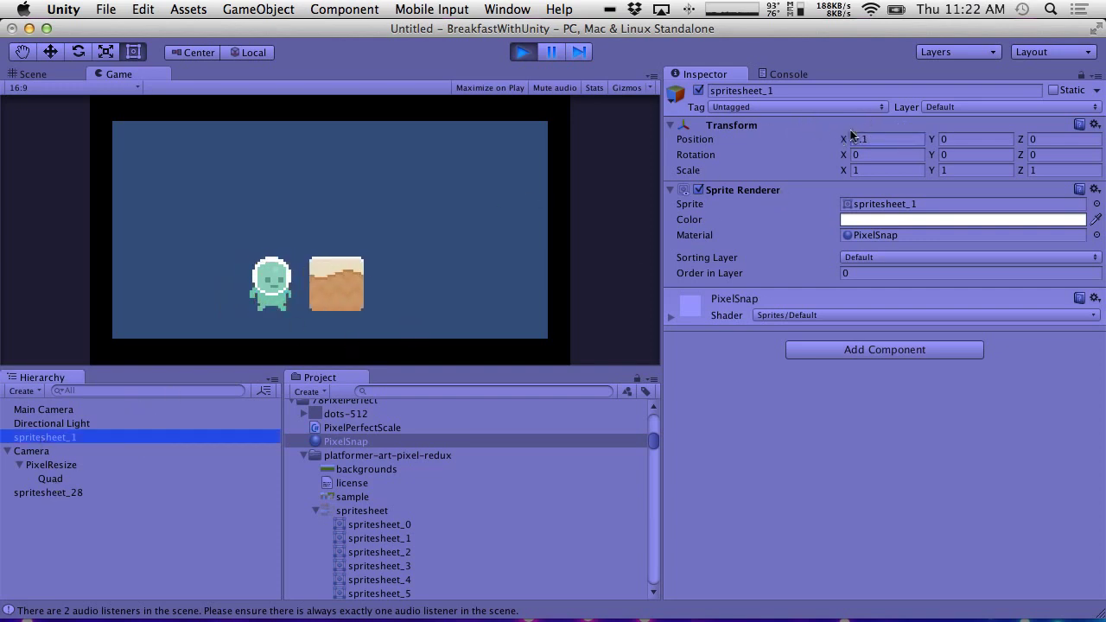
{"action": "left_click_drag", "start_coordinate": [935, 131], "coordinate": [914, 135]}
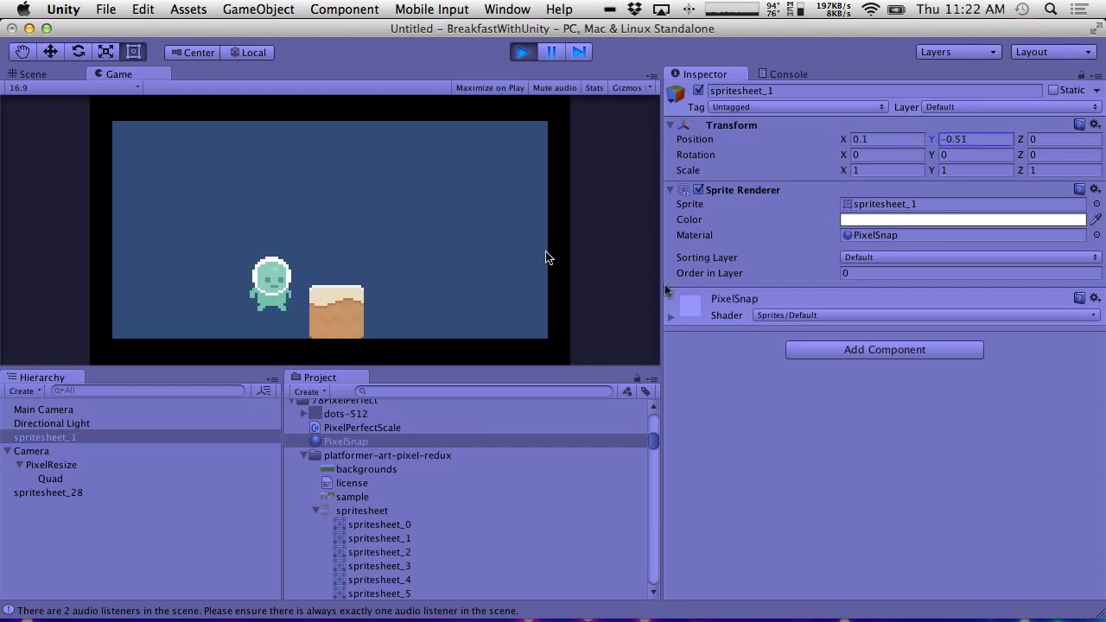
Switch Prefer Uncropped on PixelResize off and back on twice to compare the cropped and uncropped views, and clear the selection.
{"action": "left_click", "coordinate": [61, 465]}
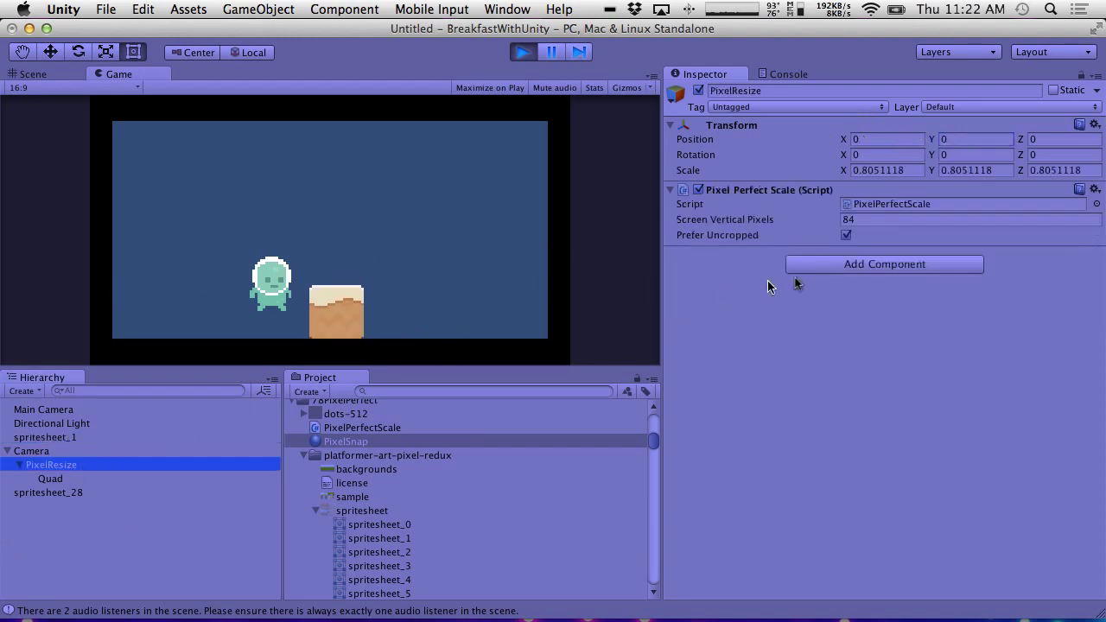
{"action": "left_click", "coordinate": [845, 236]}
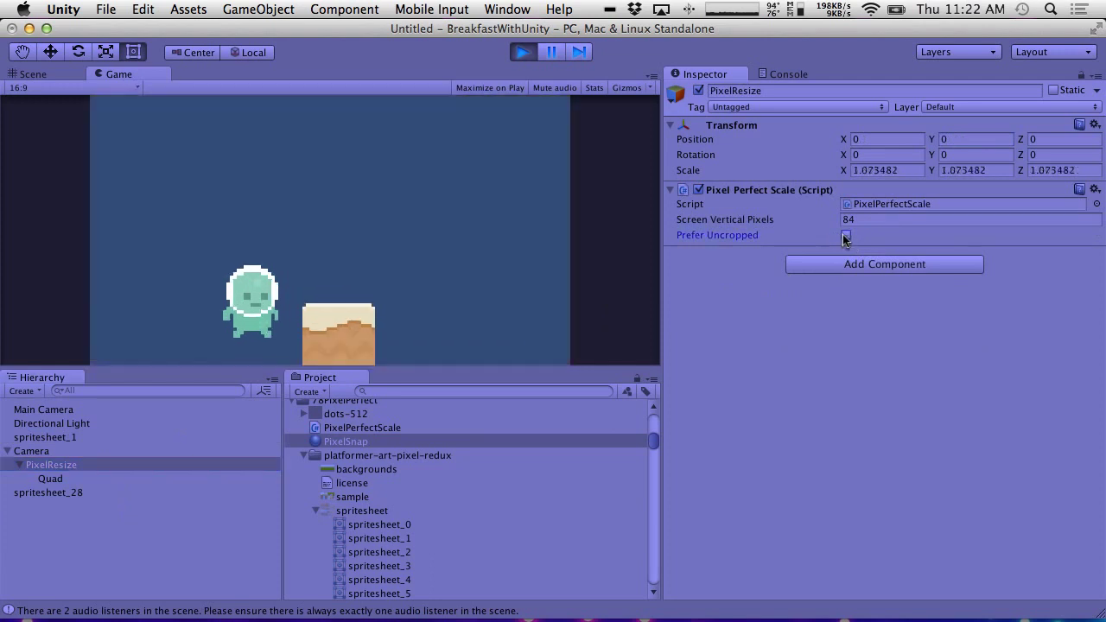
{"action": "left_click", "coordinate": [845, 235]}
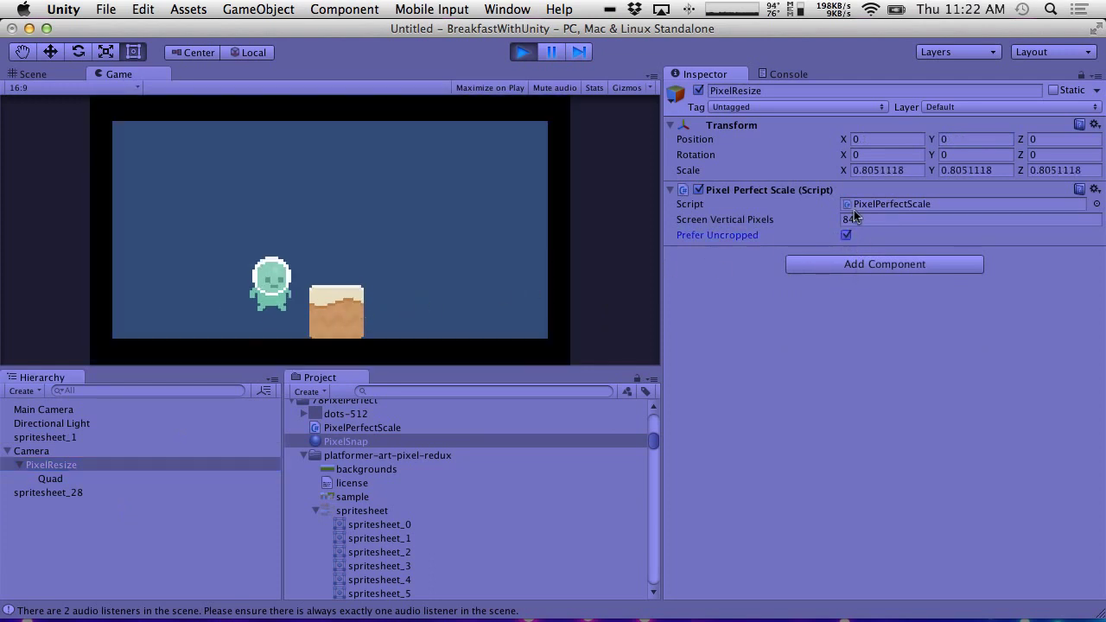
{"action": "left_click", "coordinate": [847, 235]}
{"action": "left_click", "coordinate": [848, 235]}
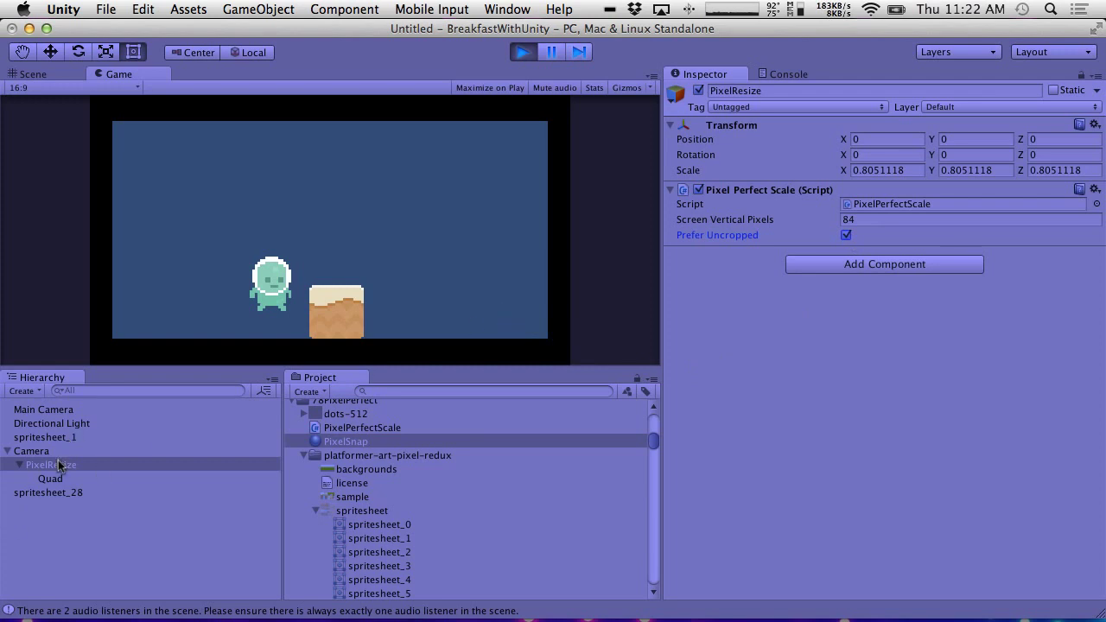
{"action": "left_click", "coordinate": [72, 508]}
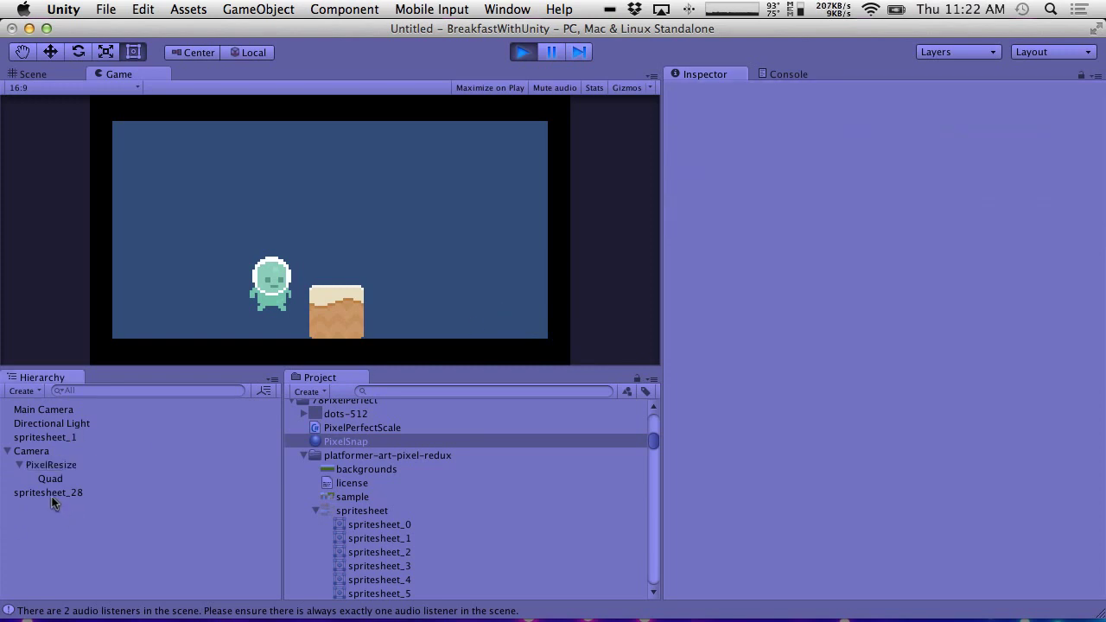
Turn off Prefer Uncropped on PixelResize and compare the game view at 4:3 and 16:9 aspect ratios.
{"action": "left_click", "coordinate": [52, 494]}
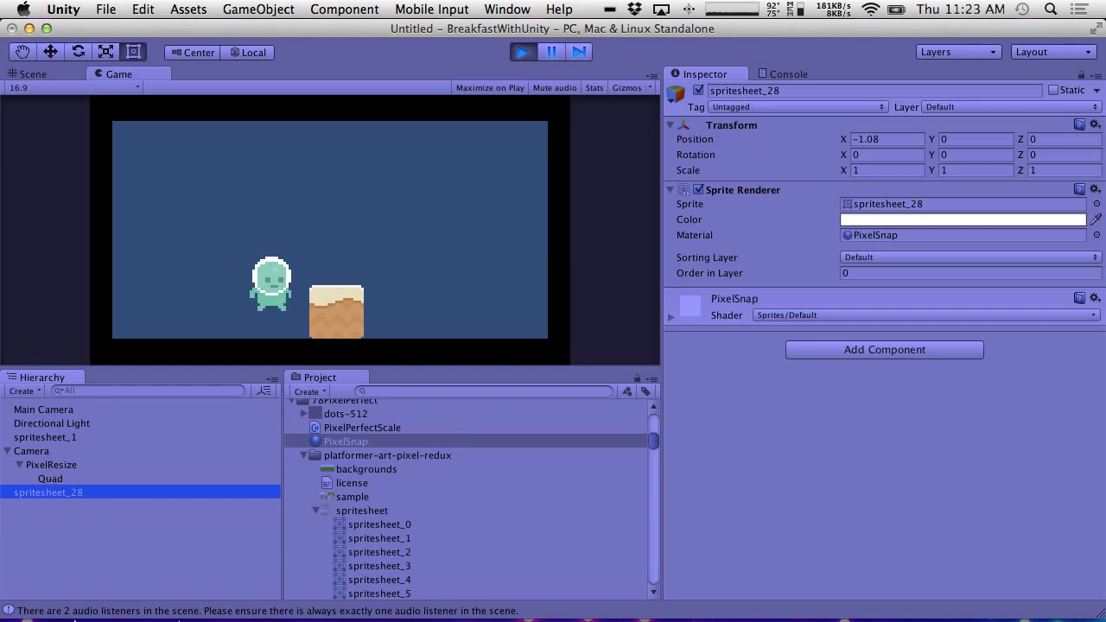
{"action": "left_click", "coordinate": [48, 466]}
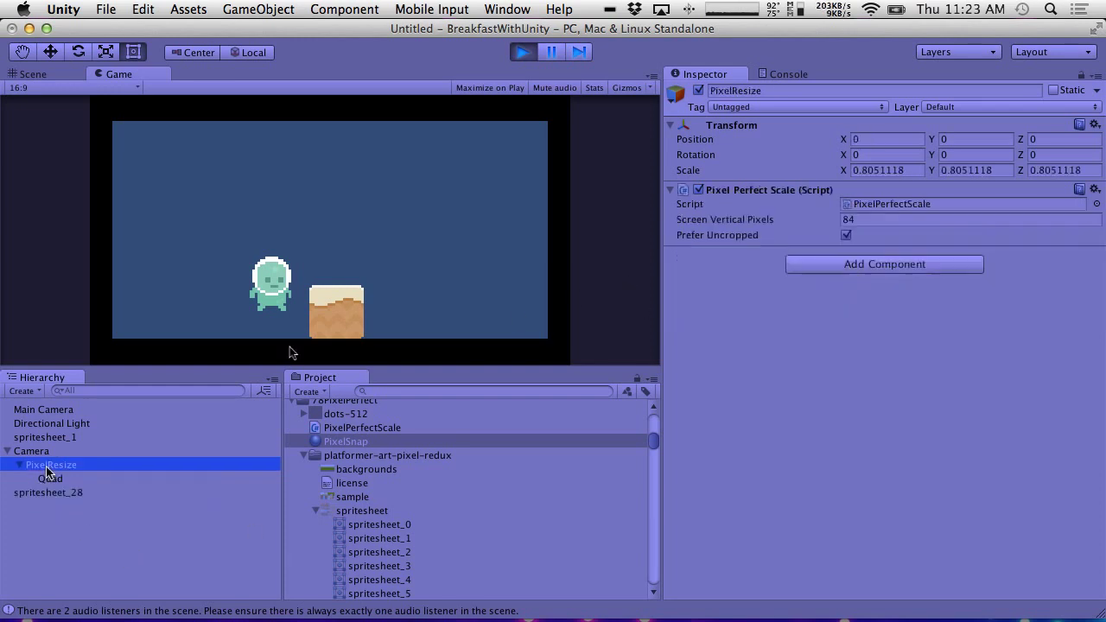
{"action": "left_click", "coordinate": [846, 235]}
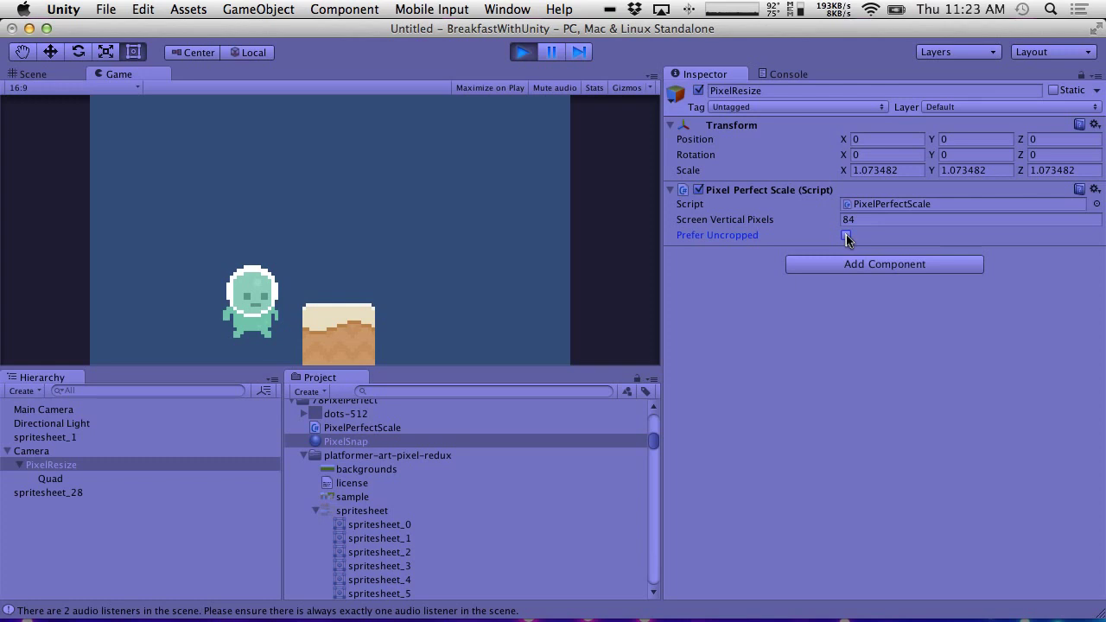
{"action": "left_click", "coordinate": [109, 89]}
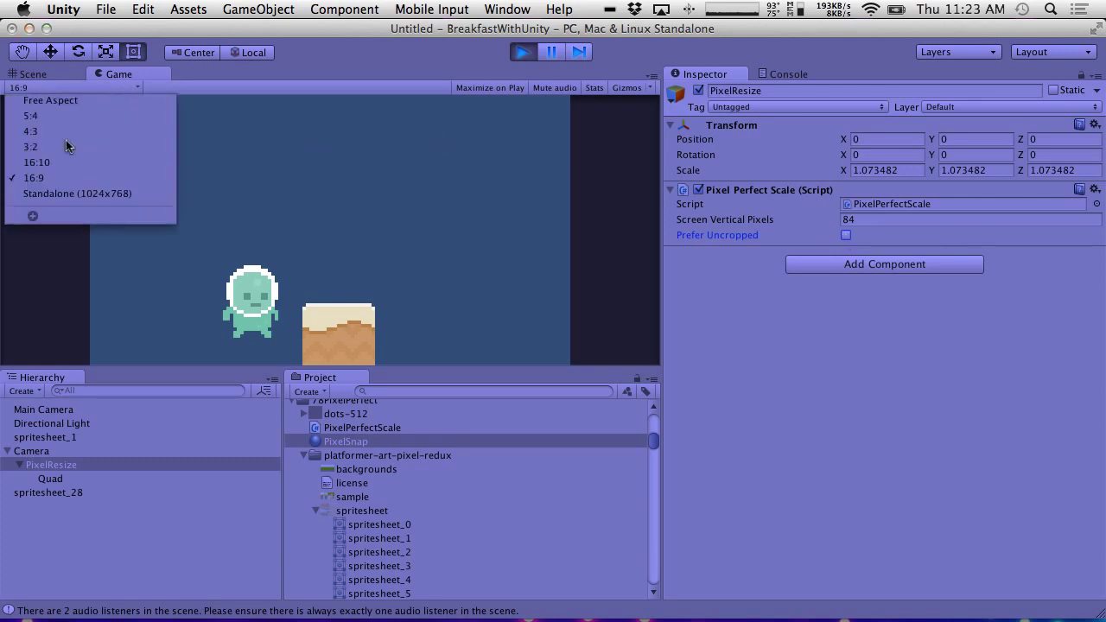
{"action": "left_click", "coordinate": [48, 128]}
{"action": "left_click", "coordinate": [39, 87]}
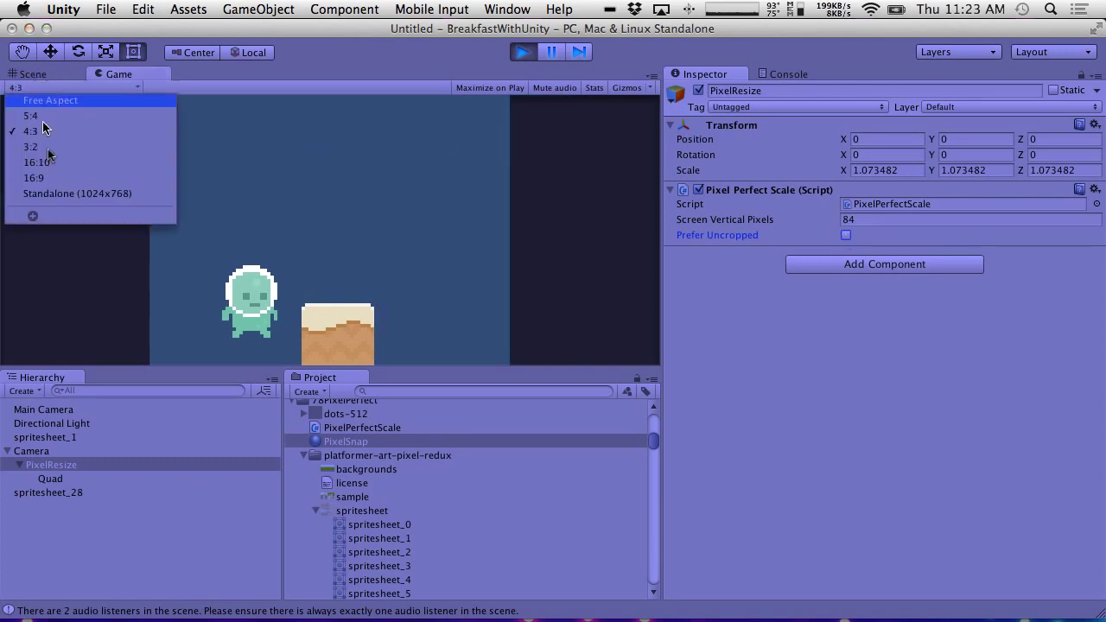
{"action": "left_click", "coordinate": [48, 180]}
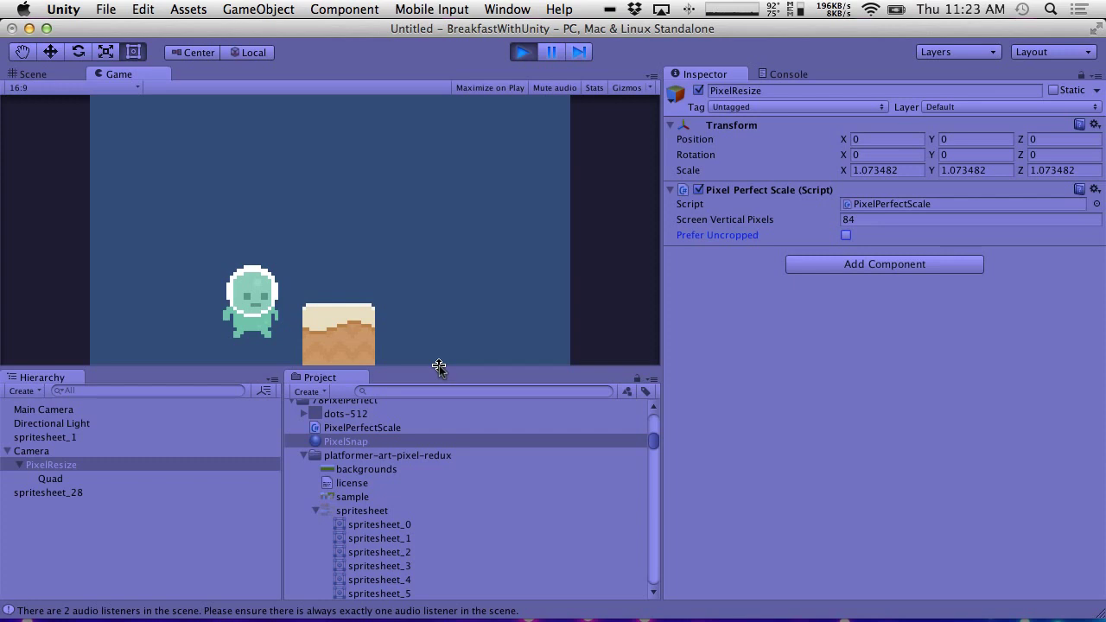
Stop play mode and open the PixelPerfectScale script for editing.
{"action": "left_click", "coordinate": [522, 51]}
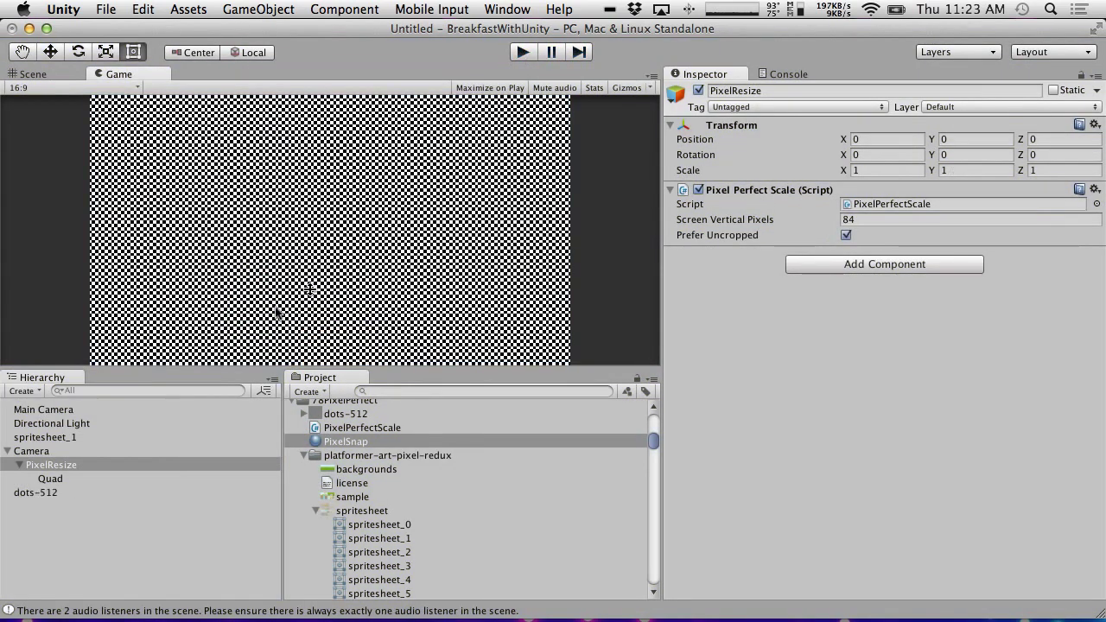
{"action": "left_click", "coordinate": [75, 493]}
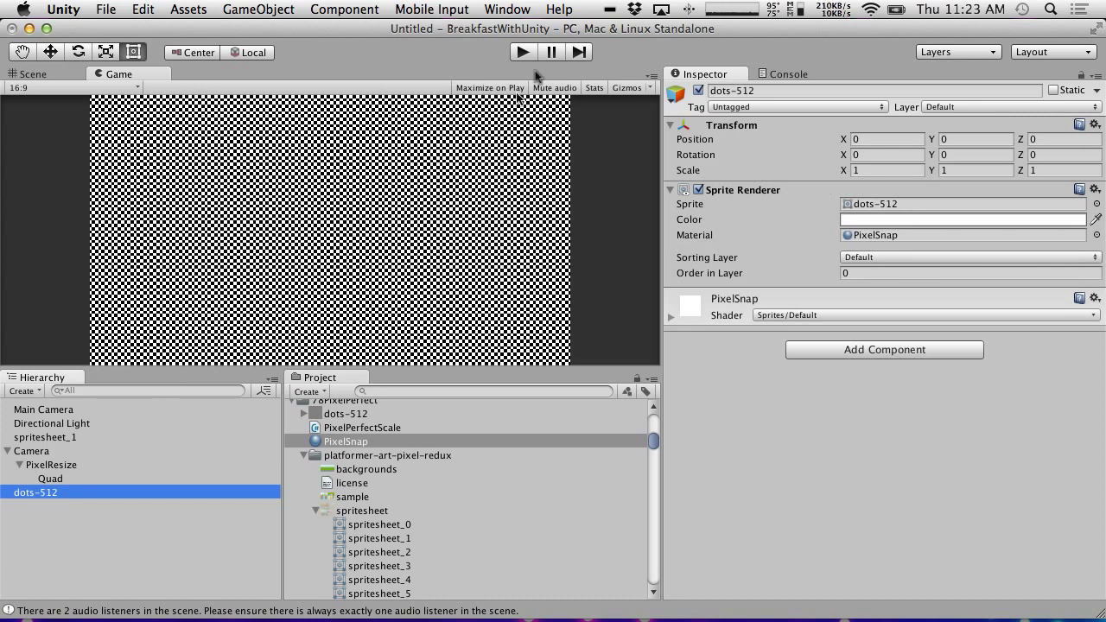
{"action": "left_click", "coordinate": [359, 427]}
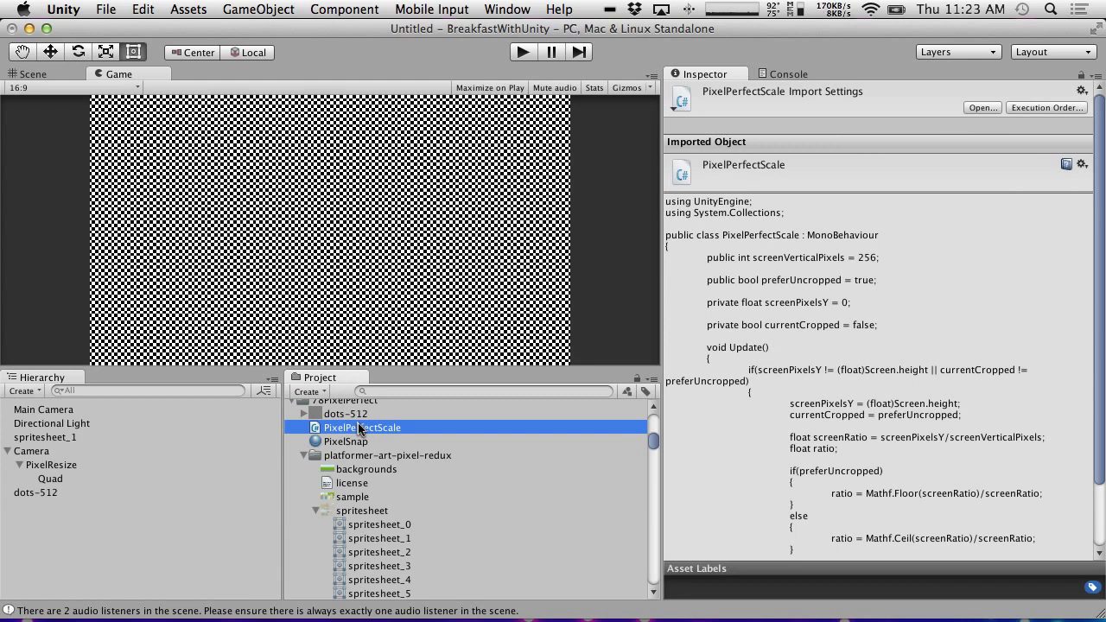
{"action": "double_click", "coordinate": [360, 427]}
Add the [ExecuteInEditMode] attribute above the PixelPerfectScale class, save the script and switch back to Unity.
{"action": "scroll", "coordinate": [121, 149], "scroll_direction": "up", "scroll_amount": 1}
{"action": "left_click", "coordinate": [139, 159]}
{"action": "key", "text": "Return"}
{"action": "type", "text": "[ExecuteInEditMode]"}
{"action": "left_click", "coordinate": [147, 9]}
{"action": "left_click", "coordinate": [211, 74]}
{"action": "key", "text": "super+Tab"}
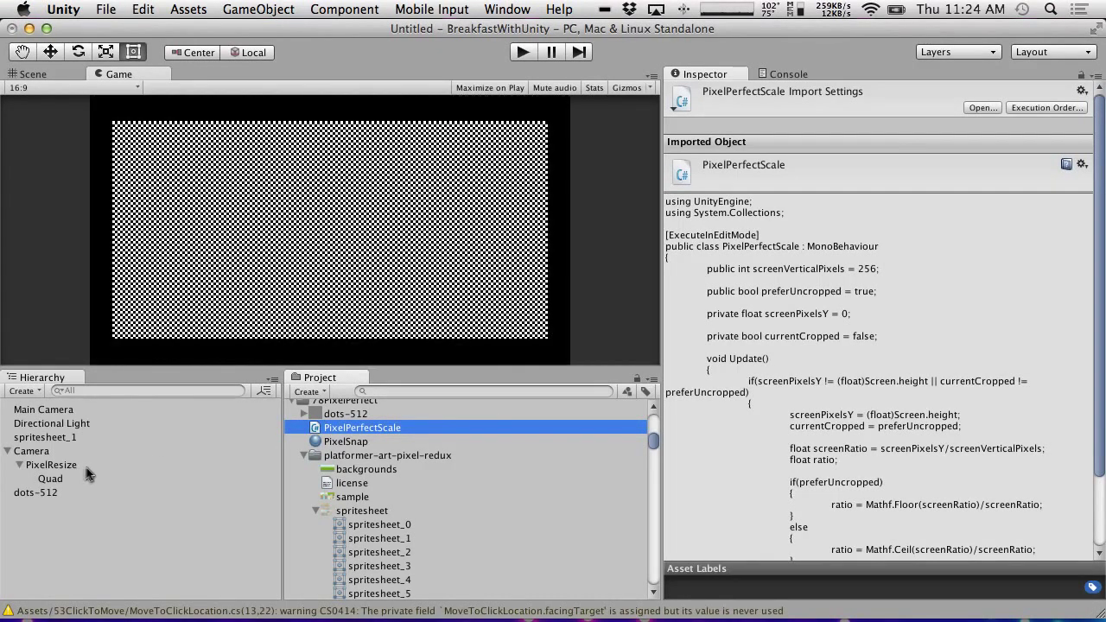
Compare the Scene and Game views and inspect the dots-512 and spritesheet_1 objects.
{"action": "left_click", "coordinate": [59, 75]}
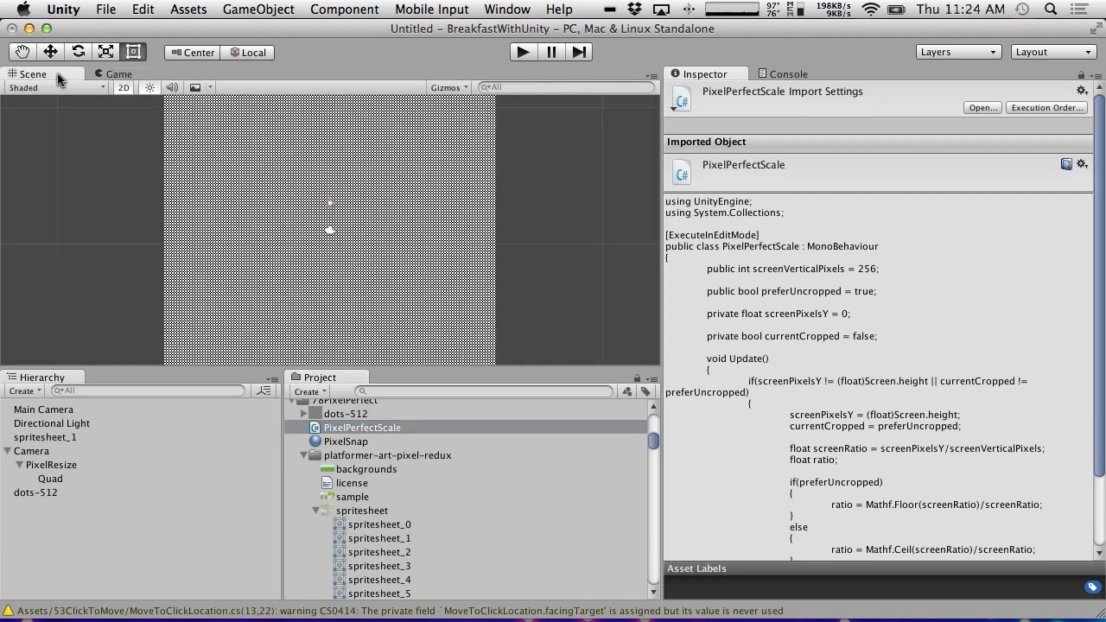
{"action": "left_click", "coordinate": [97, 77]}
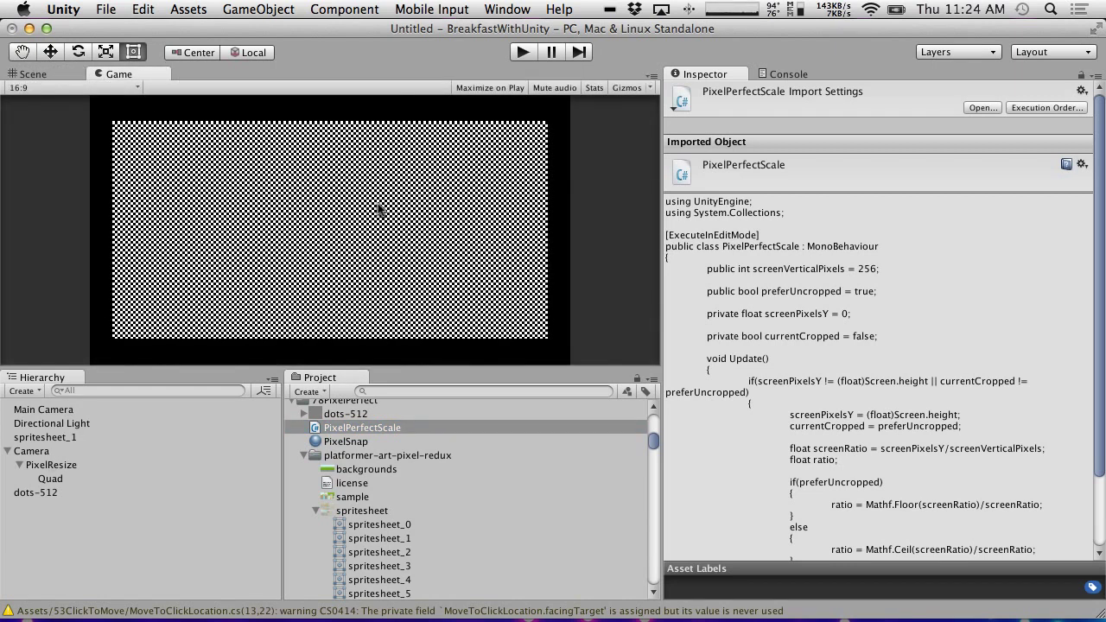
{"action": "left_click", "coordinate": [52, 492]}
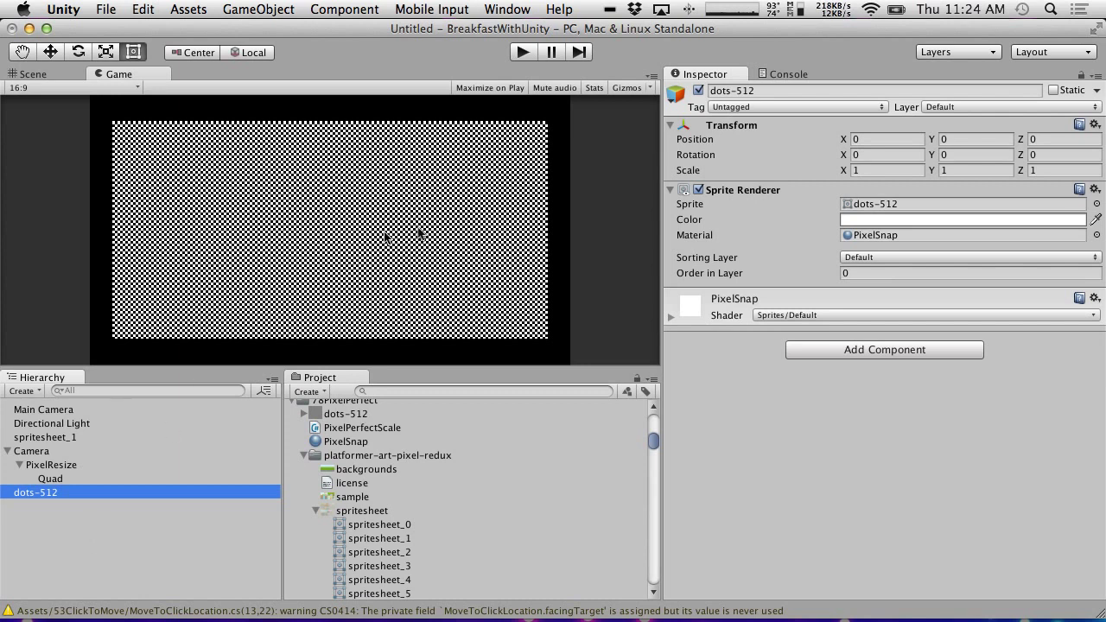
{"action": "left_click", "coordinate": [69, 437]}
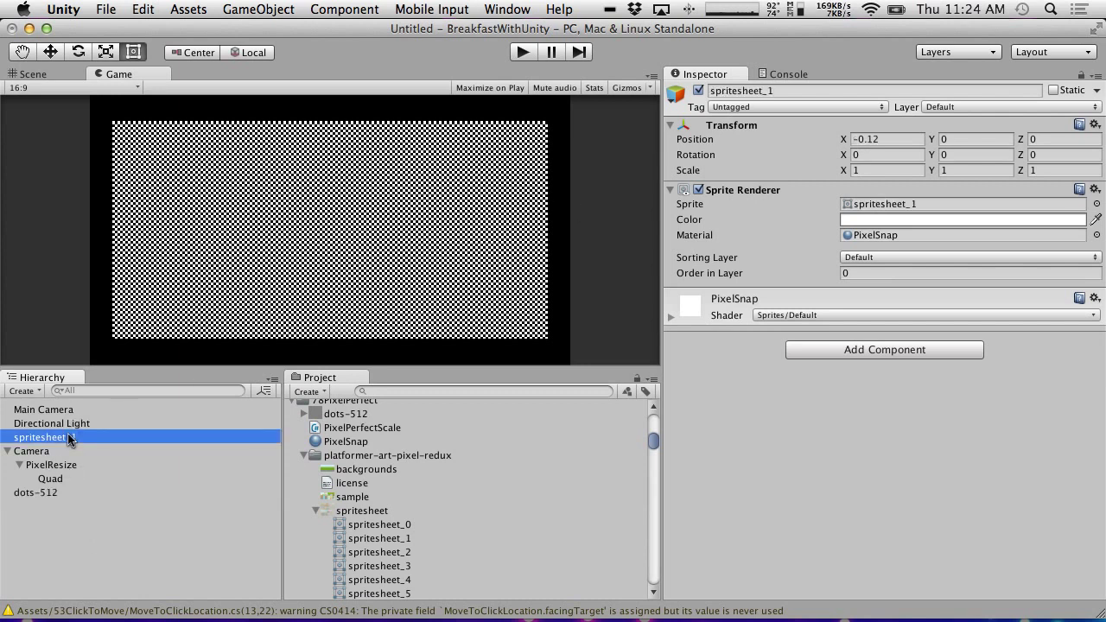
{"action": "right_click", "coordinate": [70, 437]}
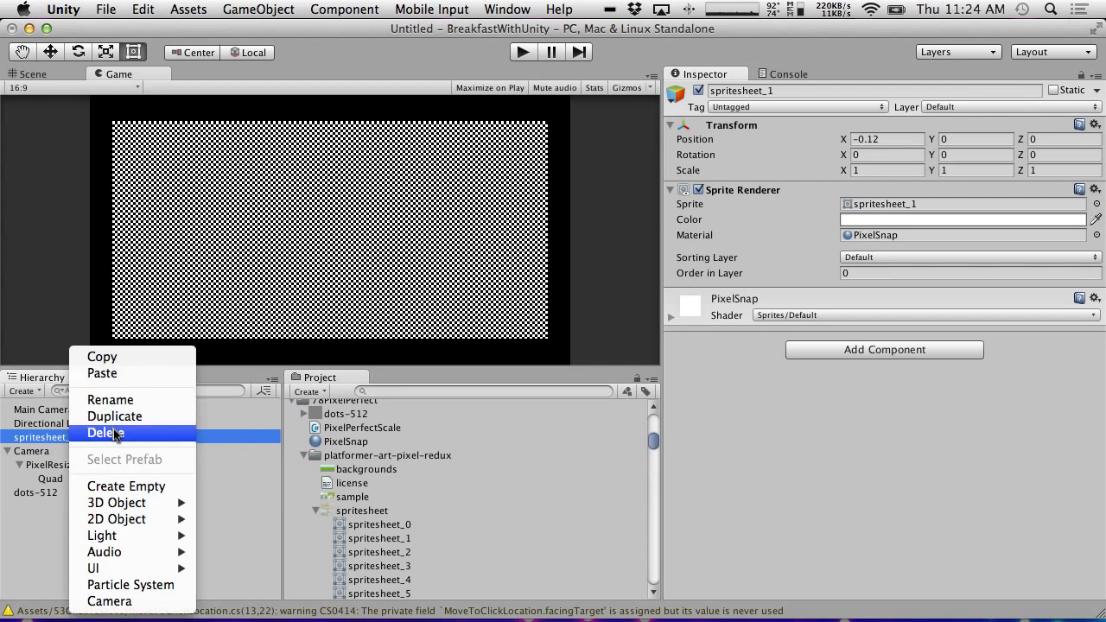
{"action": "left_click", "coordinate": [34, 492]}
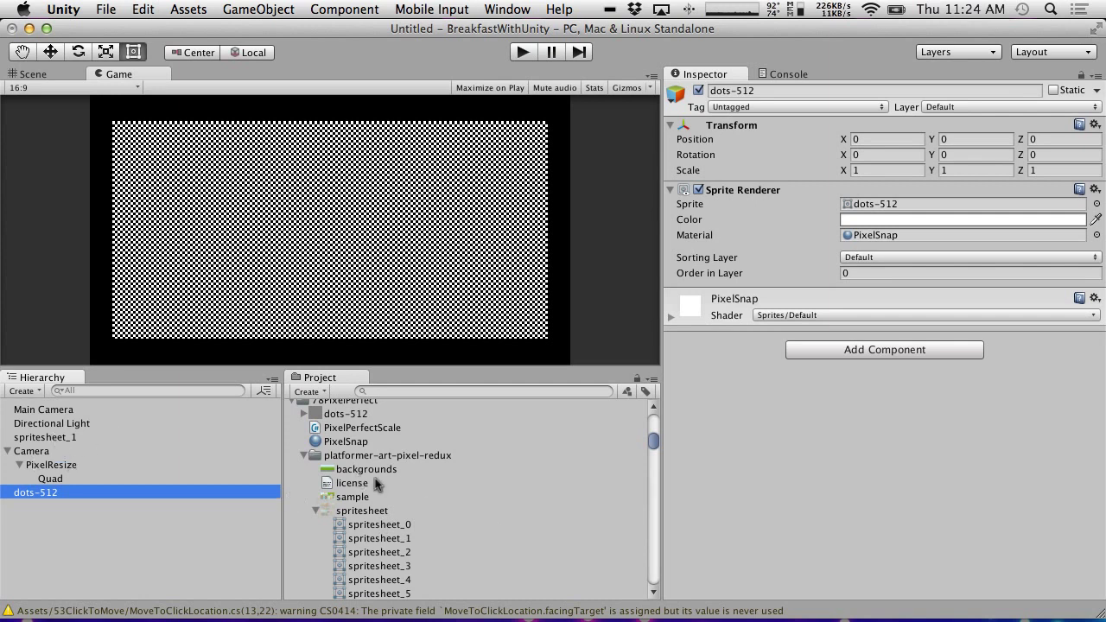
Collapse the platformer-art-pixel-redux folder and set the VirtualScreen render texture's size to 128 x 64.
{"action": "left_click", "coordinate": [311, 442]}
{"action": "left_click", "coordinate": [303, 455]}
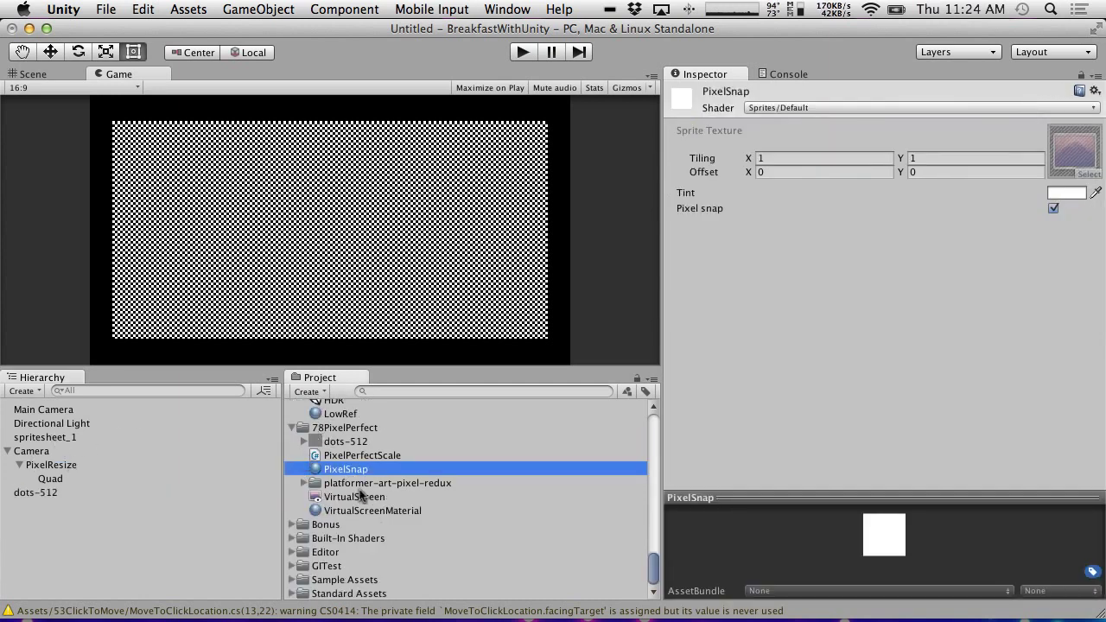
{"action": "left_click", "coordinate": [361, 497]}
{"action": "left_click", "coordinate": [884, 130]}
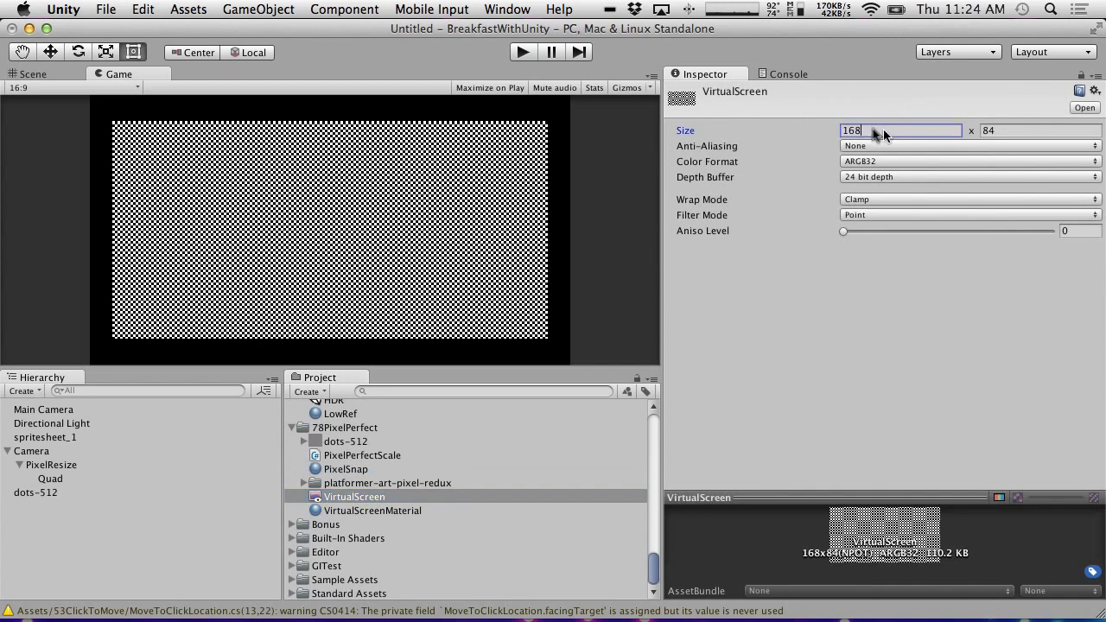
{"action": "type", "text": "128"}
{"action": "left_click", "coordinate": [1020, 130]}
{"action": "type", "text": "64"}
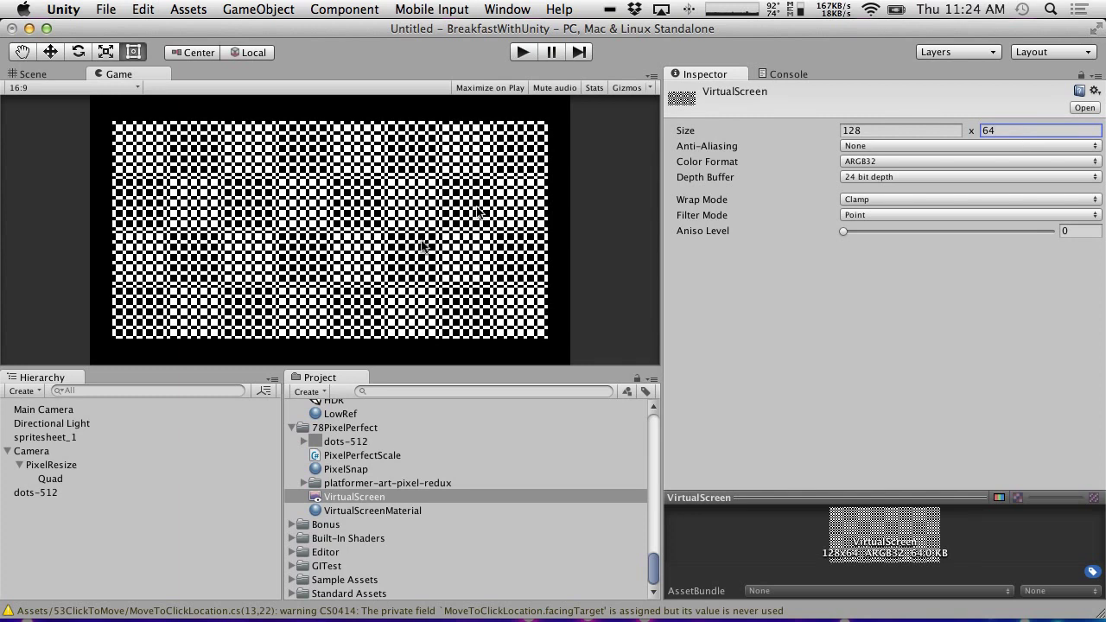
Review the camera objects, try an orthographic Size of 1 on the Main Camera and set it back to 2.
{"action": "left_click", "coordinate": [49, 451]}
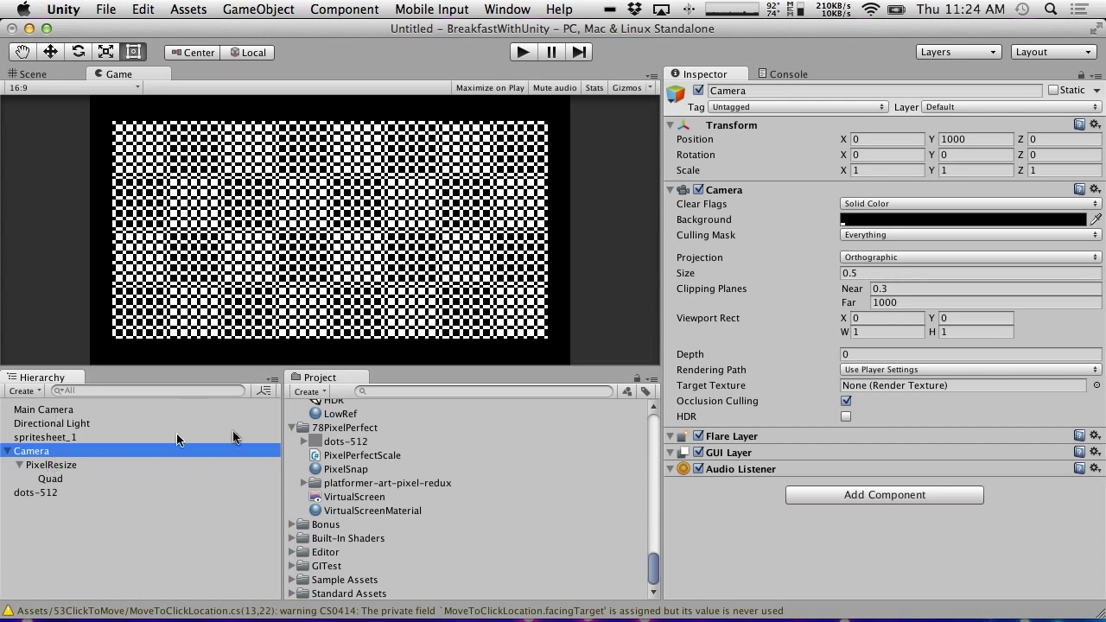
{"action": "left_click", "coordinate": [62, 466]}
{"action": "left_click", "coordinate": [40, 453]}
{"action": "left_click", "coordinate": [29, 411]}
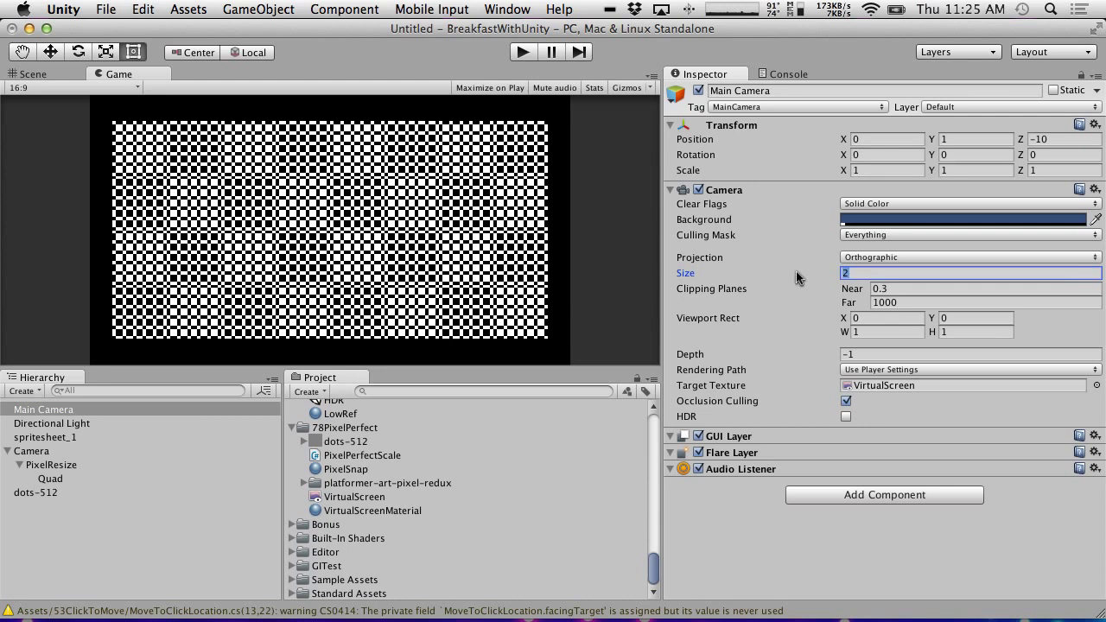
{"action": "type", "text": "1"}
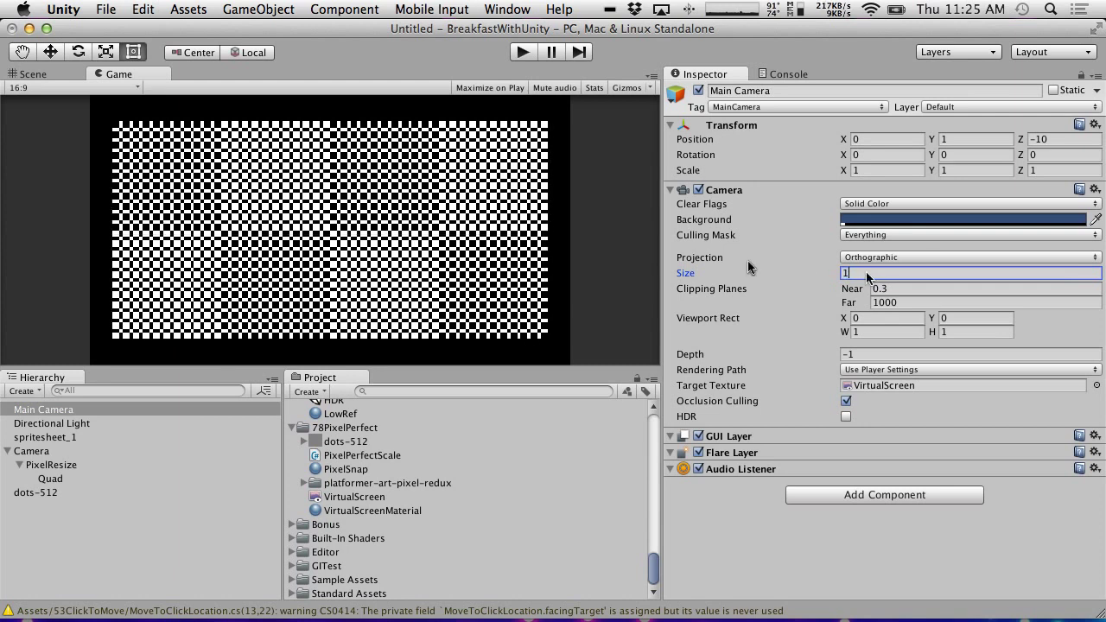
{"action": "key", "text": "BackSpace"}
{"action": "type", "text": "2"}
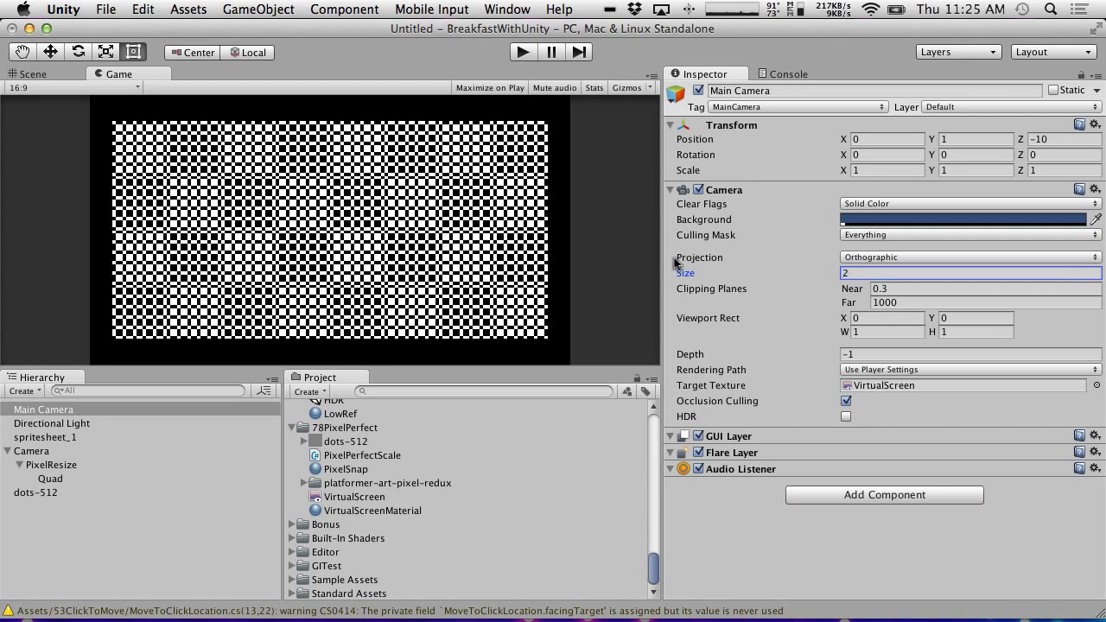
Set Pixels Per Unit to 32 in the dots-512 texture's import settings and apply the change.
{"action": "left_click", "coordinate": [37, 495]}
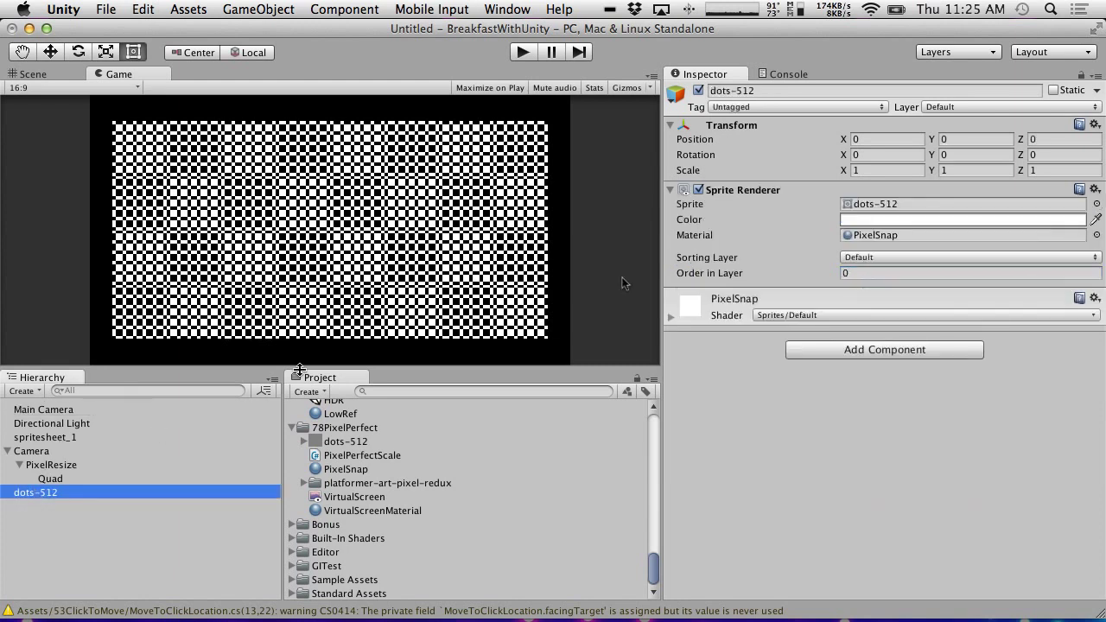
{"action": "left_click", "coordinate": [867, 206]}
{"action": "double_click", "coordinate": [867, 206]}
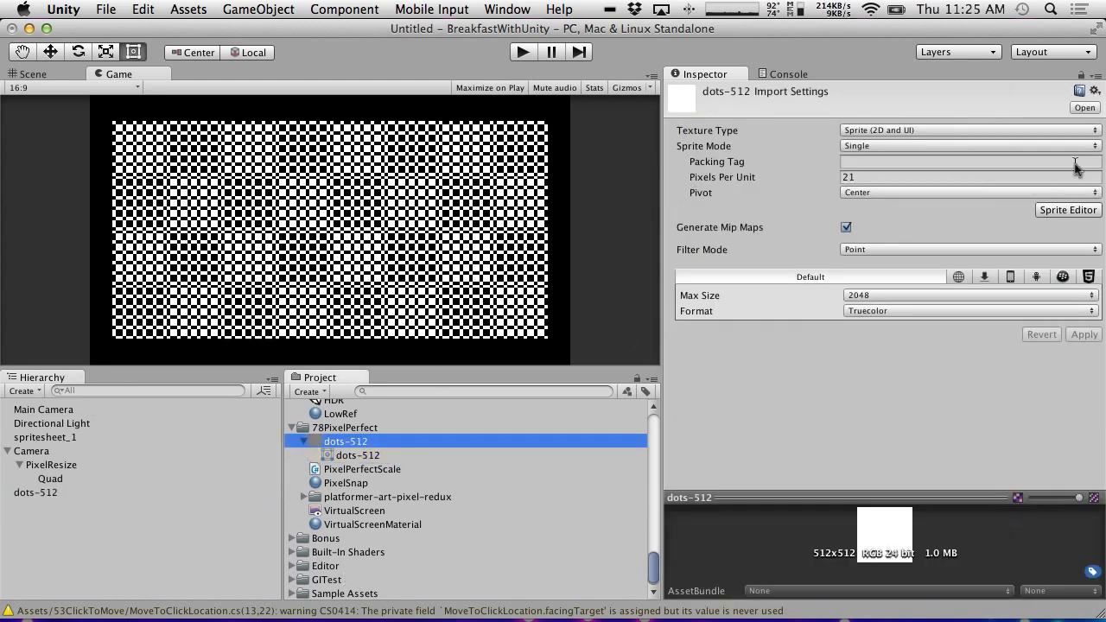
{"action": "left_click", "coordinate": [895, 177]}
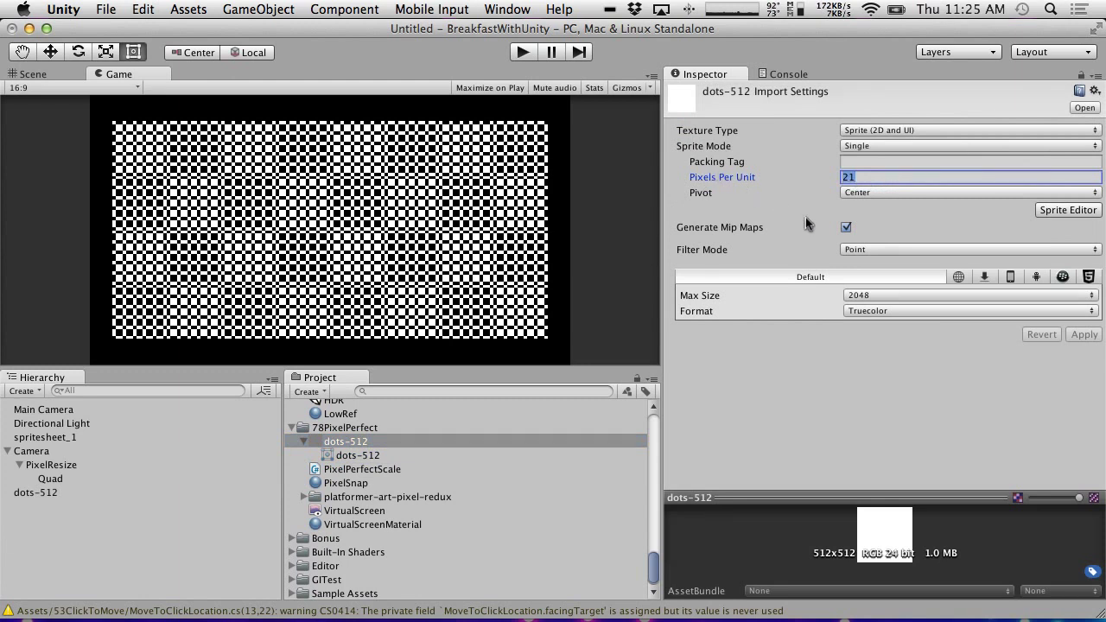
{"action": "type", "text": "32"}
{"action": "left_click", "coordinate": [1091, 334]}
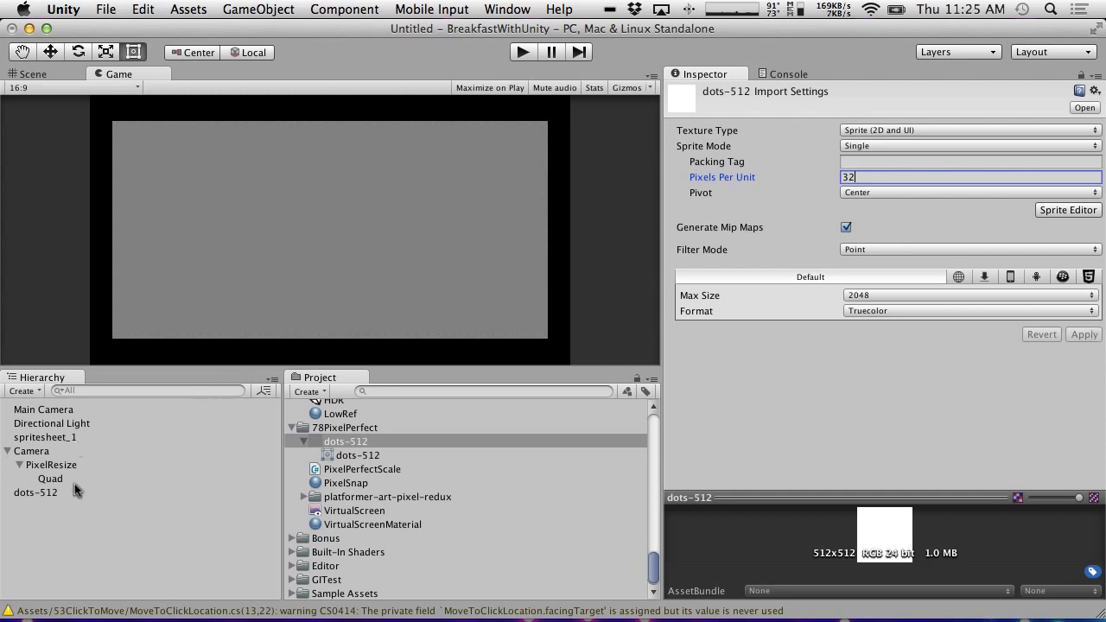
Check the dots-512 sprite and Main Camera settings and calculate 4*32 with the system launcher.
{"action": "left_click", "coordinate": [35, 493]}
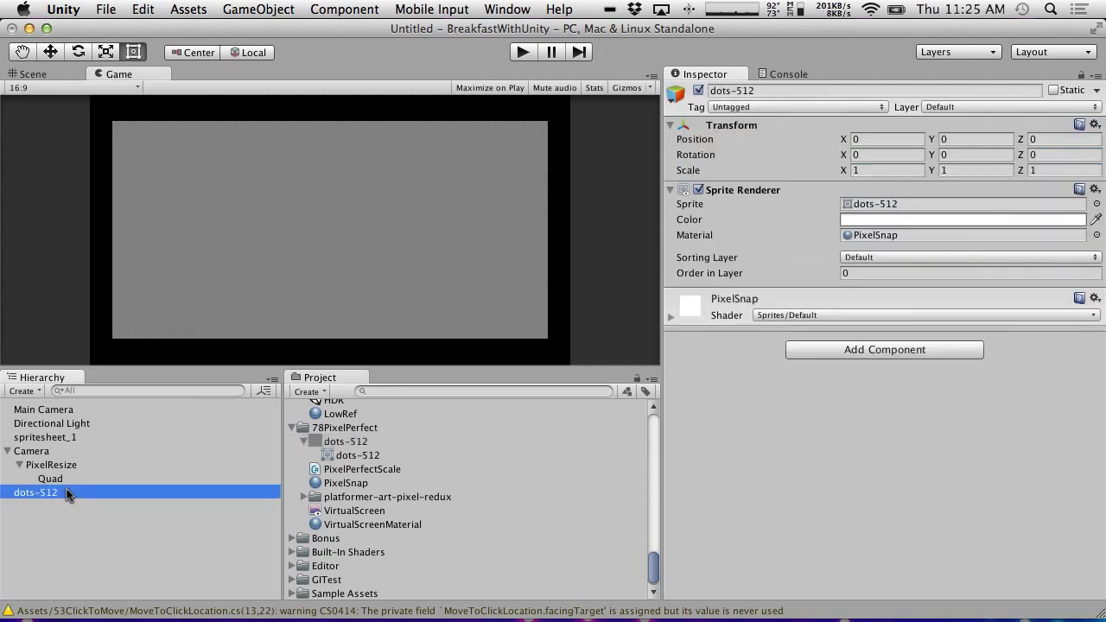
{"action": "left_click", "coordinate": [48, 411]}
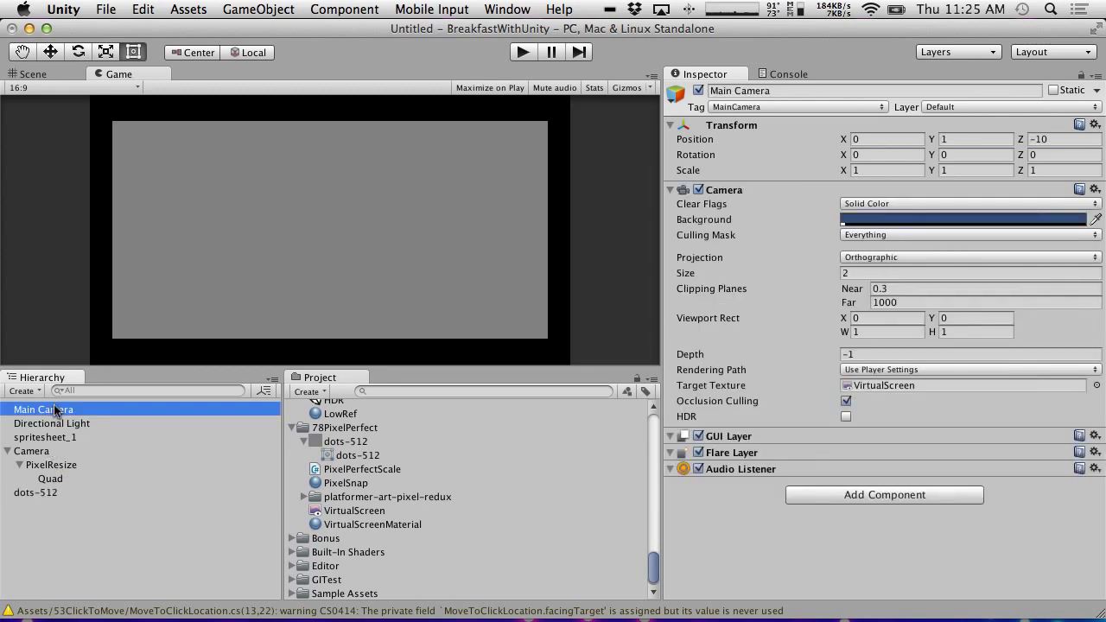
{"action": "left_click", "coordinate": [41, 495]}
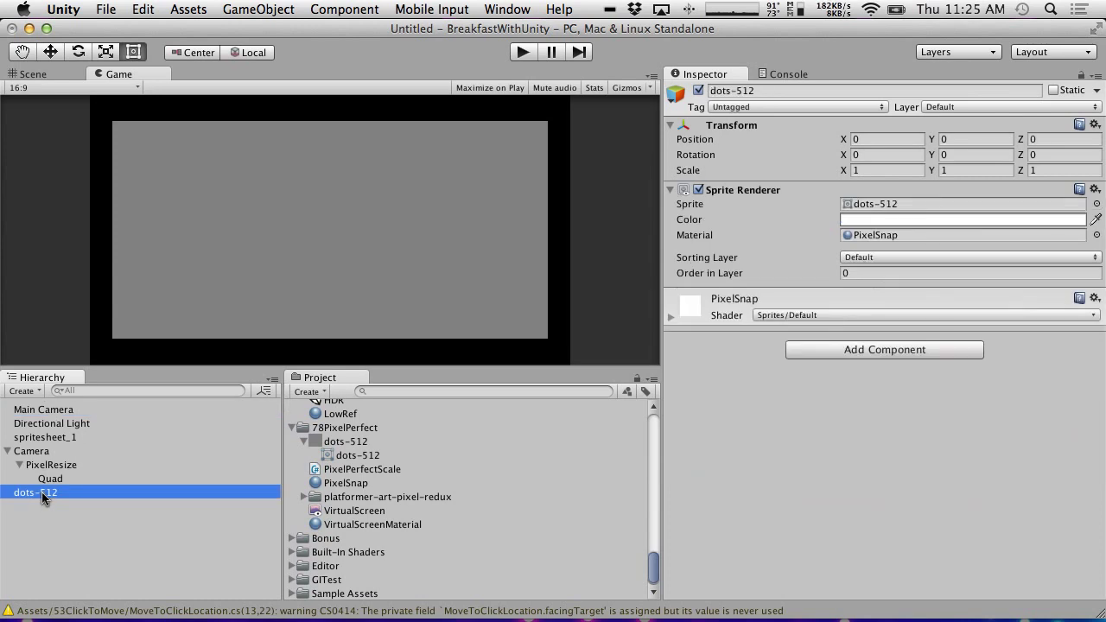
{"action": "key", "text": "super+space"}
{"action": "type", "text": "4*32"}
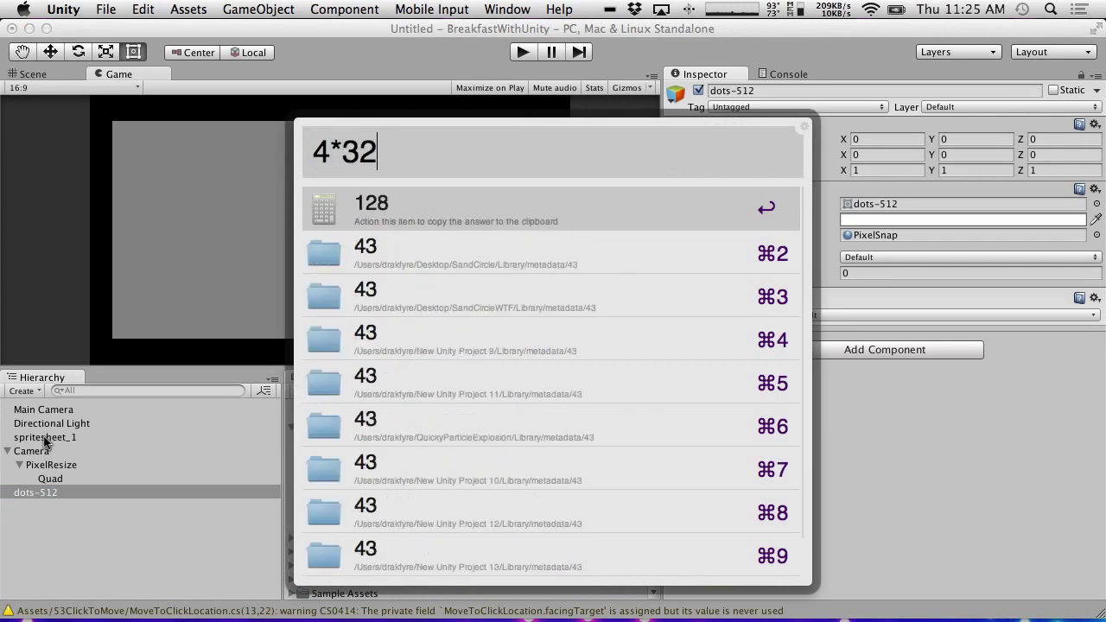
{"action": "key", "text": "Escape"}
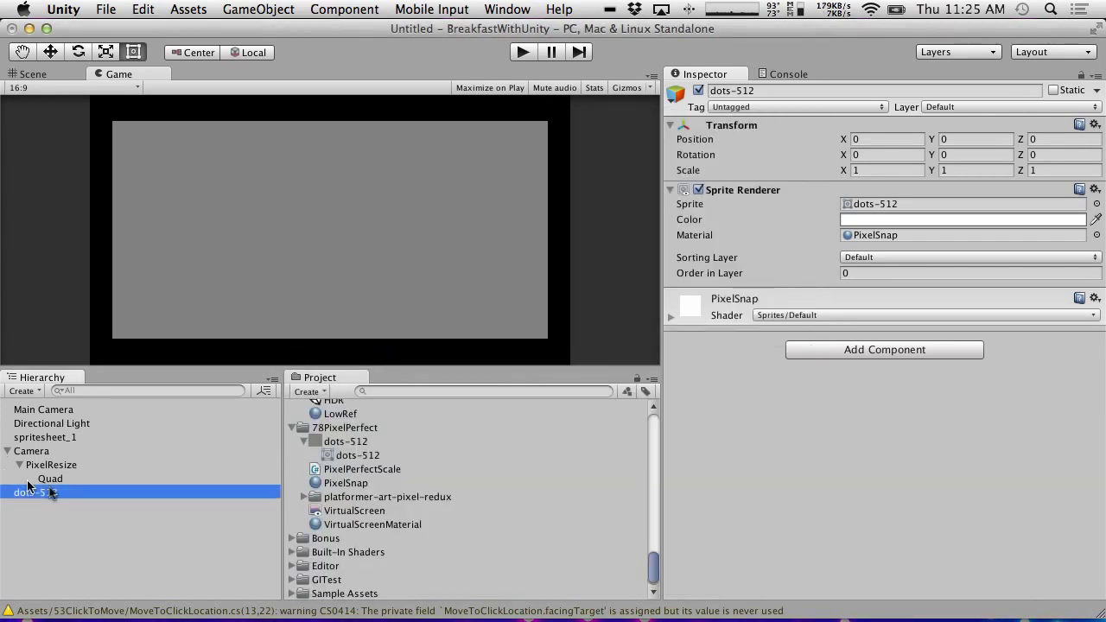
Set Screen Vertical Pixels to 128 in PixelResize's Pixel Perfect Scale script.
{"action": "left_click", "coordinate": [60, 453]}
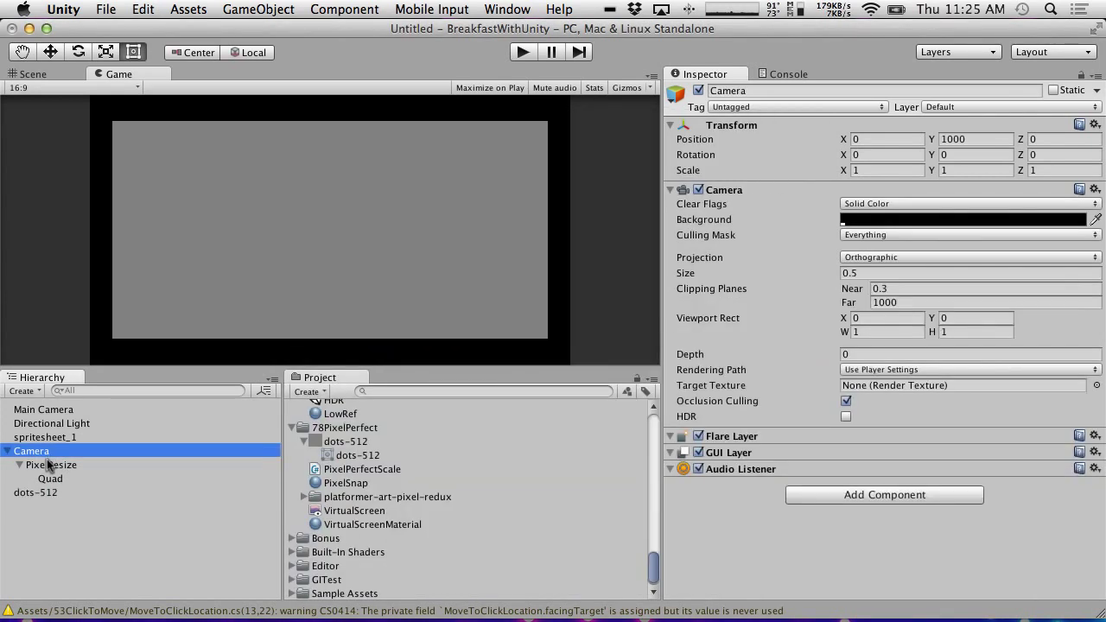
{"action": "left_click", "coordinate": [50, 464]}
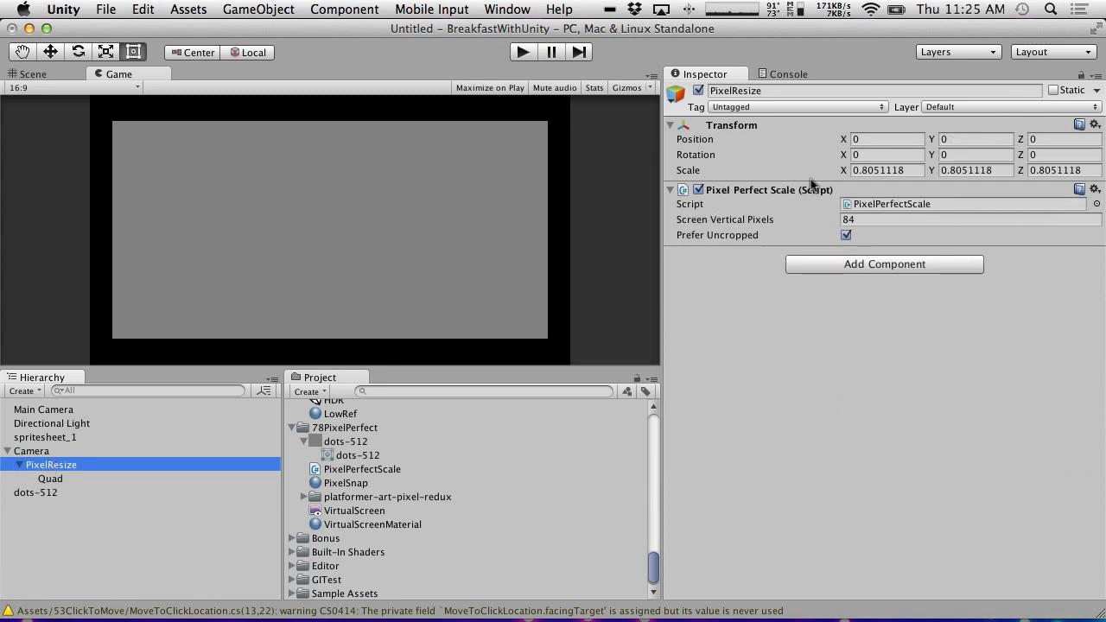
{"action": "left_click", "coordinate": [866, 218]}
{"action": "type", "text": "128"}
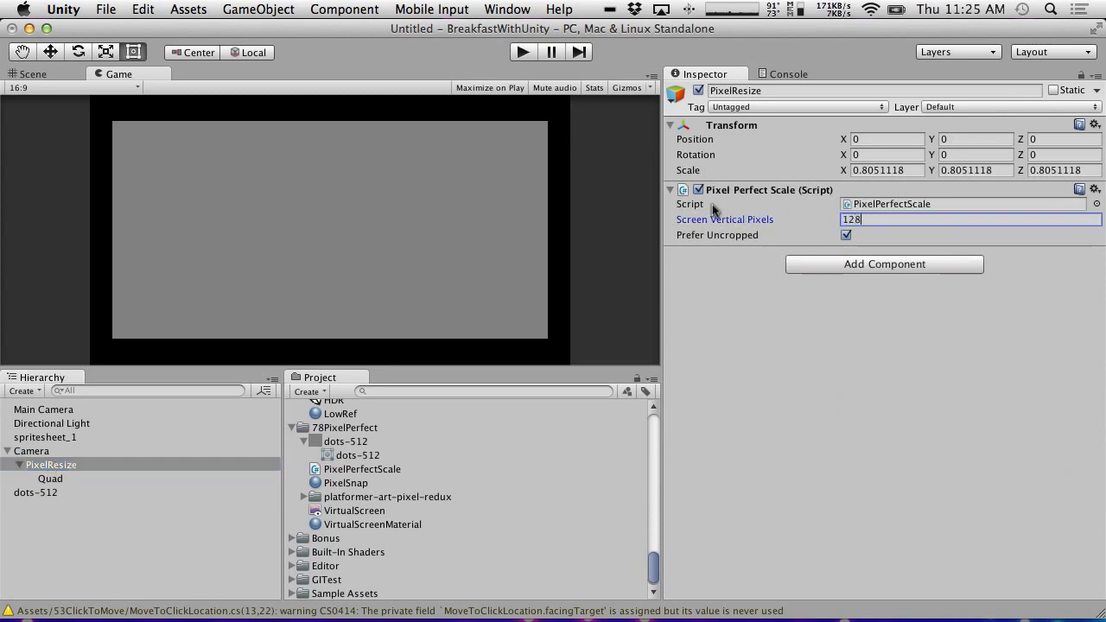
Play and stop the scene once, set the dots-512 texture's Pixels Per Unit to 16 in its import settings, and apply it.
{"action": "left_click", "coordinate": [523, 53]}
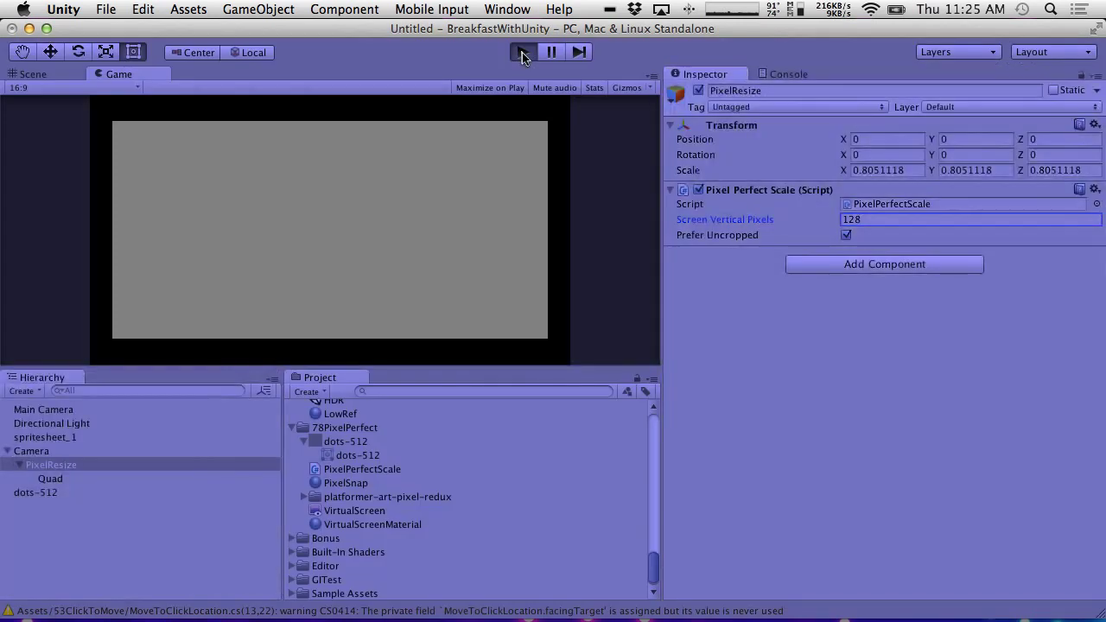
{"action": "left_click", "coordinate": [523, 53]}
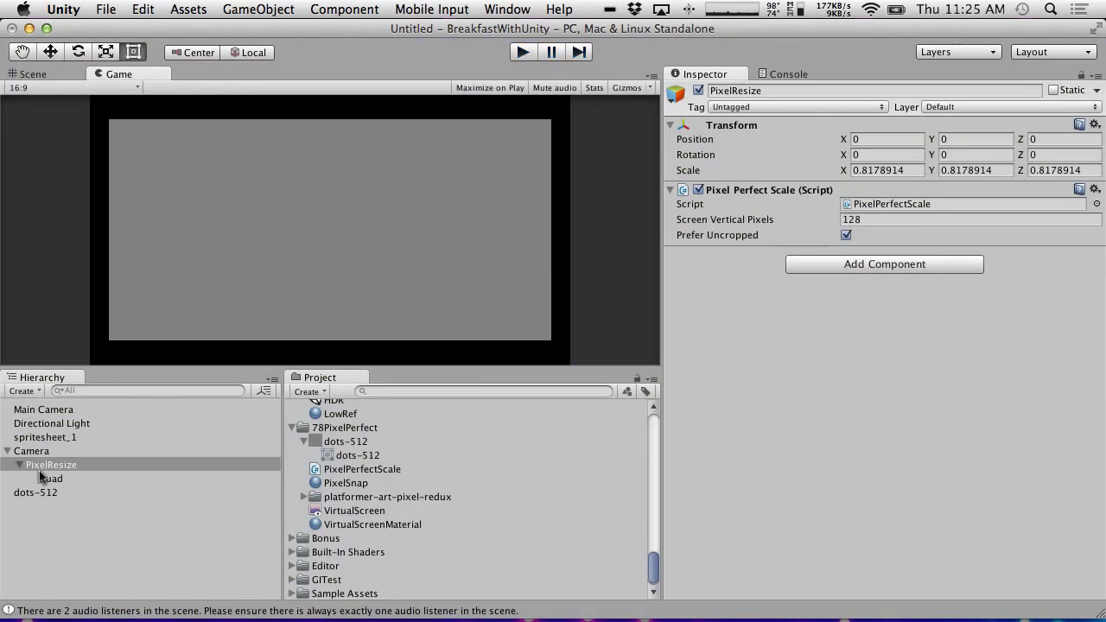
{"action": "left_click", "coordinate": [31, 491]}
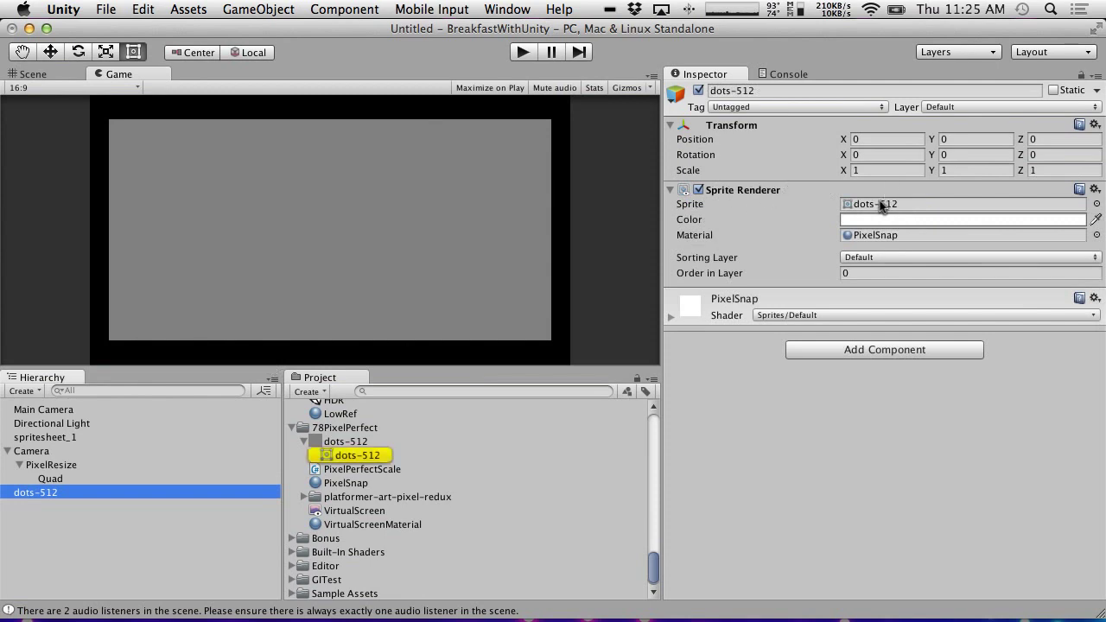
{"action": "left_click", "coordinate": [875, 204]}
{"action": "left_click", "coordinate": [346, 443]}
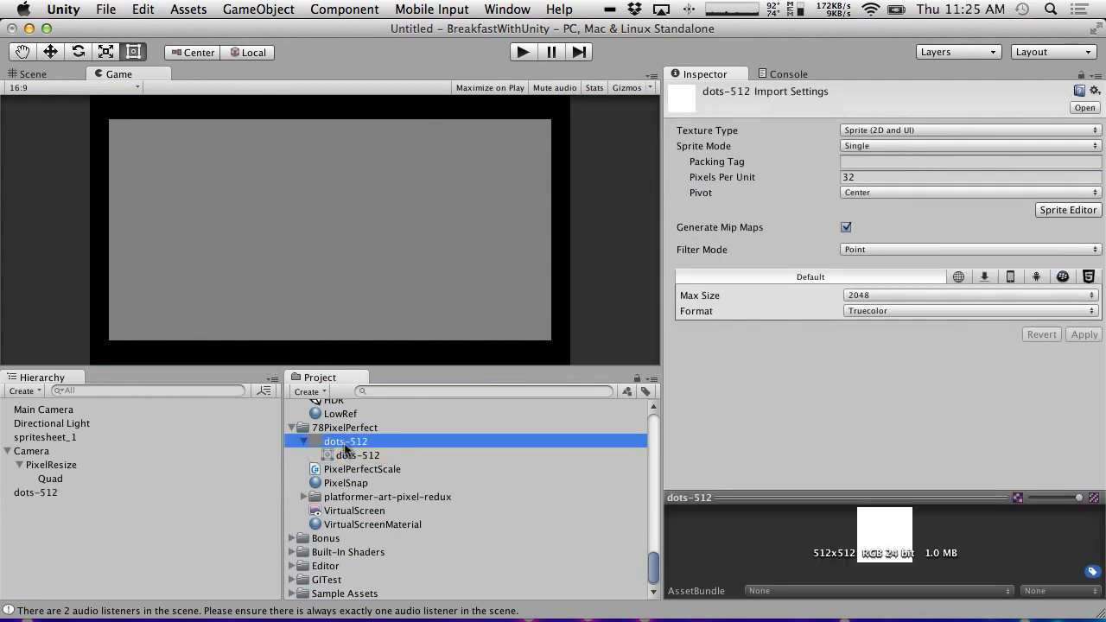
{"action": "left_click", "coordinate": [859, 177]}
{"action": "type", "text": "15"}
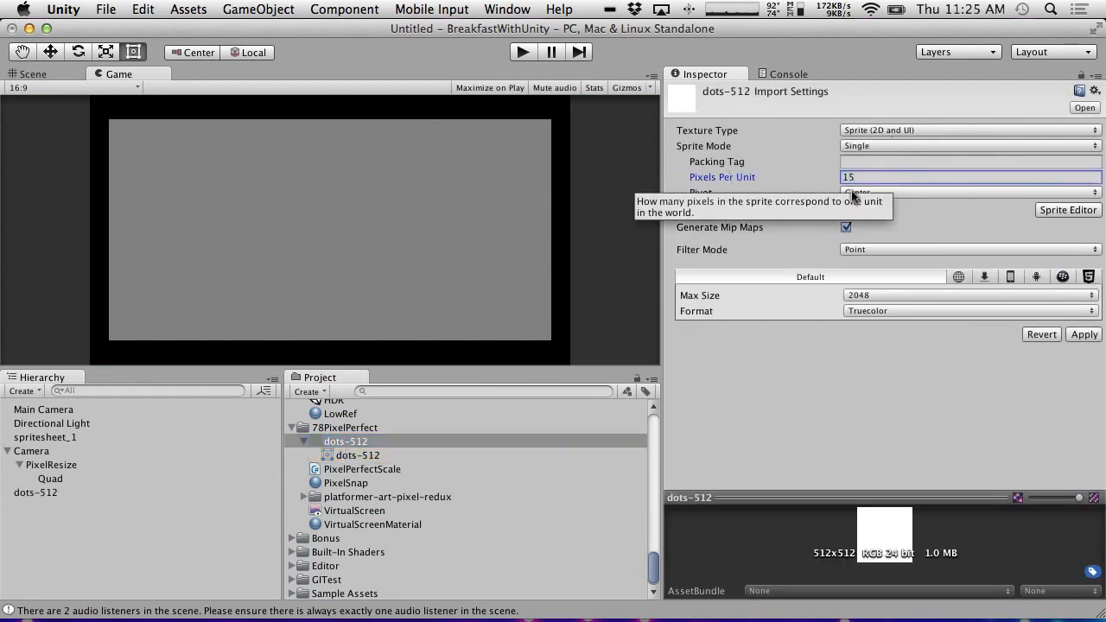
{"action": "left_click_drag", "start_coordinate": [868, 177], "coordinate": [773, 163]}
{"action": "type", "text": "16"}
{"action": "left_click", "coordinate": [1085, 334]}
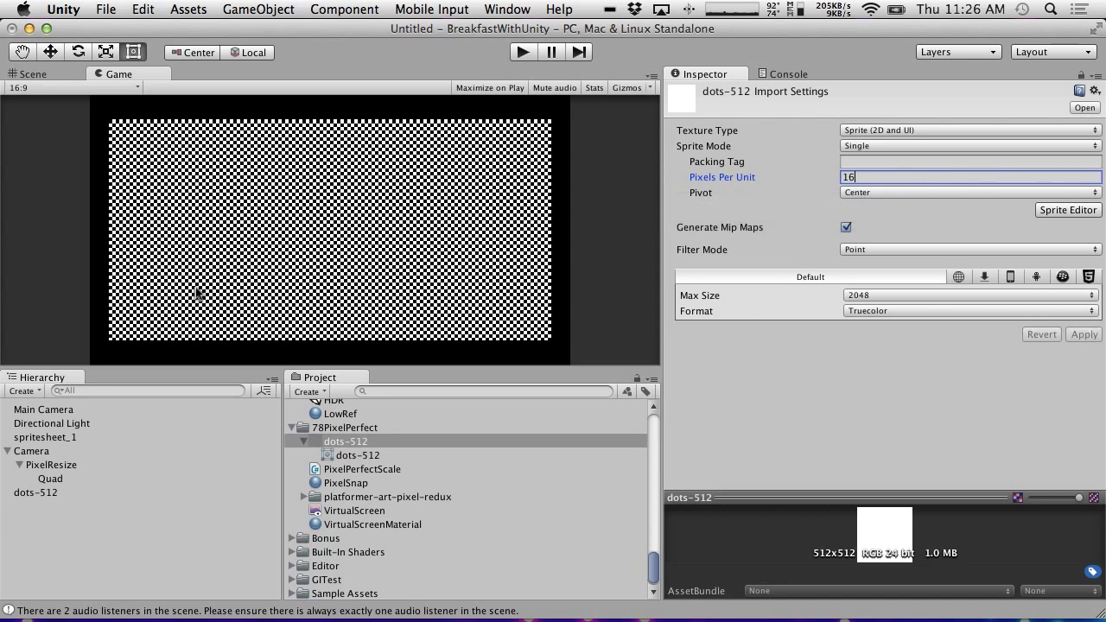
Play the scene, inspect the dot pattern in the maximized Game view, and toggle Prefer Uncropped on PixelResize to compare both scaling modes.
{"action": "left_click", "coordinate": [523, 52]}
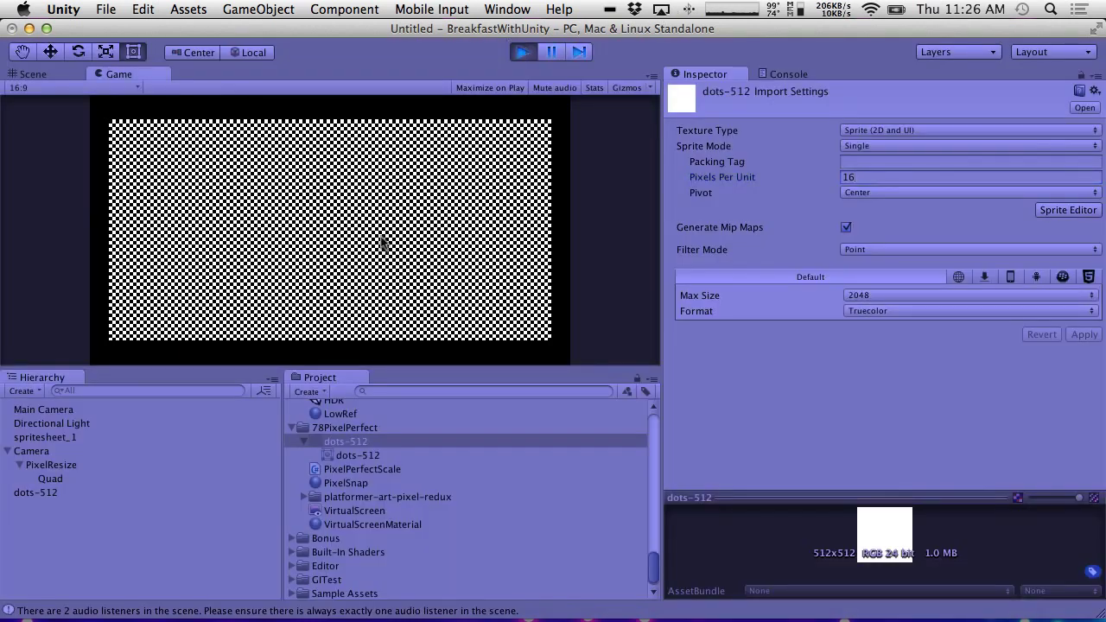
{"action": "key", "text": "shift+space"}
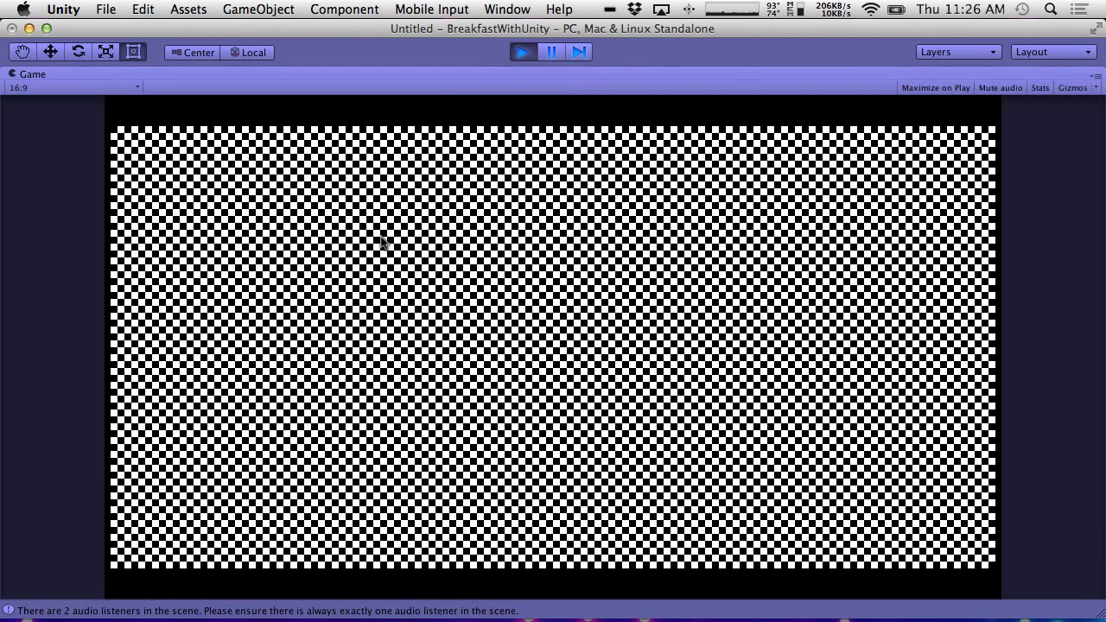
{"action": "key", "text": "shift+space"}
{"action": "left_click", "coordinate": [47, 467]}
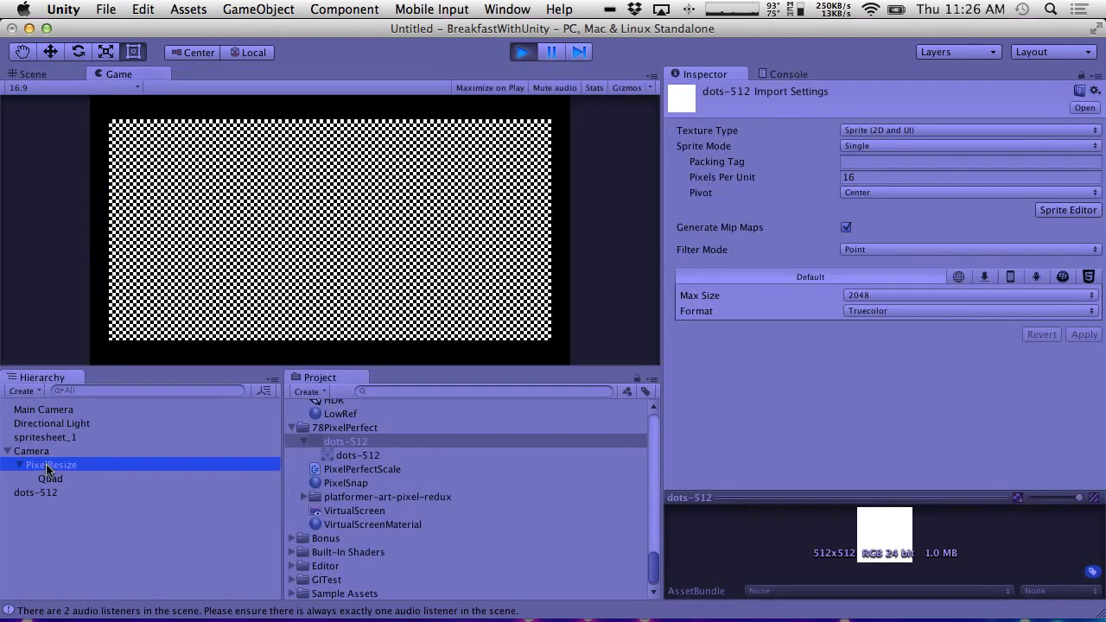
{"action": "left_click", "coordinate": [847, 236]}
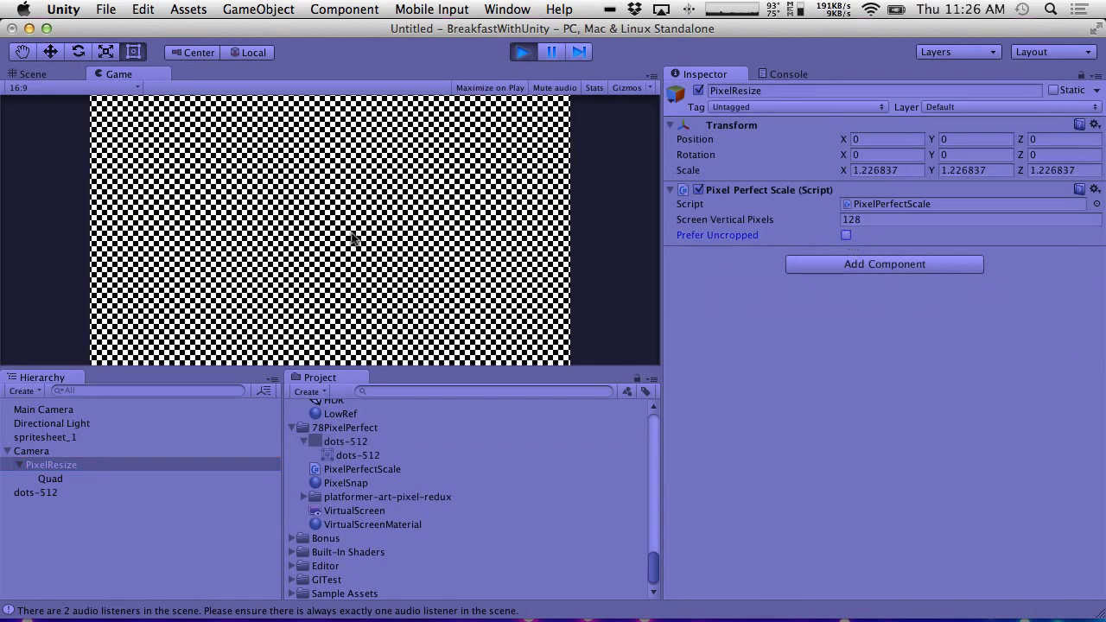
{"action": "key", "text": "shift+space"}
{"action": "key", "text": "shift+space"}
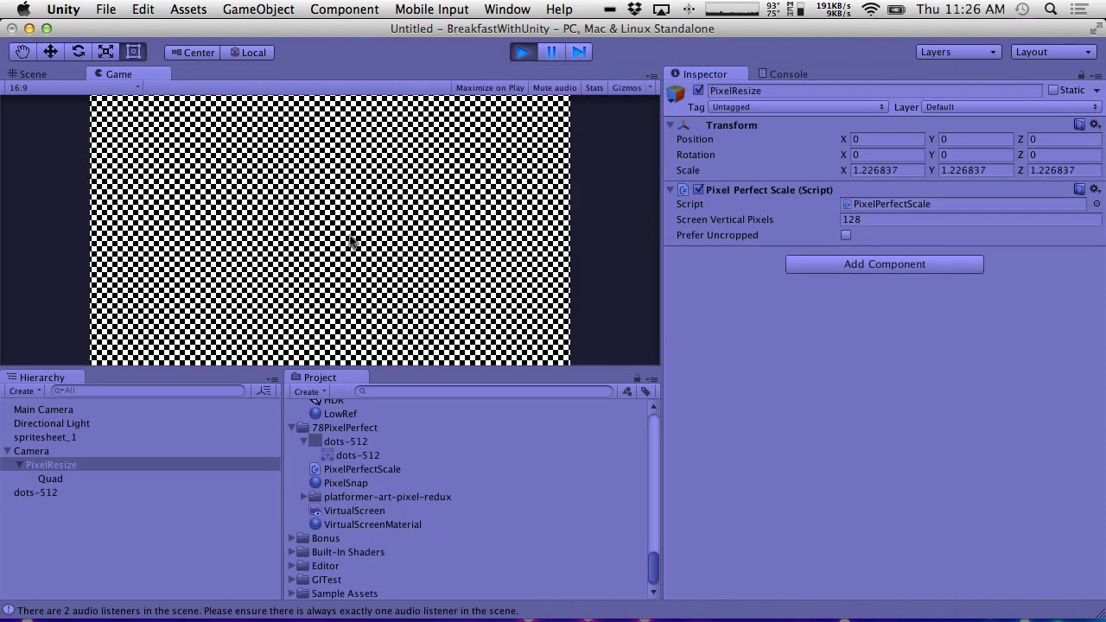
{"action": "left_click", "coordinate": [846, 236]}
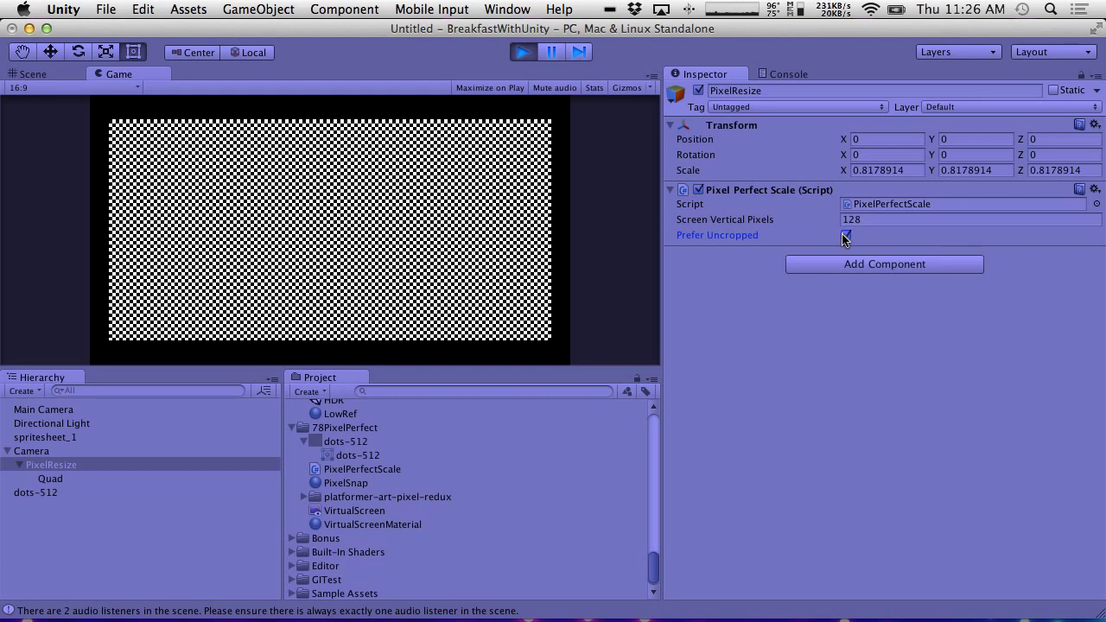
{"action": "left_click", "coordinate": [845, 235]}
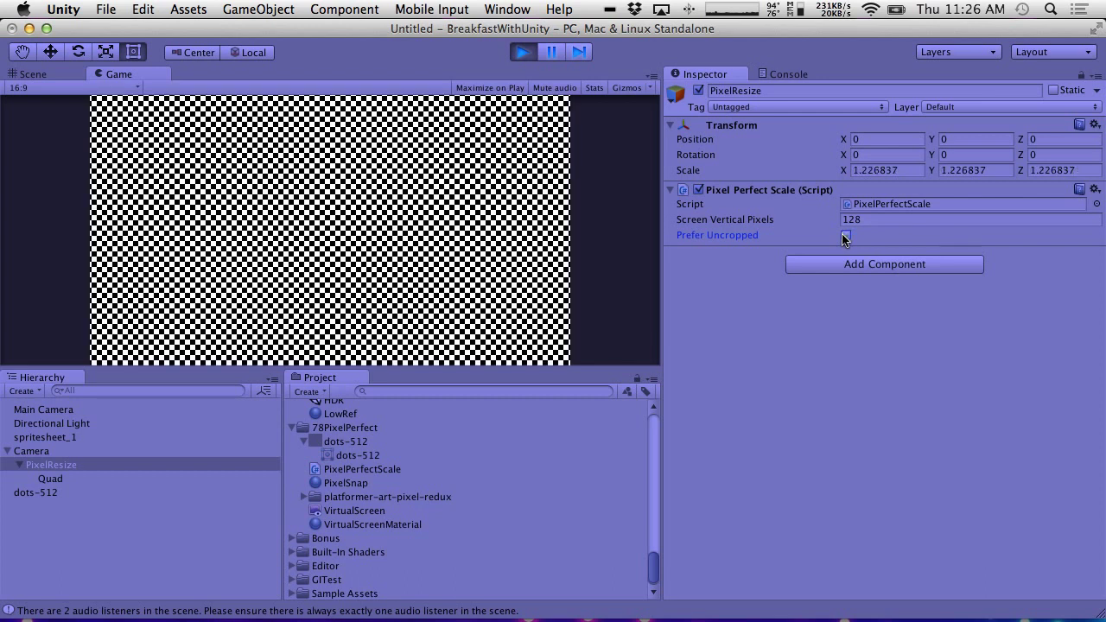
In play mode, set PixelResize's Screen Vertical Pixels to 84, apply 21 Pixels Per Unit to the dots-512 texture, and stop the game.
{"action": "left_click", "coordinate": [727, 218]}
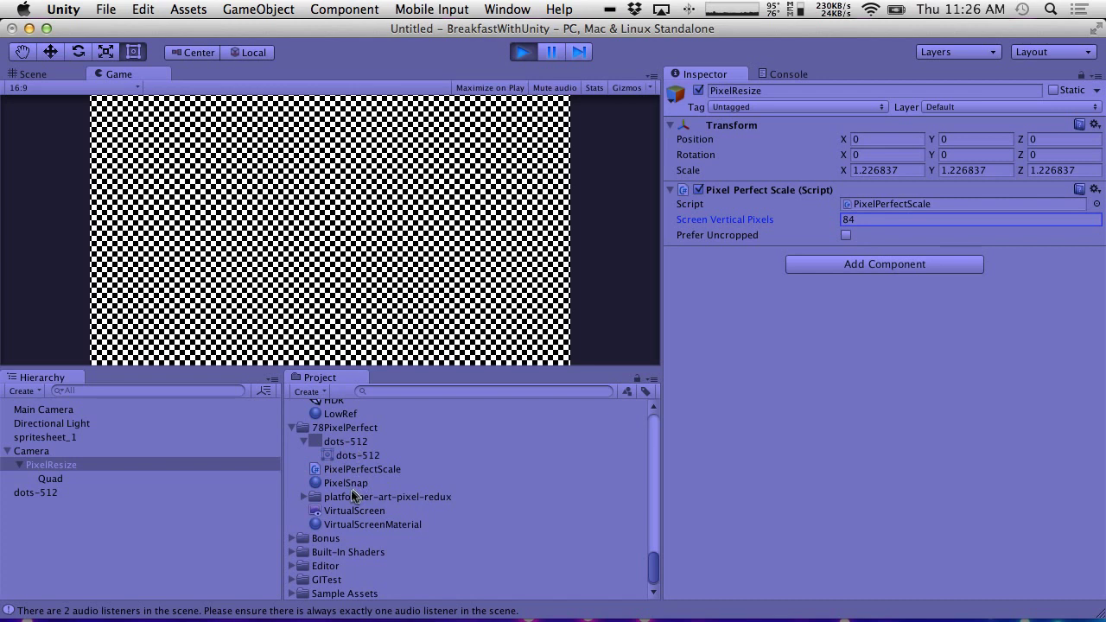
{"action": "left_click", "coordinate": [341, 443]}
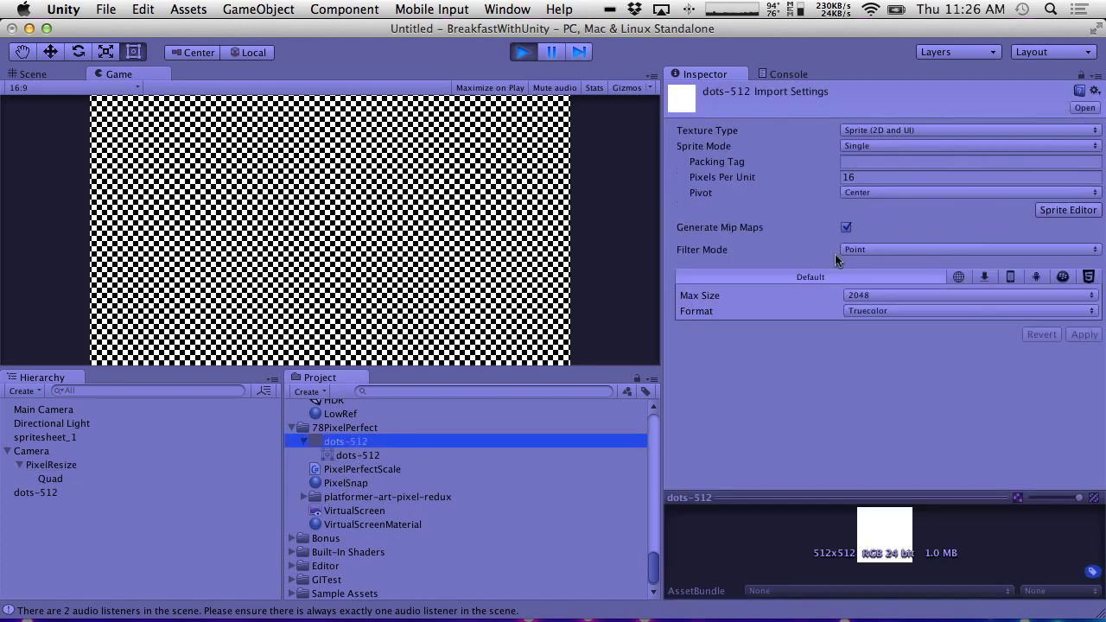
{"action": "left_click", "coordinate": [899, 177]}
{"action": "type", "text": "21"}
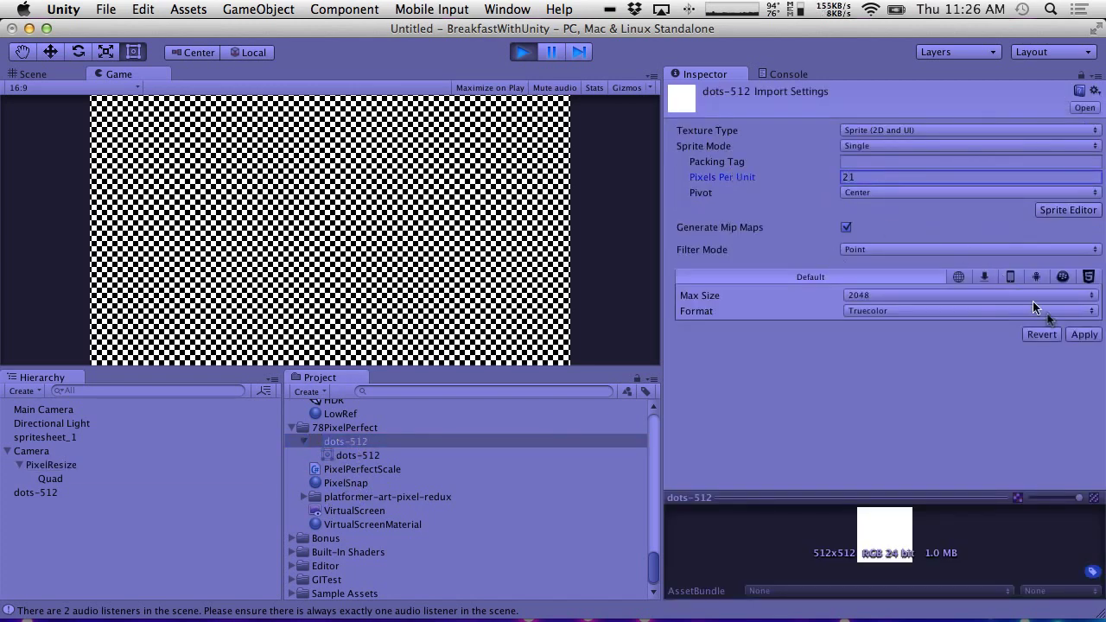
{"action": "left_click", "coordinate": [1082, 334]}
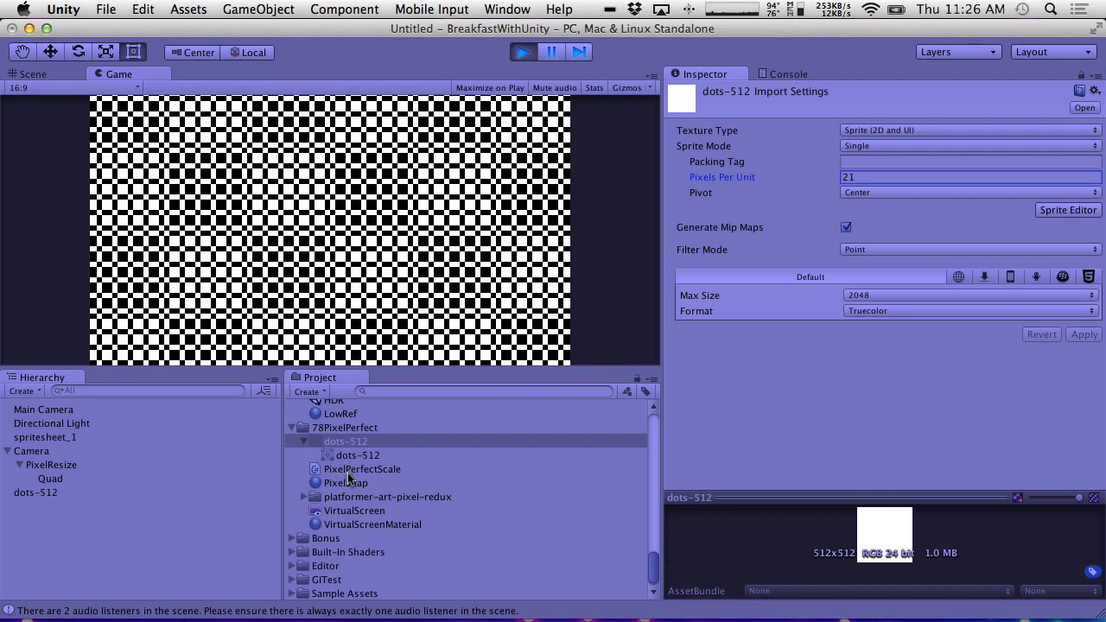
{"action": "left_click", "coordinate": [522, 52]}
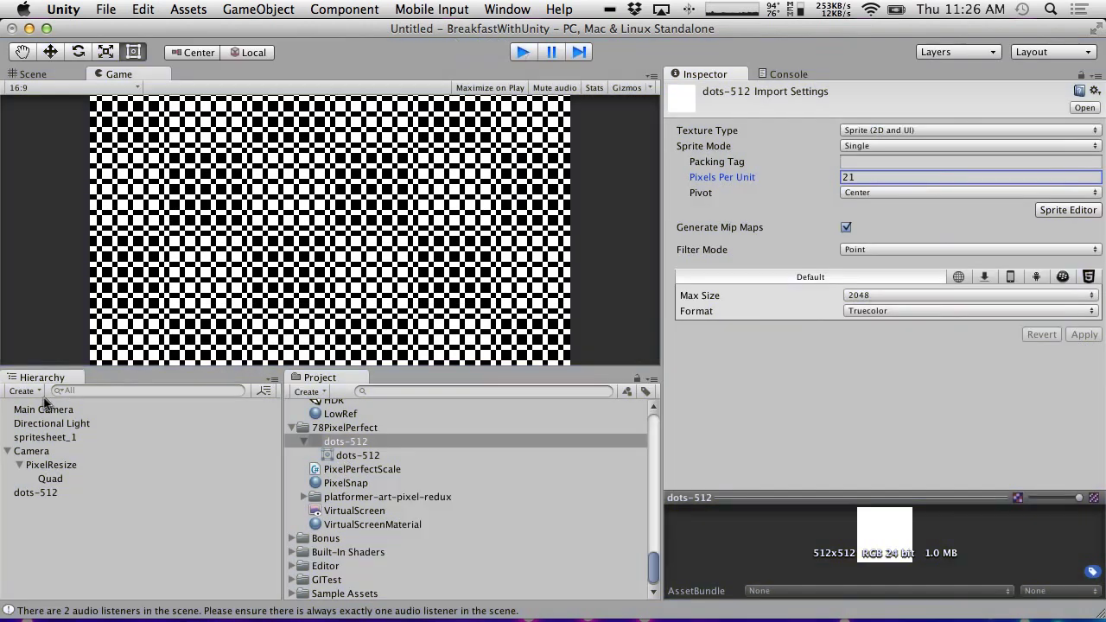
Set Screen Vertical Pixels to 84 in PixelResize's Pixel Perfect Scale script outside play mode.
{"action": "left_click", "coordinate": [43, 451]}
{"action": "left_click", "coordinate": [47, 464]}
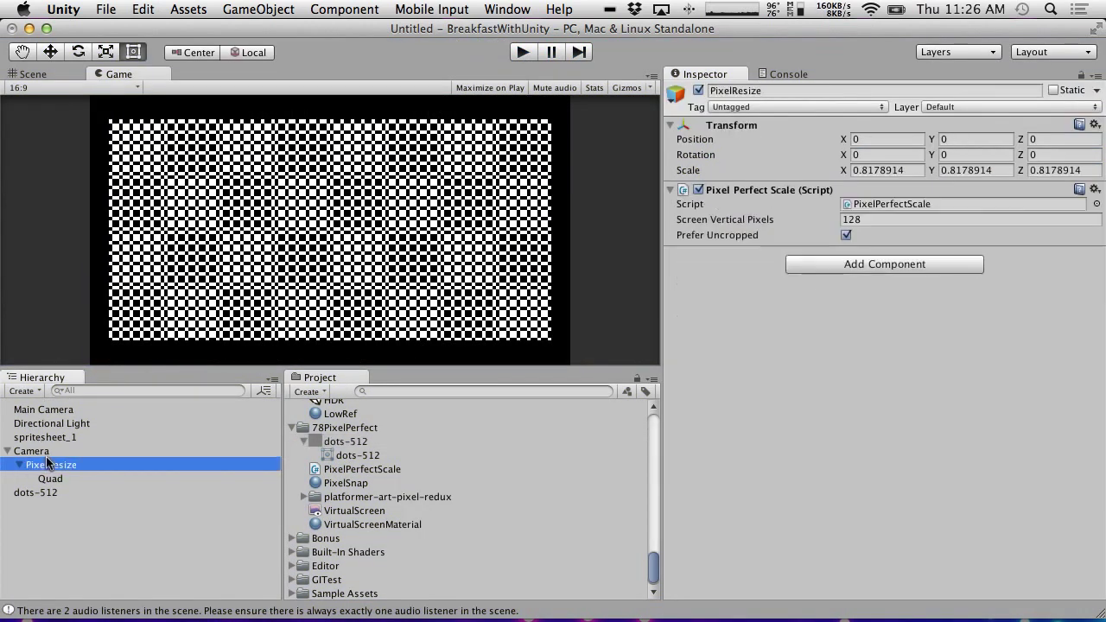
{"action": "left_click", "coordinate": [883, 219]}
{"action": "type", "text": "84"}
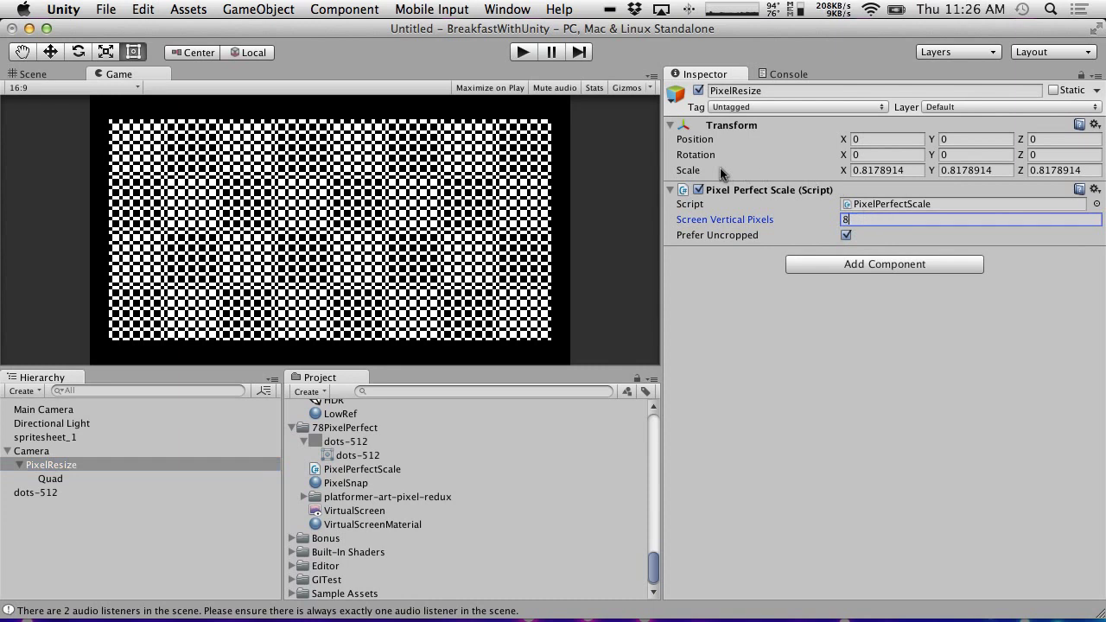
Set the height of the VirtualScreen render texture to 84.
{"action": "left_click", "coordinate": [350, 511]}
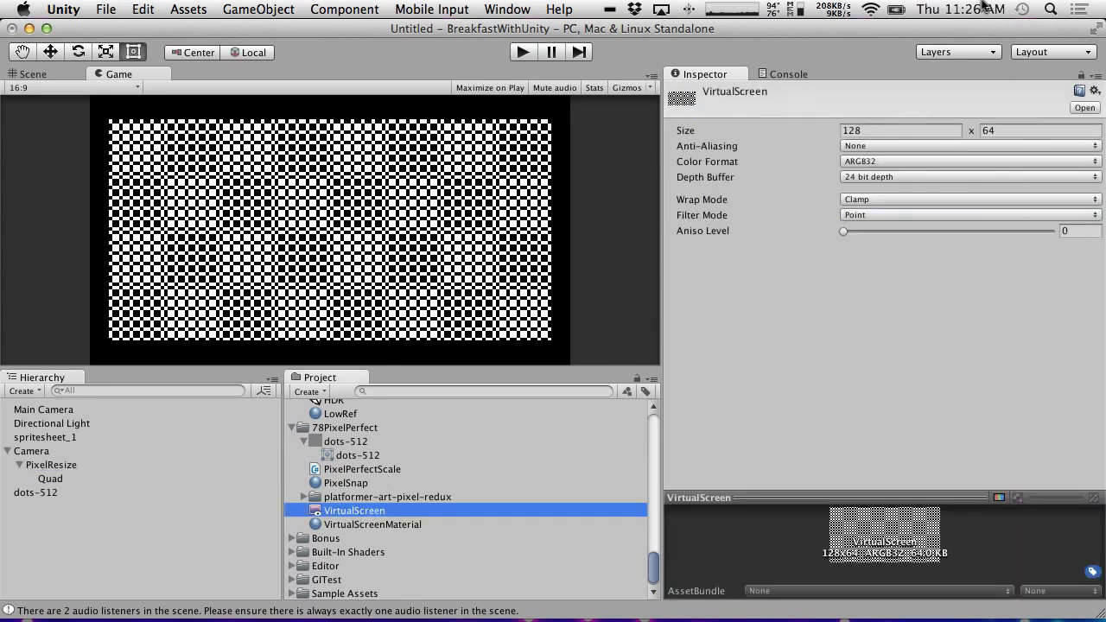
{"action": "left_click", "coordinate": [929, 129]}
{"action": "left_click", "coordinate": [1024, 130]}
{"action": "type", "text": "84"}
Calculate 84*2 with the system launcher and set the VirtualScreen render texture's width to 168.
{"action": "left_click", "coordinate": [862, 131]}
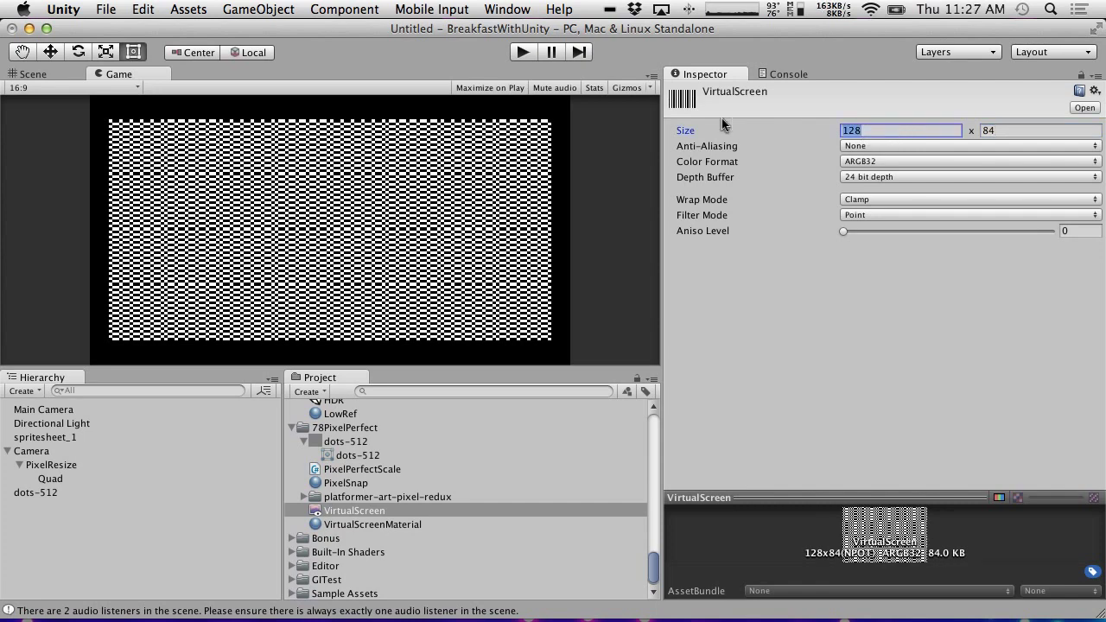
{"action": "key", "text": "alt+space"}
{"action": "type", "text": "84"}
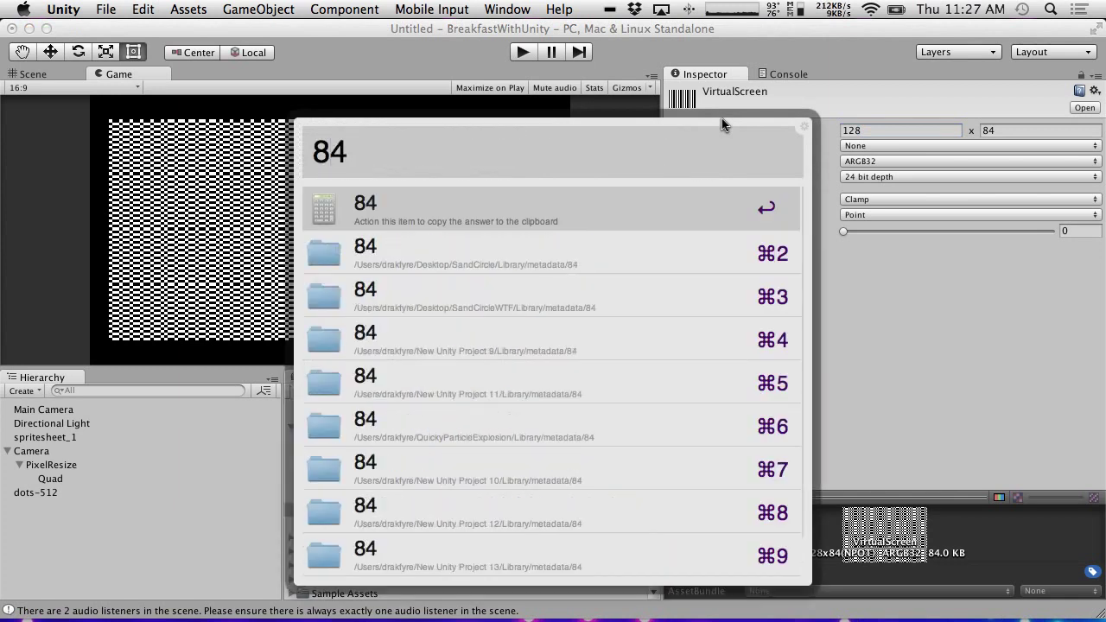
{"action": "type", "text": "*23"}
{"action": "key", "text": "BackSpace"}
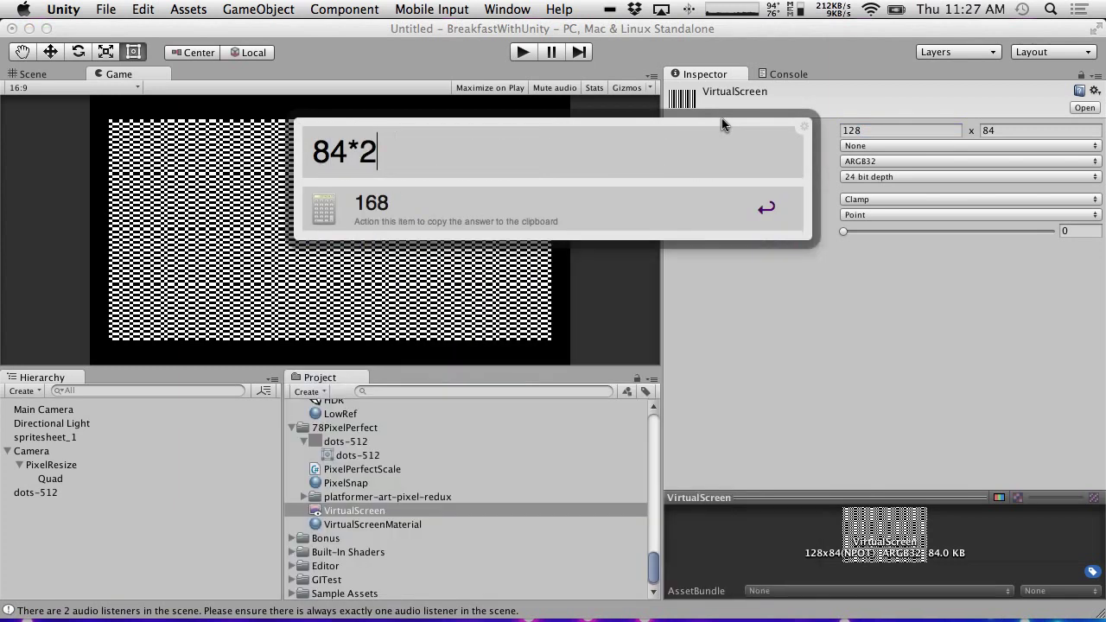
{"action": "key", "text": "Escape"}
{"action": "double_click", "coordinate": [906, 129]}
{"action": "type", "text": "168"}
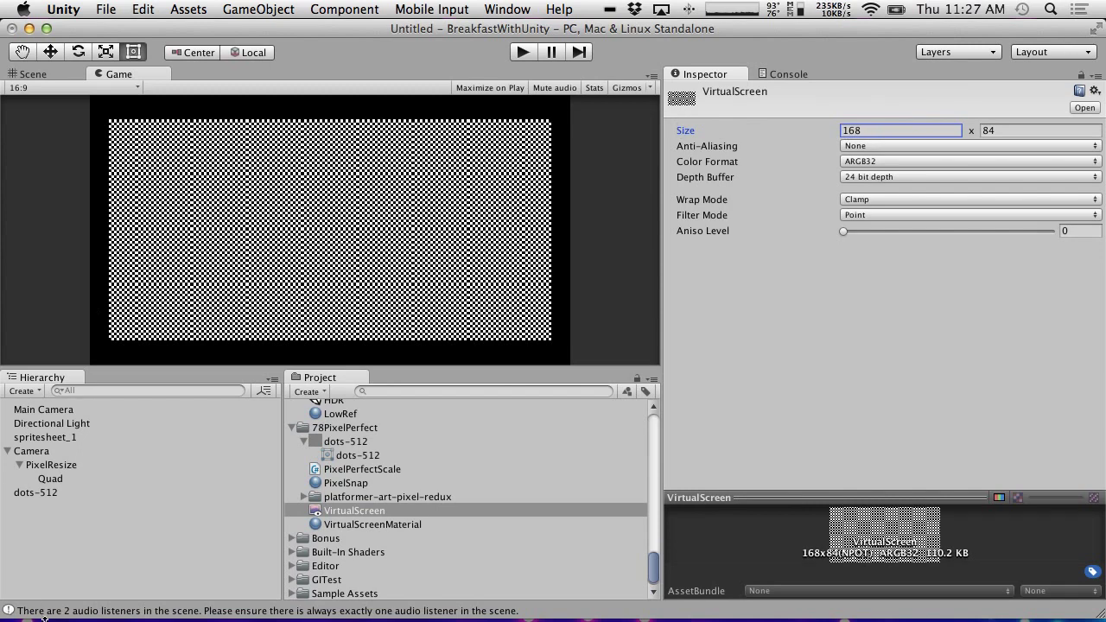
Re-enter 84 as PixelResize's Screen Vertical Pixels and play the scene briefly to refresh its scale.
{"action": "left_click", "coordinate": [70, 531]}
{"action": "left_click", "coordinate": [62, 468]}
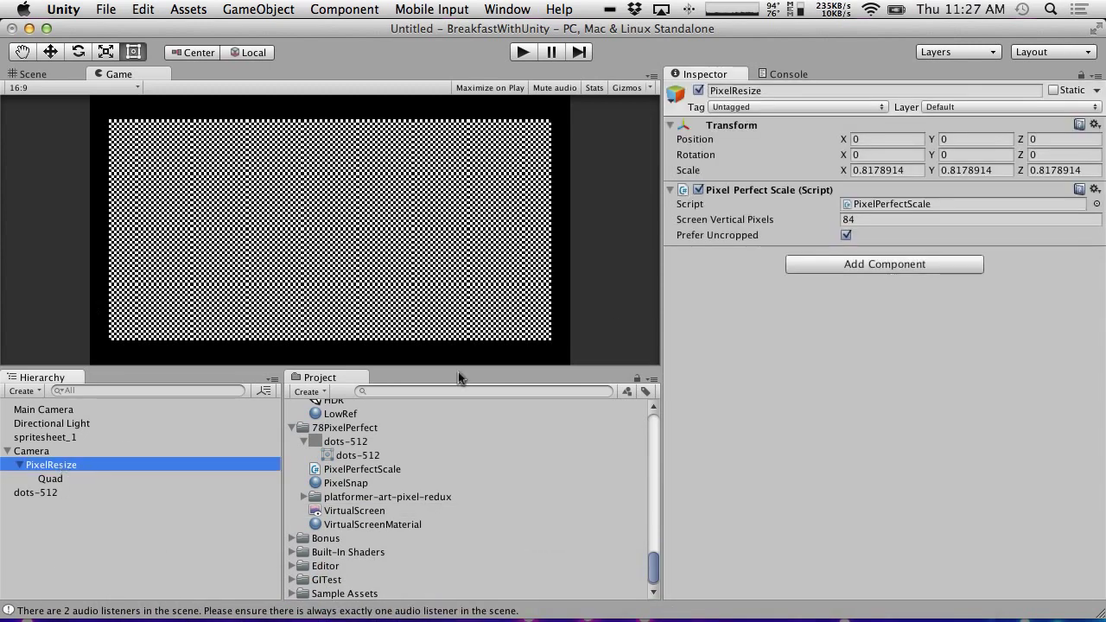
{"action": "left_click", "coordinate": [803, 221]}
{"action": "left_click_drag", "start_coordinate": [803, 221], "coordinate": [718, 200]}
{"action": "type", "text": "84"}
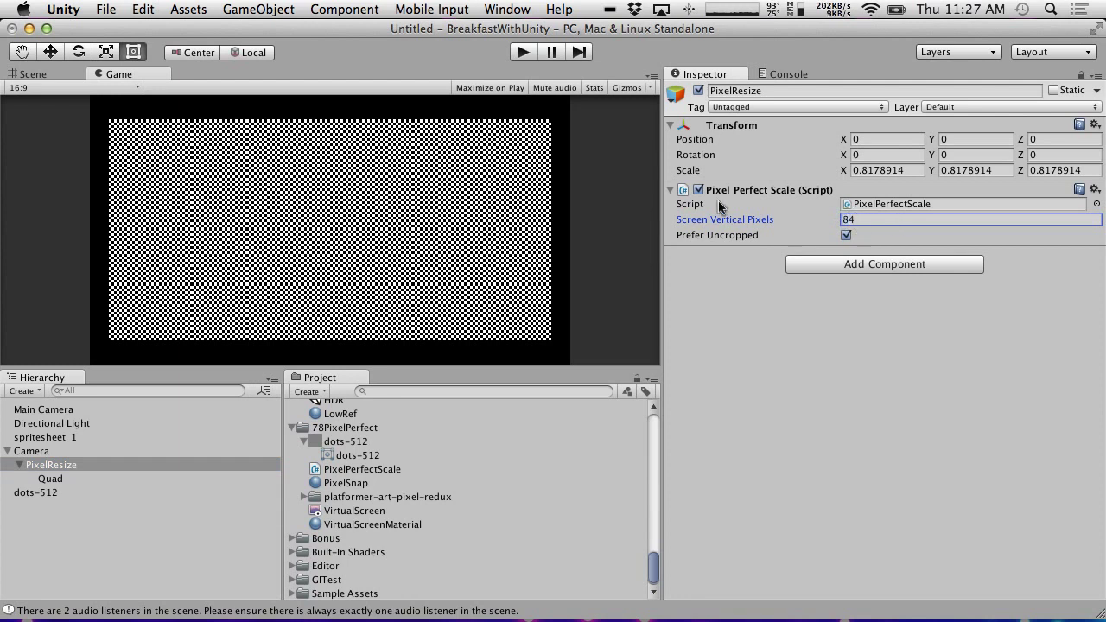
{"action": "left_click", "coordinate": [524, 53]}
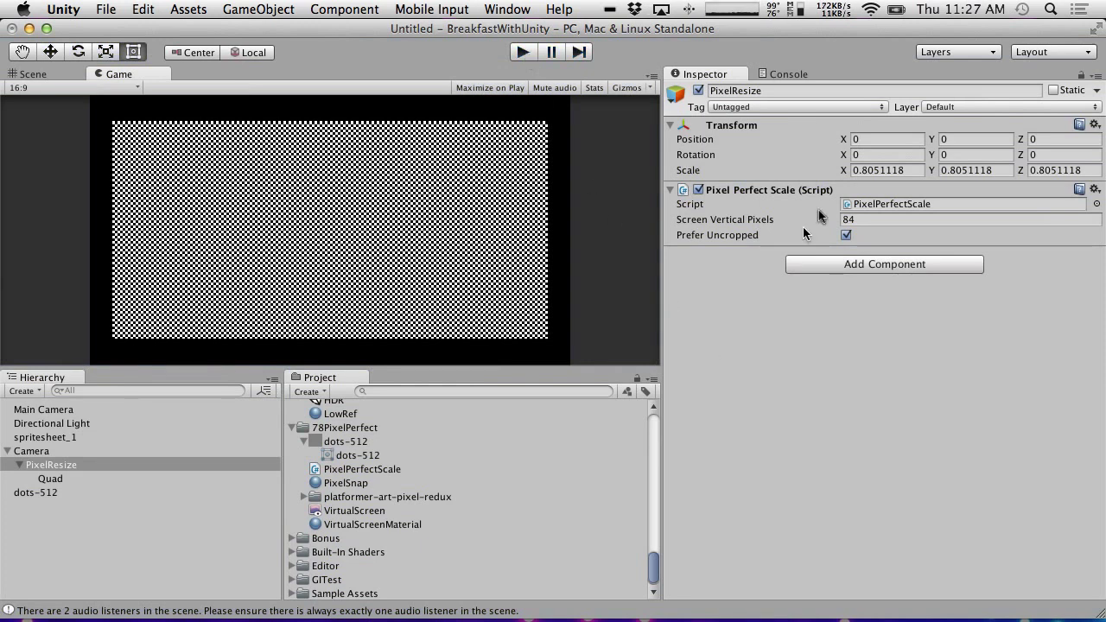
Glance at the PixelPerfectScale script in MonoDevelop, return to Unity and delete the dots-512 object from the scene.
{"action": "key", "text": "super+Tab"}
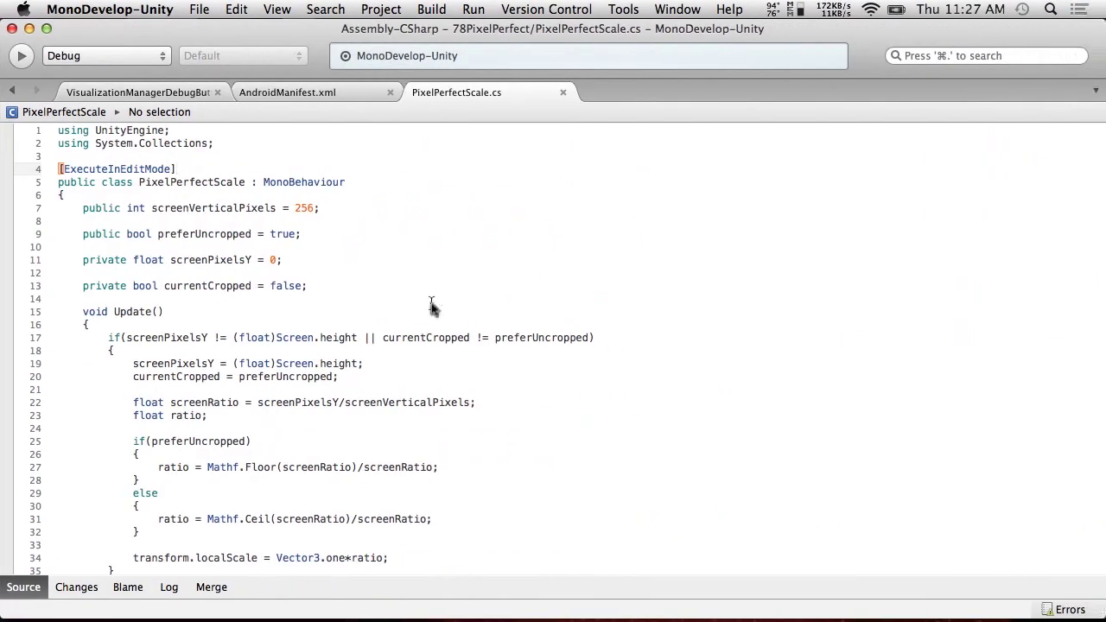
{"action": "key", "text": "super+Tab"}
{"action": "left_click", "coordinate": [42, 493]}
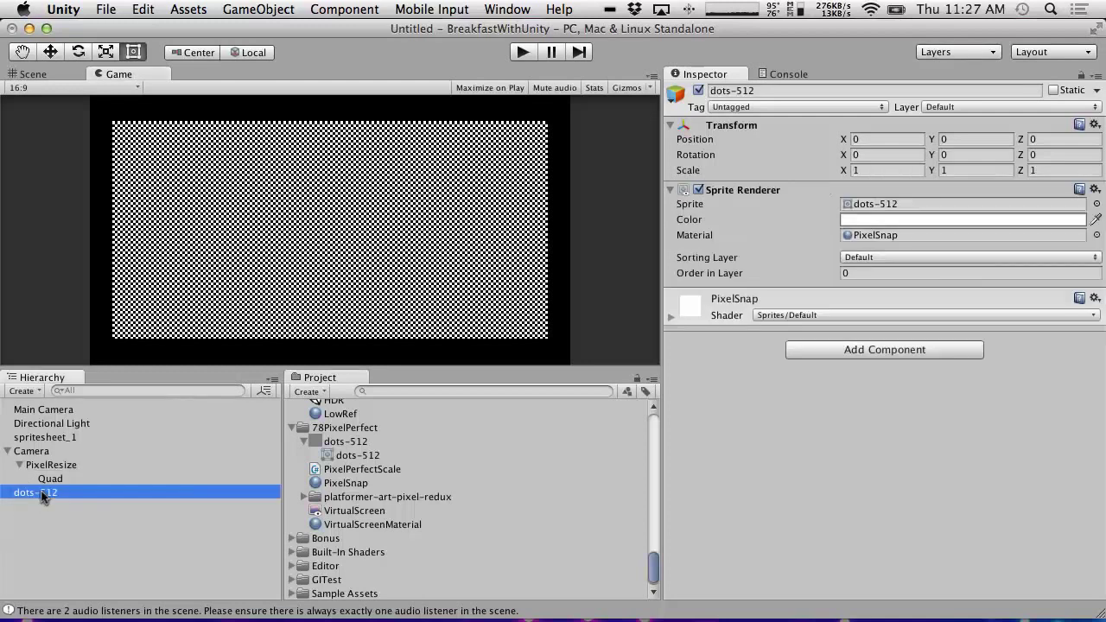
{"action": "right_click", "coordinate": [41, 494]}
{"action": "left_click", "coordinate": [107, 434]}
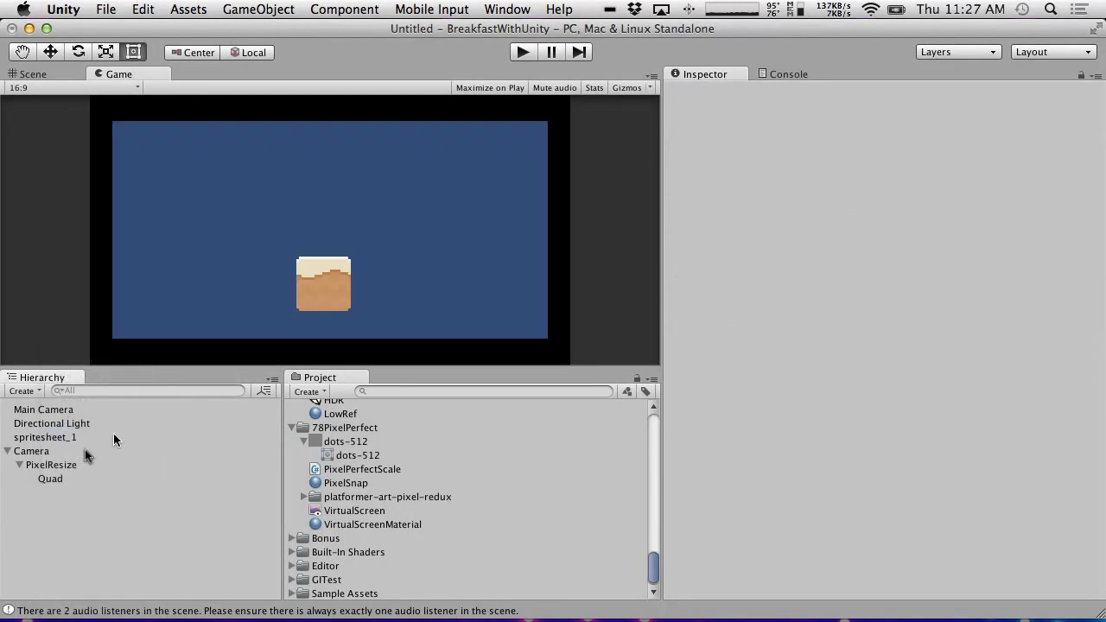
Add the spritesheet_19 sprite from the platformer-art-pixel-redux spritesheet to the scene and collapse its asset folder.
{"action": "left_click", "coordinate": [43, 437]}
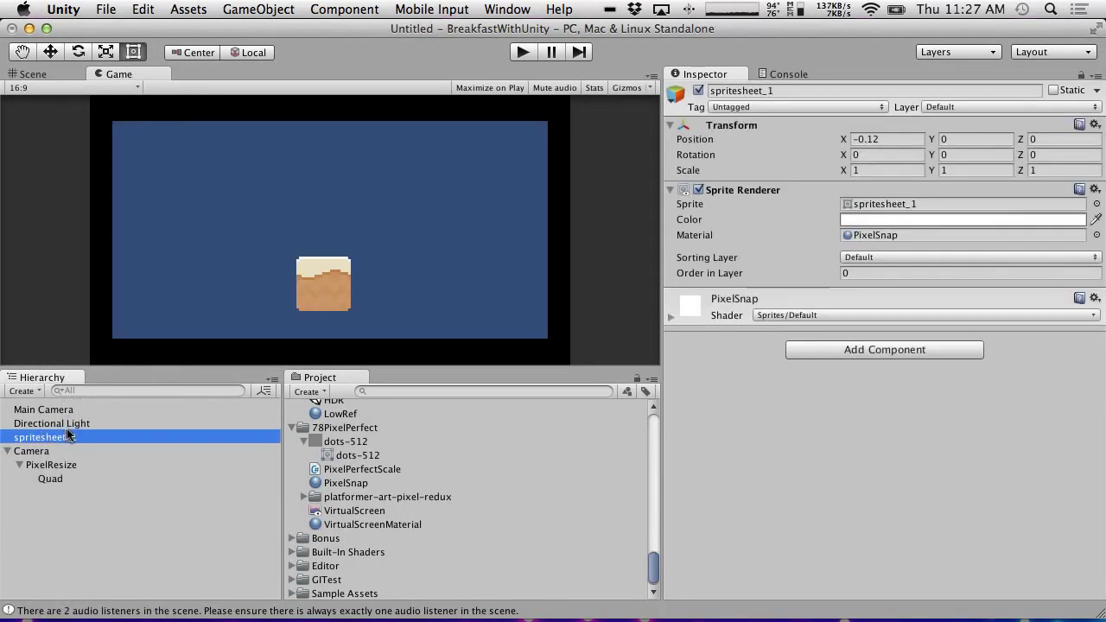
{"action": "scroll", "coordinate": [352, 493], "scroll_direction": "up", "scroll_amount": 5}
{"action": "scroll", "coordinate": [354, 494], "scroll_direction": "down", "scroll_amount": 4}
{"action": "scroll", "coordinate": [354, 495], "scroll_direction": "up", "scroll_amount": 15}
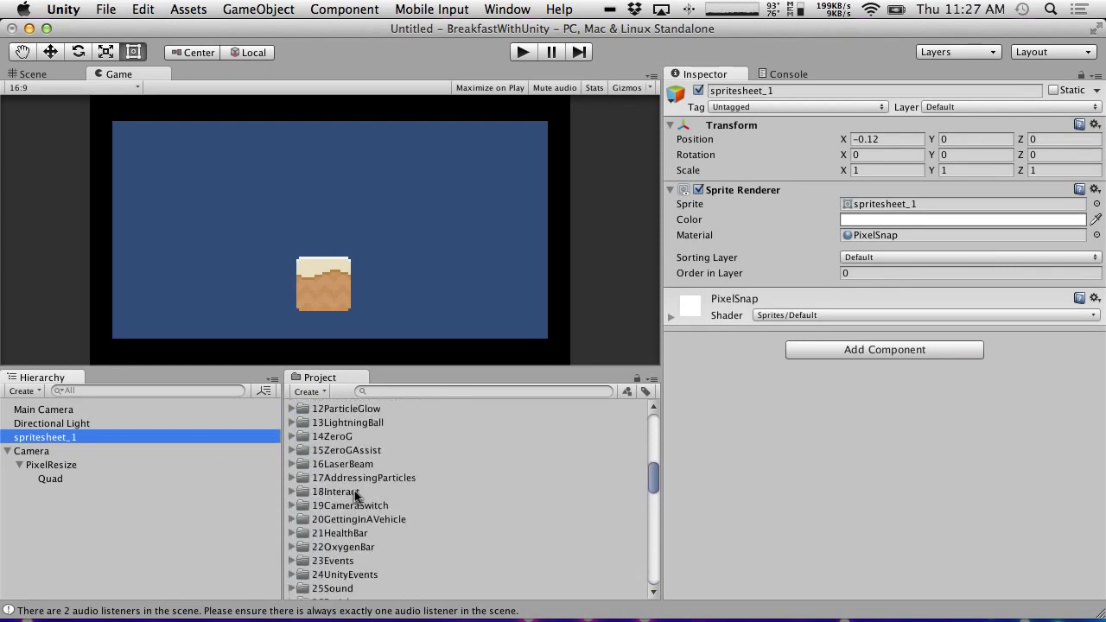
{"action": "scroll", "coordinate": [354, 495], "scroll_direction": "up", "scroll_amount": 3}
{"action": "scroll", "coordinate": [354, 495], "scroll_direction": "down", "scroll_amount": 20}
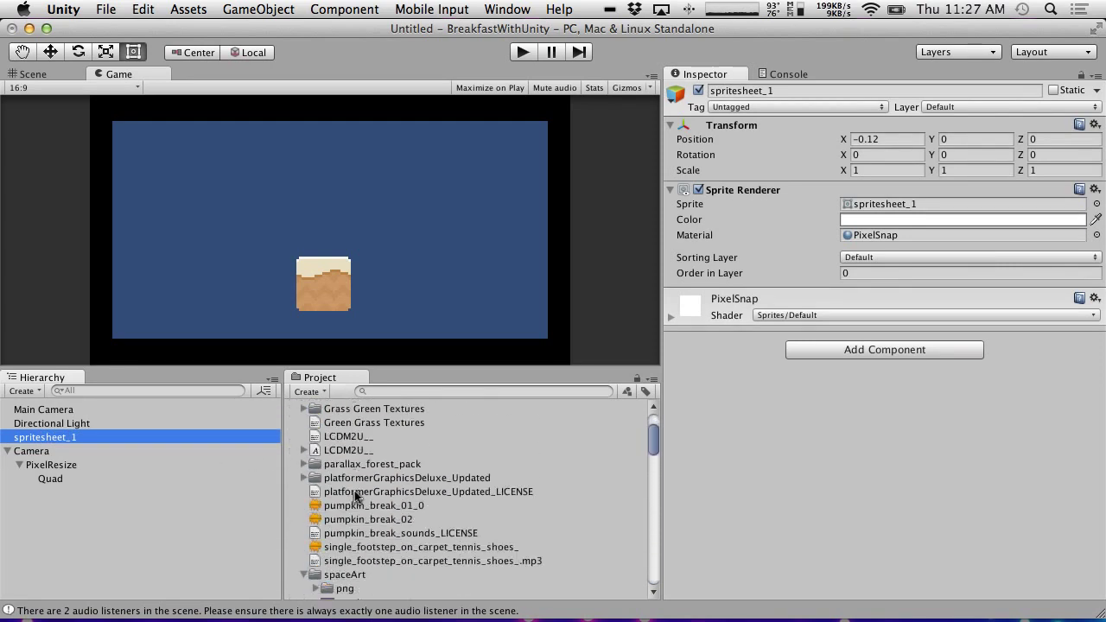
{"action": "scroll", "coordinate": [354, 495], "scroll_direction": "down", "scroll_amount": 1}
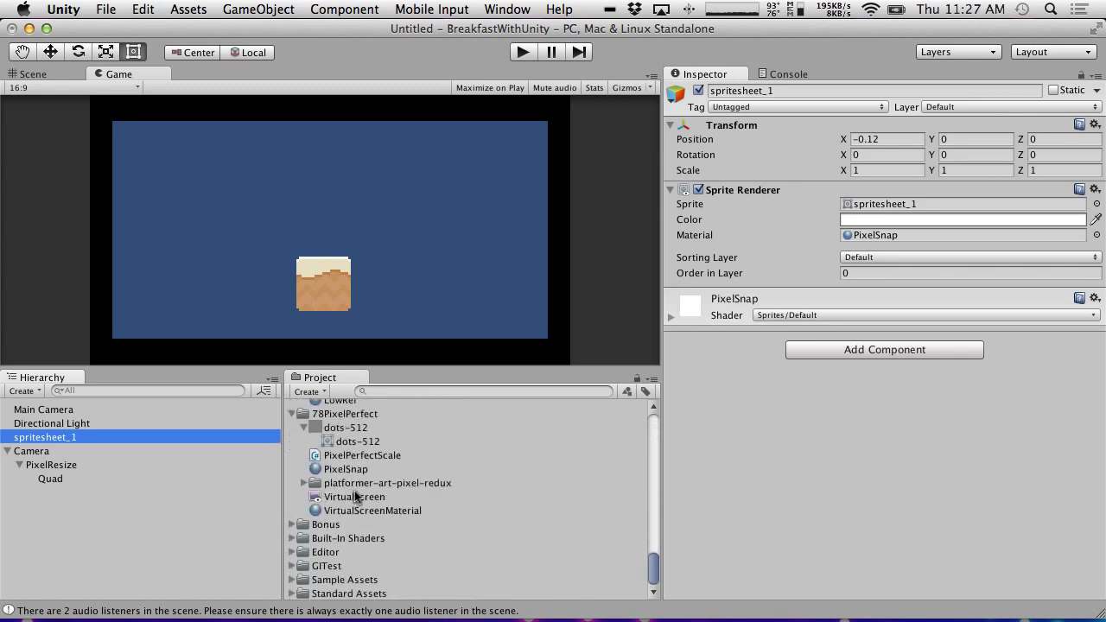
{"action": "left_click", "coordinate": [305, 482]}
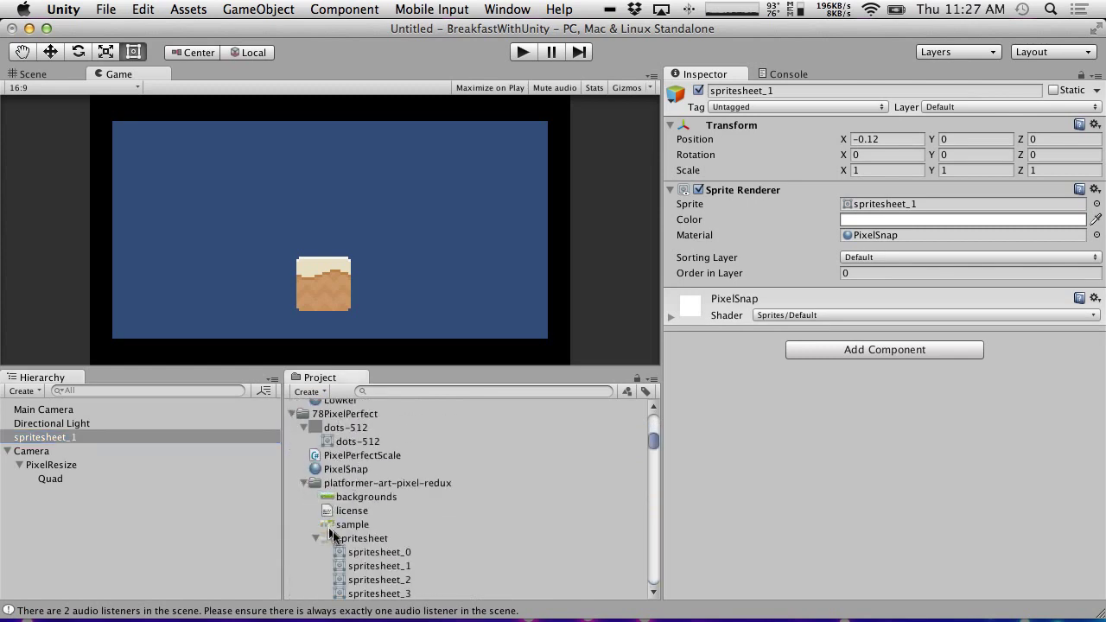
{"action": "scroll", "coordinate": [332, 531], "scroll_direction": "down", "scroll_amount": 6}
{"action": "left_click", "coordinate": [378, 530]}
{"action": "key", "text": "Down"}
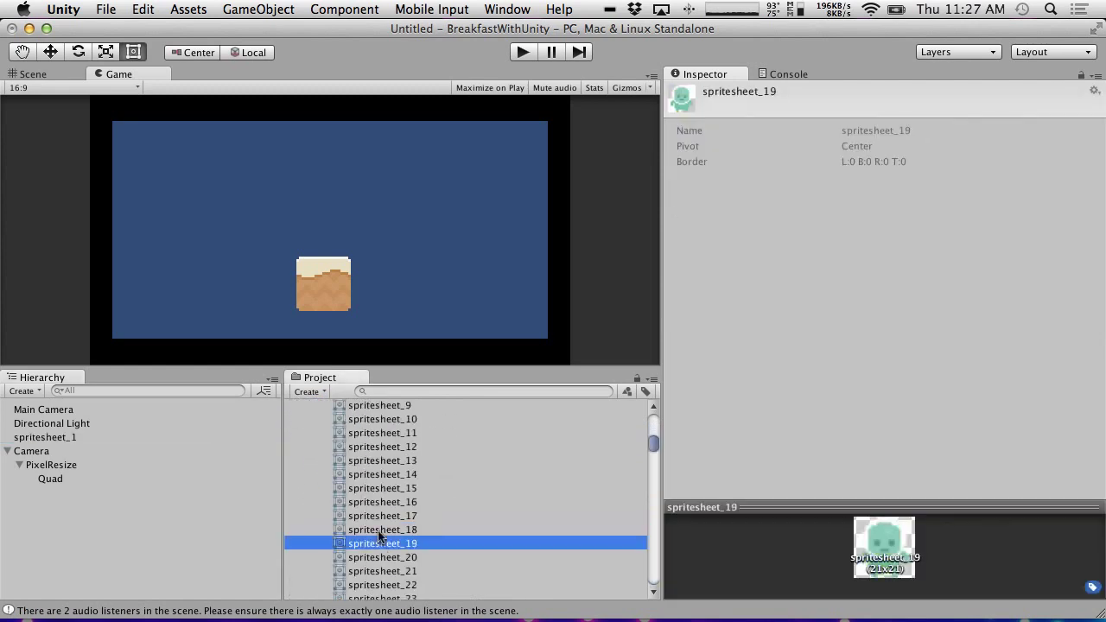
{"action": "left_click_drag", "start_coordinate": [382, 544], "coordinate": [167, 516]}
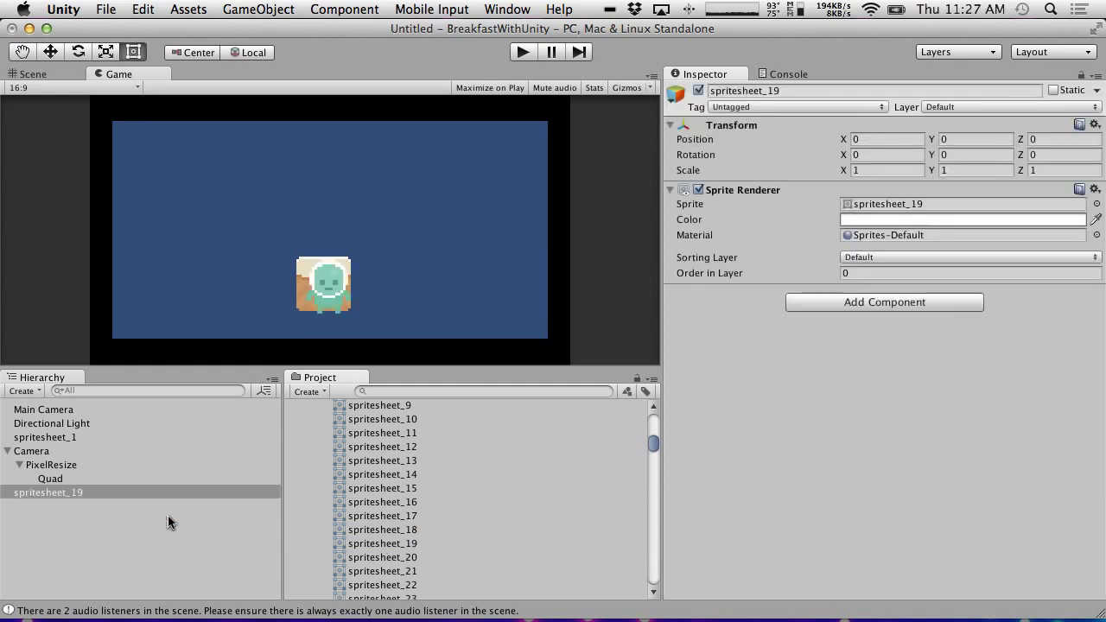
{"action": "scroll", "coordinate": [414, 489], "scroll_direction": "up", "scroll_amount": 6}
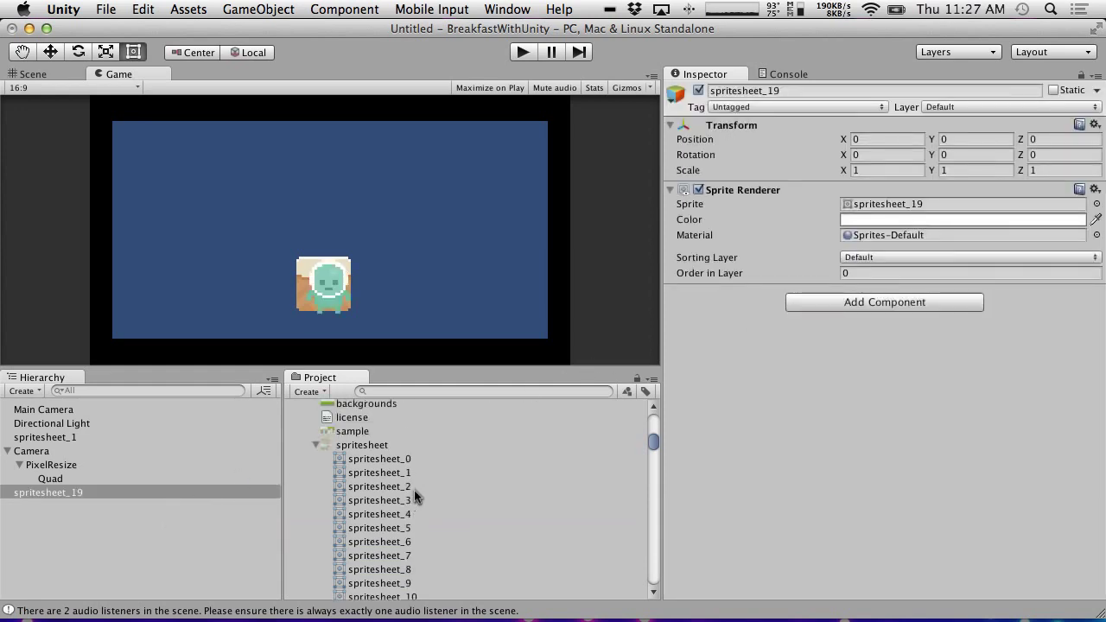
{"action": "left_click", "coordinate": [305, 444]}
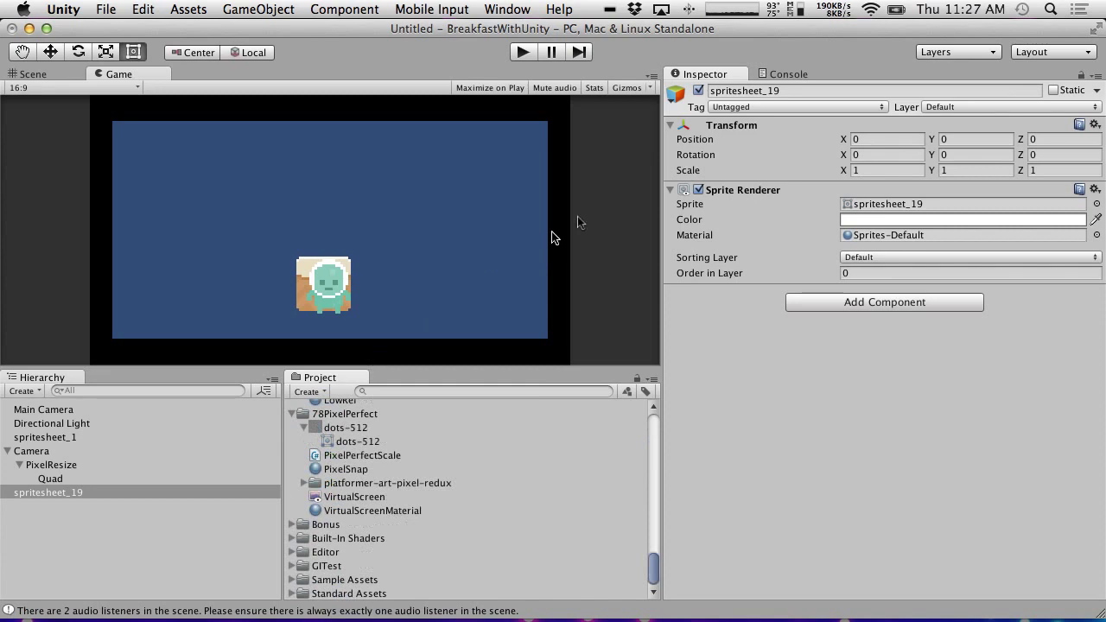
Move spritesheet_19 beside the block to X position 0.97 and assign the PixelSnap material to it.
{"action": "left_click_drag", "start_coordinate": [841, 140], "coordinate": [881, 140]}
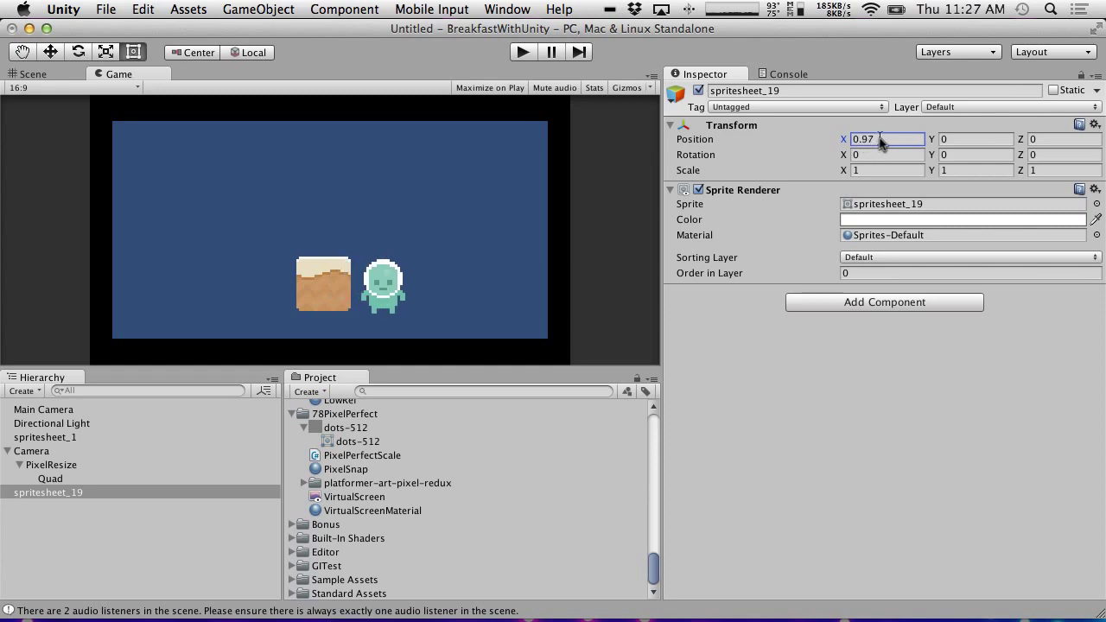
{"action": "left_click_drag", "start_coordinate": [355, 469], "coordinate": [90, 492]}
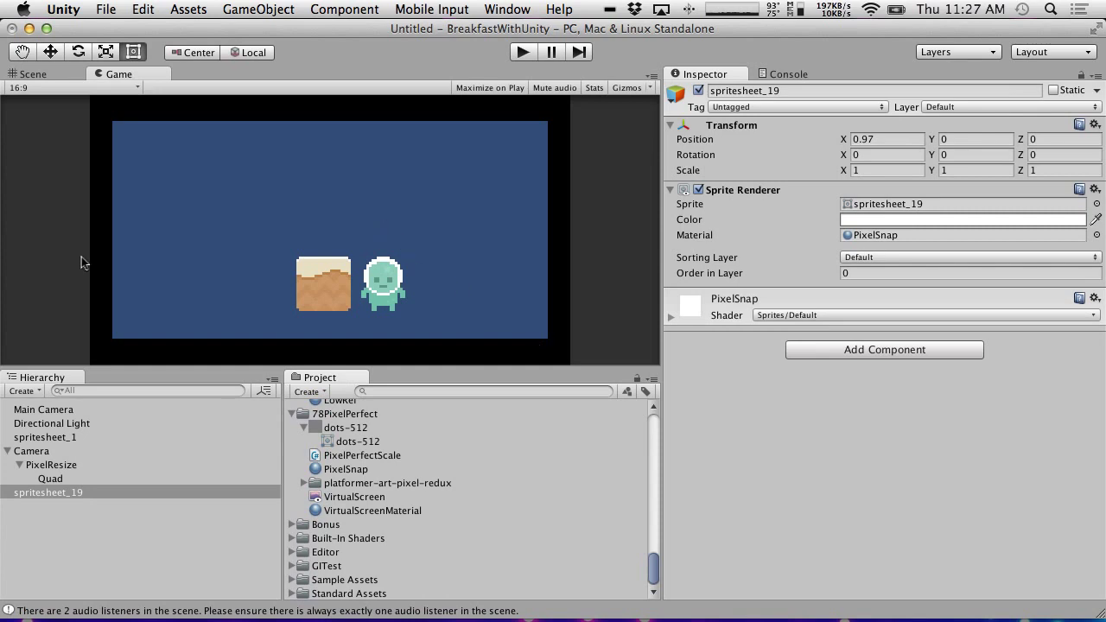
Save the scene as PixelSnap.unity and move the scene file into the 78PixelPerfect folder.
{"action": "left_click", "coordinate": [121, 7]}
{"action": "left_click", "coordinate": [119, 74]}
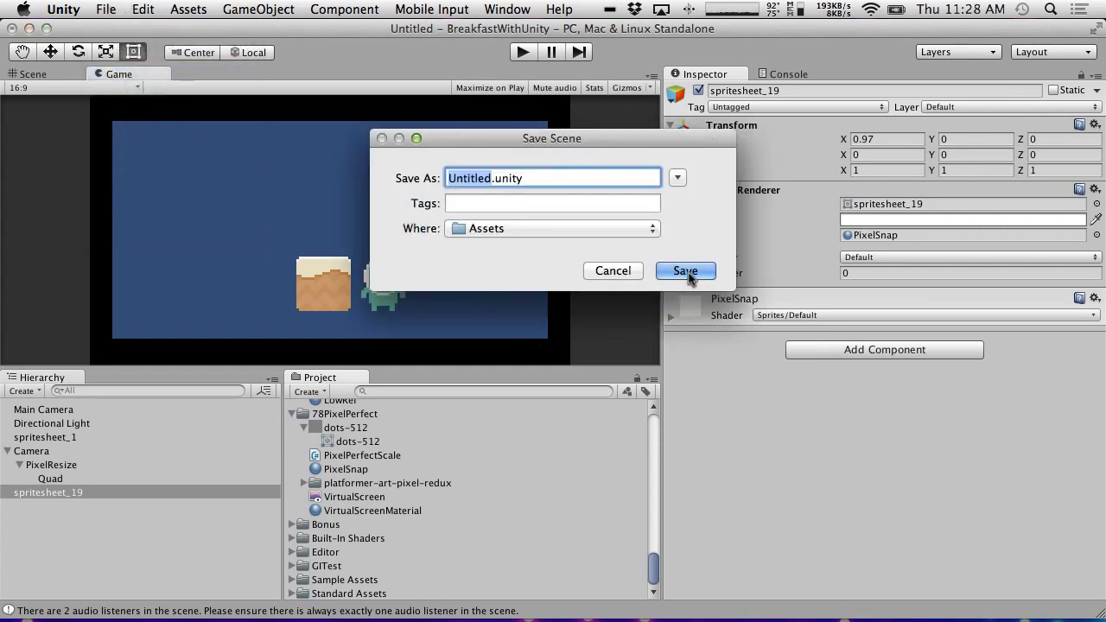
{"action": "type", "text": "PixelSnap"}
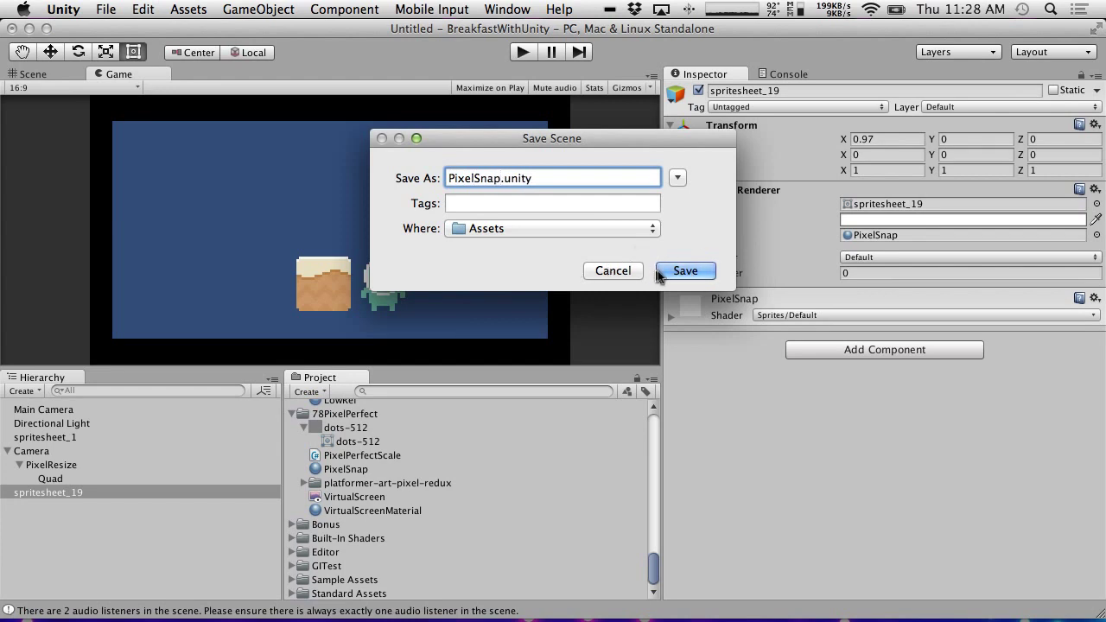
{"action": "left_click", "coordinate": [681, 273]}
{"action": "left_click_drag", "start_coordinate": [323, 582], "coordinate": [352, 434]}
{"action": "left_click", "coordinate": [303, 441]}
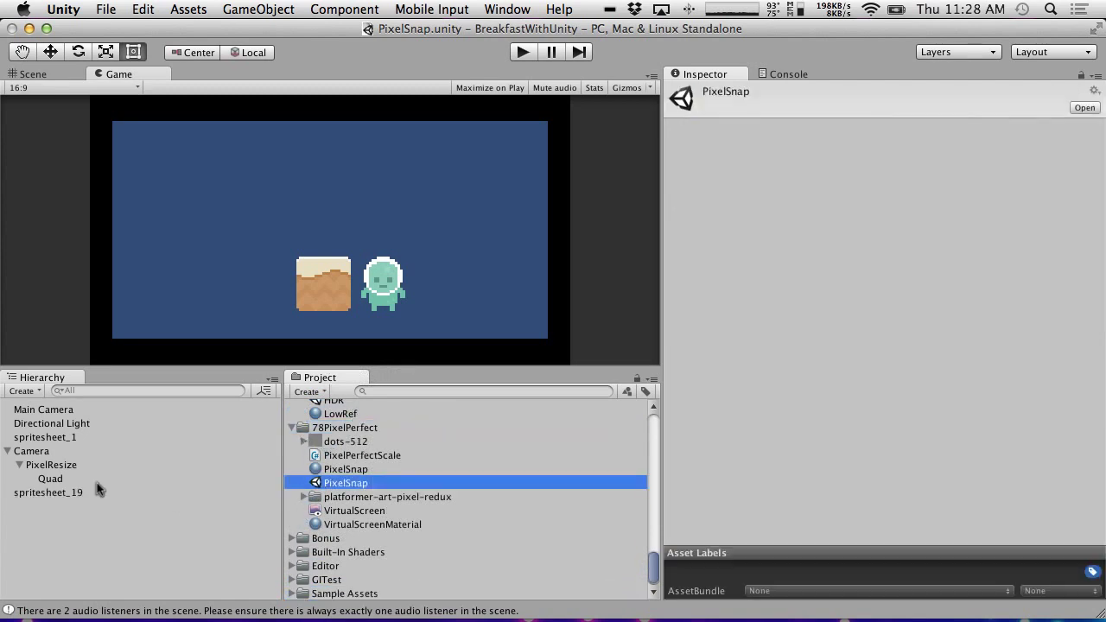
Save the PixelSnap scene again in its new folder.
{"action": "left_click", "coordinate": [106, 8]}
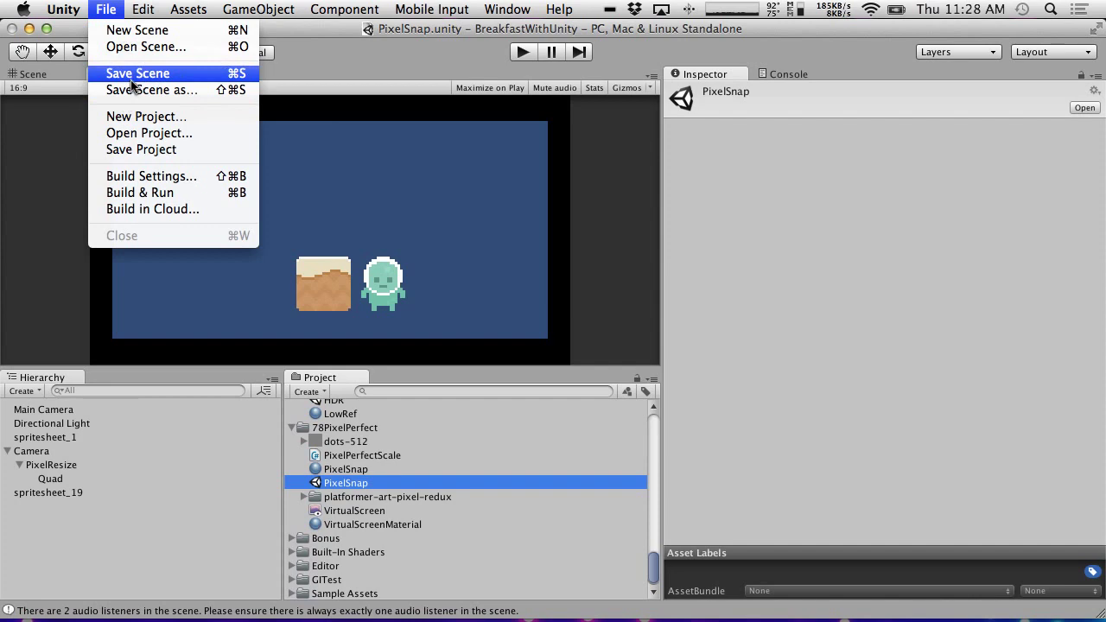
{"action": "left_click", "coordinate": [132, 79]}
{"action": "left_click", "coordinate": [104, 10]}
{"action": "left_click", "coordinate": [421, 76]}
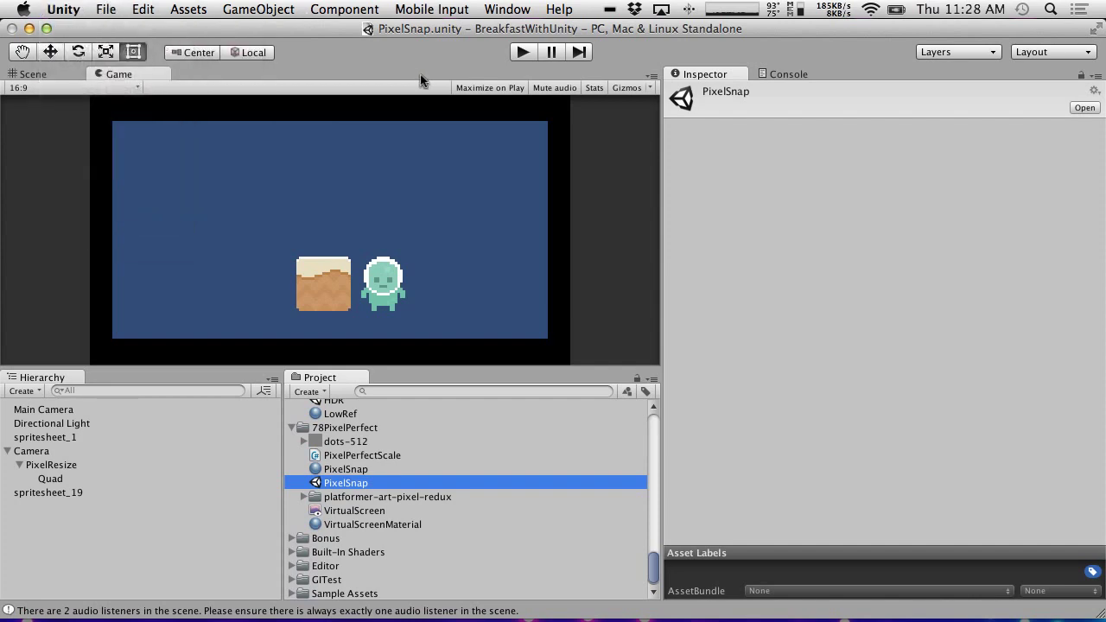
Hide Unity and the other open applications to switch to the YouTube comments page in Chrome.
{"action": "key", "text": "super+h"}
{"action": "key", "text": "super+h"}
{"action": "key", "text": "super+h"}
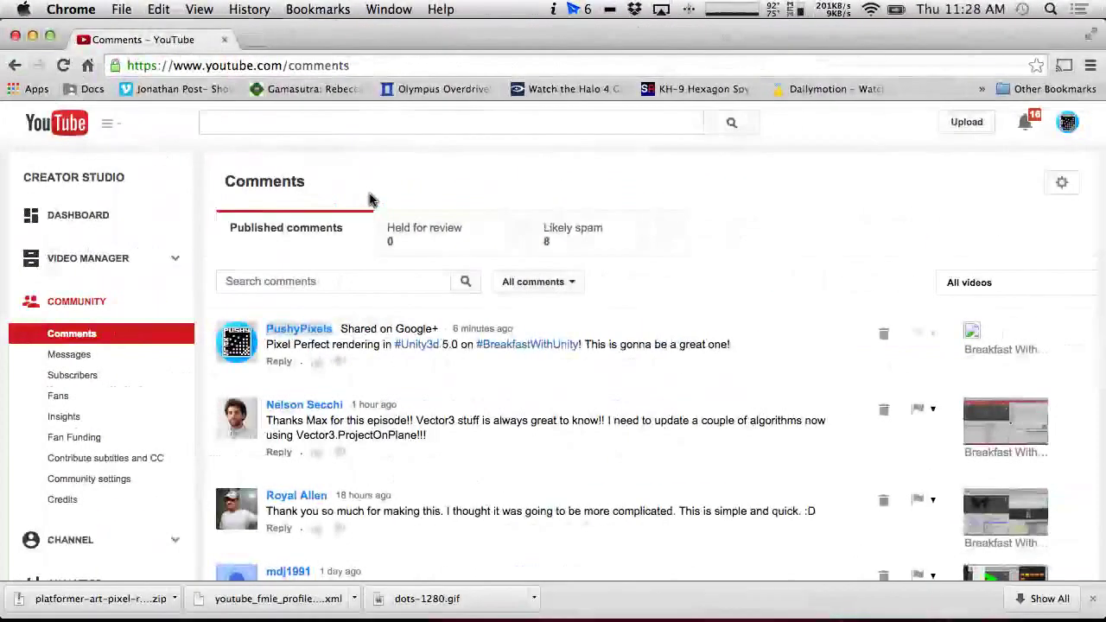